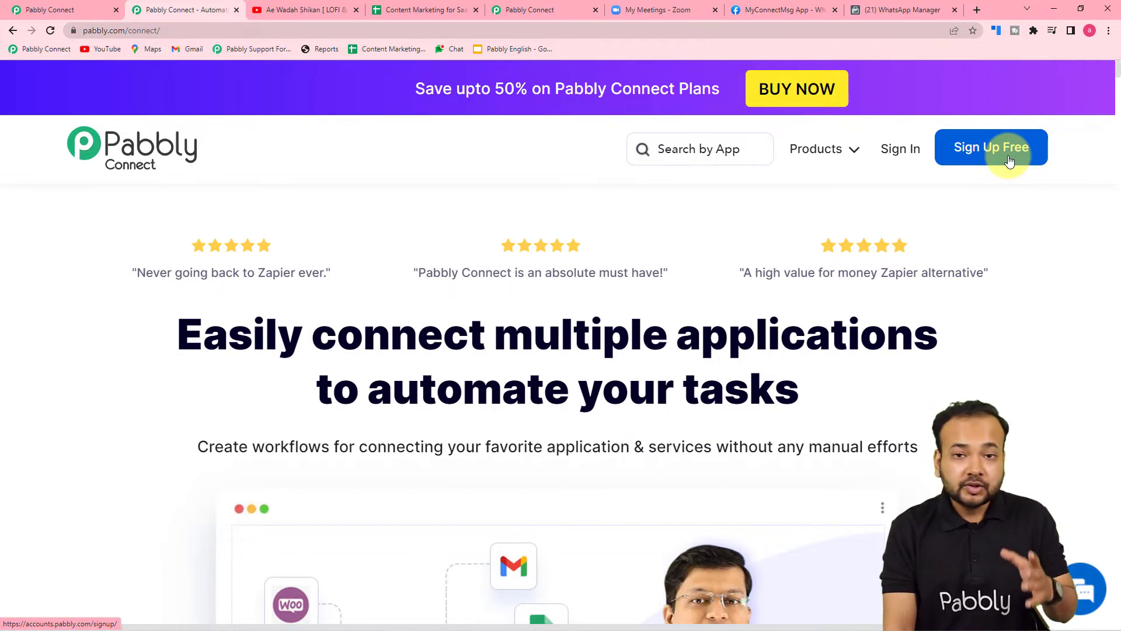
- Create a new Pabbly Connect workflow named "Send Parents Meeting information on WhatsApp"
left_click(53, 6)
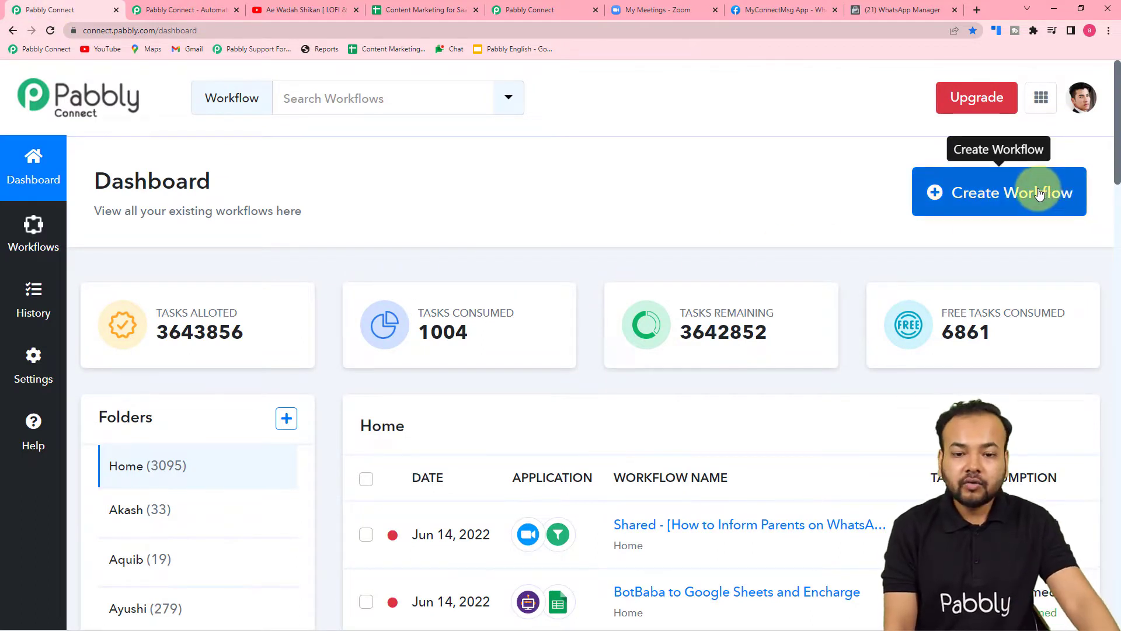
left_click(995, 199)
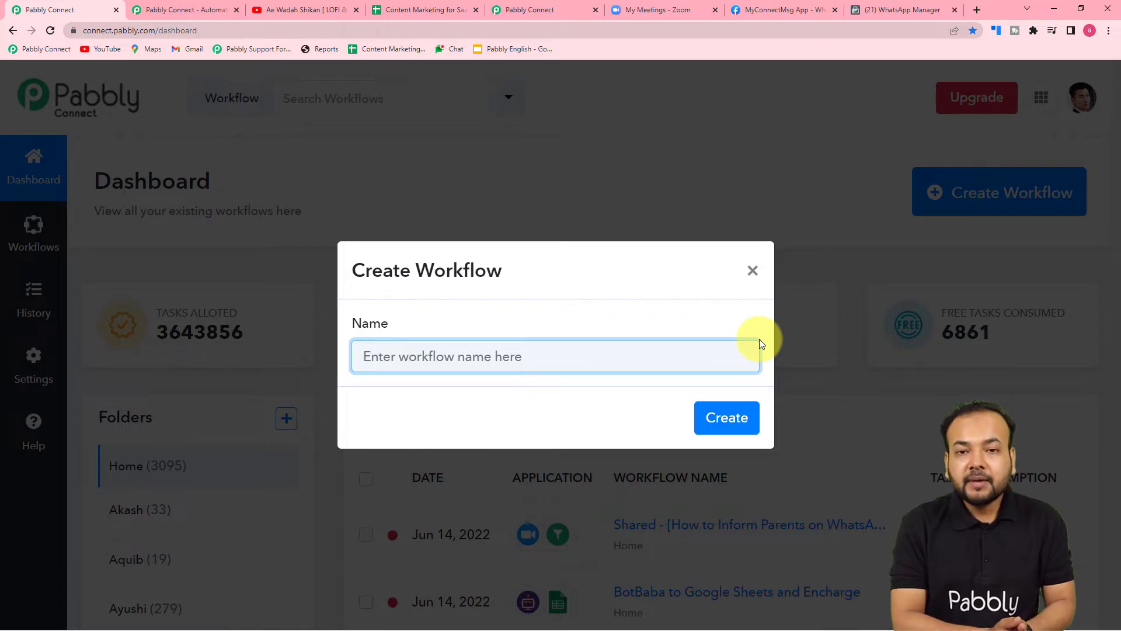
type("Send")
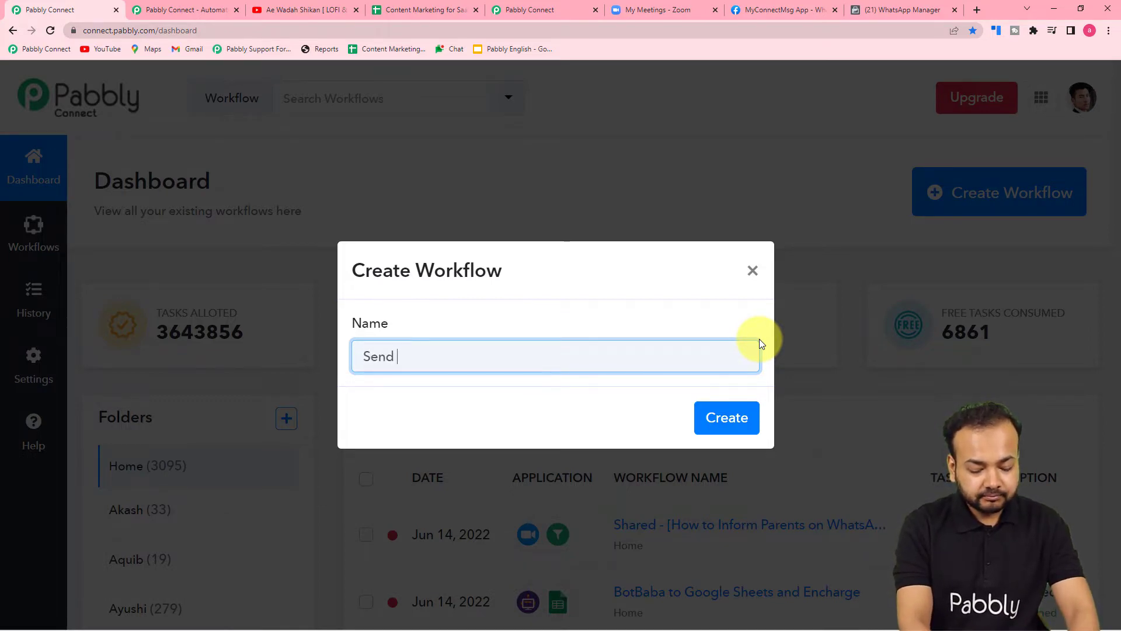
type(" Pare")
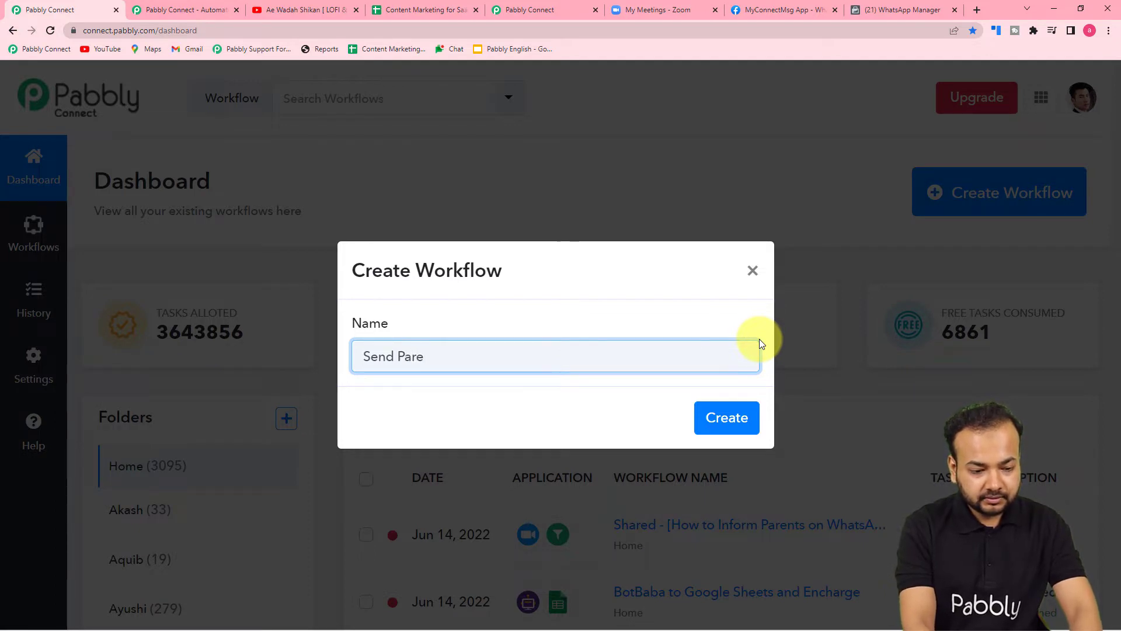
type("tnts Mee")
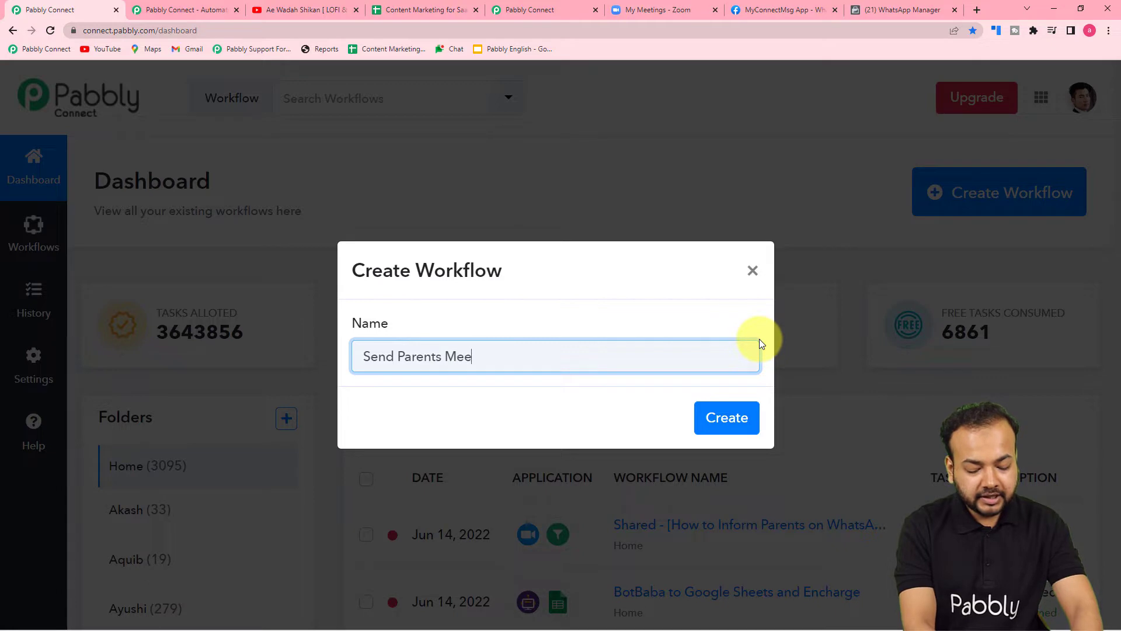
type("ting inf")
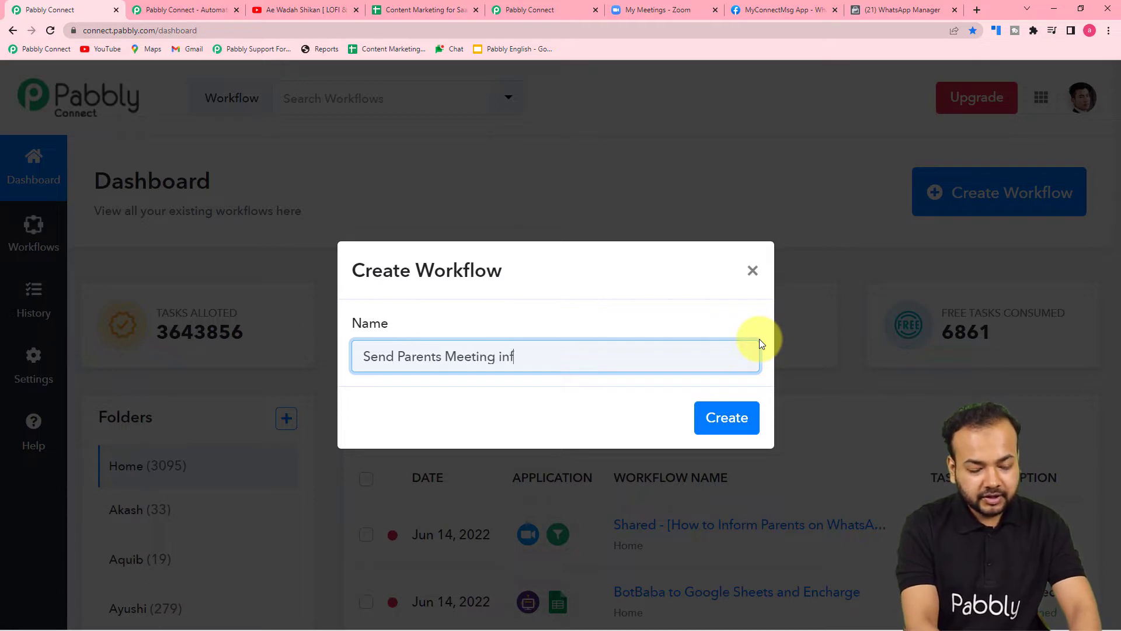
type("ormatin")
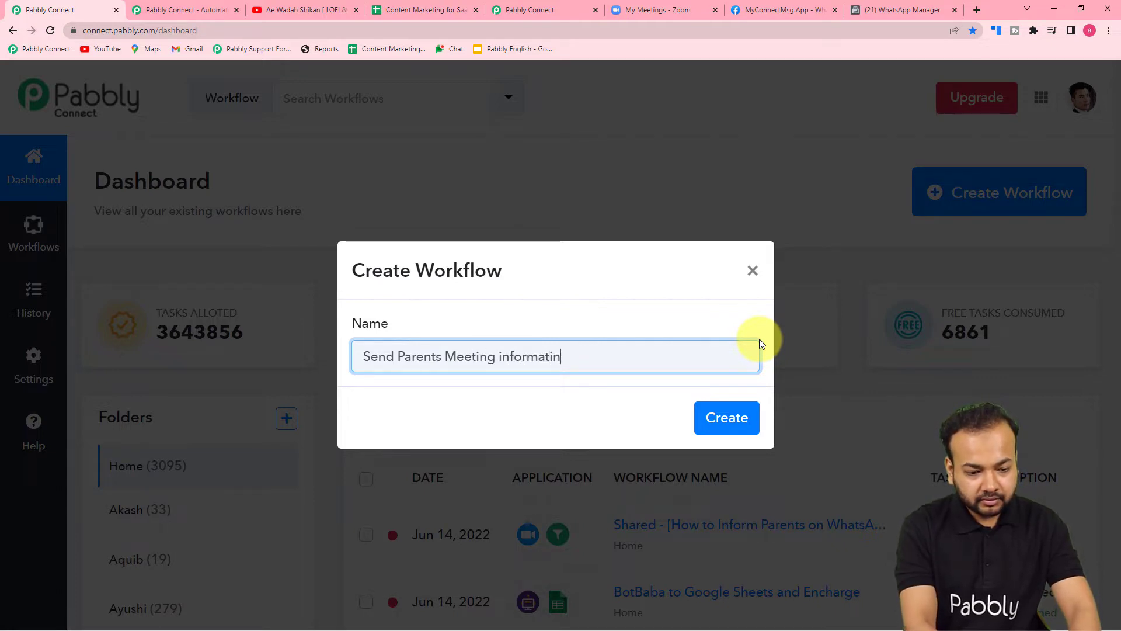
key("BackSpace")
type("on on WhatsApp")
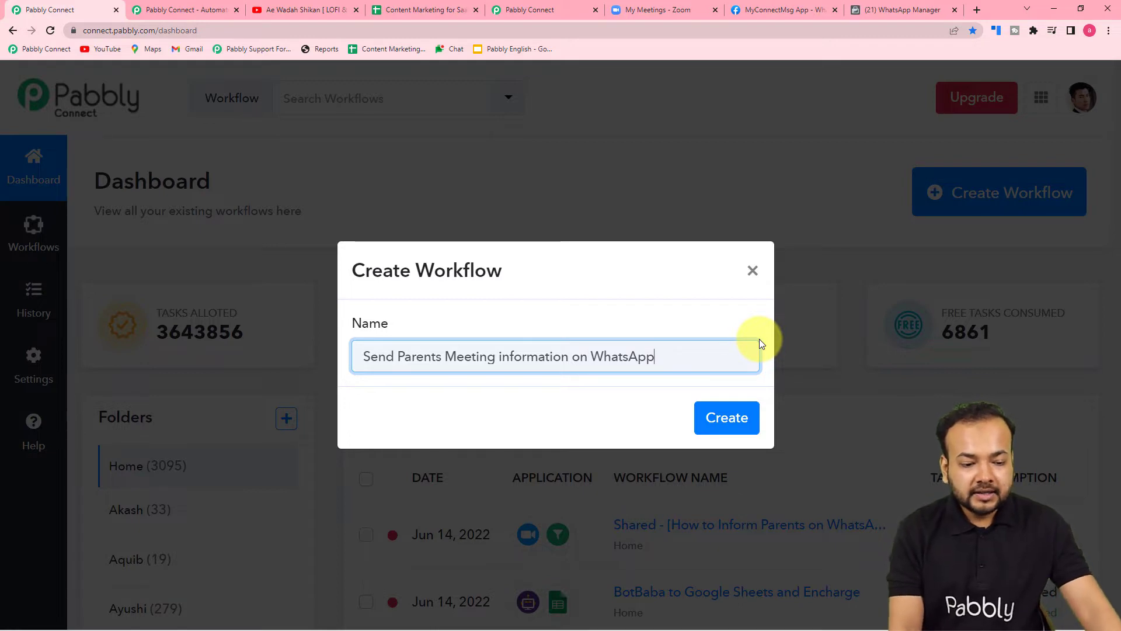
left_click(734, 416)
left_click(734, 416)
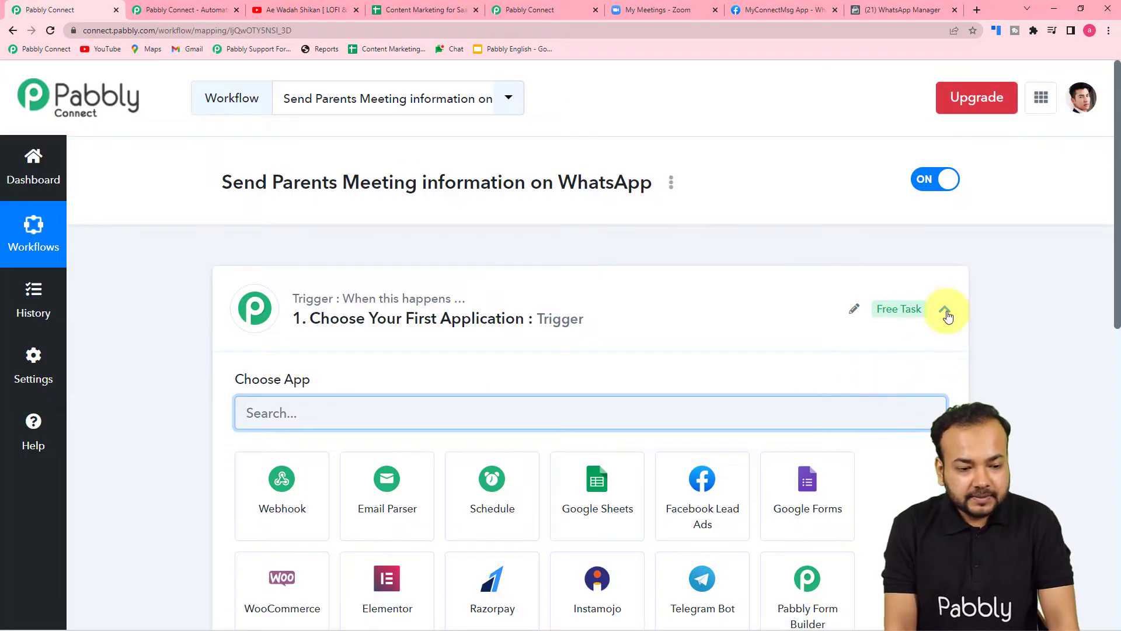
- Set the workflow's trigger application to Zoom with Configure Webhooks as the trigger event
left_click(945, 309)
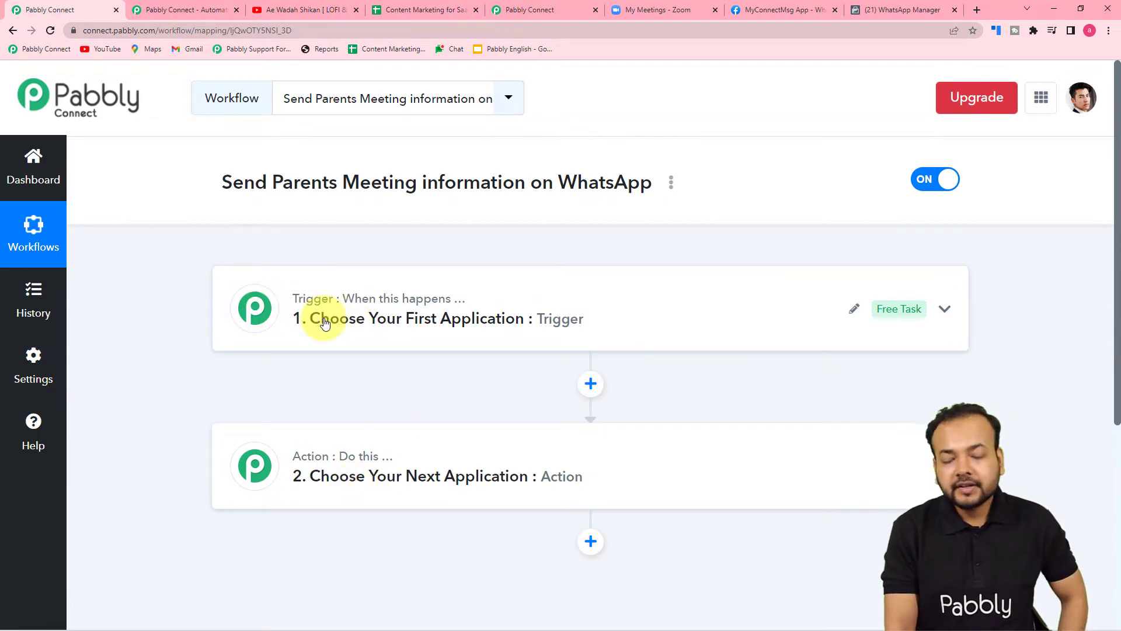
scroll(325, 324, "down", 1)
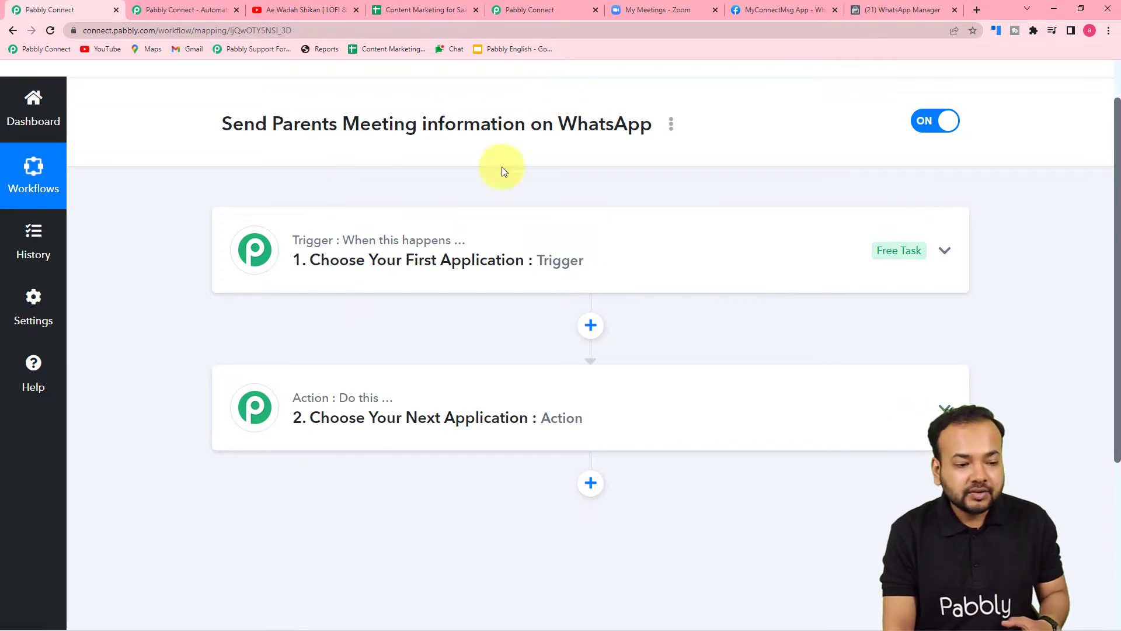
left_click(475, 245)
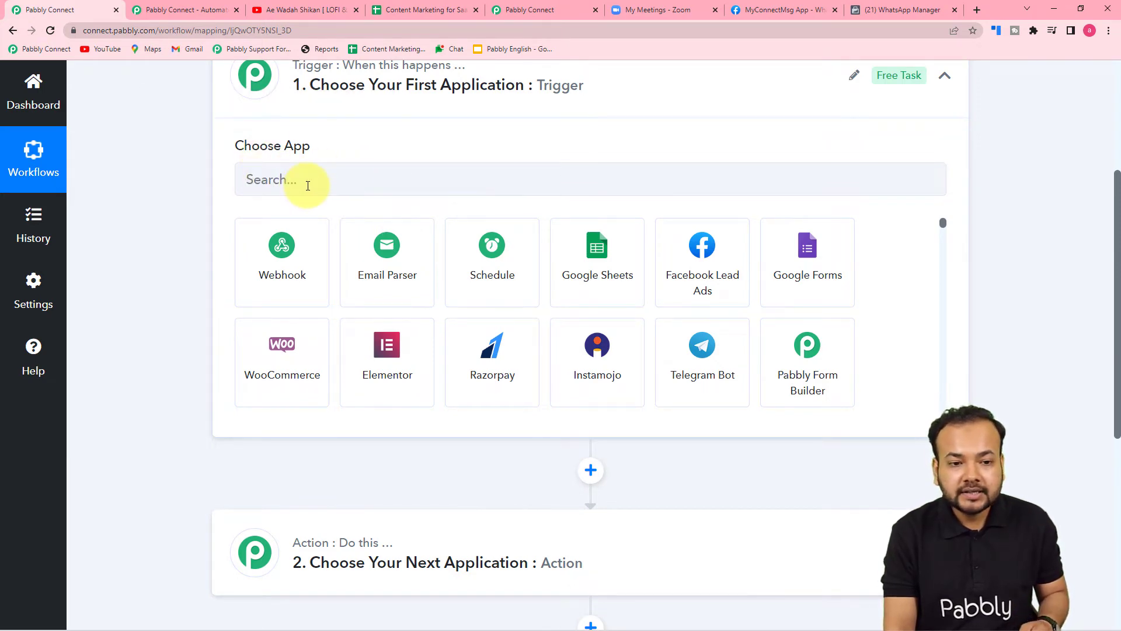
left_click(656, 10)
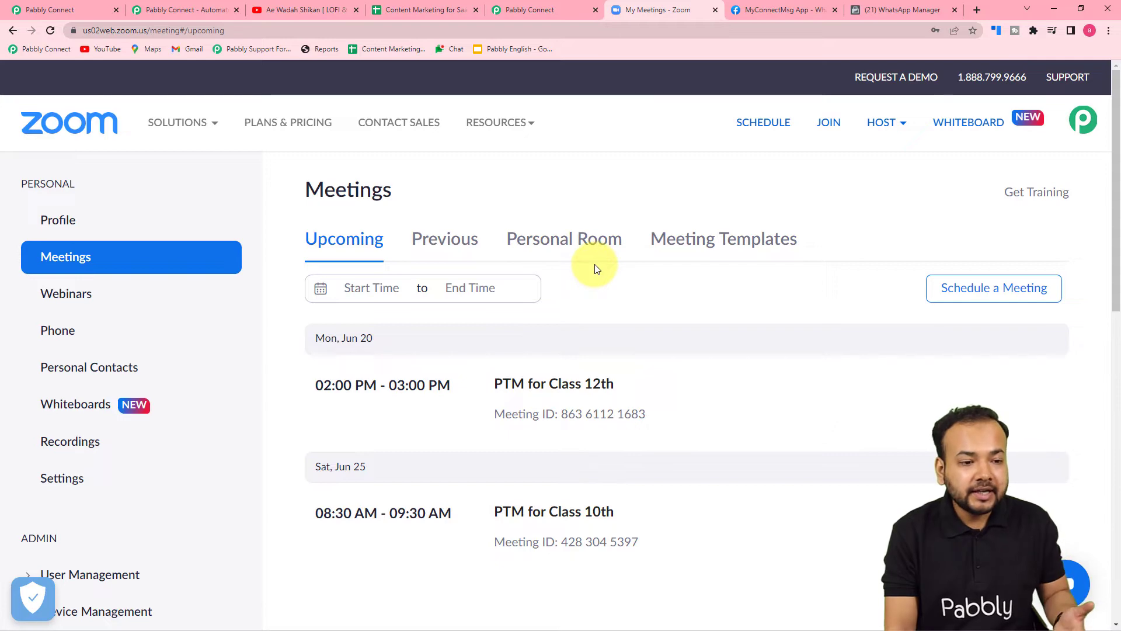
left_click(531, 10)
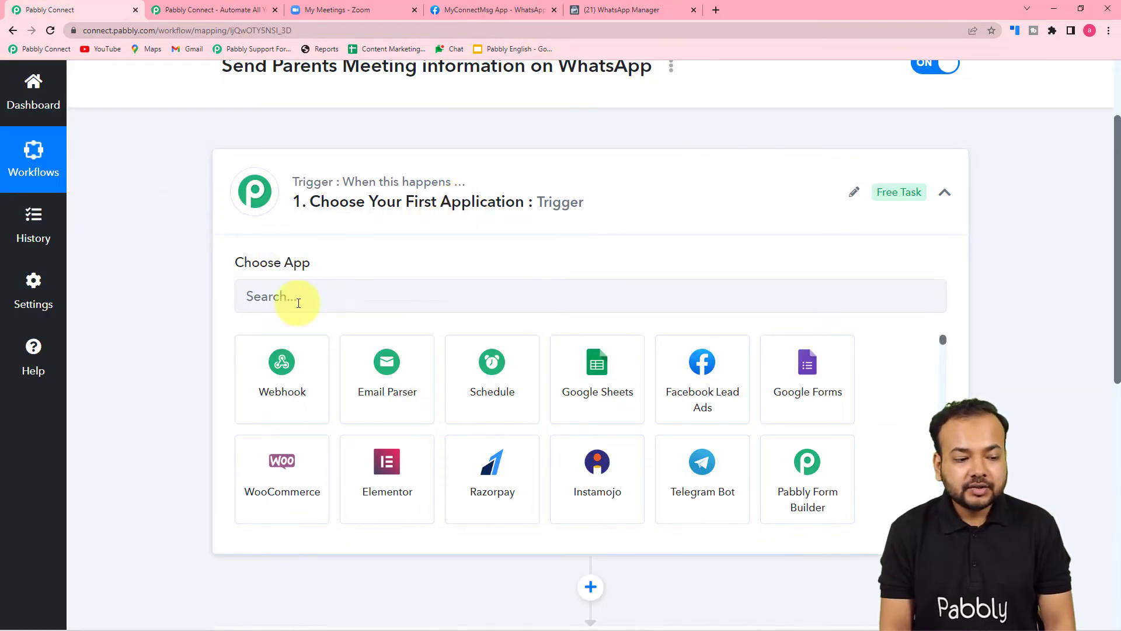
left_click(332, 298)
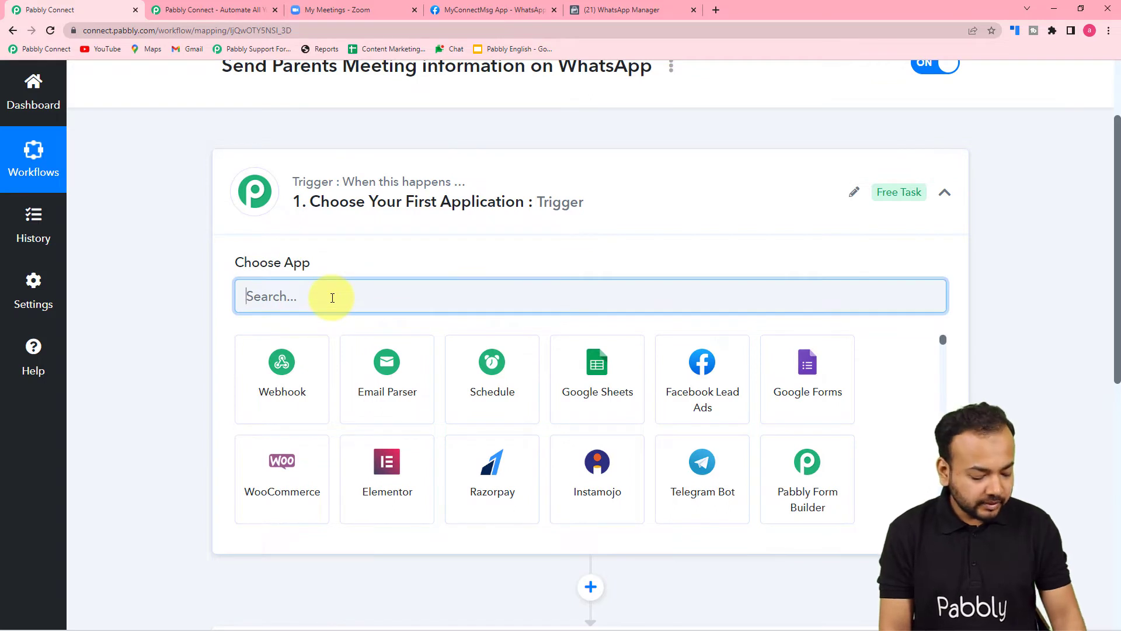
type("zoo")
left_click(284, 401)
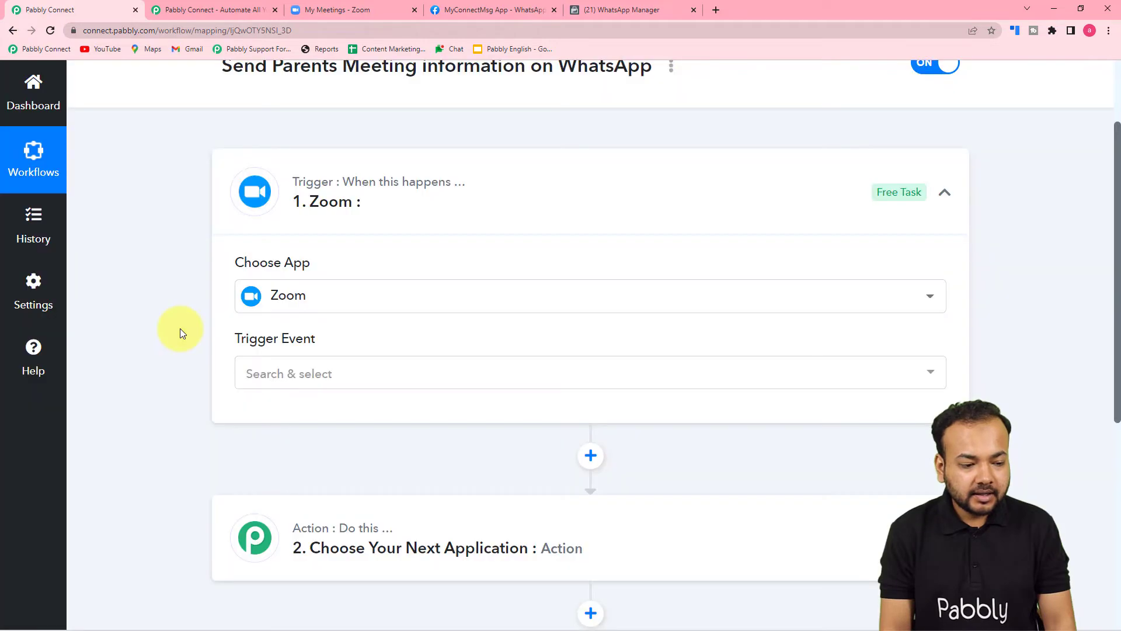
scroll(322, 243, "down", 3)
left_click(318, 198)
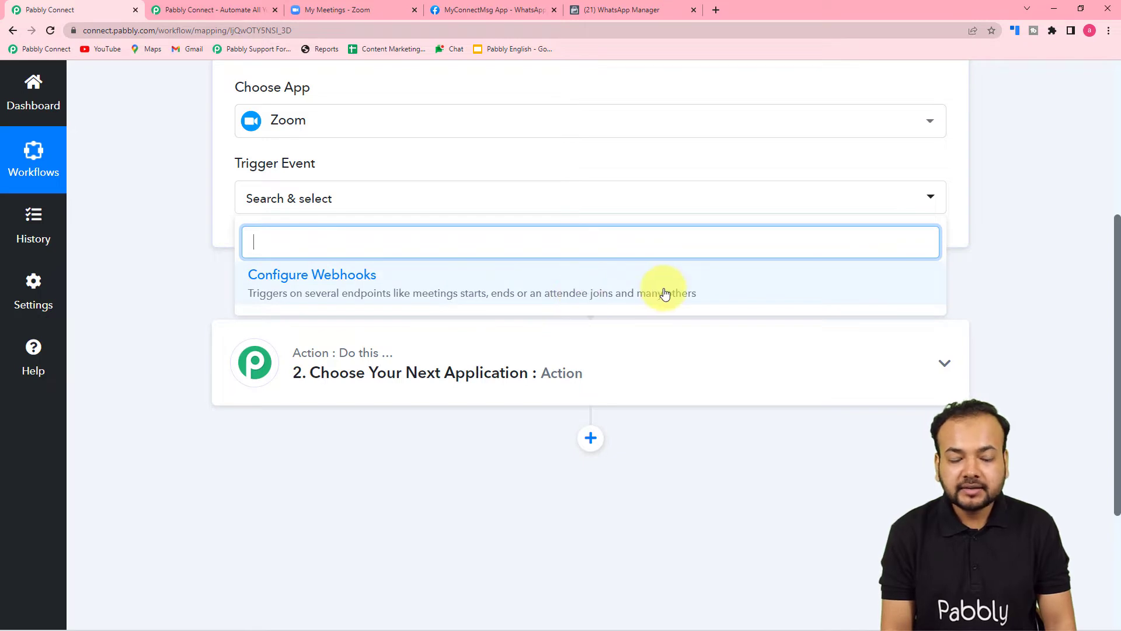
left_click(339, 282)
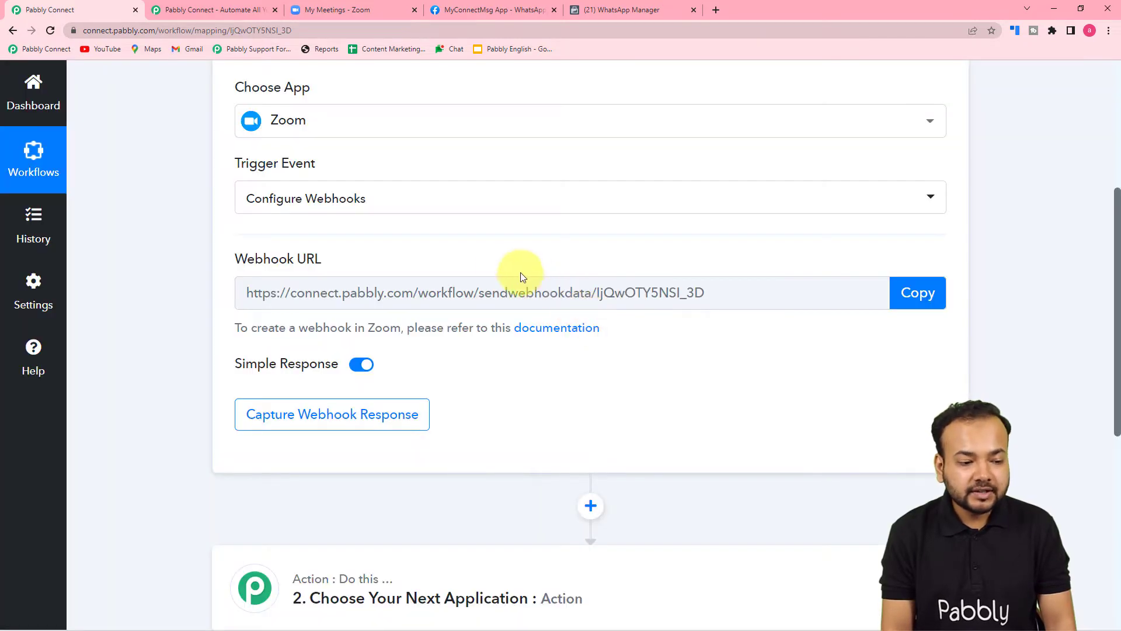
- Open the Zoom webhook documentation linked under the webhook URL and read how to create a Webhooks Only app
mouse_move(231, 260)
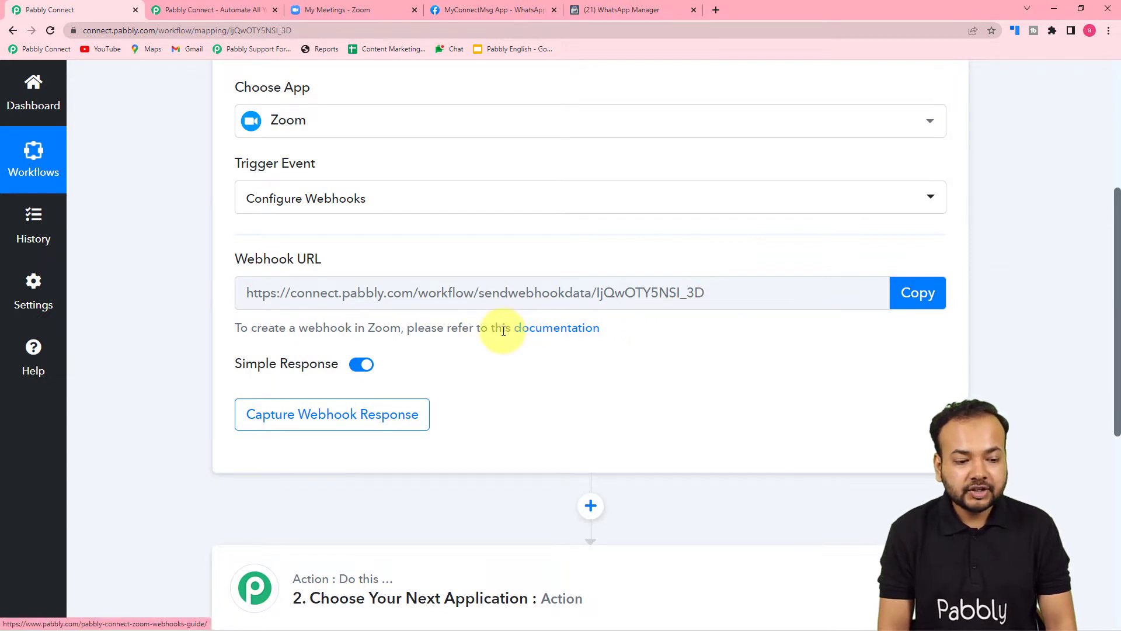
left_click(584, 339)
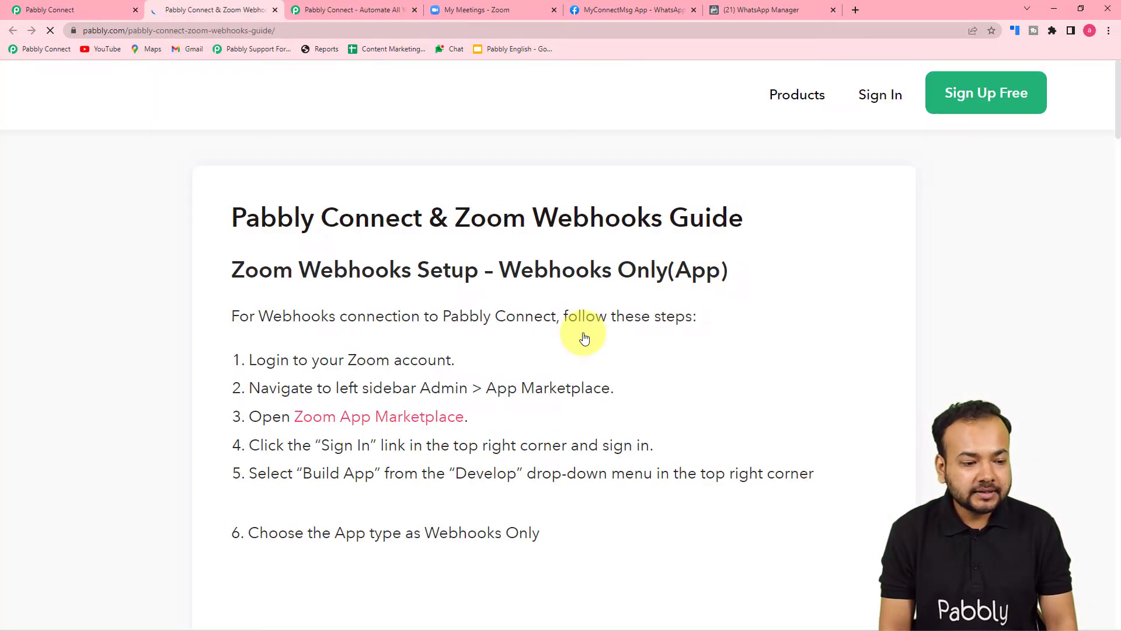
scroll(584, 336, "down", 2)
scroll(584, 331, "down", 5)
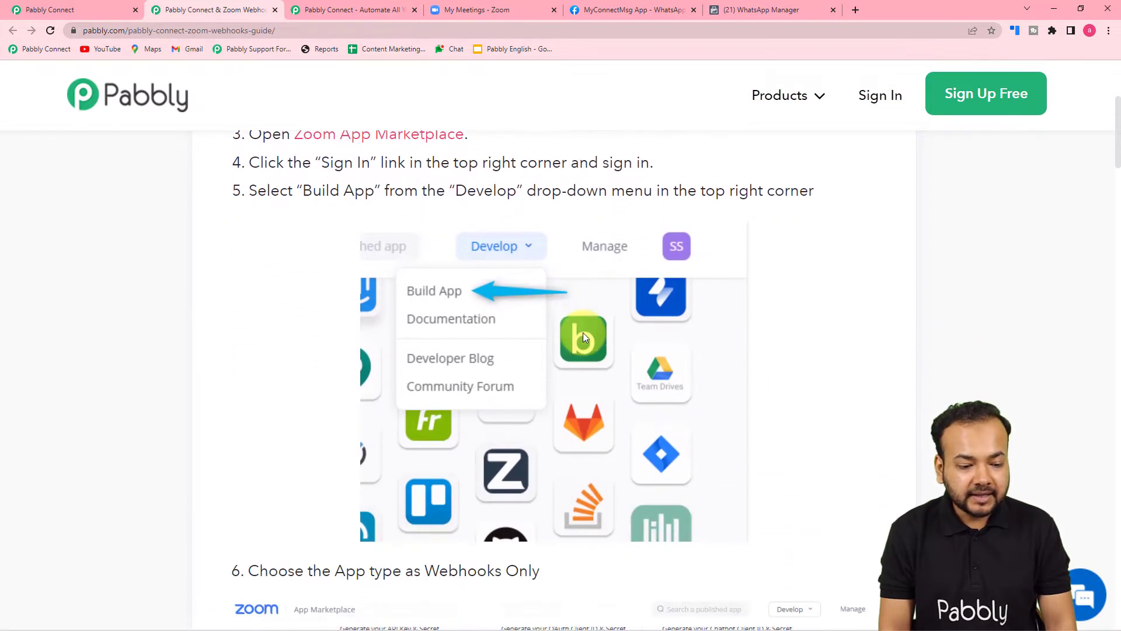
scroll(583, 332, "up", 2)
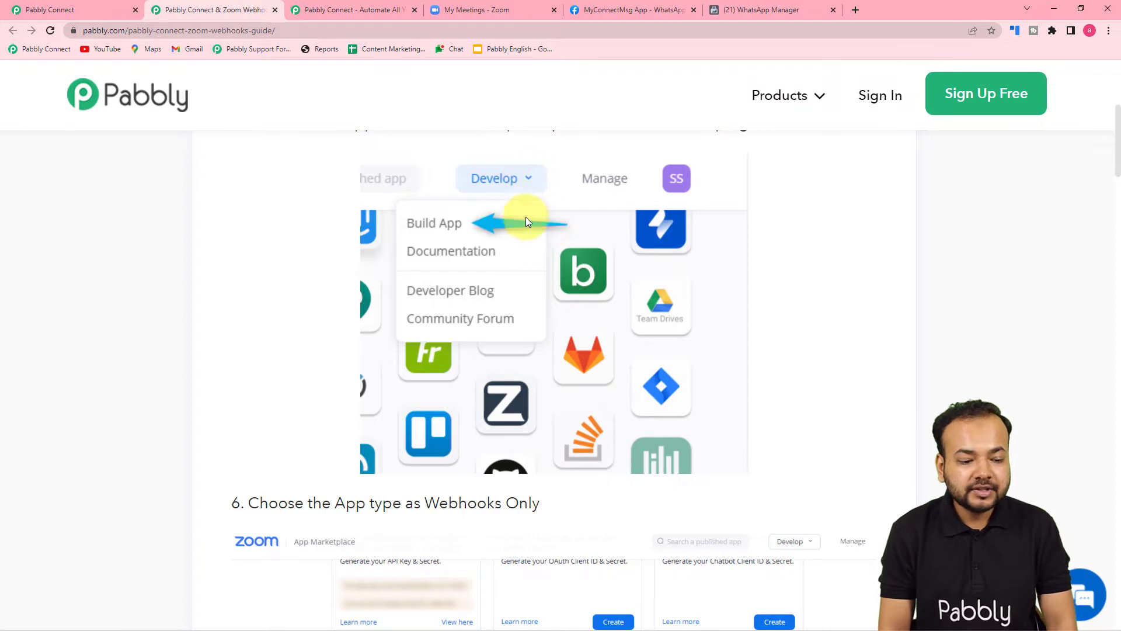
scroll(278, 307, "down", 4)
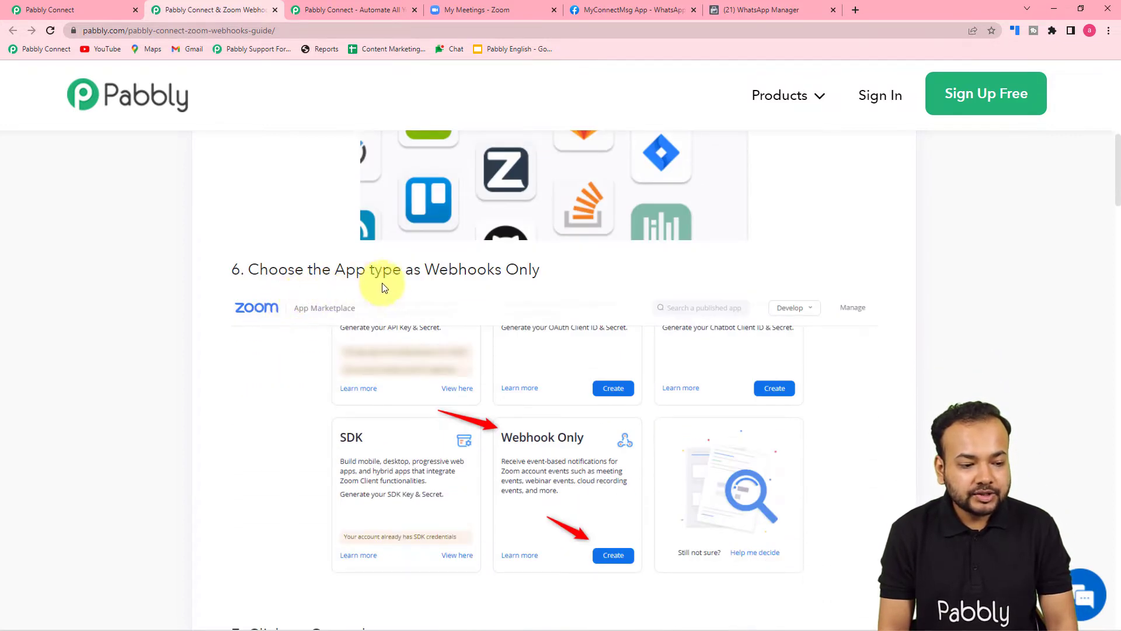
scroll(568, 332, "down", 7)
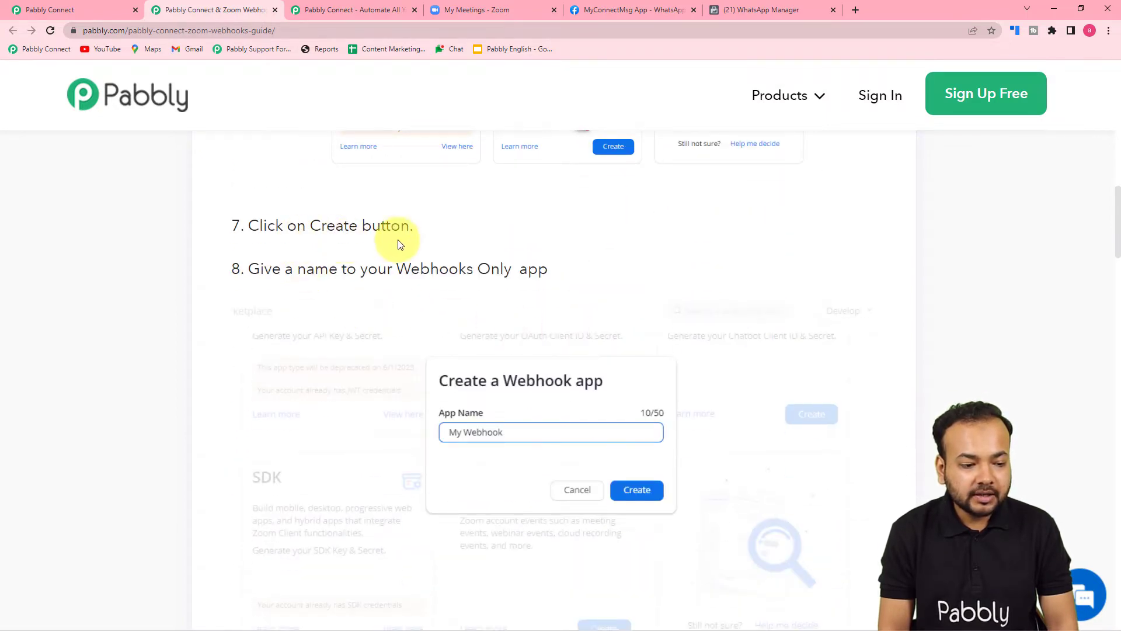
scroll(344, 283, "down", 2)
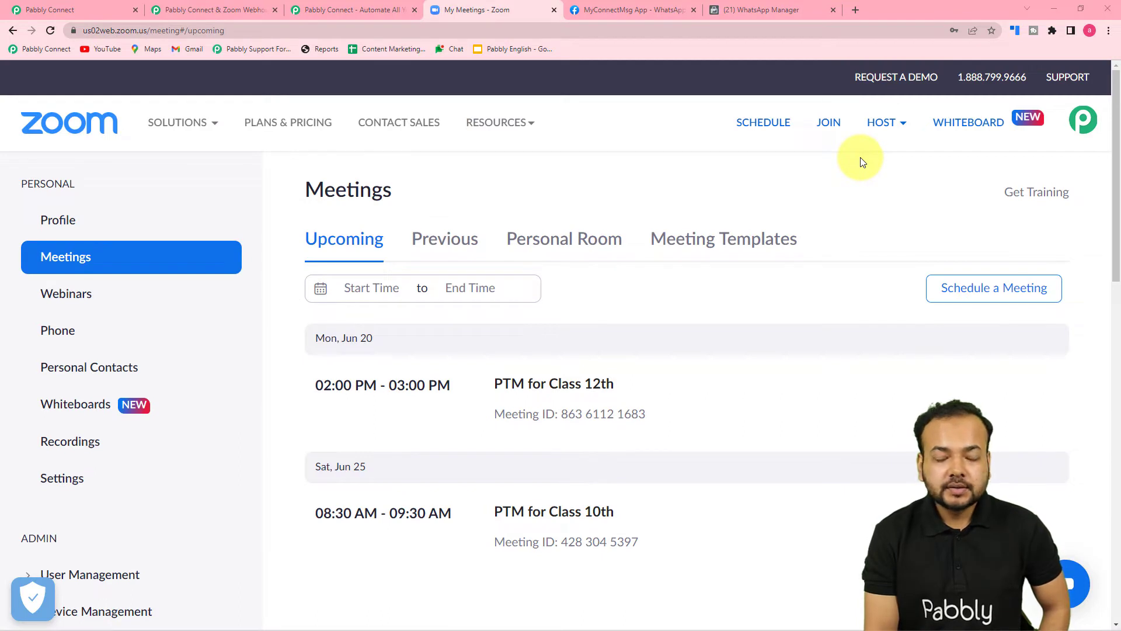
- Switch to Zoom, open its App Marketplace and go to the Build App page for choosing an app type
scroll(769, 170, "down", 1)
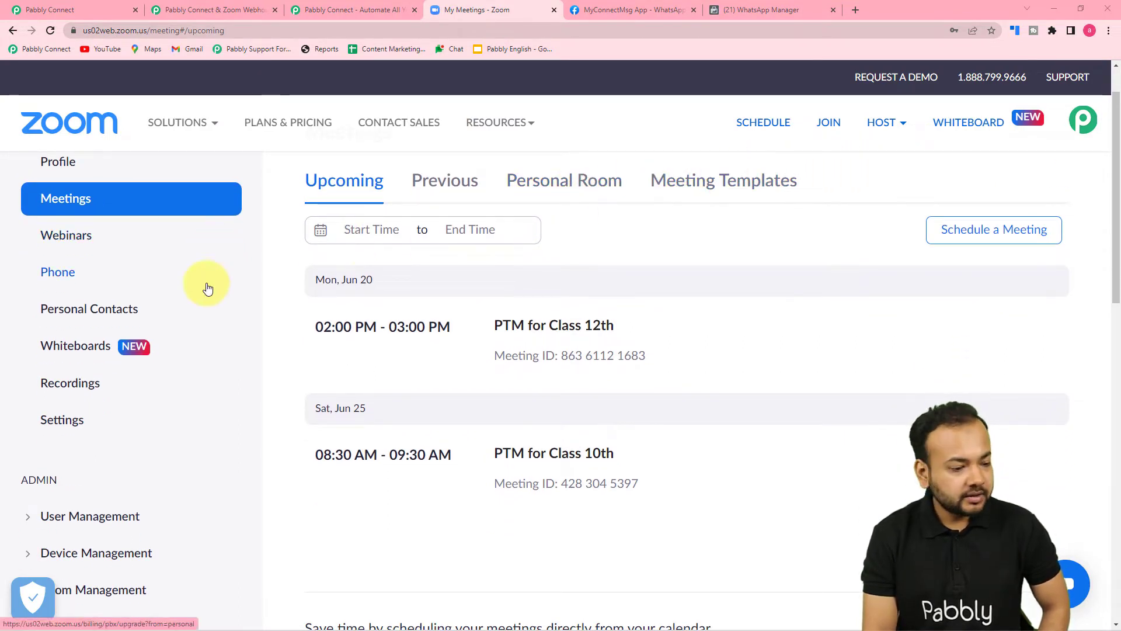
scroll(207, 288, "down", 6)
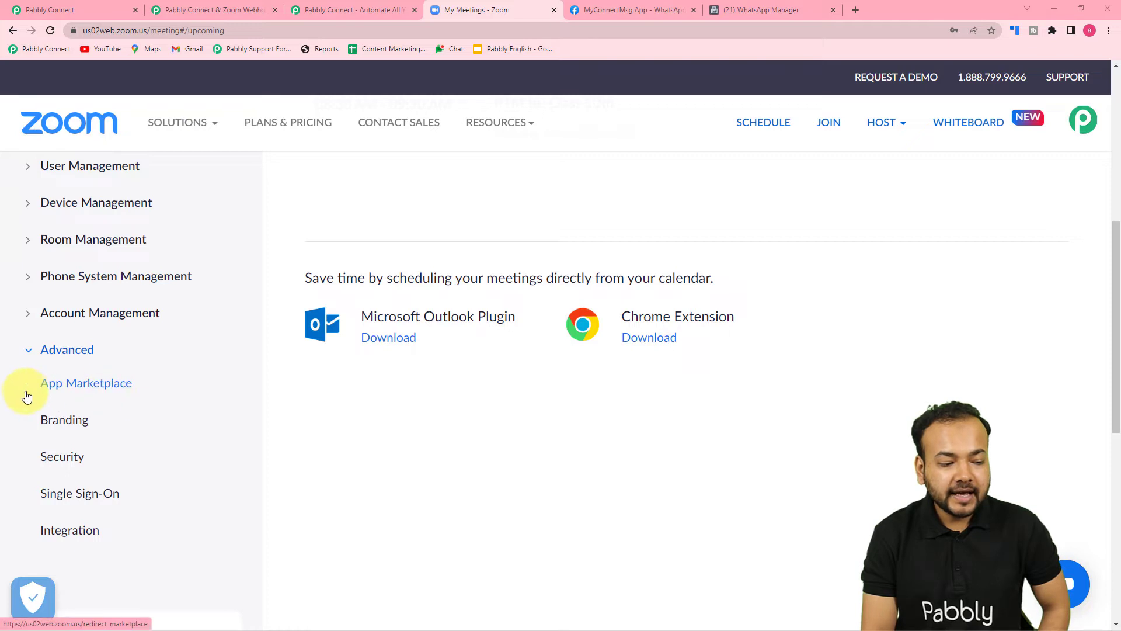
left_click(111, 390)
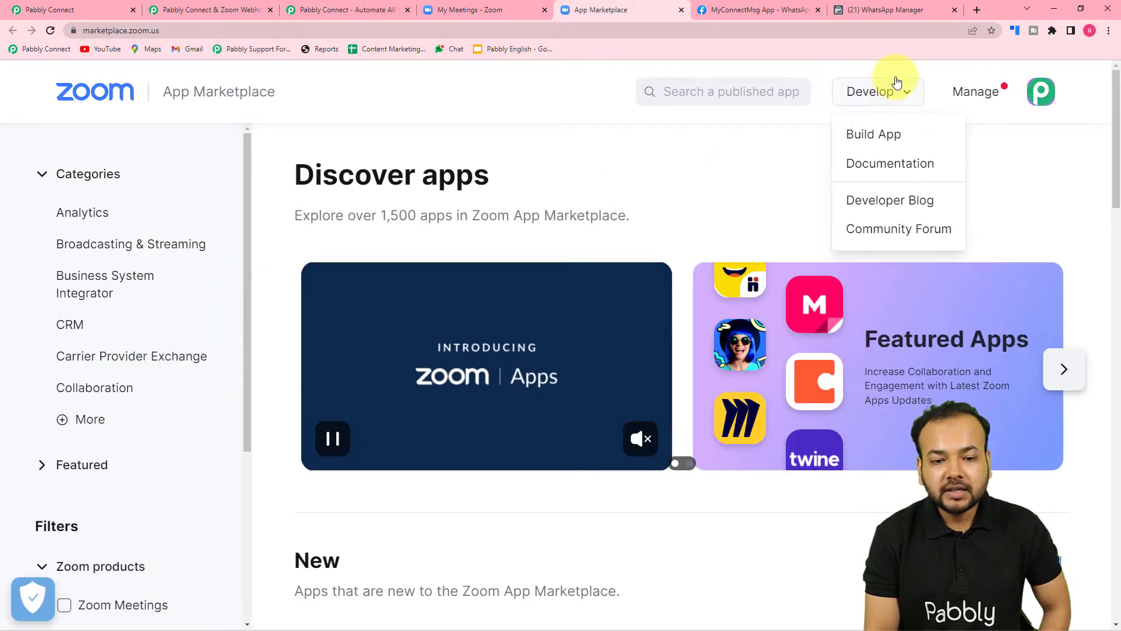
mouse_move(879, 103)
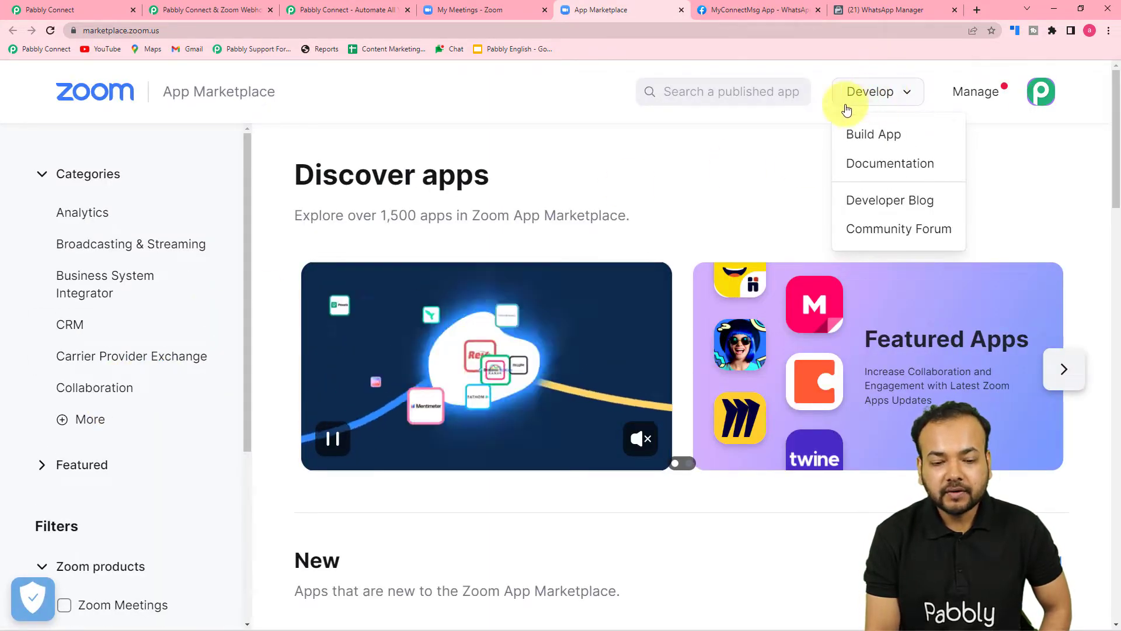
left_click(871, 134)
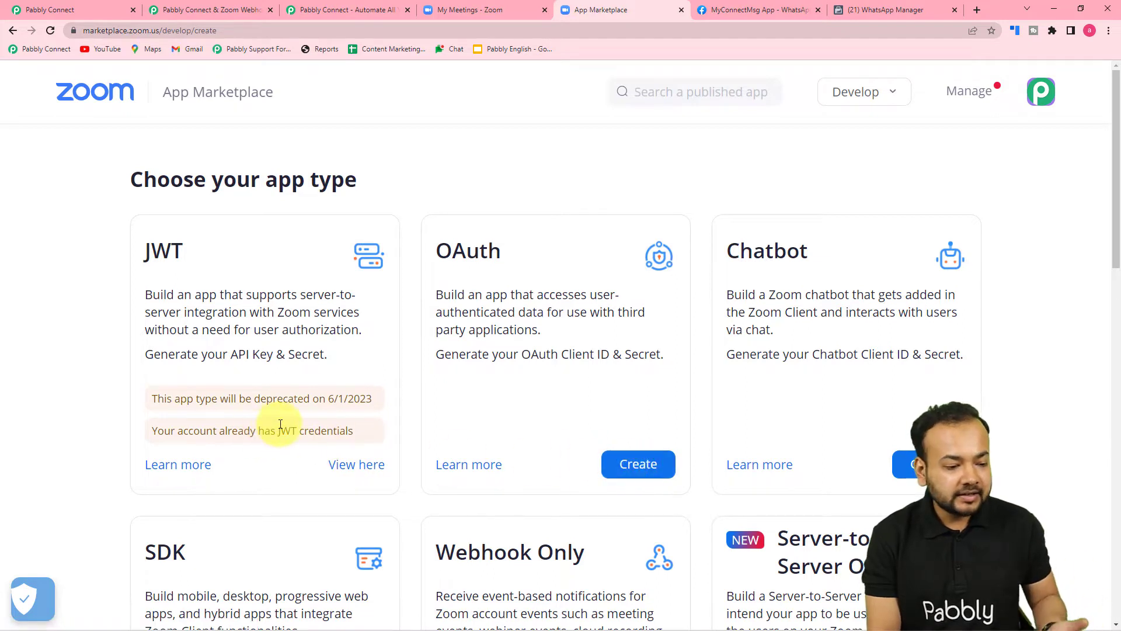
- Return to the Pabbly Zoom webhooks guide and read the steps on information details and event subscriptions
left_click(204, 5)
scroll(326, 277, "up", 3)
scroll(326, 277, "down", 11)
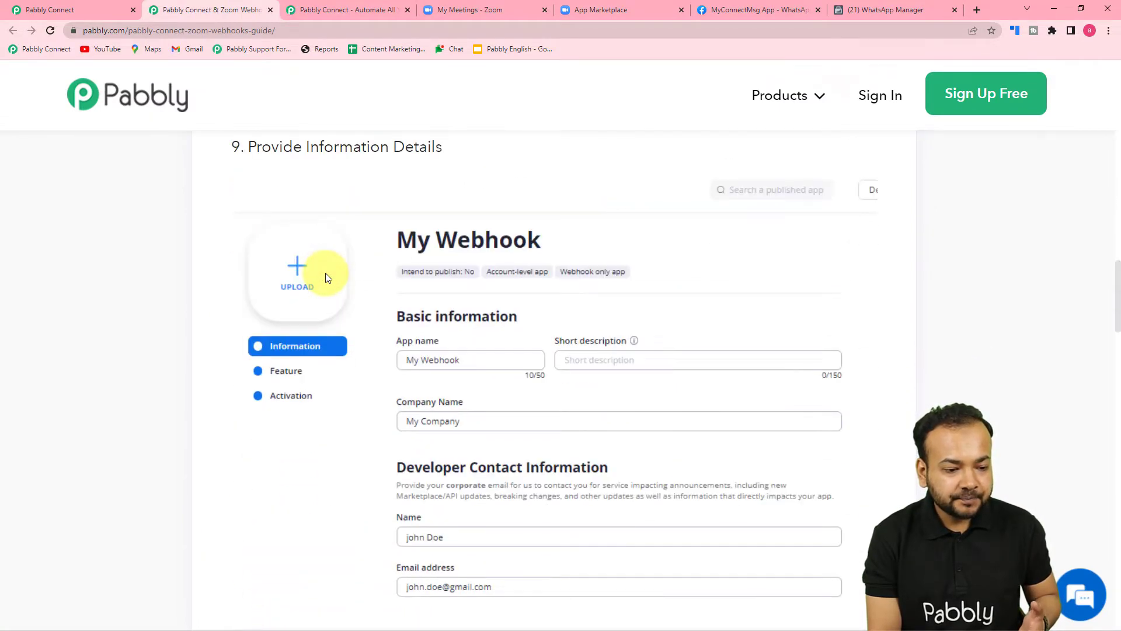
scroll(326, 277, "down", 2)
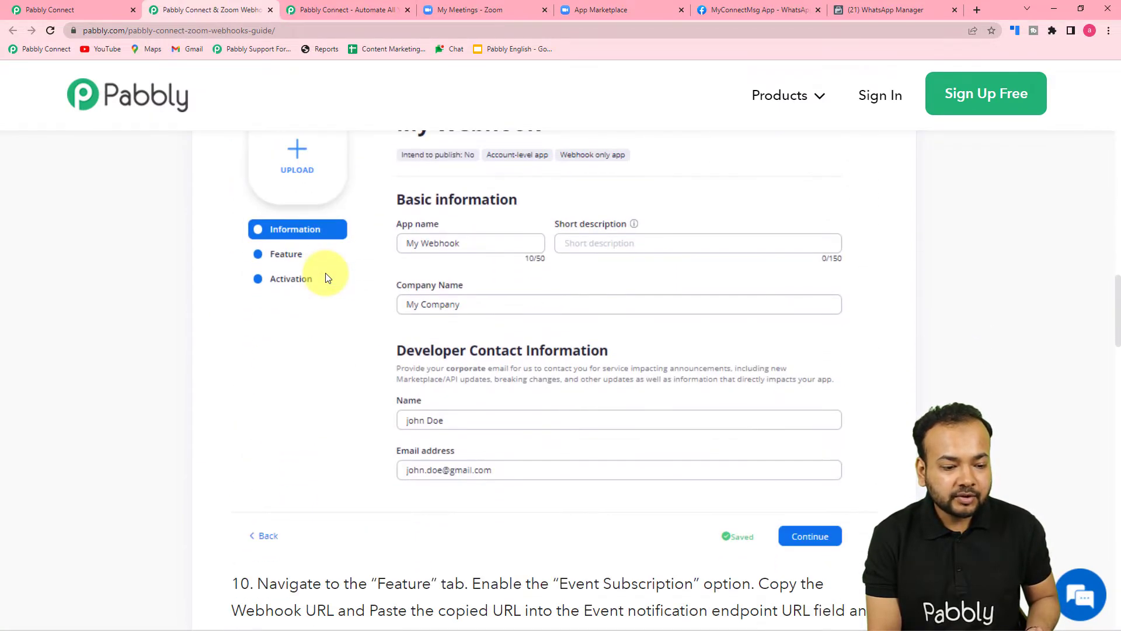
scroll(327, 277, "down", 7)
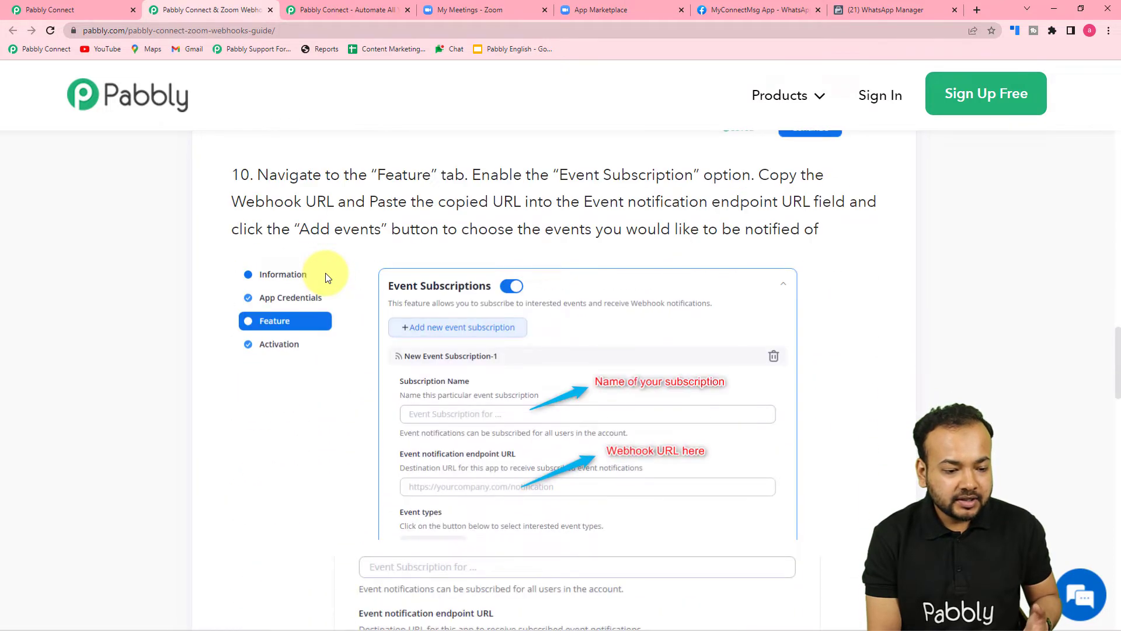
scroll(324, 272, "down", 1)
scroll(324, 272, "up", 3)
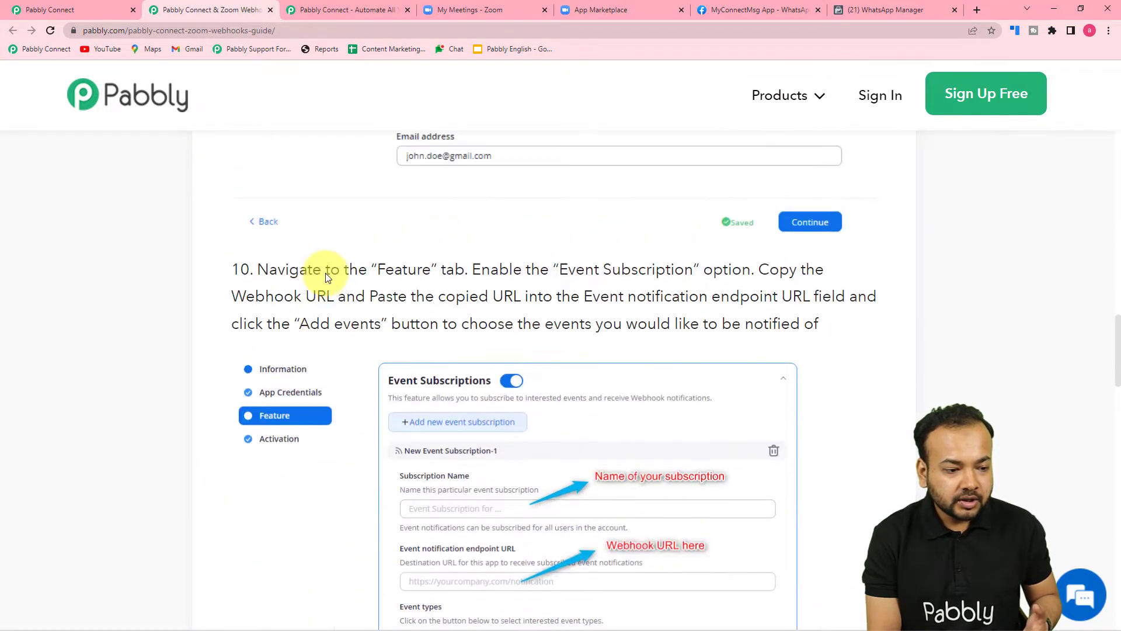
scroll(325, 272, "up", 4)
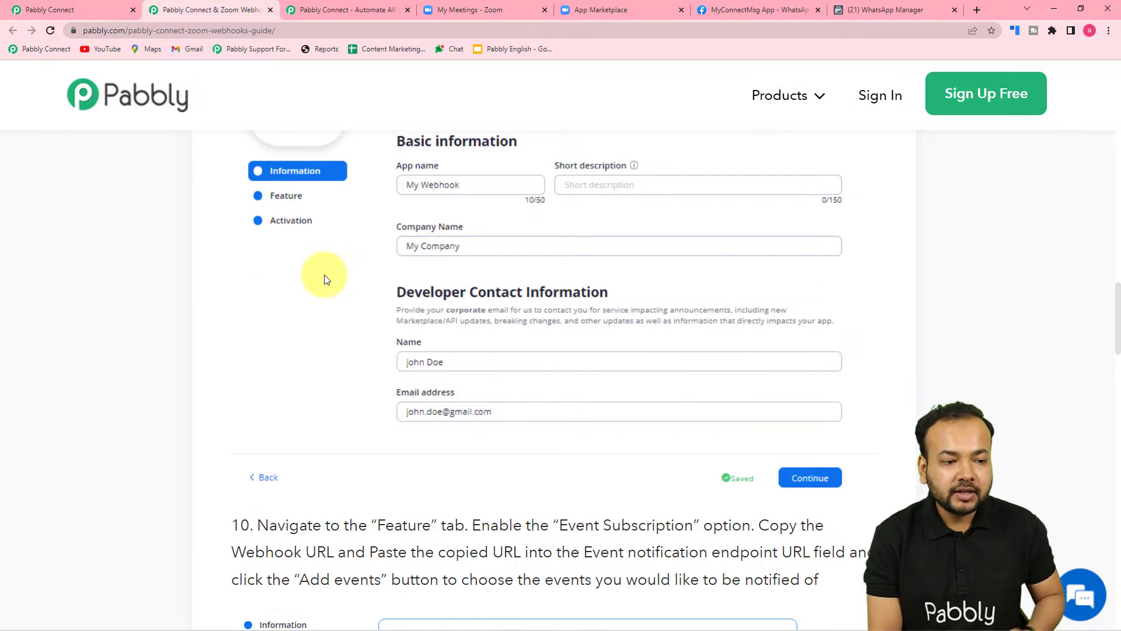
- Switch to the Zoom App Marketplace, open the existing JWT app's Feature page and expand its event subscriptions
left_click(605, 10)
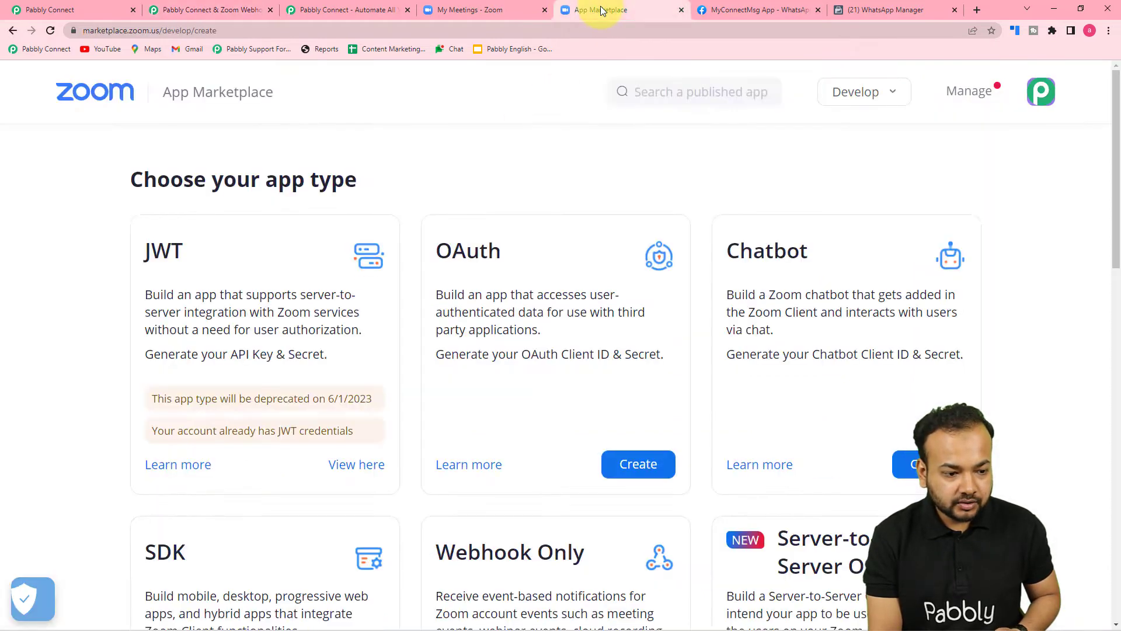
left_click(342, 475)
scroll(343, 476, "down", 1)
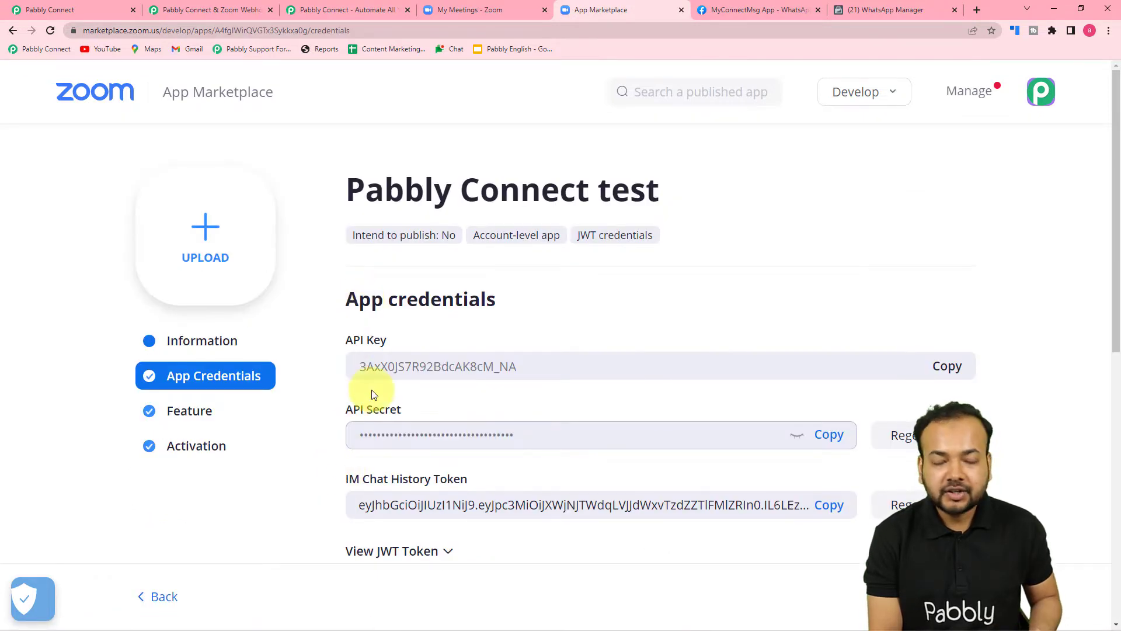
left_click(198, 420)
scroll(199, 432, "down", 1)
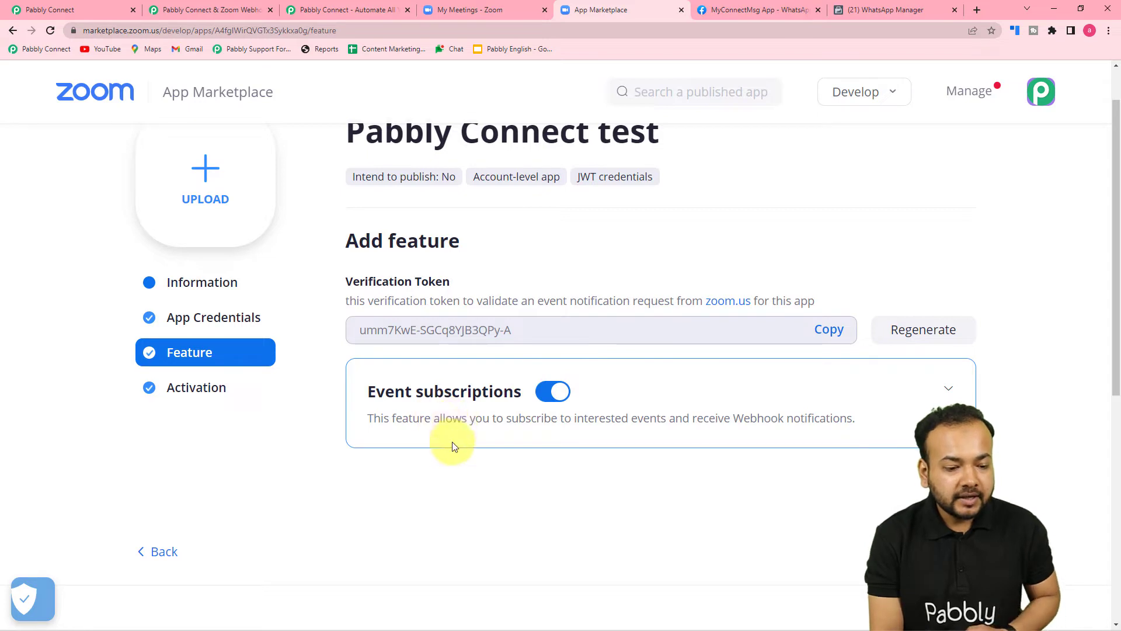
left_click(947, 392)
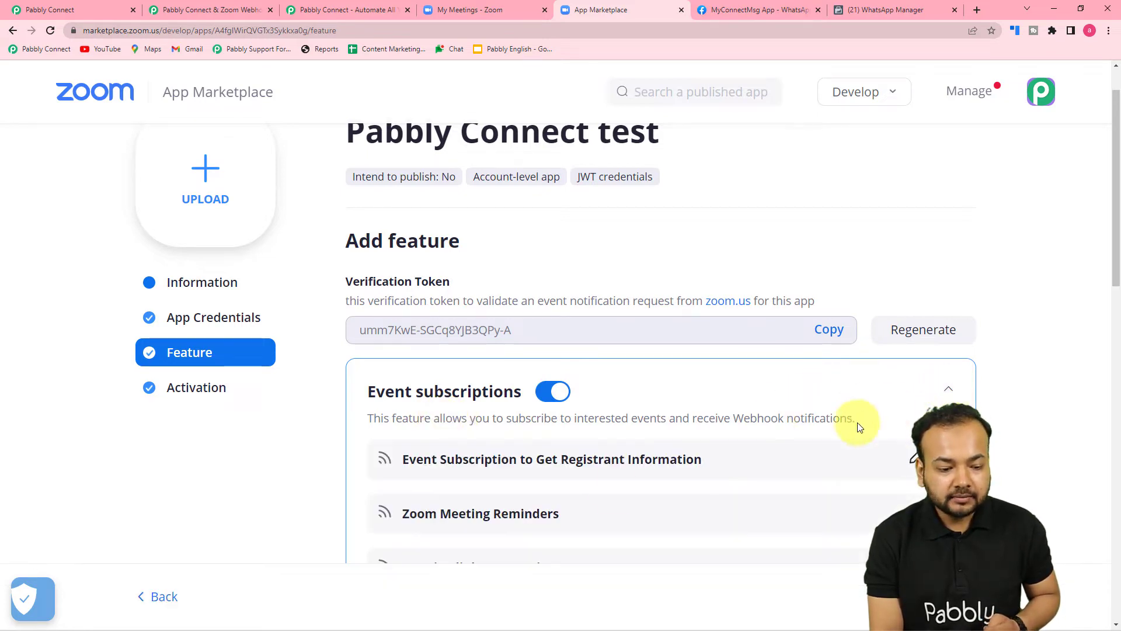
- Review the existing event subscriptions and delete the one named Event Subscription to Get Registrant Information
scroll(564, 496, "down", 2)
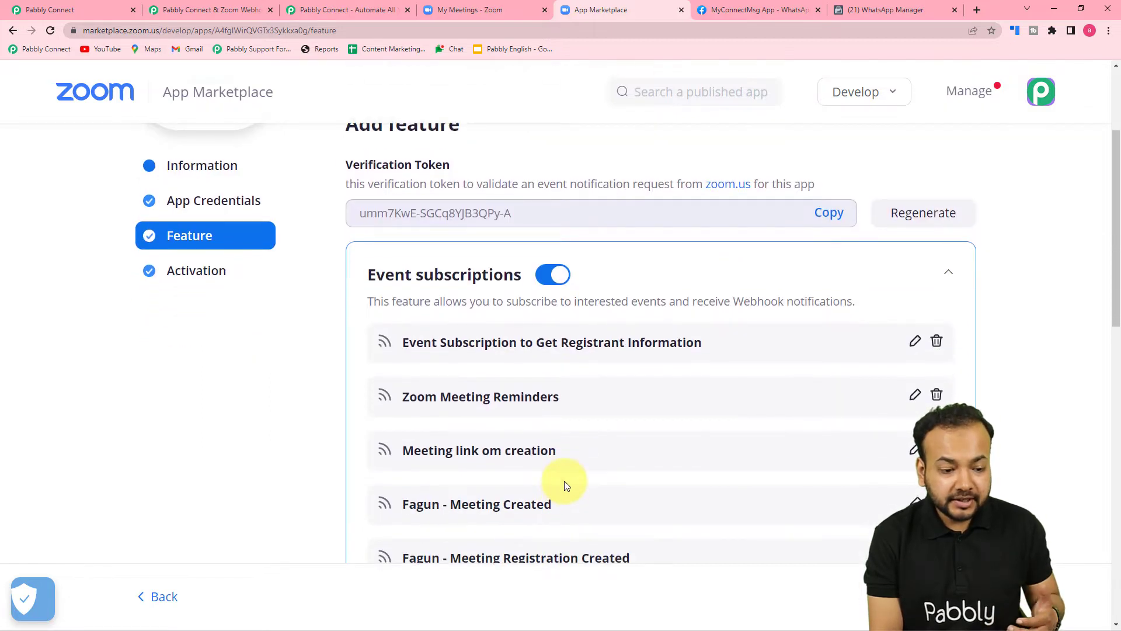
scroll(564, 485, "down", 2)
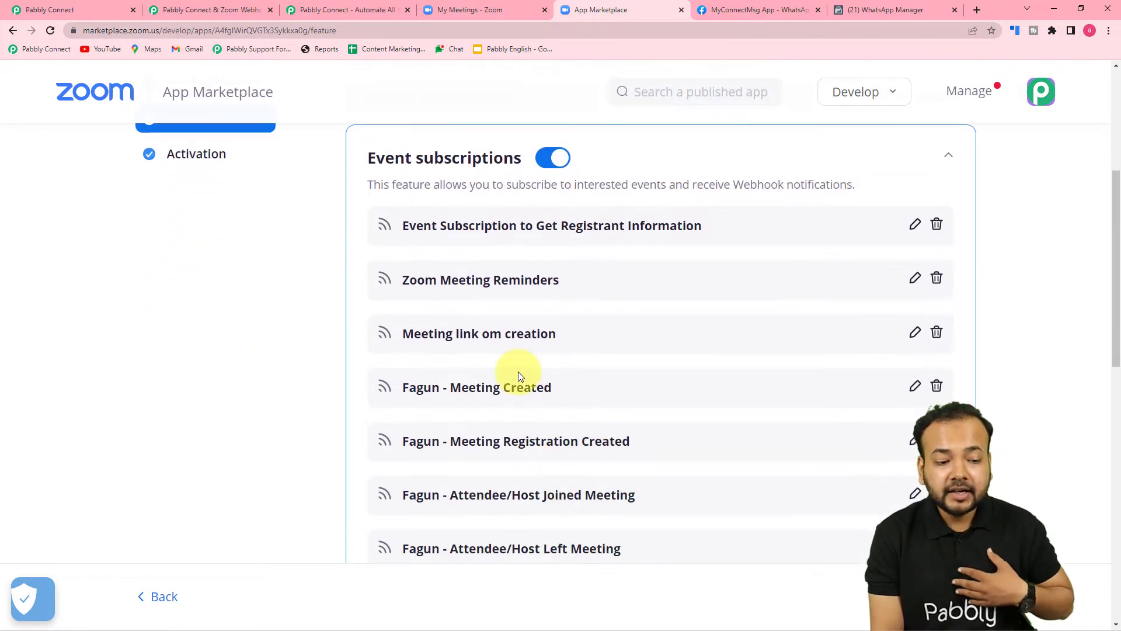
scroll(510, 433, "down", 5)
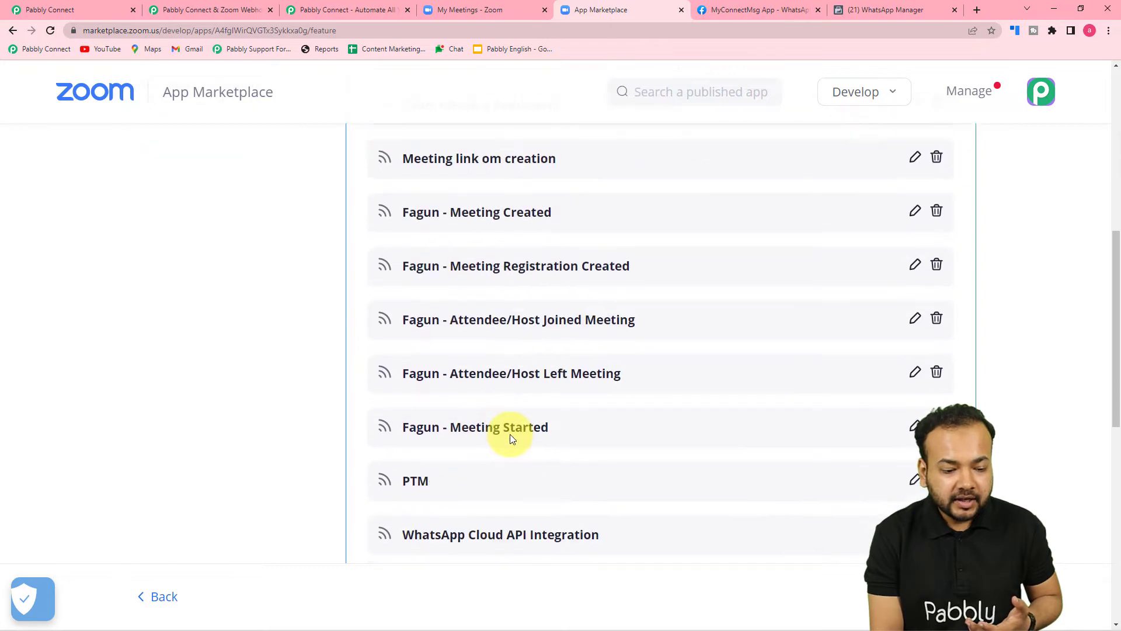
scroll(510, 433, "up", 8)
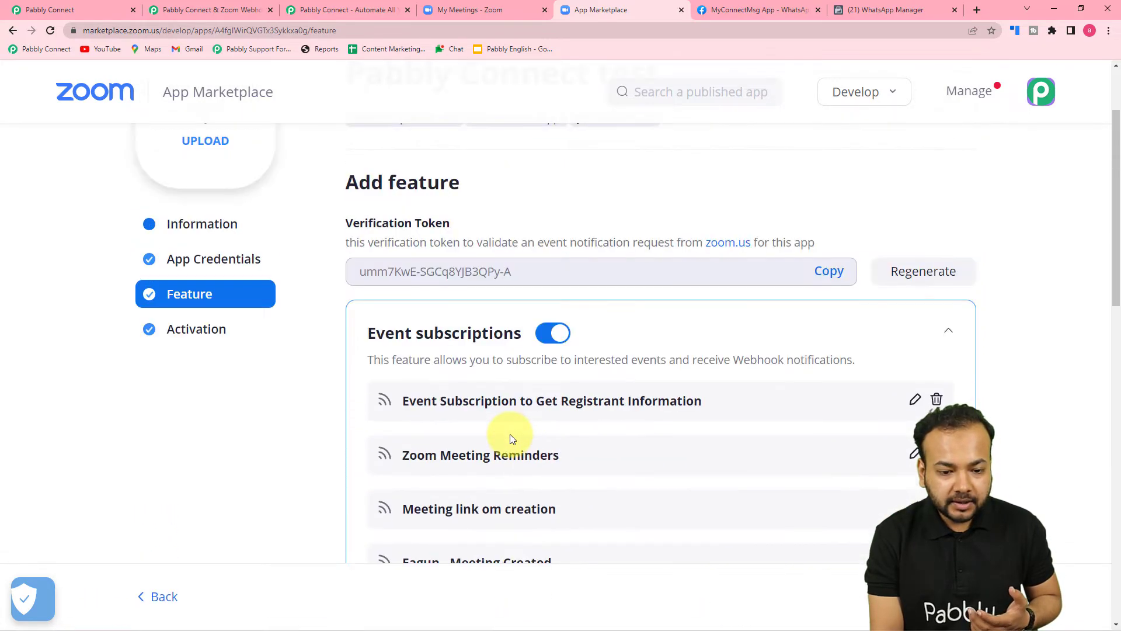
scroll(510, 439, "down", 1)
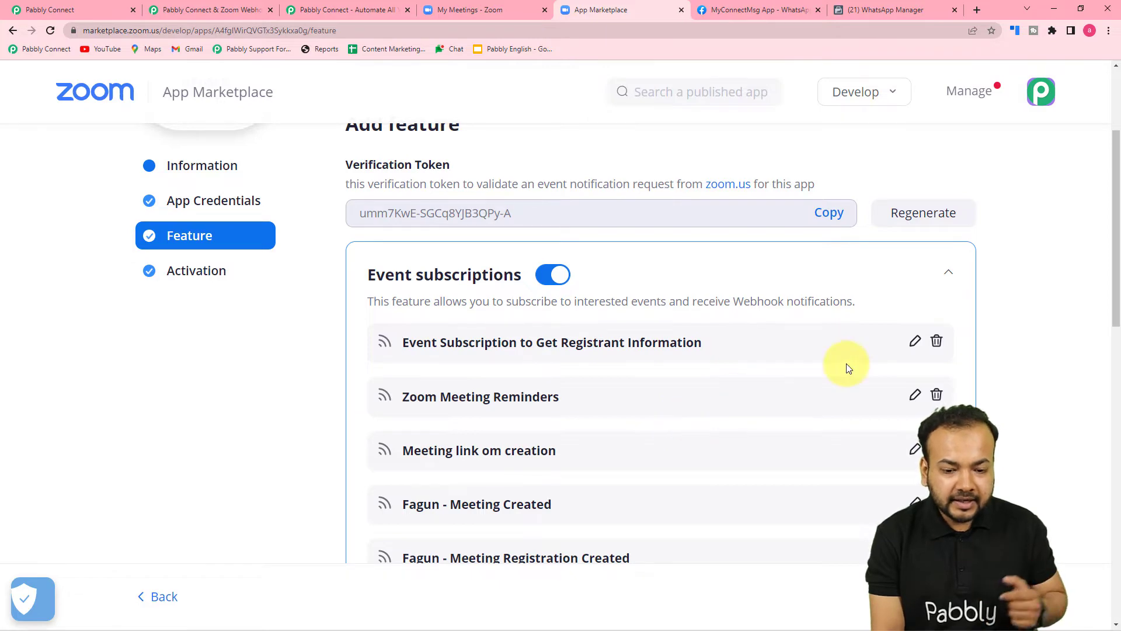
left_click(937, 342)
left_click(698, 412)
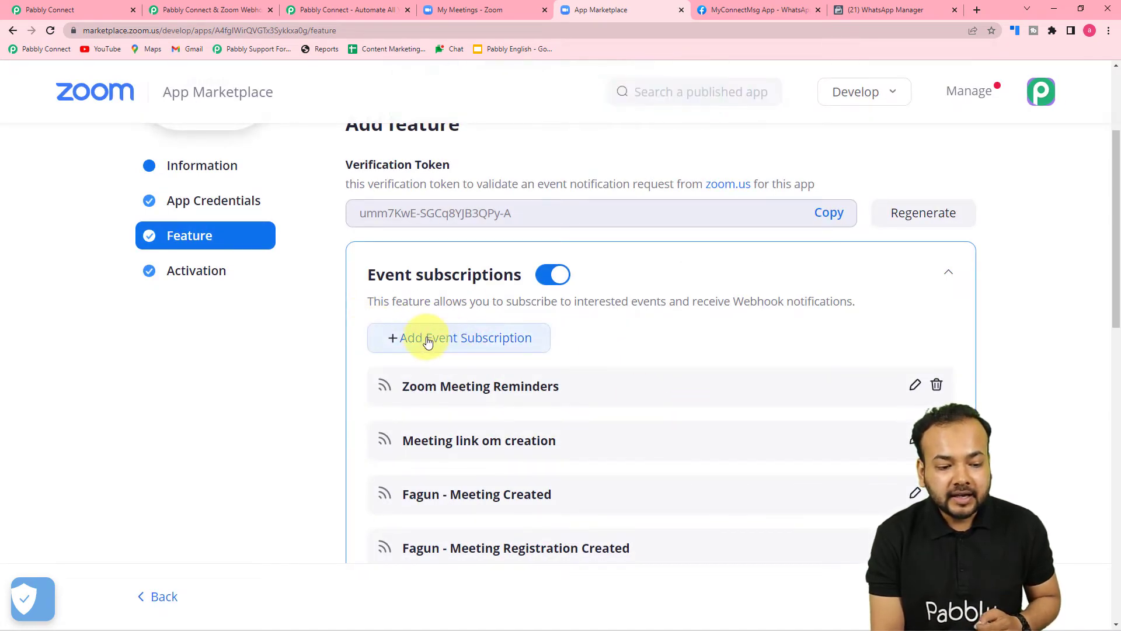
- Add a new event subscription named "For Parents Teacher Meet"
left_click(478, 343)
scroll(478, 344, "down", 10)
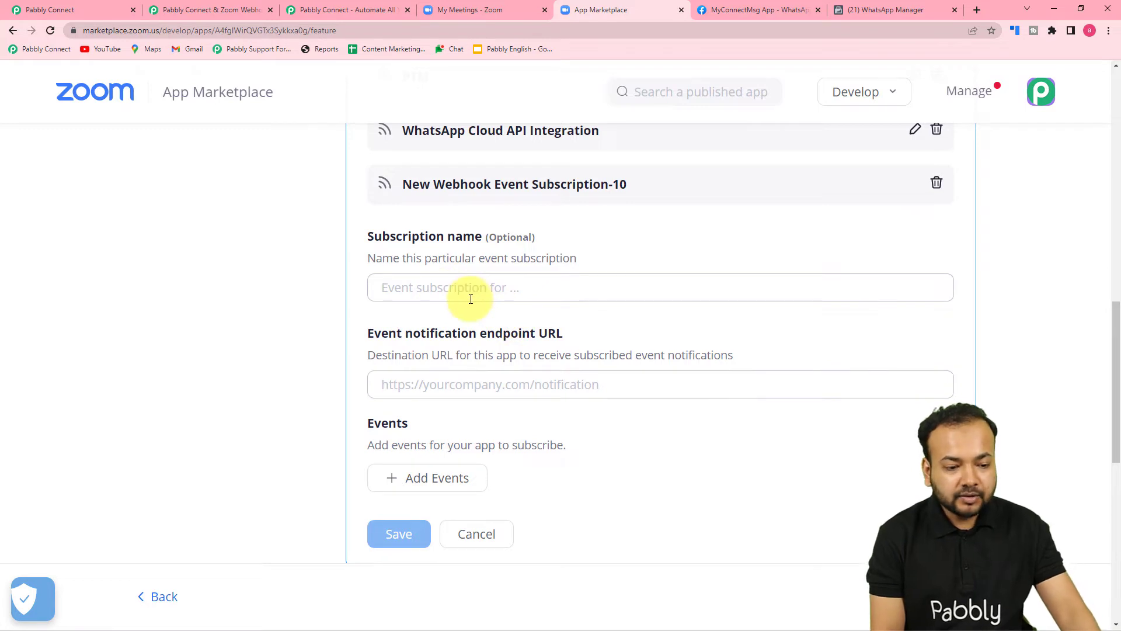
left_click(477, 296)
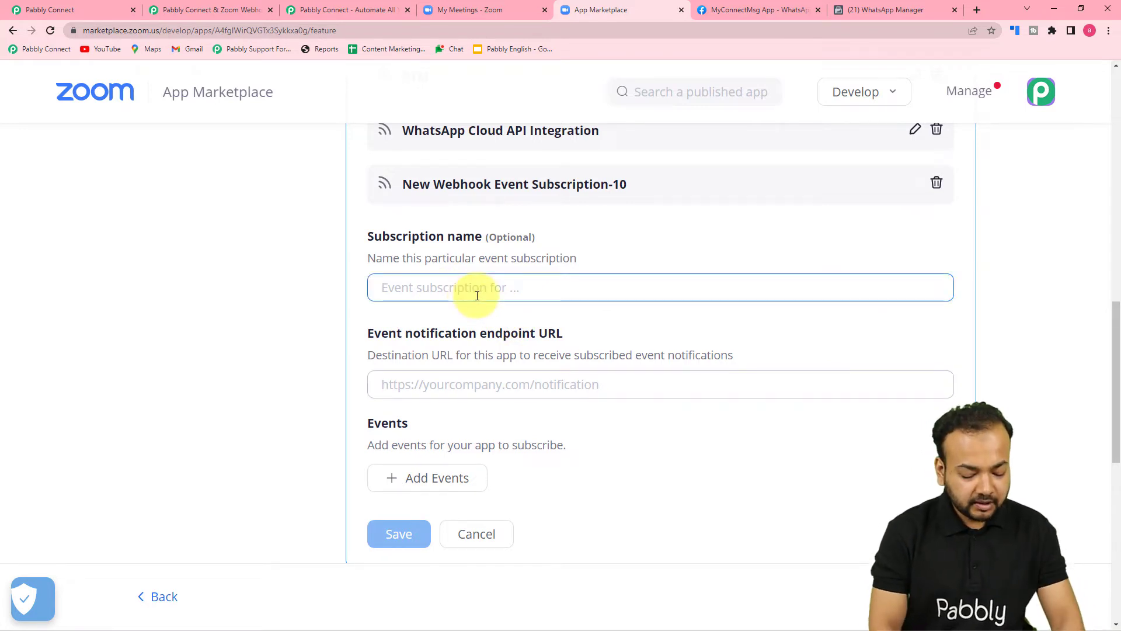
type("For Parents Teacher Meet")
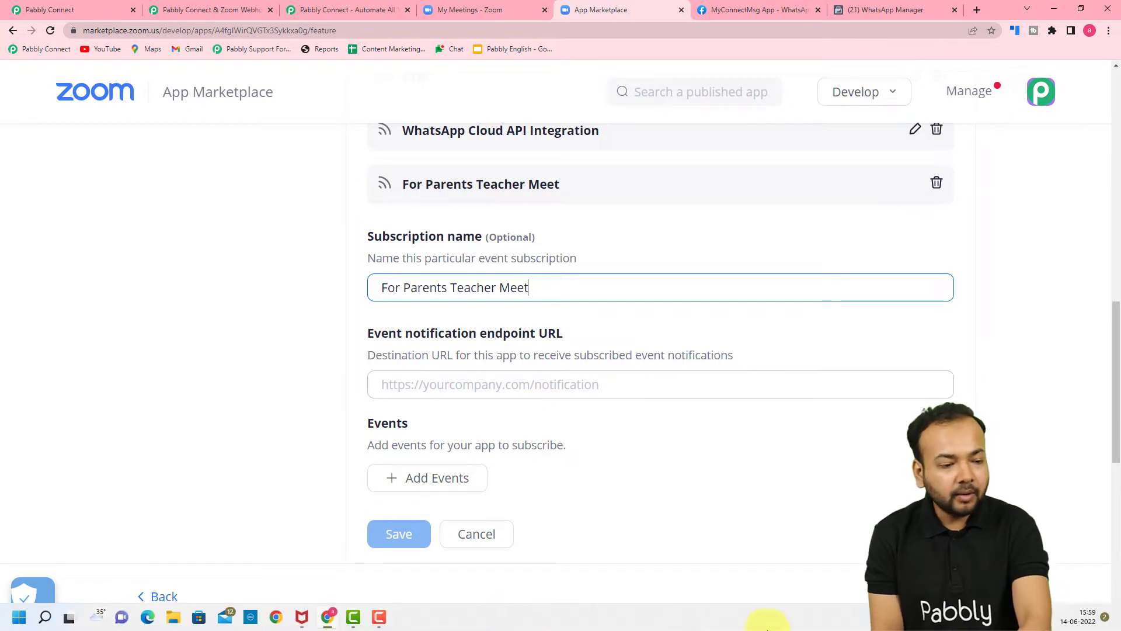
- Copy the Zoom trigger's webhook URL from Pabbly Connect and paste it as the new subscription's event notification endpoint URL in Zoom
left_click(102, 5)
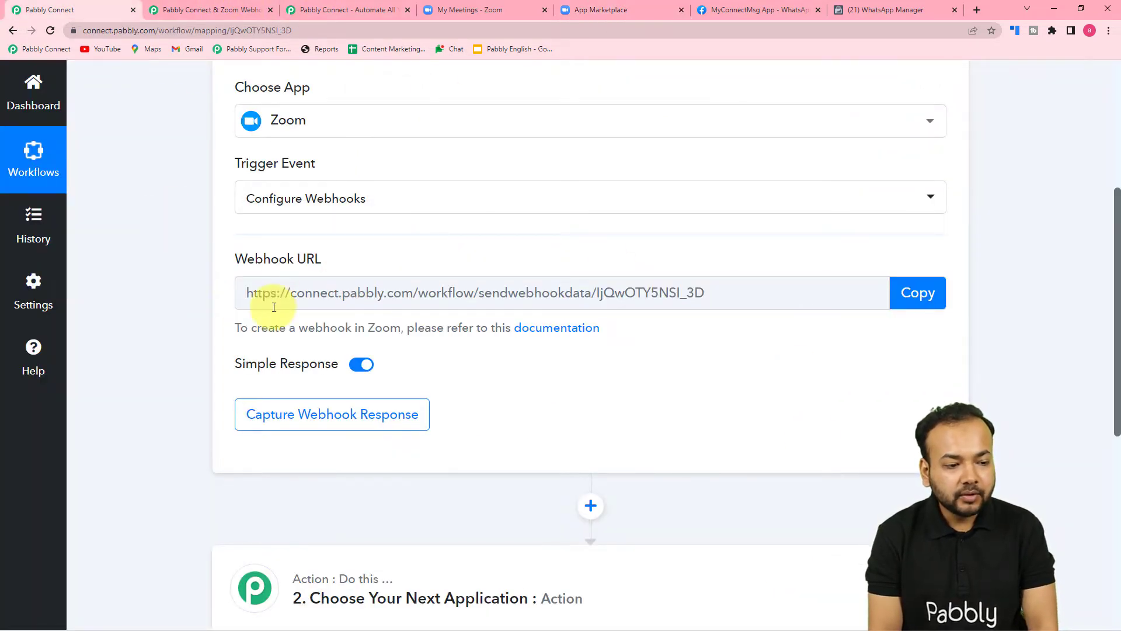
left_click(918, 292)
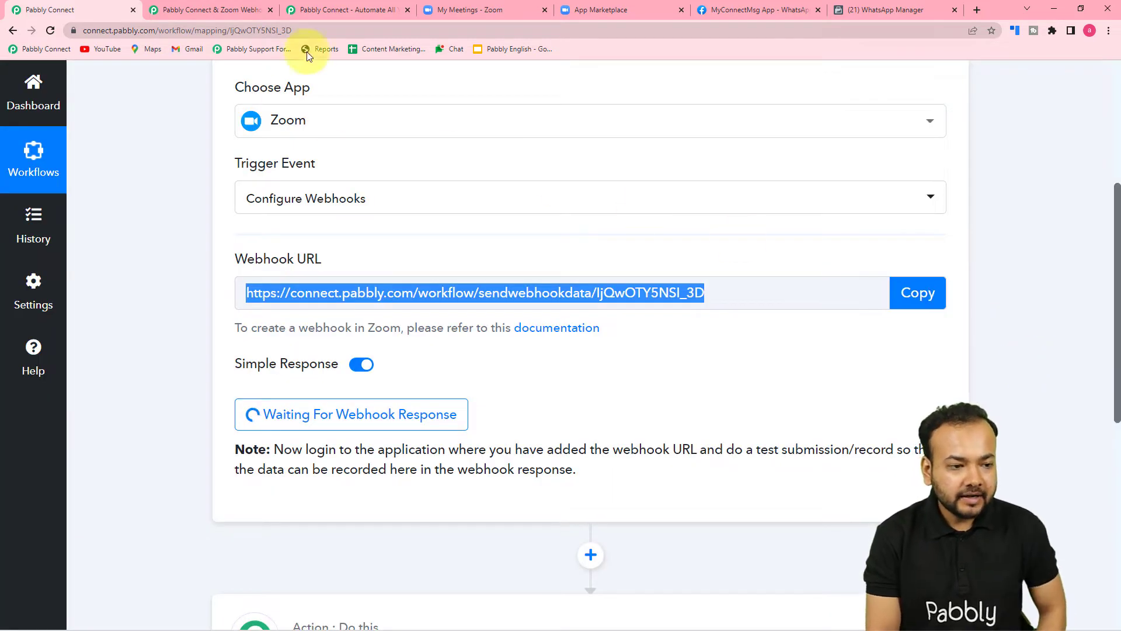
left_click(587, 9)
left_click(401, 381)
right_click(400, 384)
left_click(439, 493)
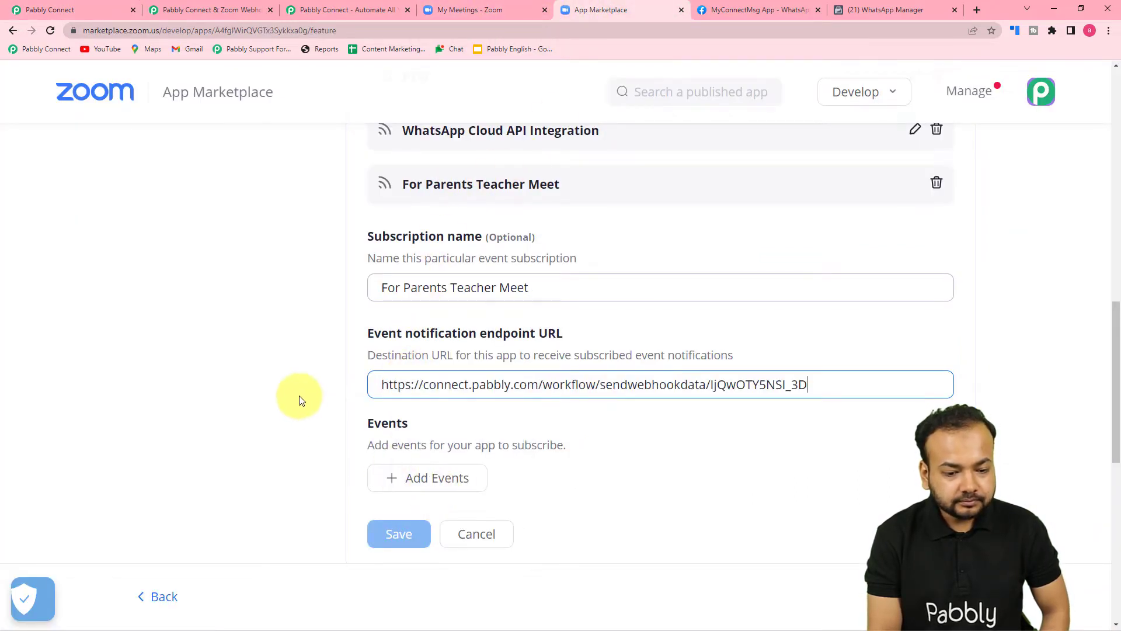
- Add the "Meeting has been created" event from the Meeting event types to the For Parents Teacher Meet subscription
scroll(642, 460, "down", 3)
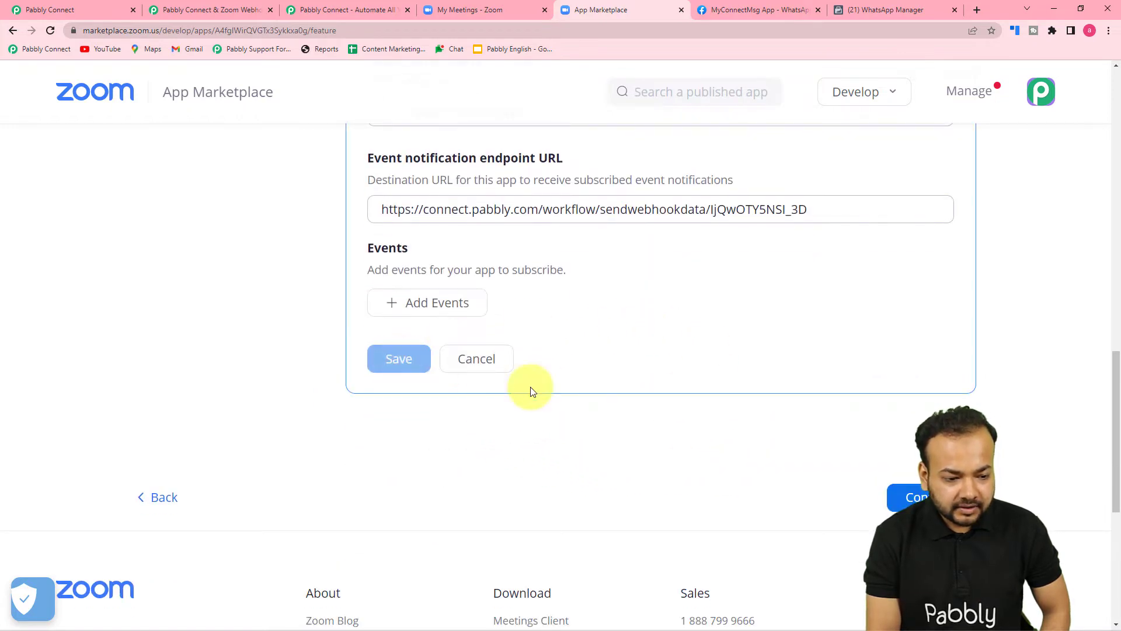
scroll(796, 425, "up", 3)
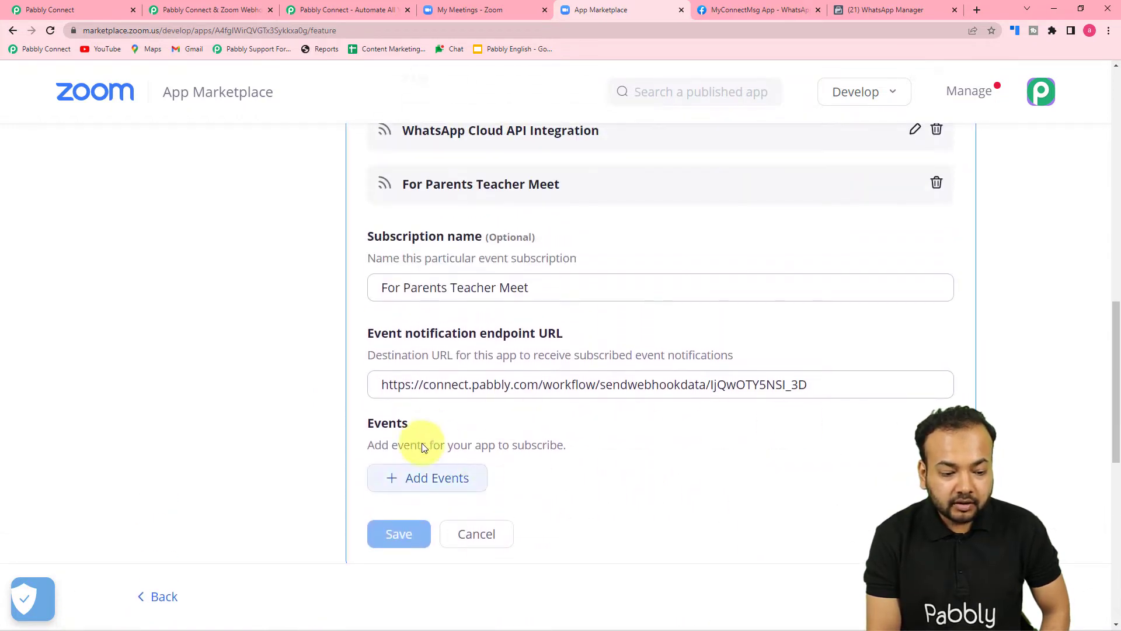
left_click(415, 480)
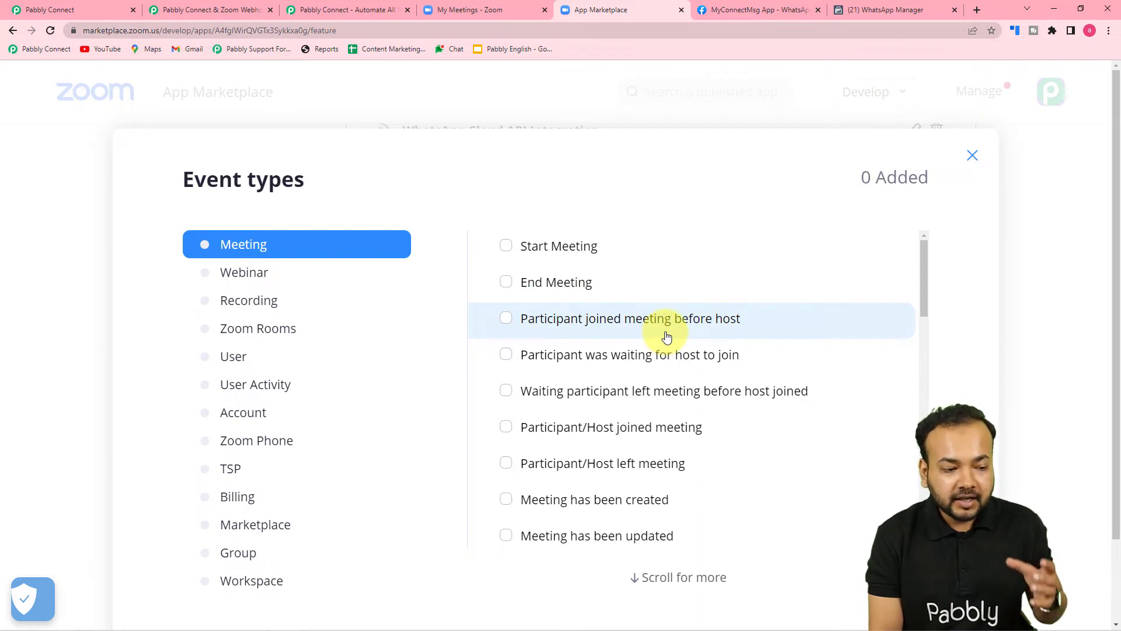
scroll(666, 333, "down", 3)
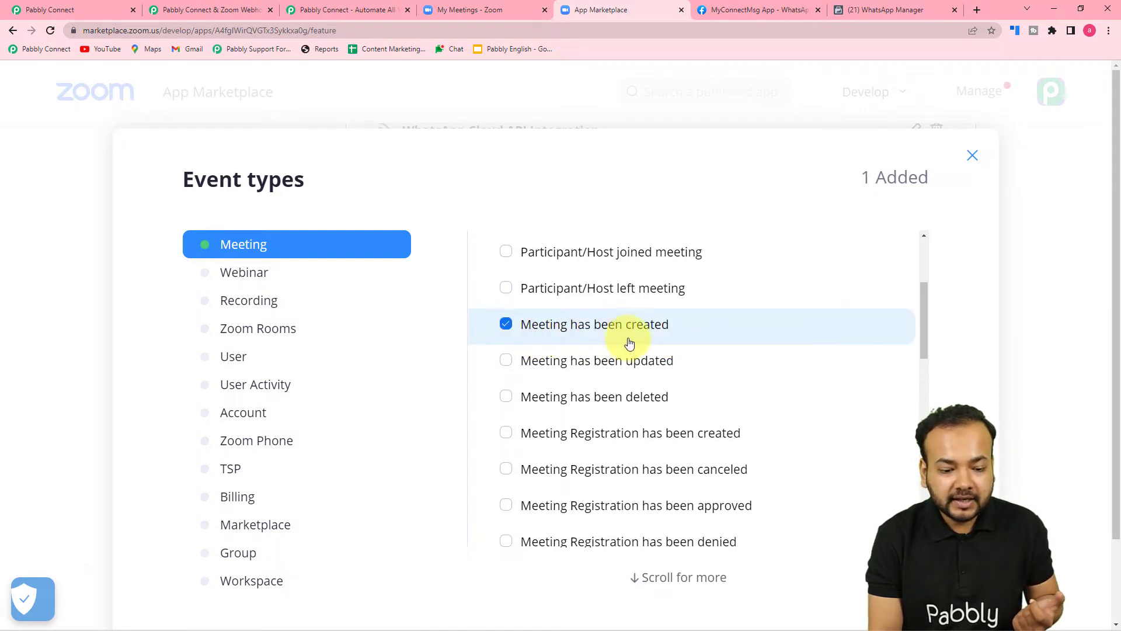
scroll(629, 344, "down", 3)
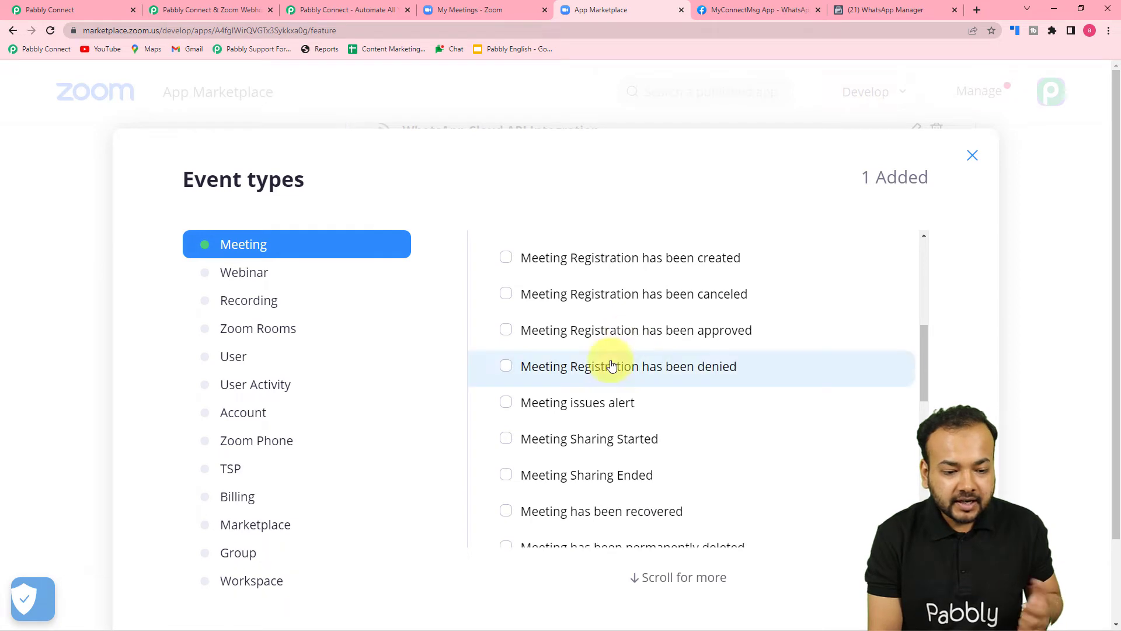
scroll(618, 420, "down", 3)
scroll(619, 435, "down", 6)
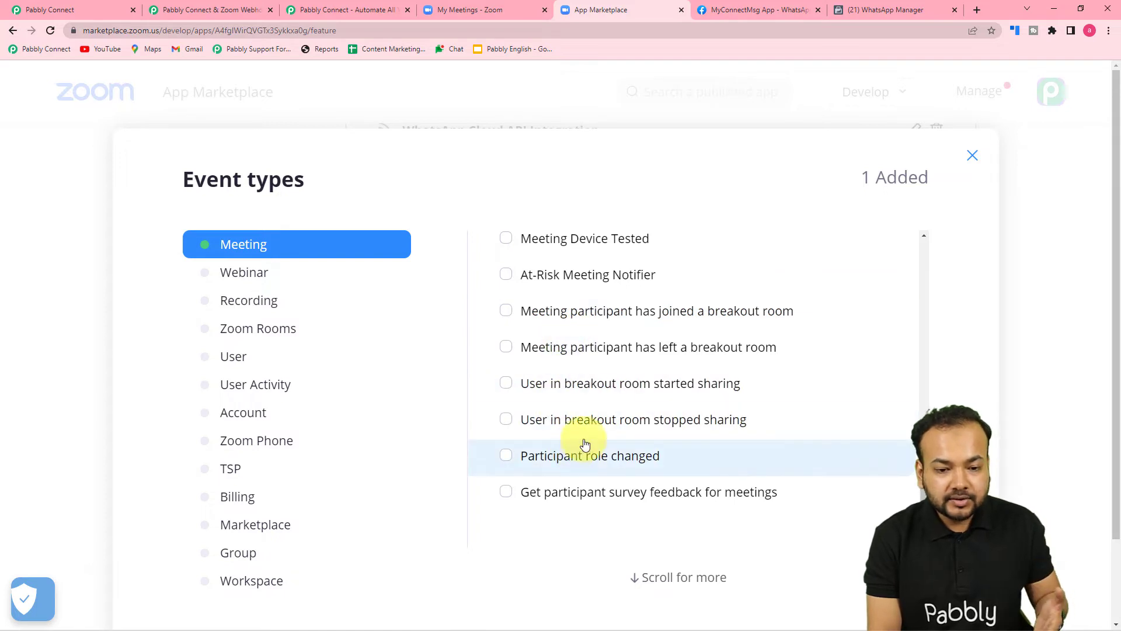
scroll(701, 406, "down", 2)
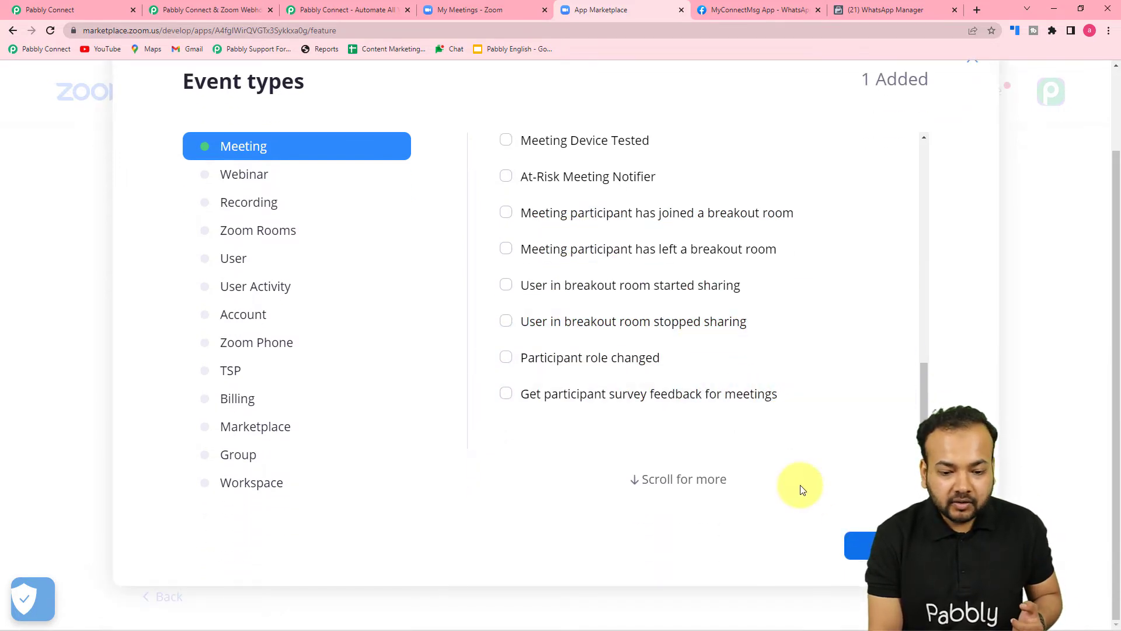
left_click(865, 549)
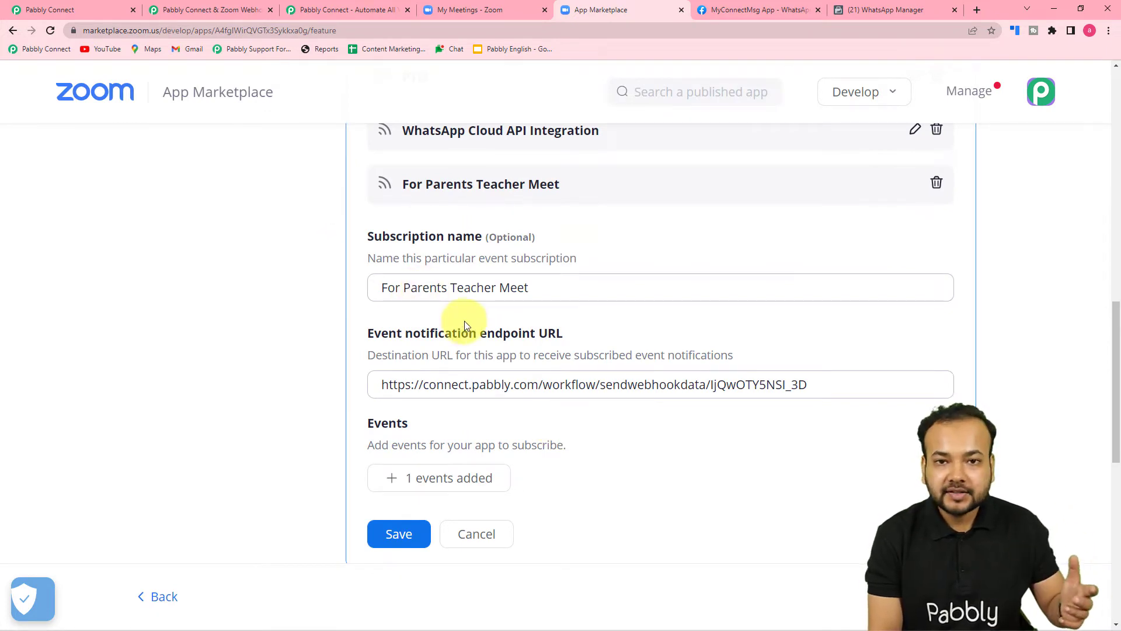
- Save the For Parents Teacher Meet subscription, check it in the subscription list and open the app's Activation page
scroll(495, 326, "down", 1)
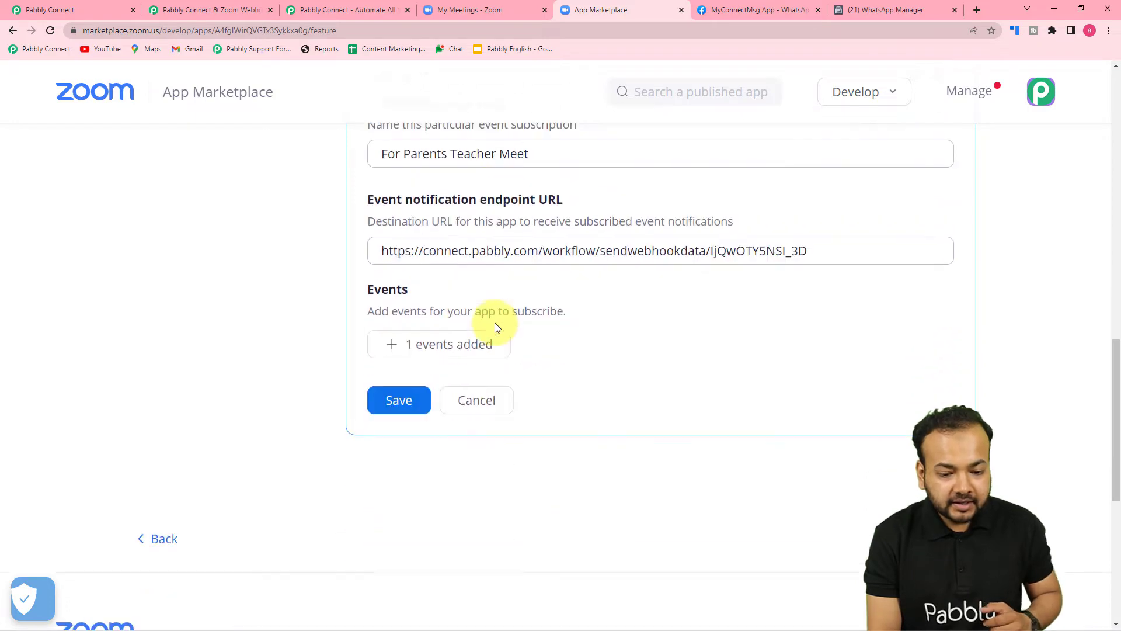
scroll(495, 326, "down", 1)
left_click(403, 359)
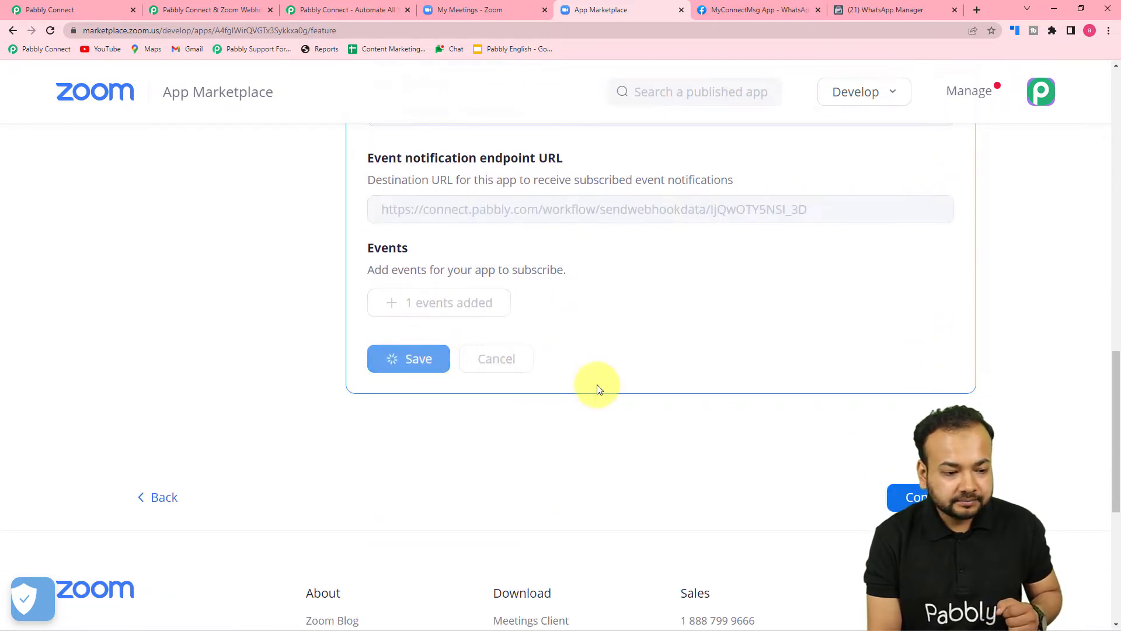
scroll(597, 385, "up", 6)
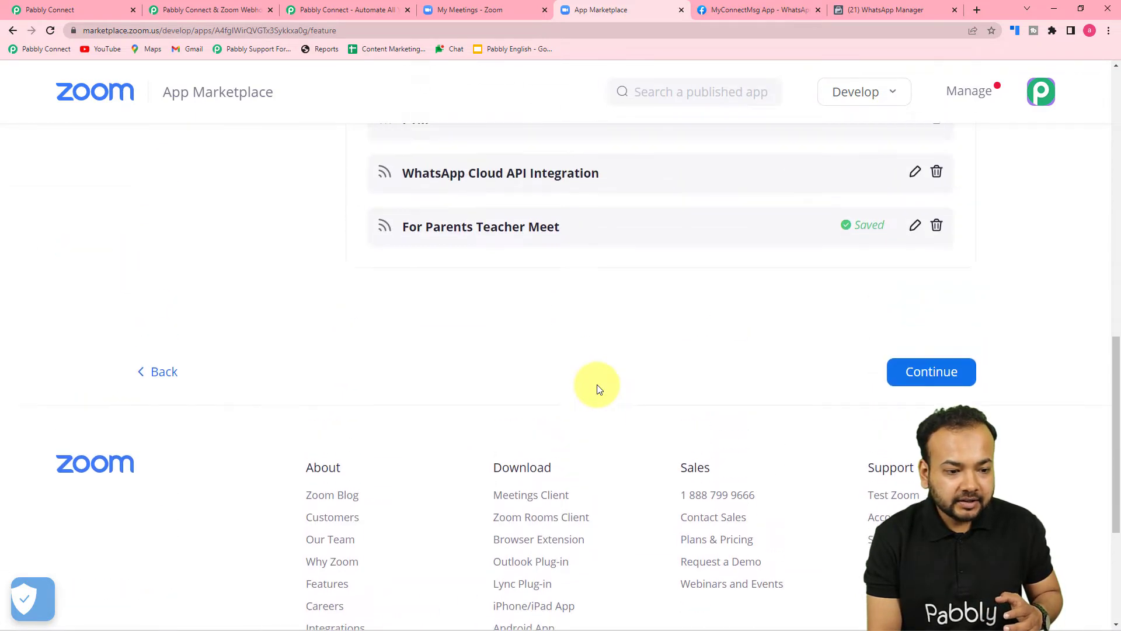
scroll(597, 384, "up", 3)
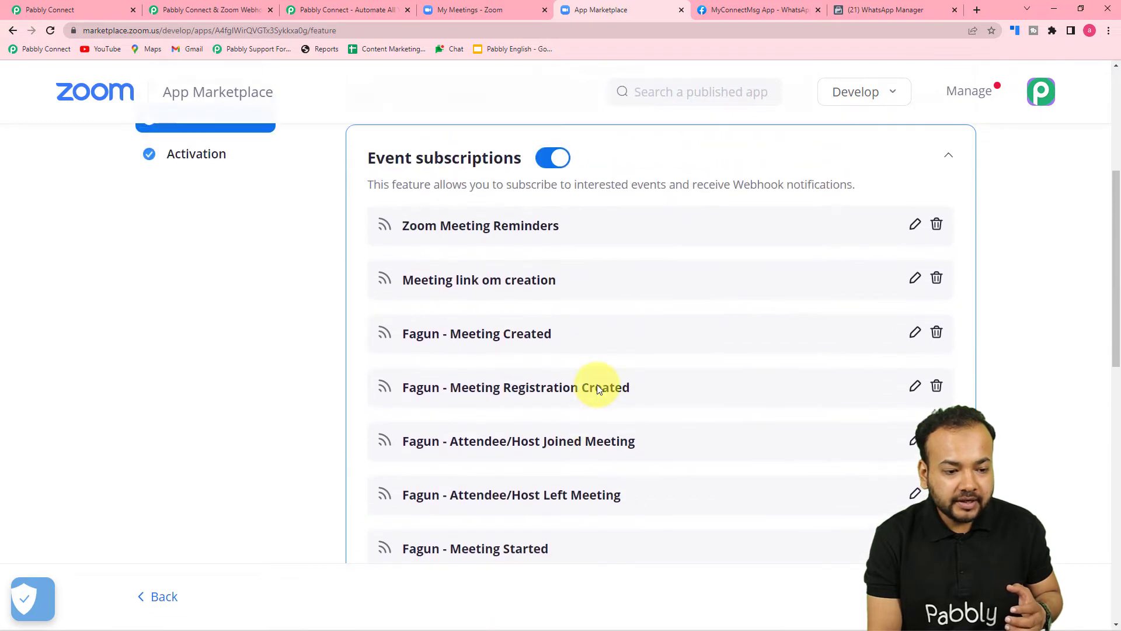
scroll(597, 384, "down", 4)
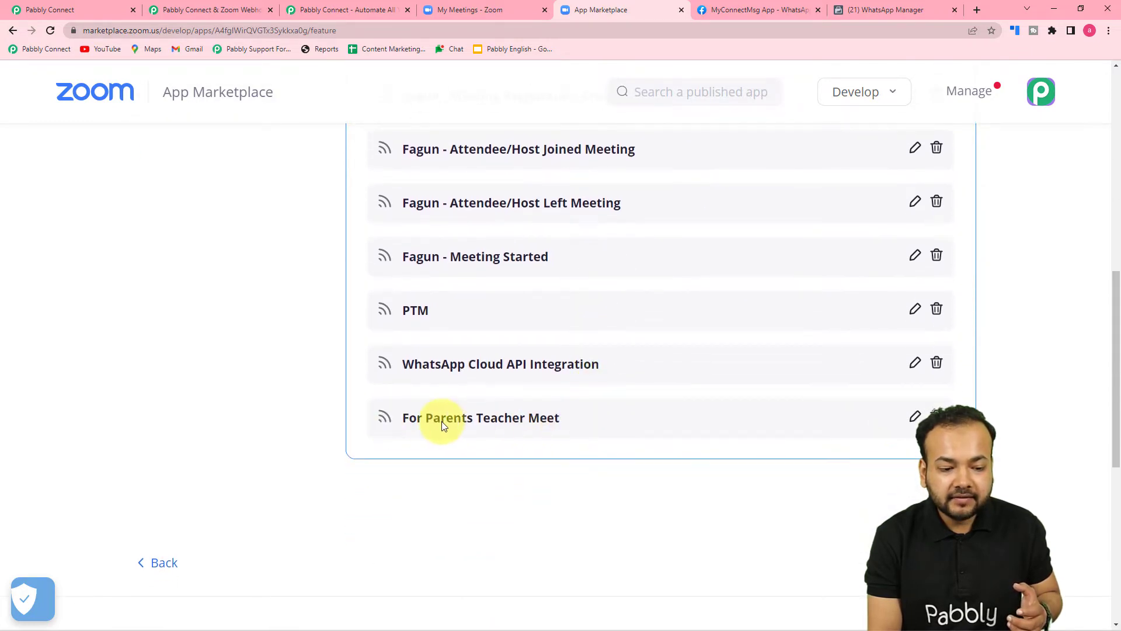
scroll(639, 436, "up", 8)
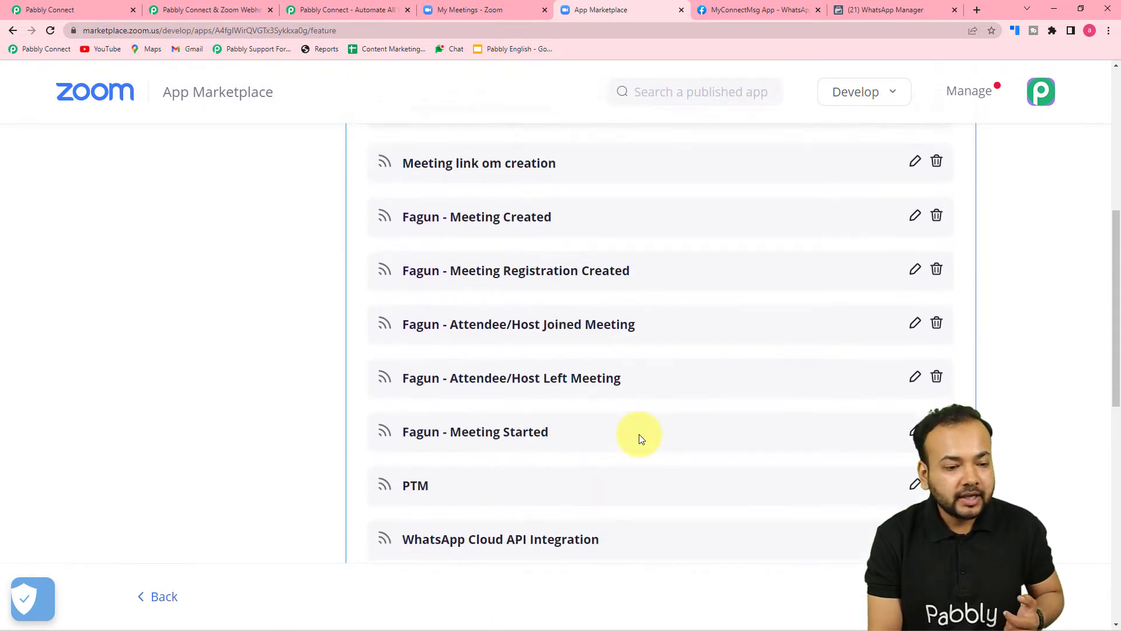
scroll(672, 428, "down", 1)
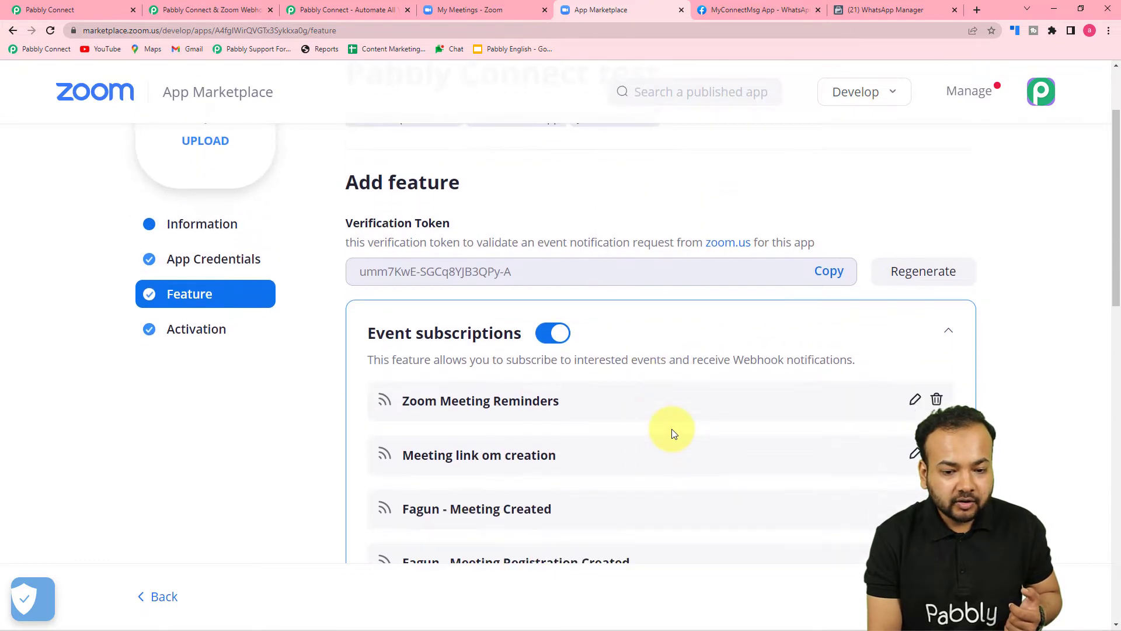
left_click(196, 329)
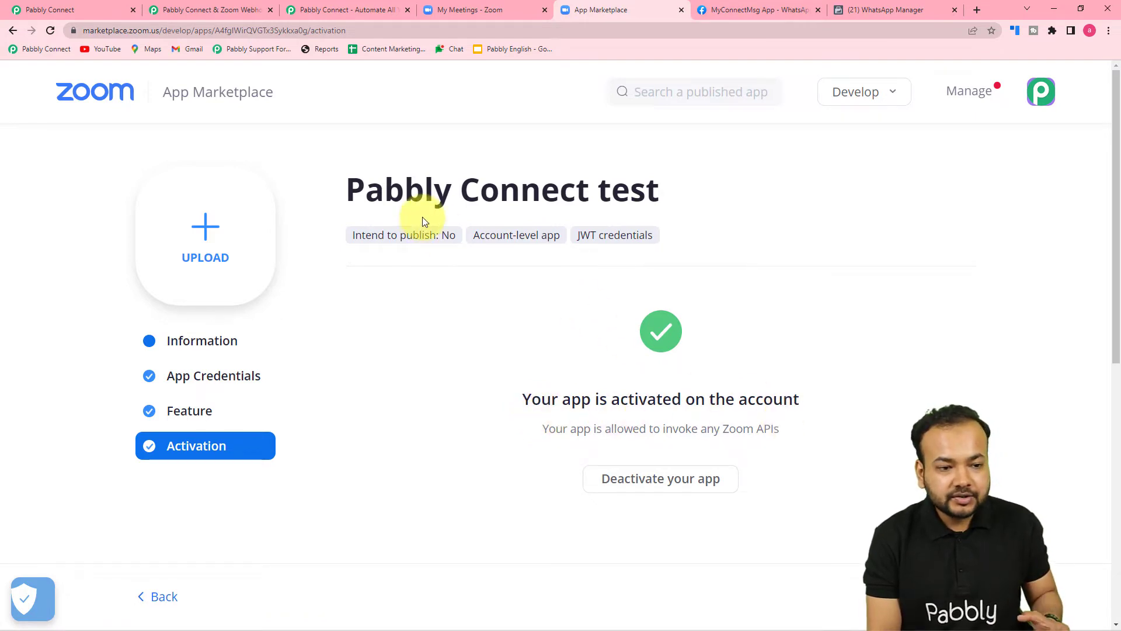
- Return to the Pabbly Zoom webhooks guide and review its final instructions on choosing event types
left_click(323, 10)
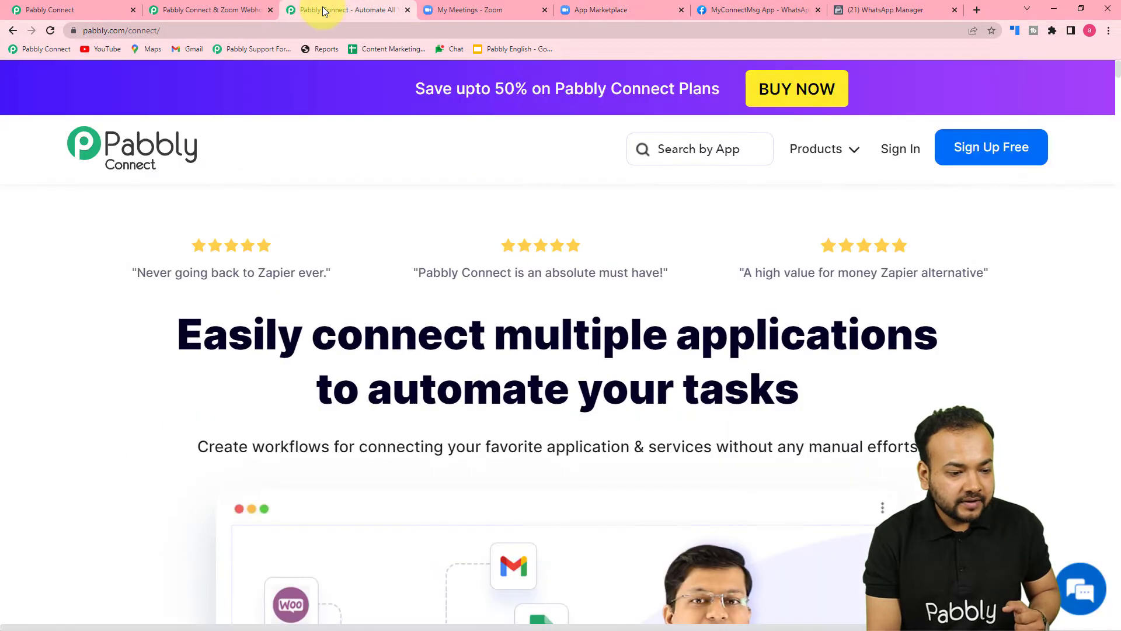
left_click(234, 8)
scroll(233, 250, "down", 10)
scroll(236, 258, "down", 15)
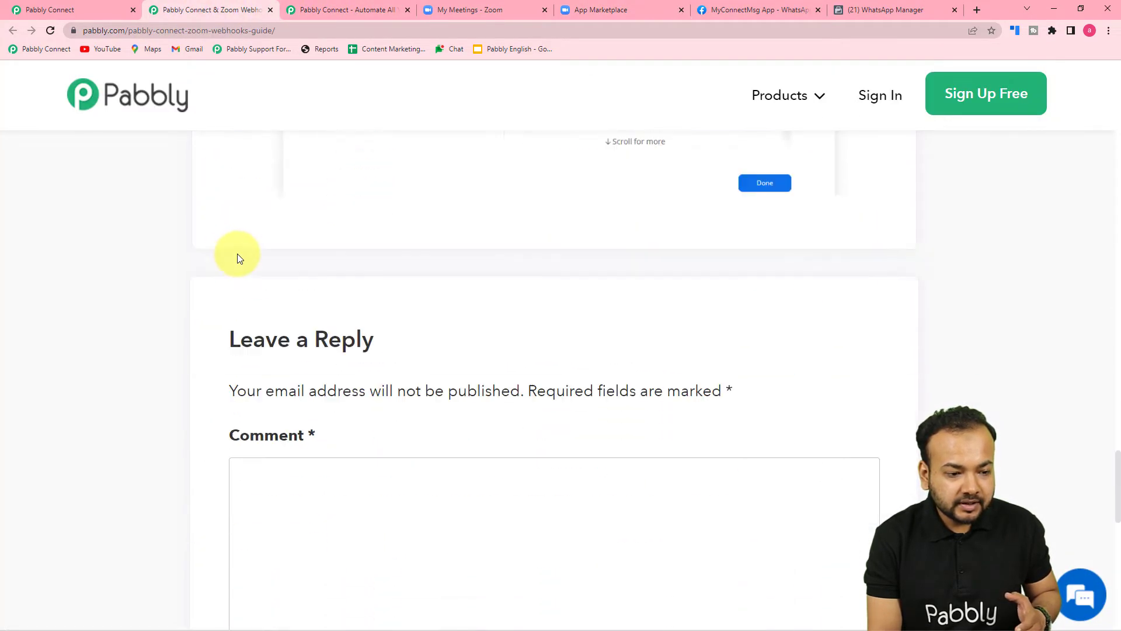
scroll(237, 254, "up", 5)
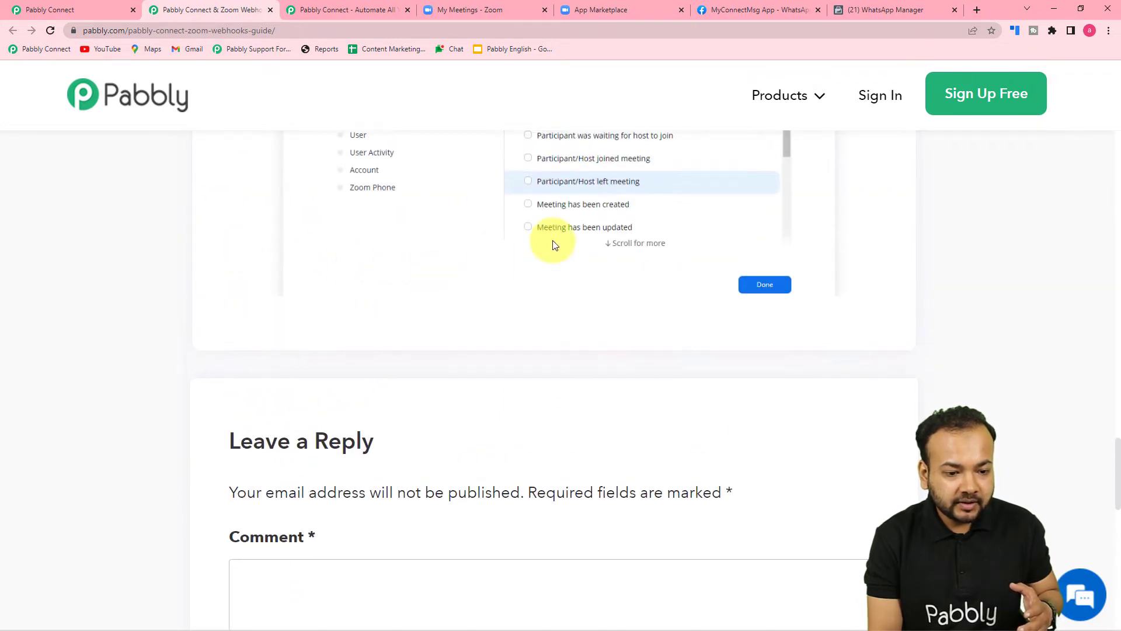
- Check the Zoom trigger's webhook status in Pabbly Connect, then switch to Zoom's Meetings page and start scheduling a new meeting
left_click(75, 2)
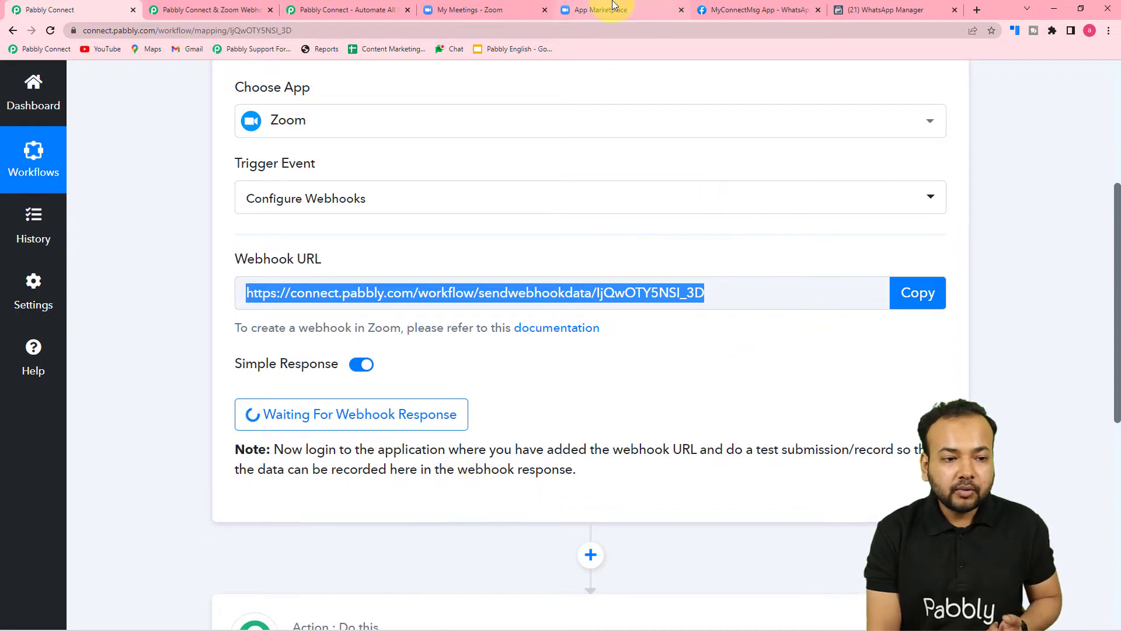
left_click(463, 5)
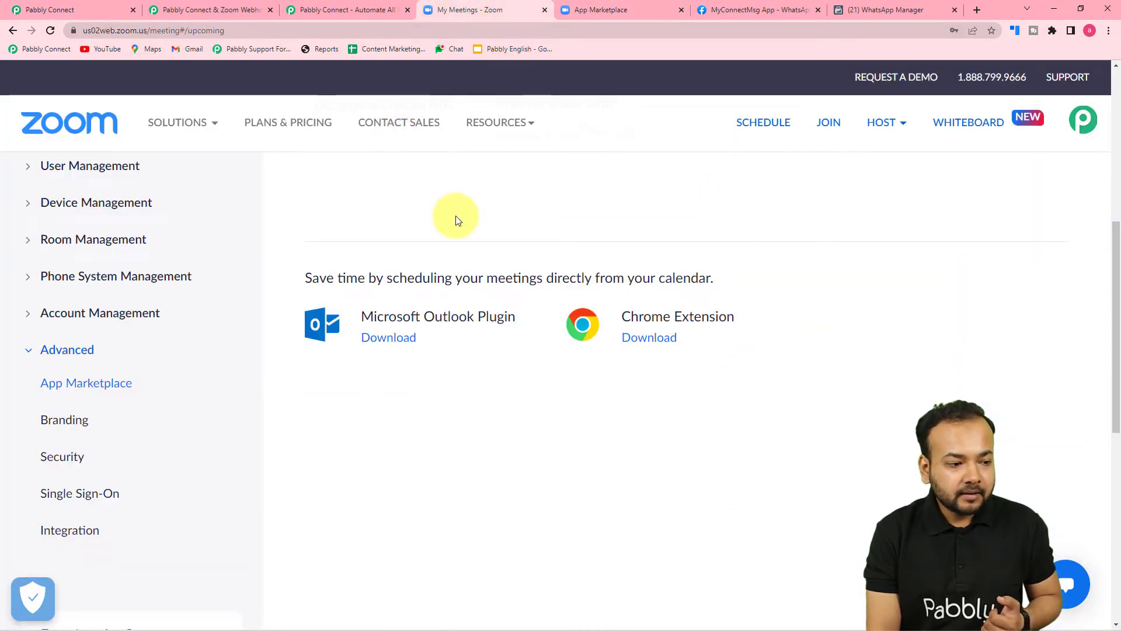
scroll(490, 268, "up", 7)
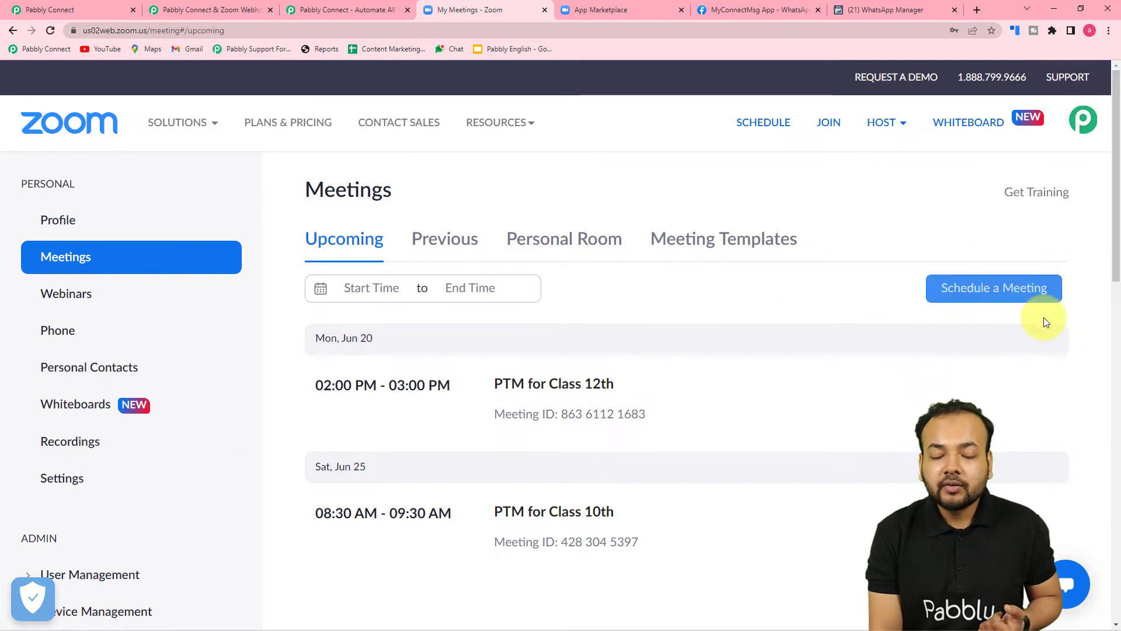
left_click(988, 292)
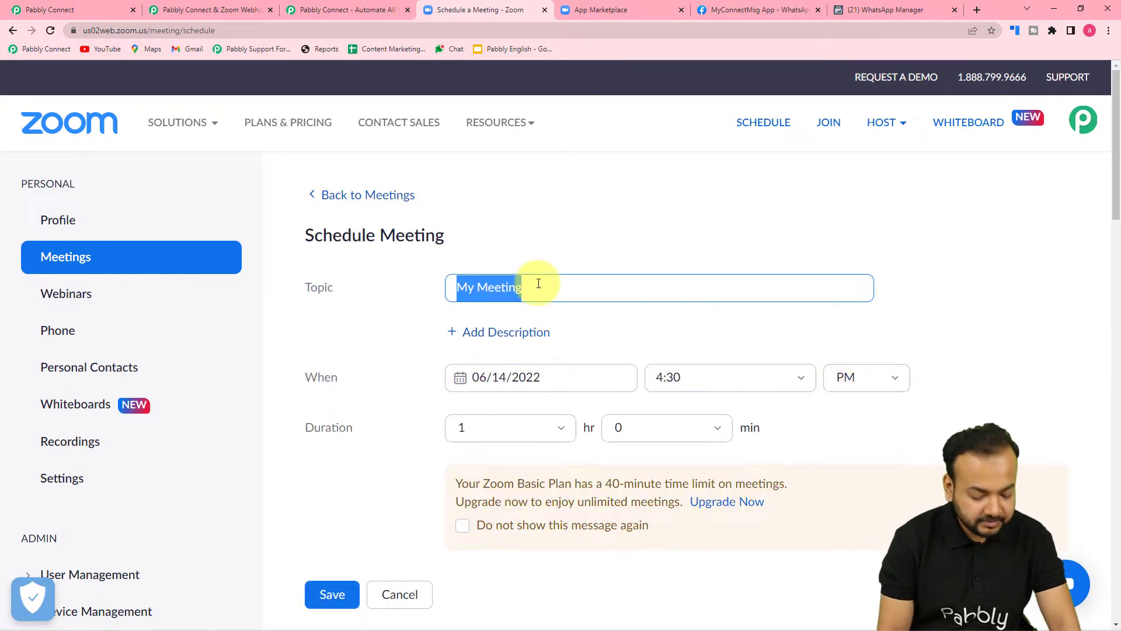
- Set the new meeting's topic to "Parents Teacher meet for Class 7th"
type("Parents")
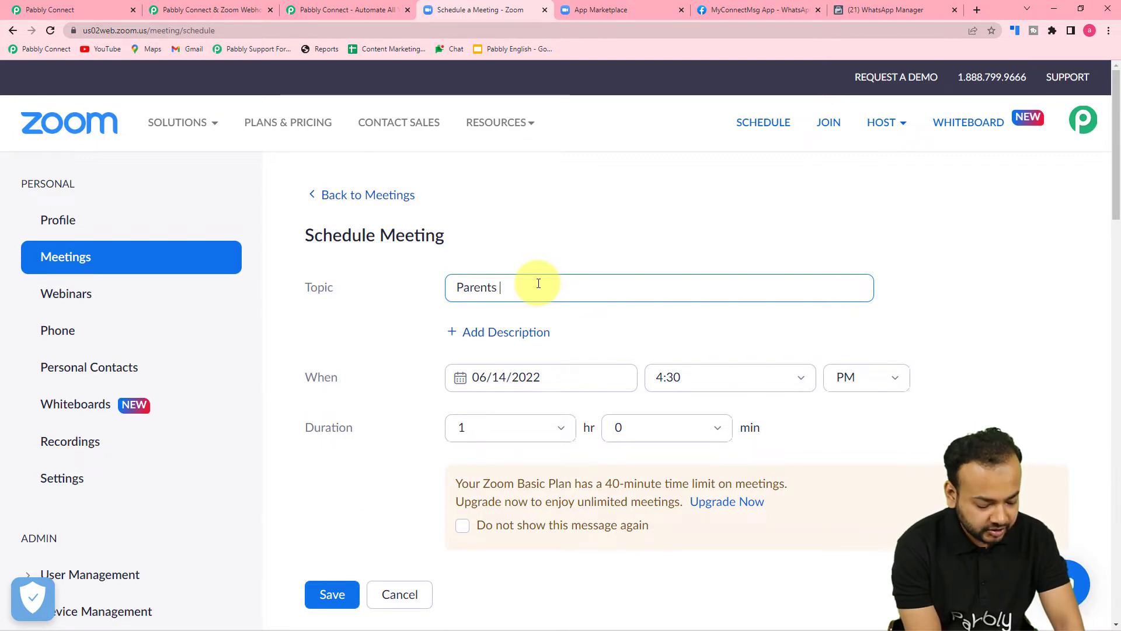
type(" Teacher")
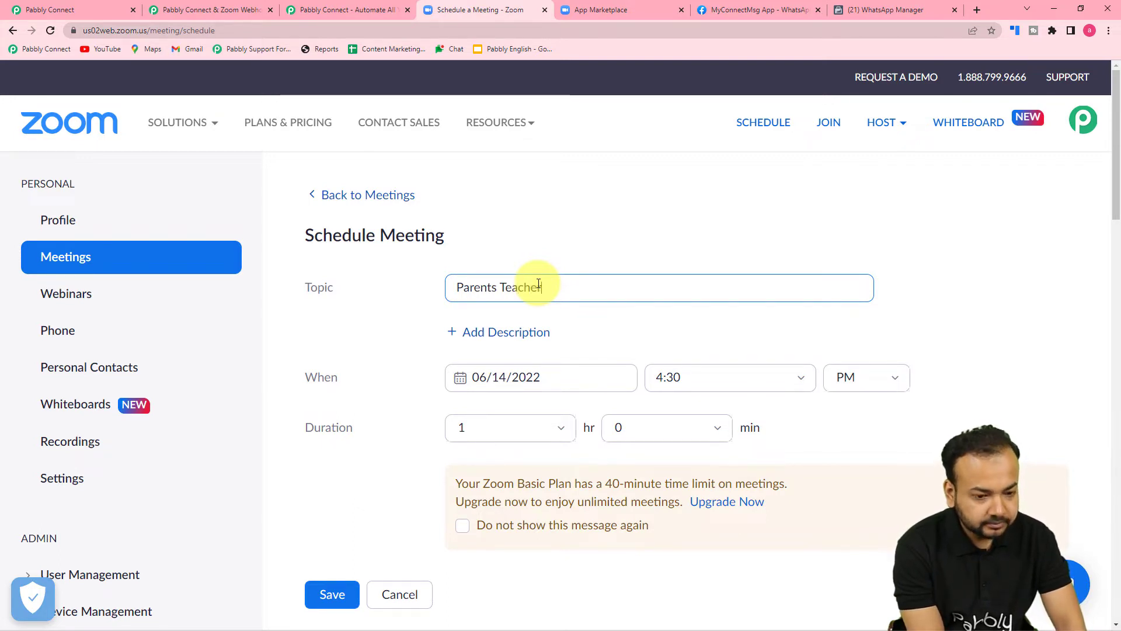
type(" meet for Cla")
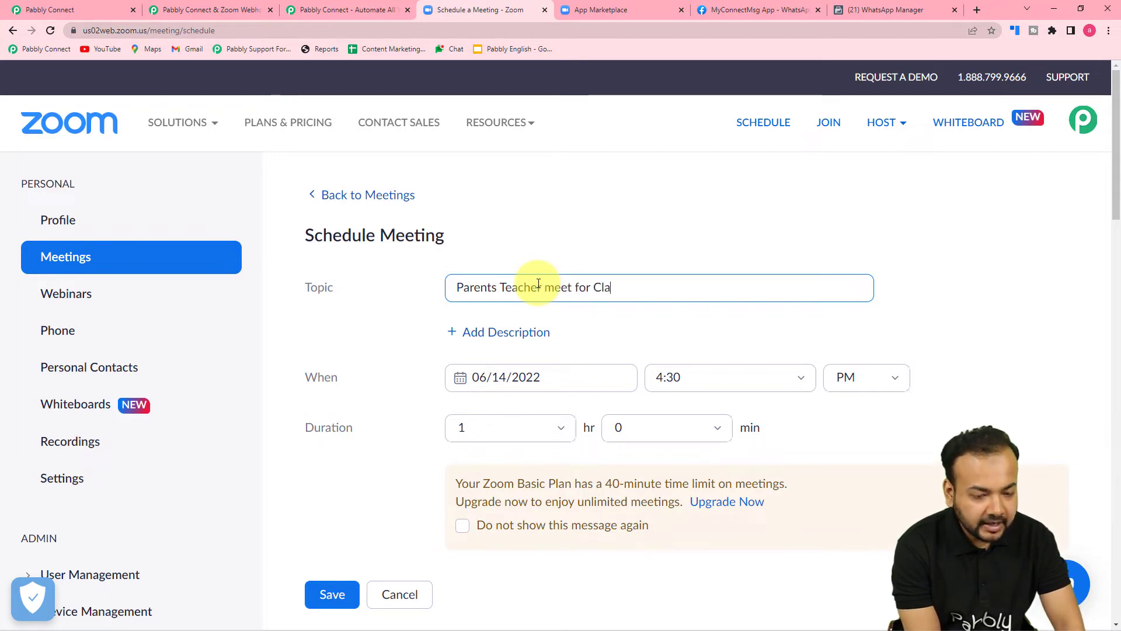
type("ss 7th")
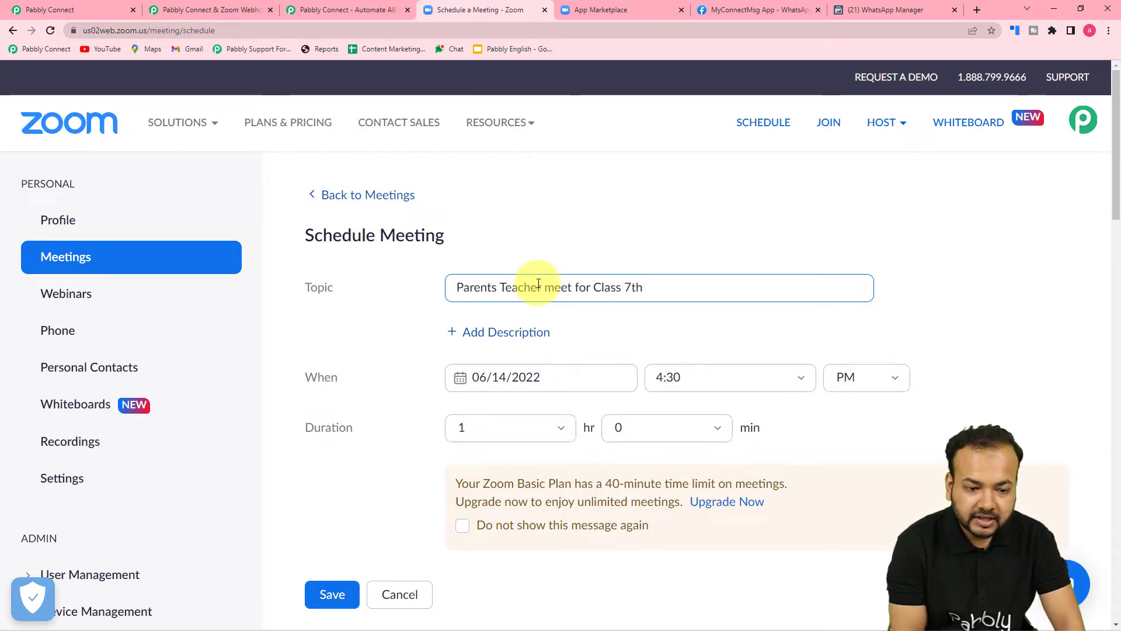
left_click(694, 340)
left_click(446, 286)
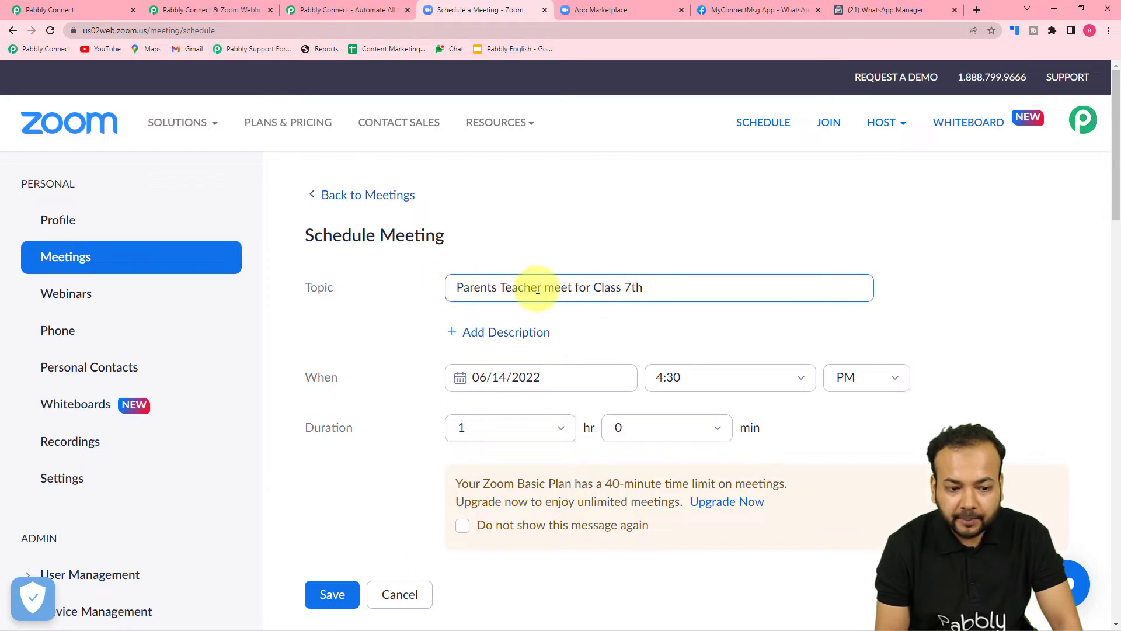
- Add the meeting description "This meeting is for discussing quarterly exam results."
left_click(487, 340)
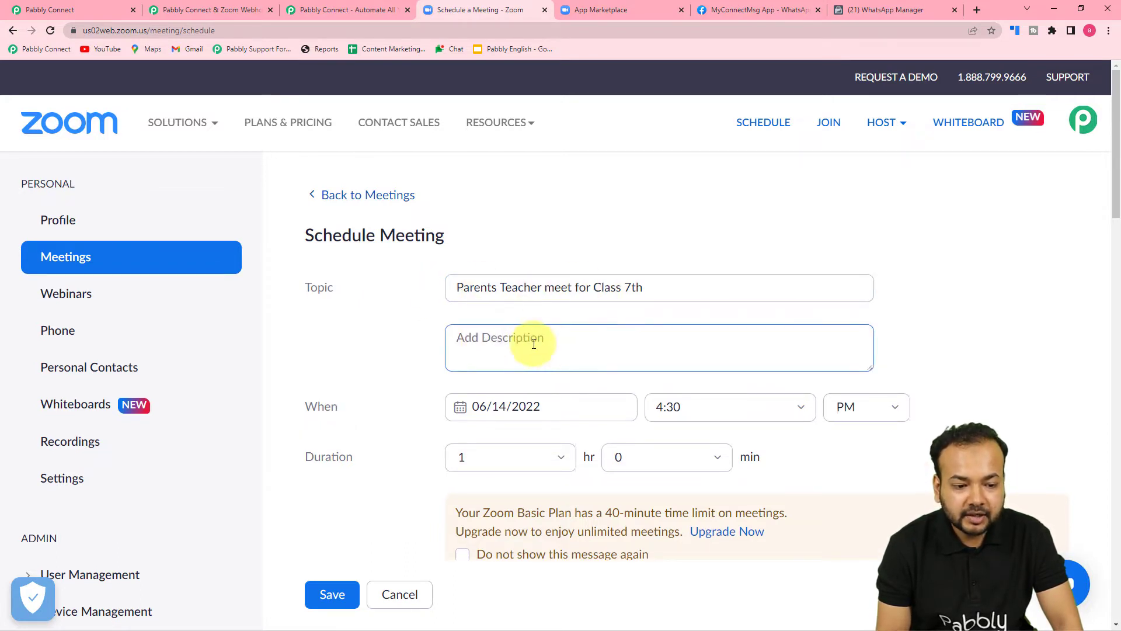
type("Thin")
type(" meeting is")
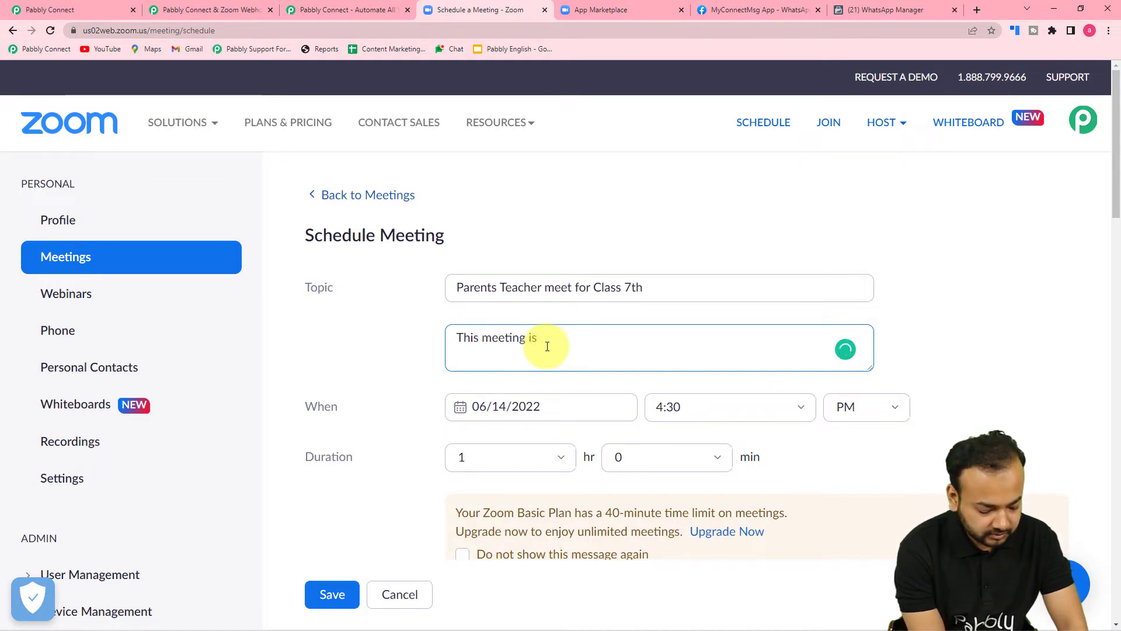
type(" for du")
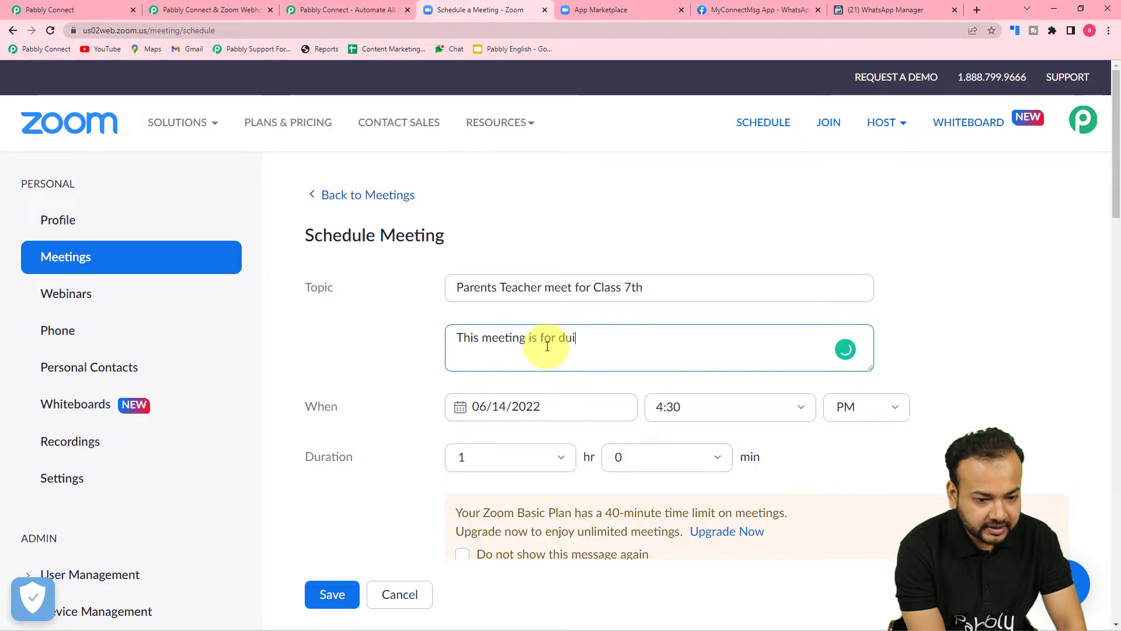
type("iscussing q")
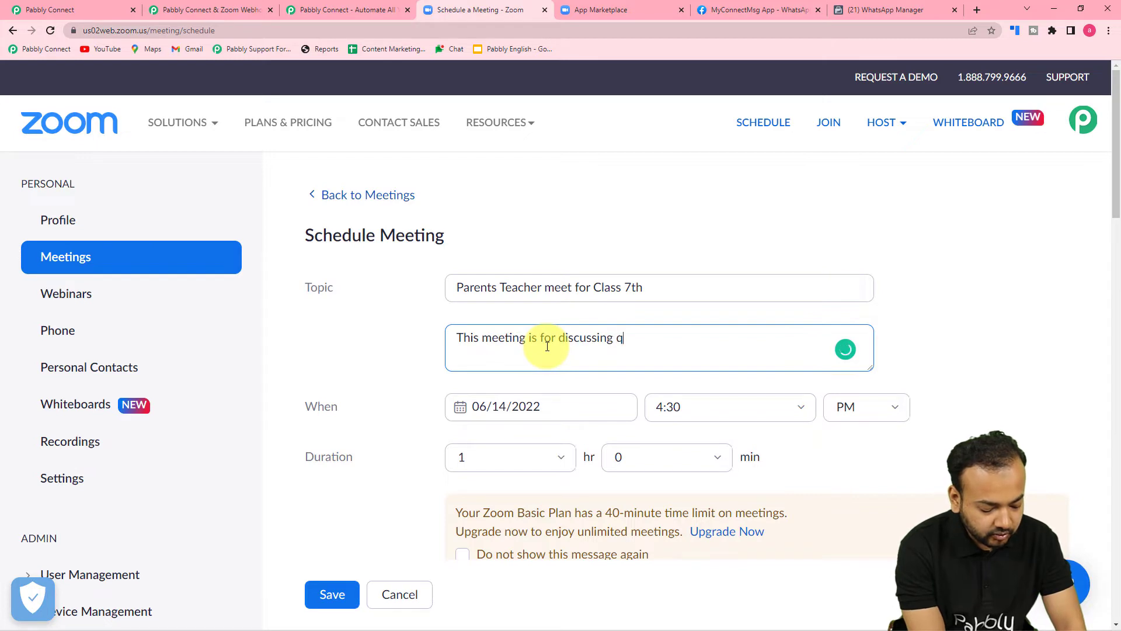
type("uarterl")
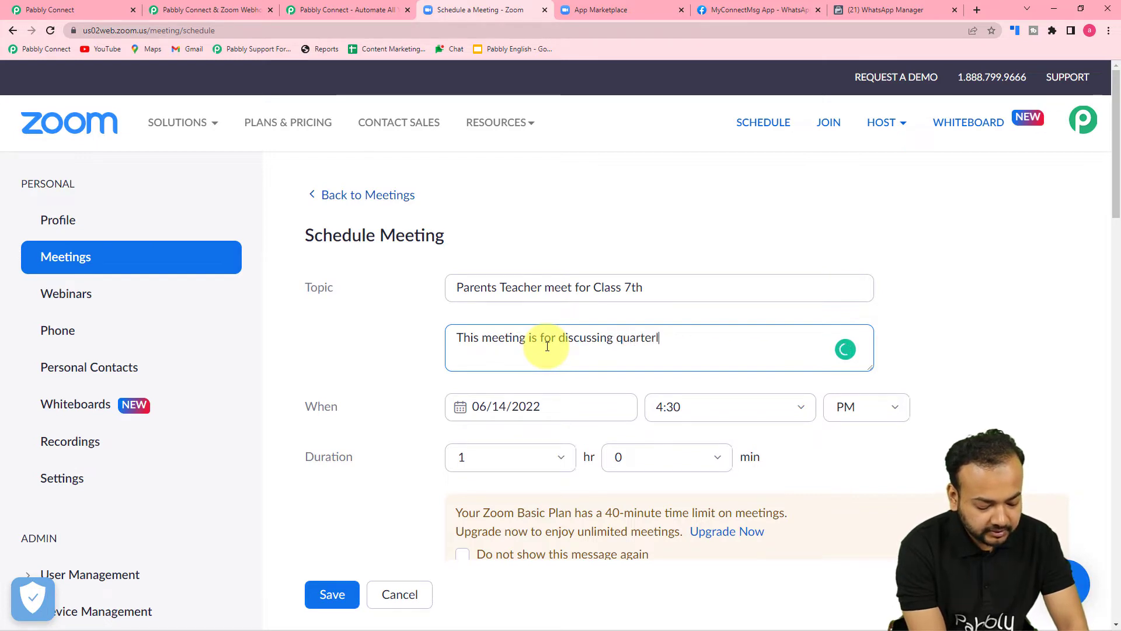
type("y ex")
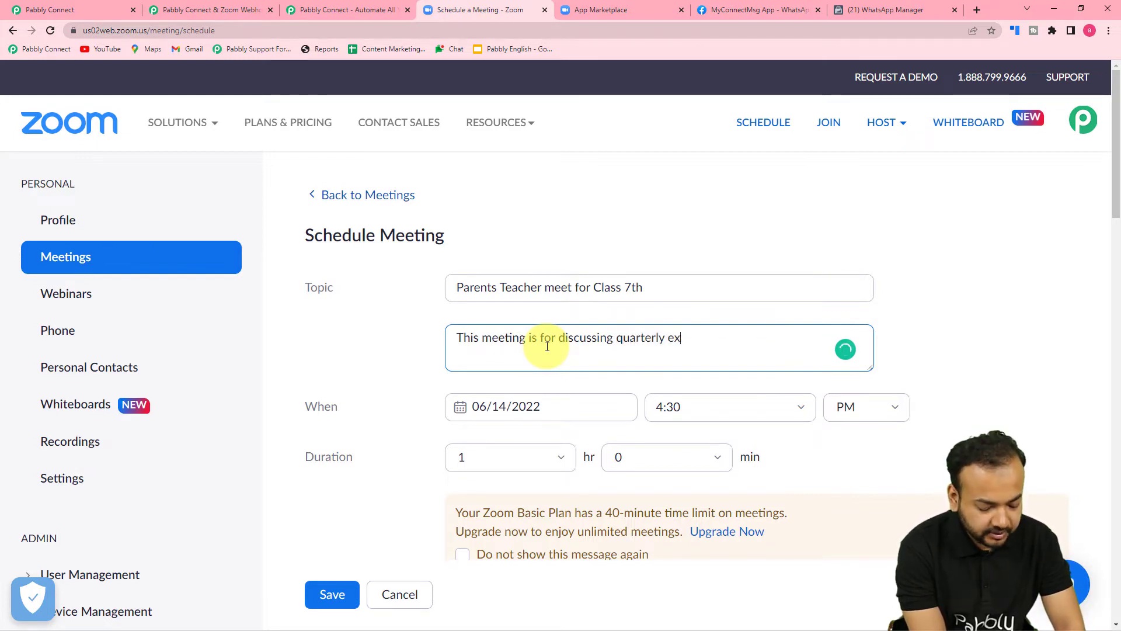
type("am results.")
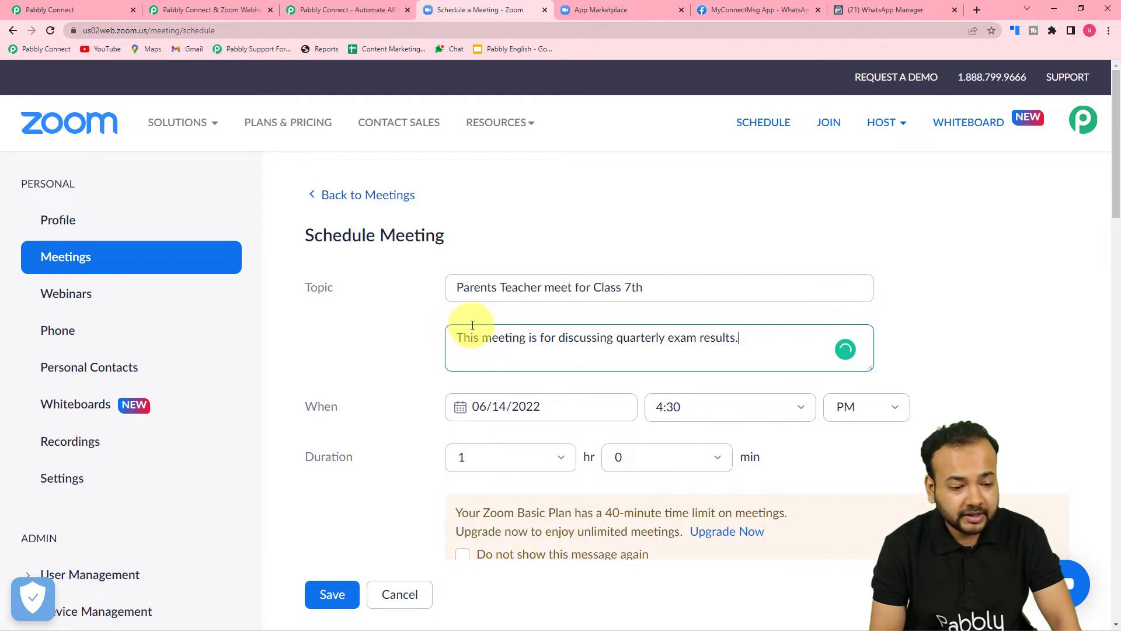
- Schedule the meeting for 06/18/2022 at 10:00 AM
scroll(439, 359, "down", 2)
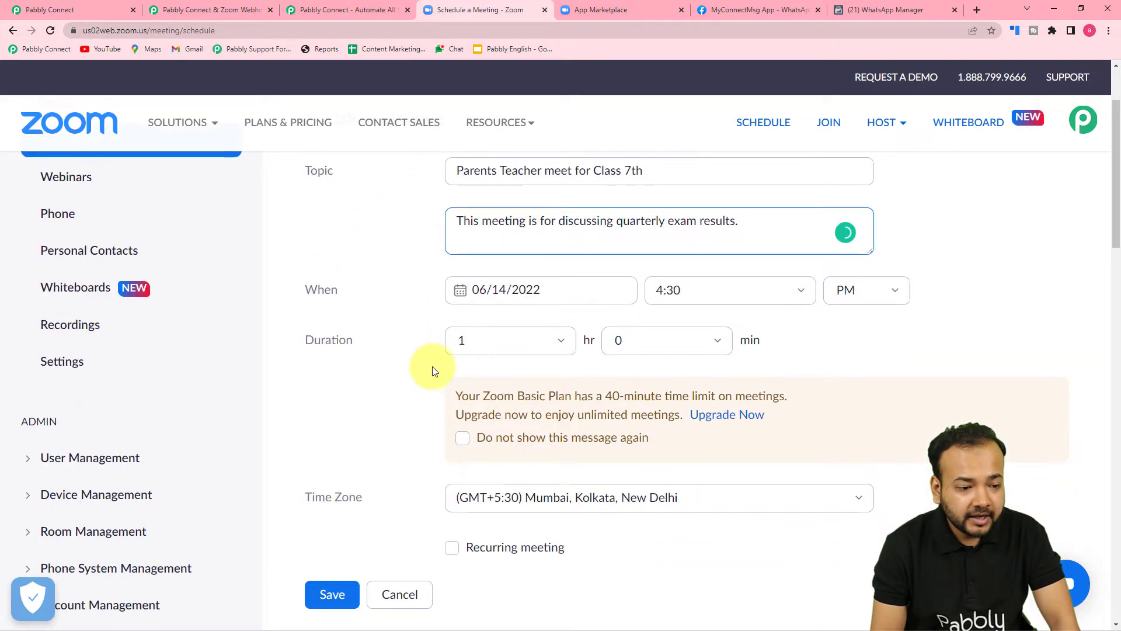
left_click(464, 291)
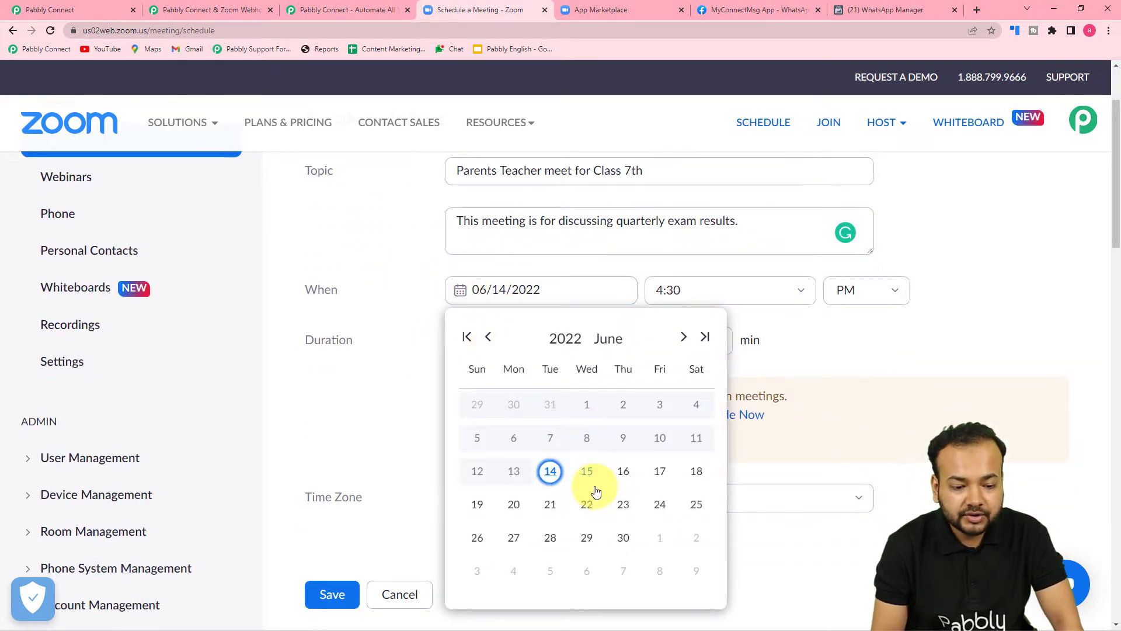
left_click(697, 479)
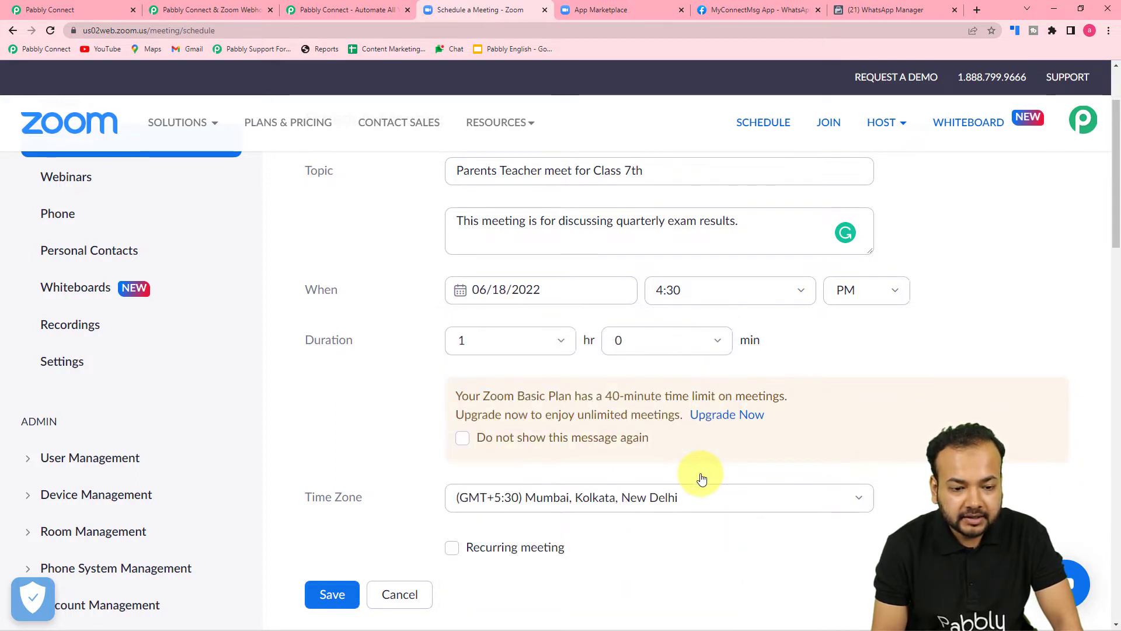
left_click(797, 293)
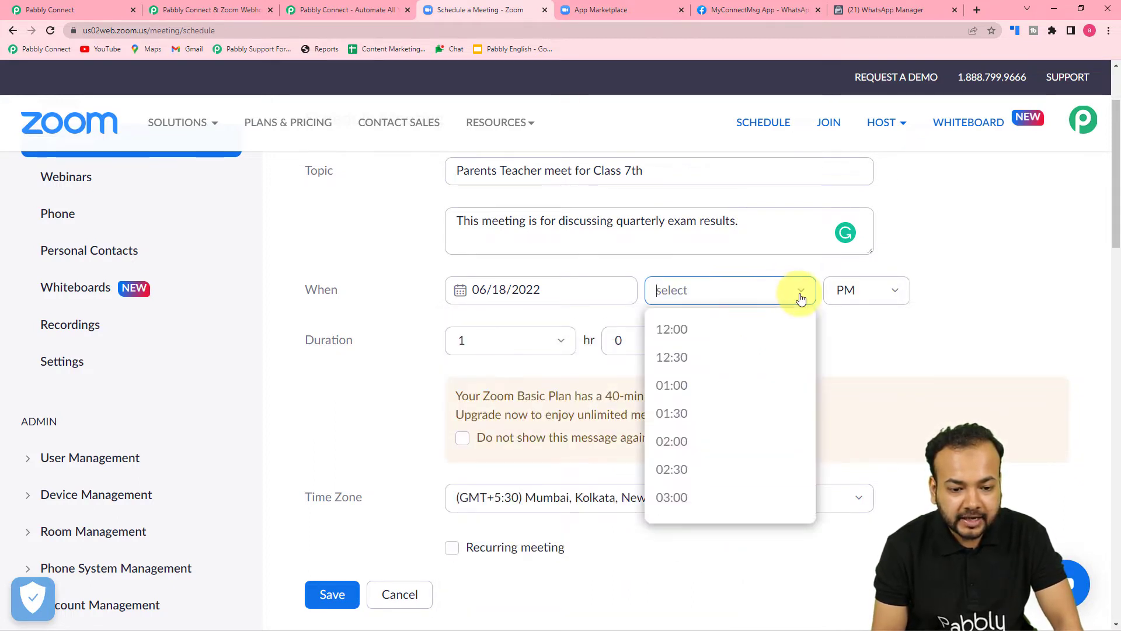
scroll(691, 476, "down", 5)
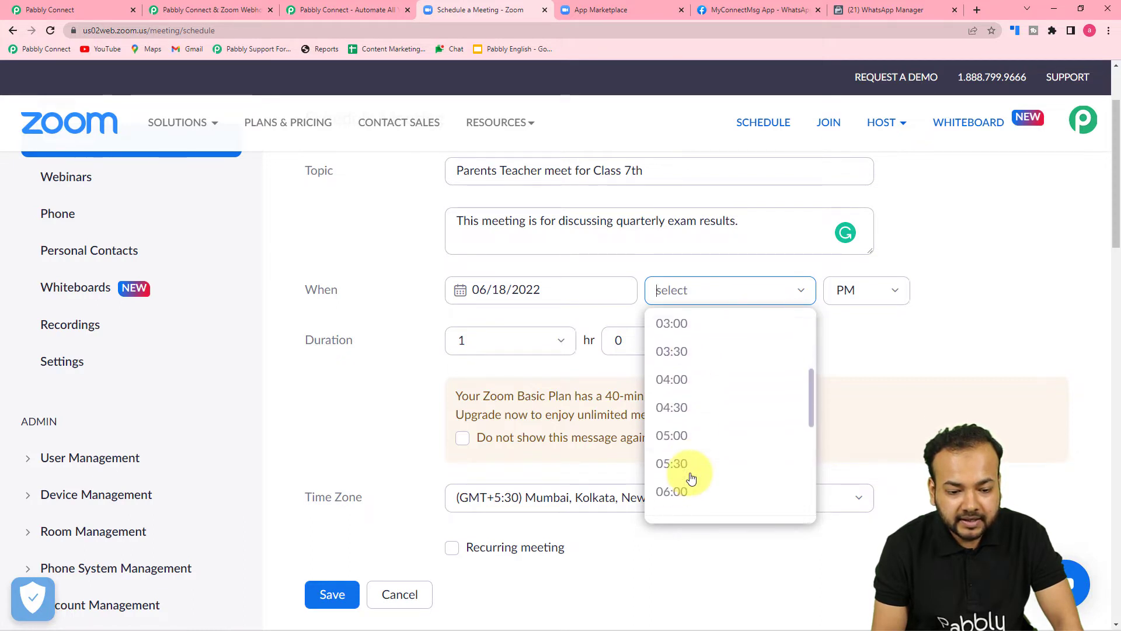
scroll(691, 476, "down", 4)
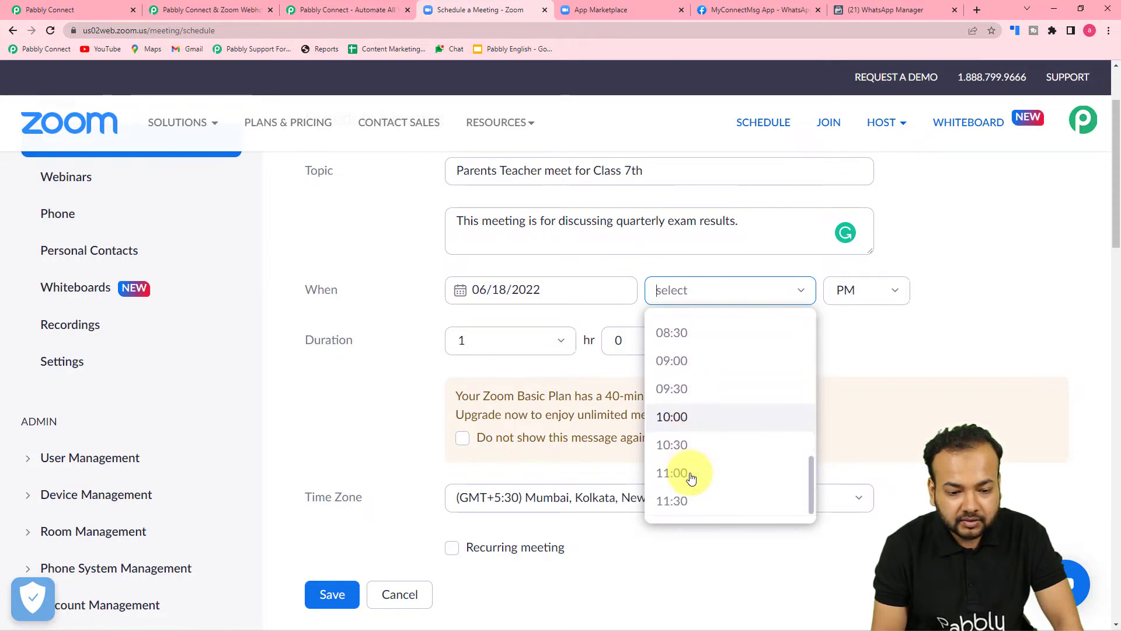
left_click(674, 425)
left_click(866, 301)
left_click(852, 334)
left_click(412, 348)
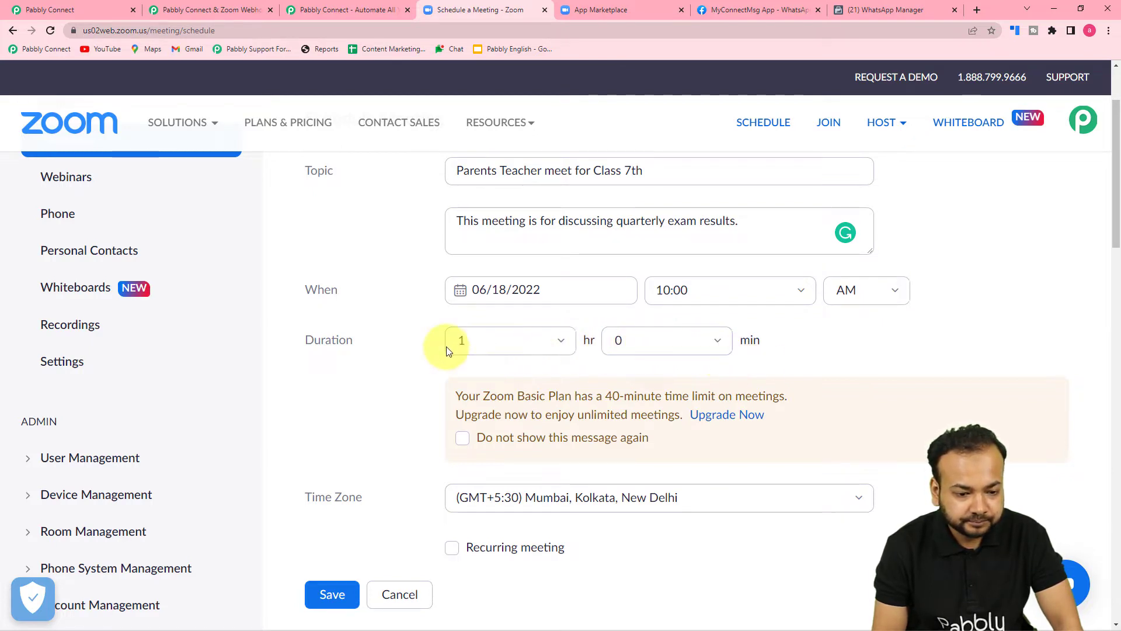
- Review the remaining meeting options, including time zone, security and video, and save the Class 7th meeting
scroll(351, 356, "down", 4)
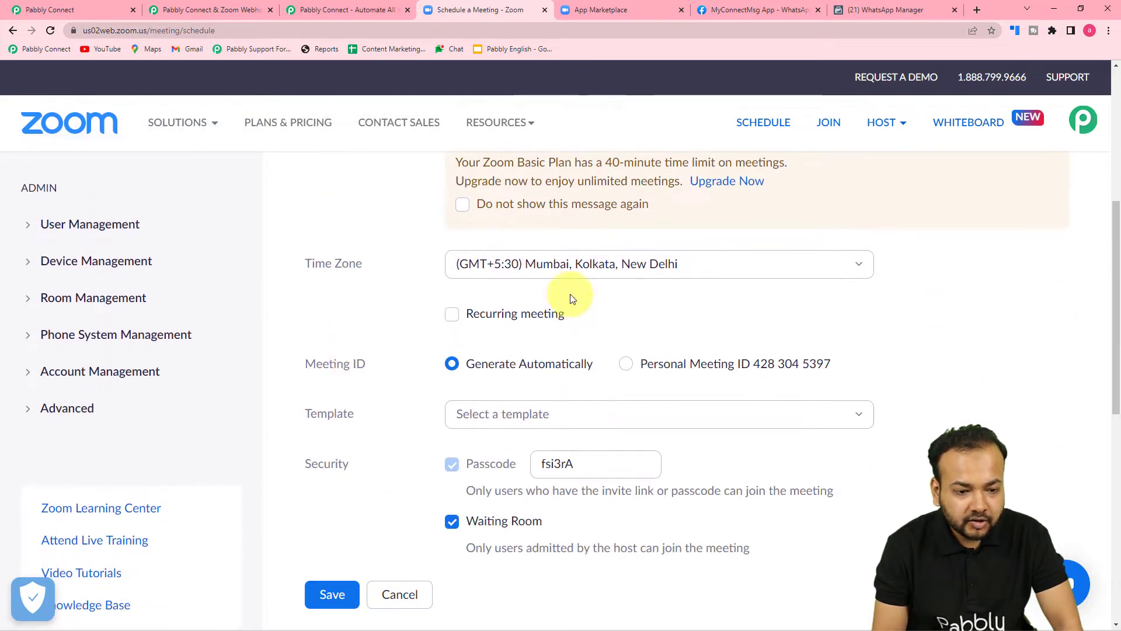
scroll(421, 345, "down", 3)
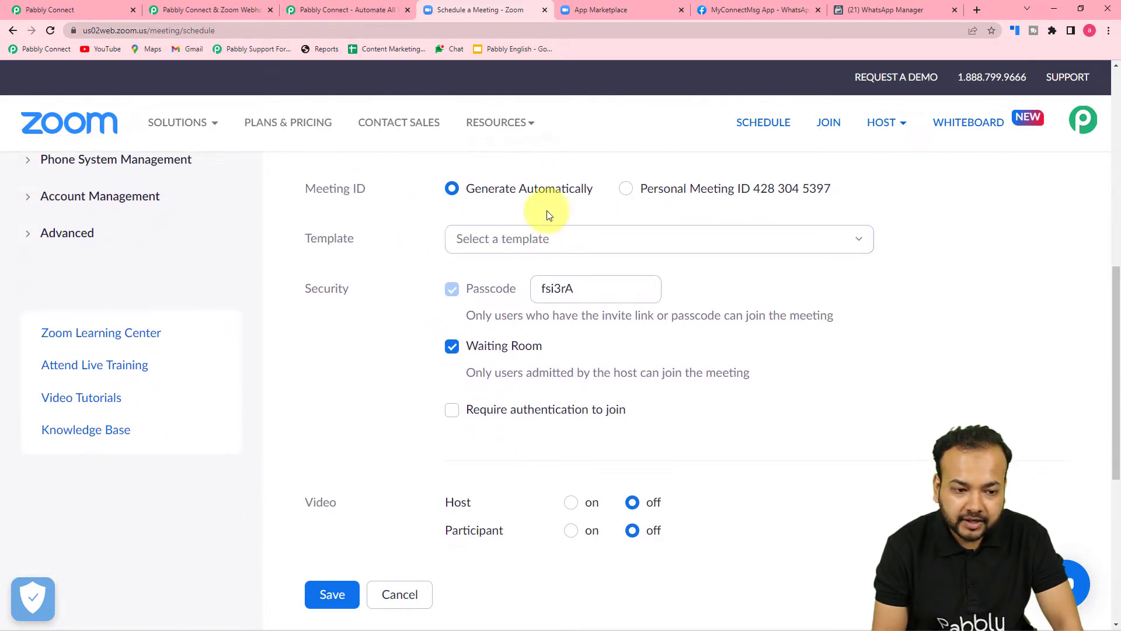
scroll(389, 260, "down", 3)
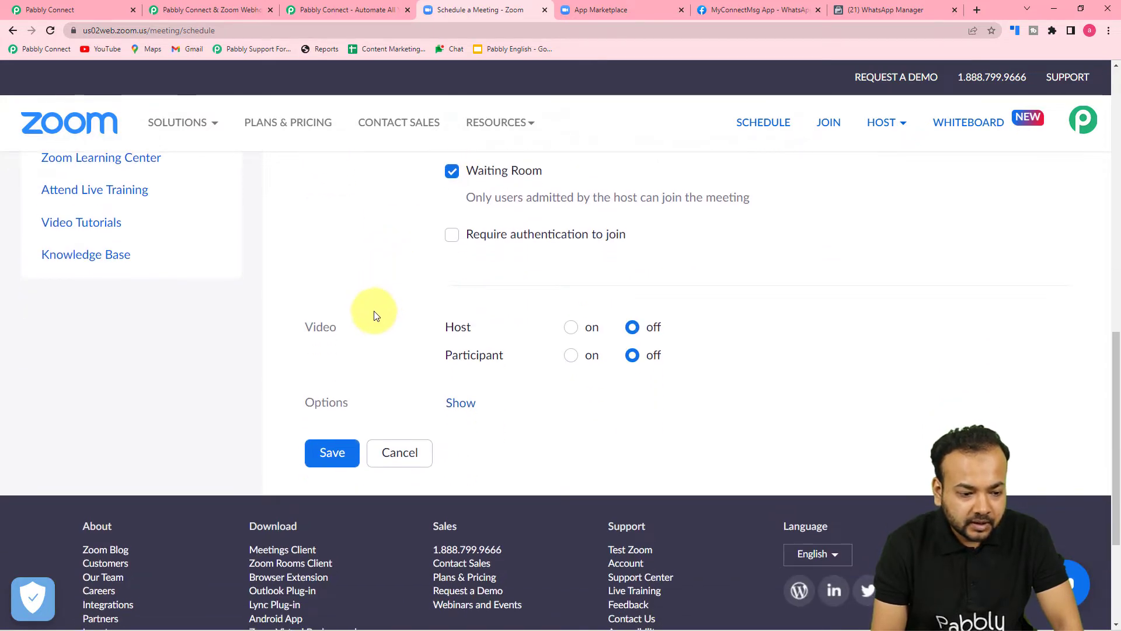
scroll(408, 435, "up", 5)
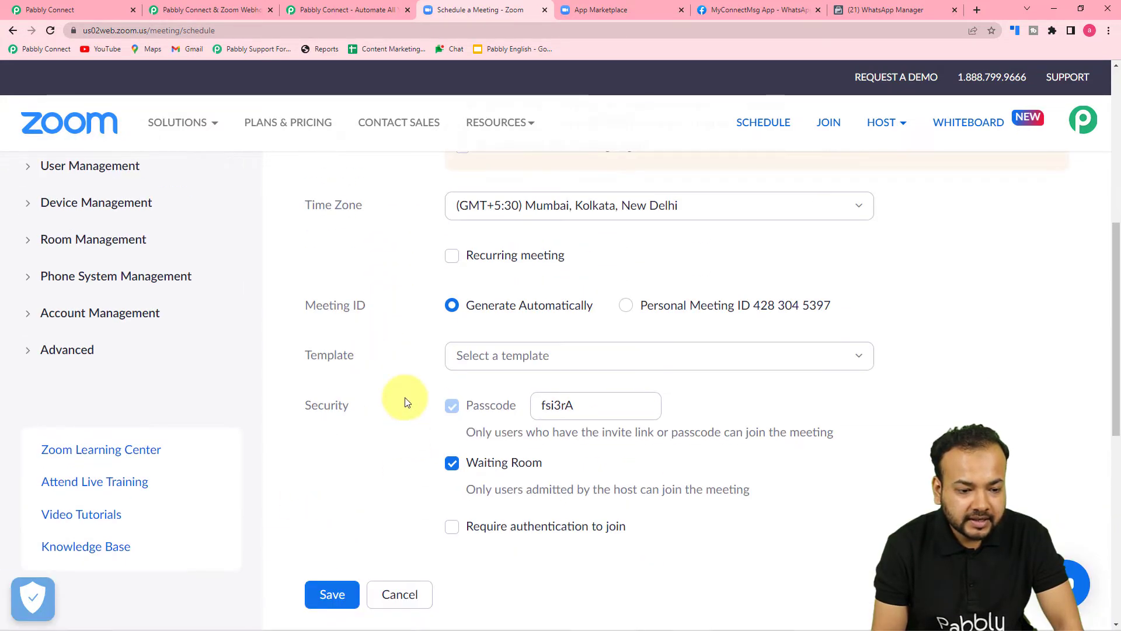
scroll(375, 471, "down", 3)
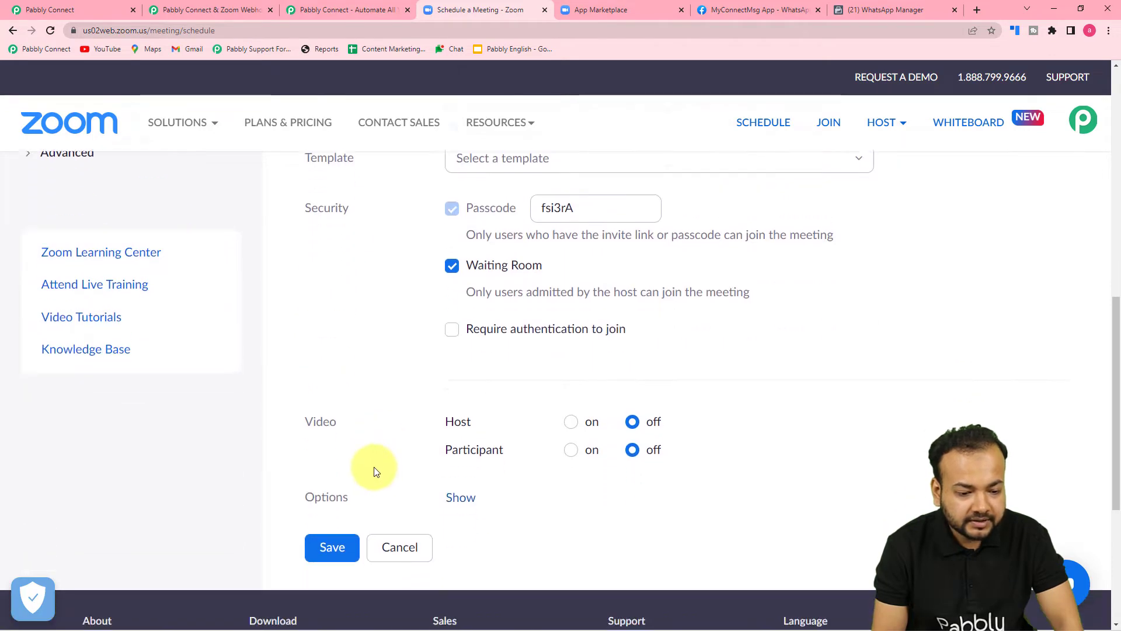
scroll(375, 471, "down", 3)
left_click(329, 394)
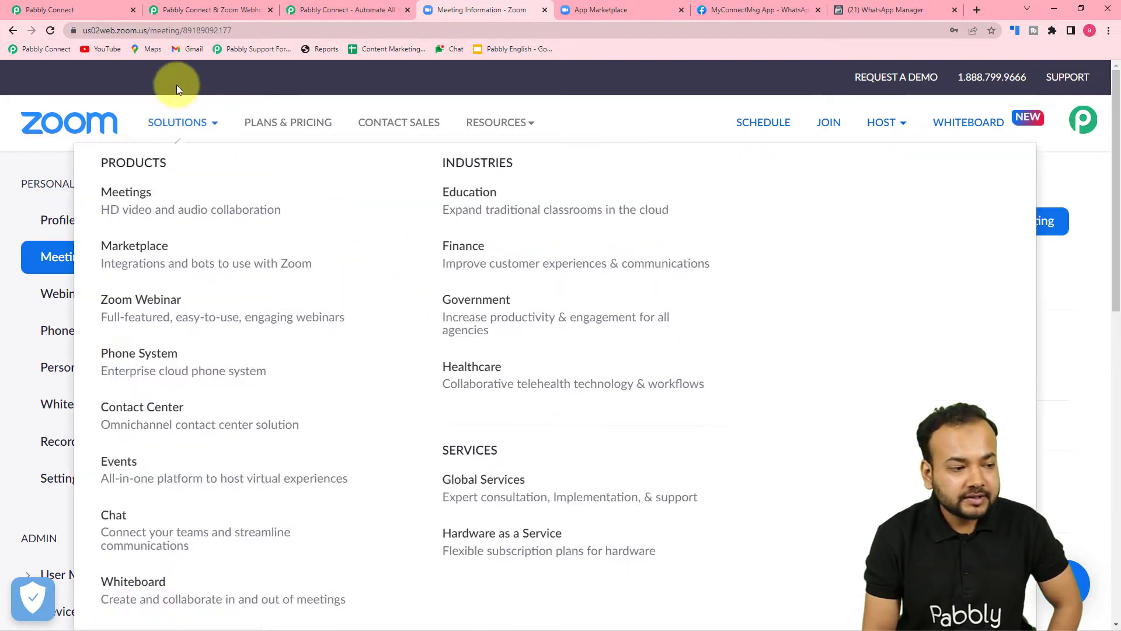
- Return to Pabbly Connect and examine the trigger's captured webhook response, enlarging the Payload Object Join Url value to read it in full
left_click(97, 12)
scroll(162, 268, "down", 5)
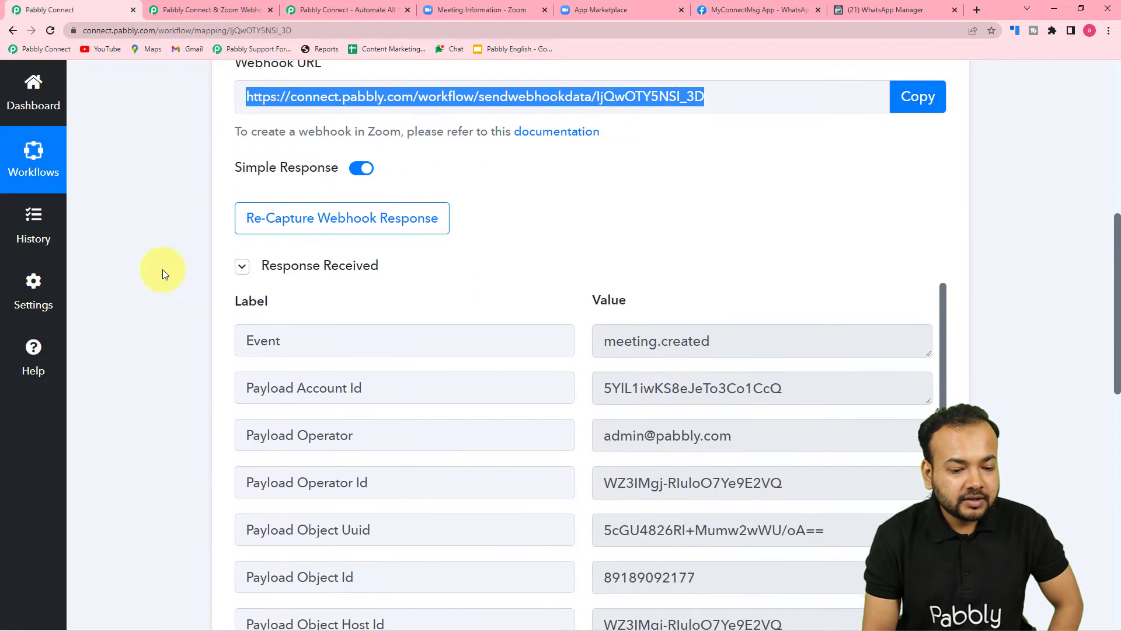
scroll(162, 269, "down", 4)
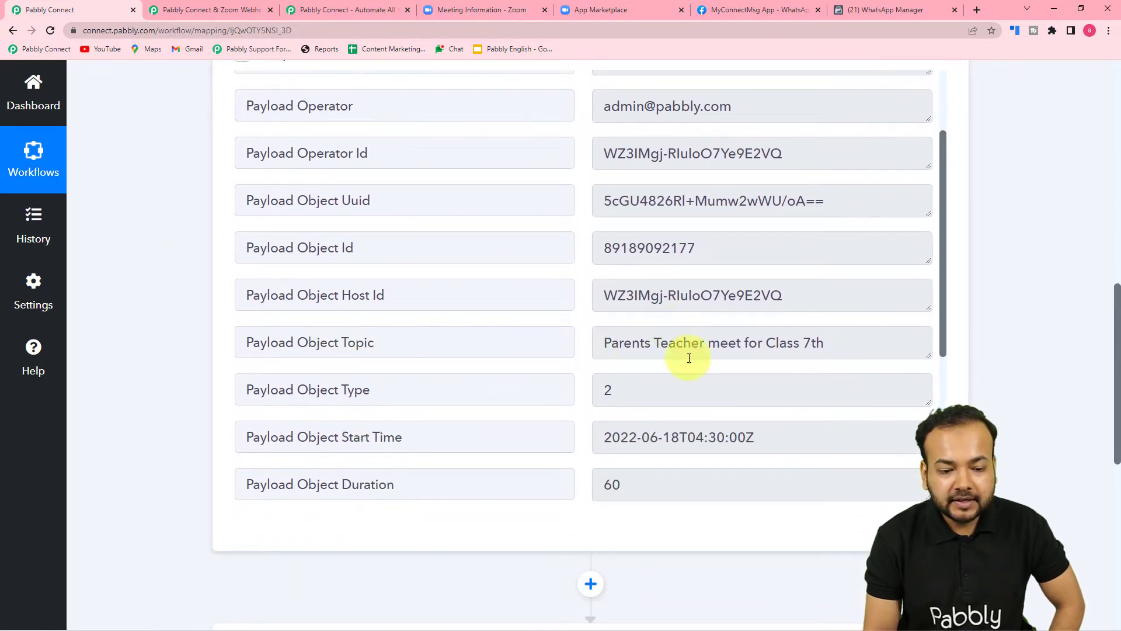
scroll(438, 368, "down", 2)
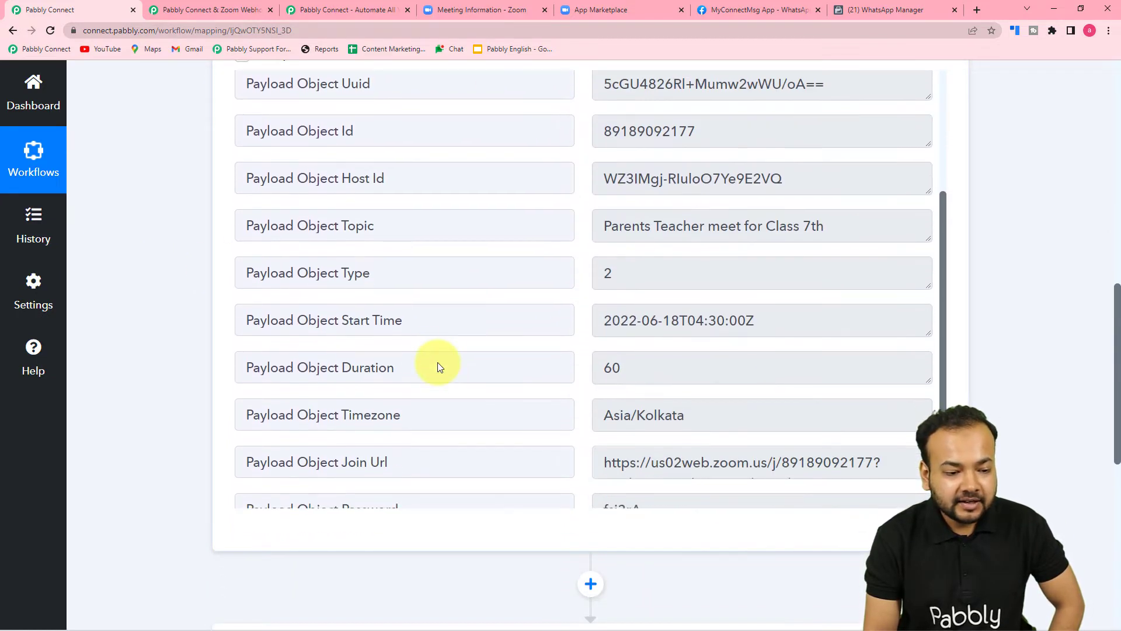
scroll(489, 333, "down", 2)
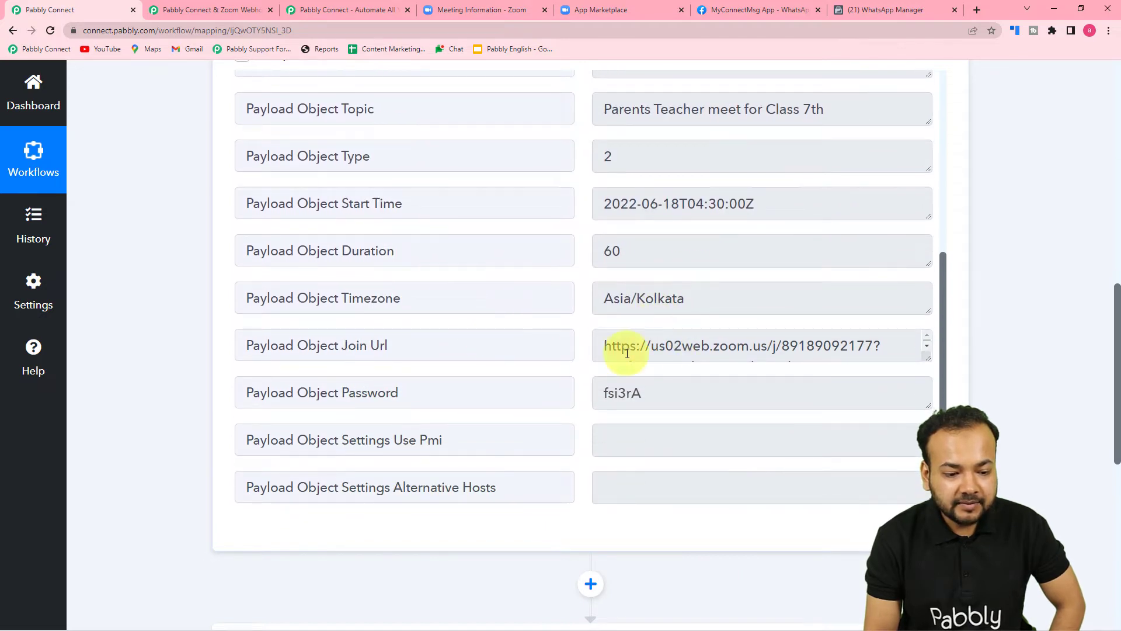
scroll(513, 374, "down", 1)
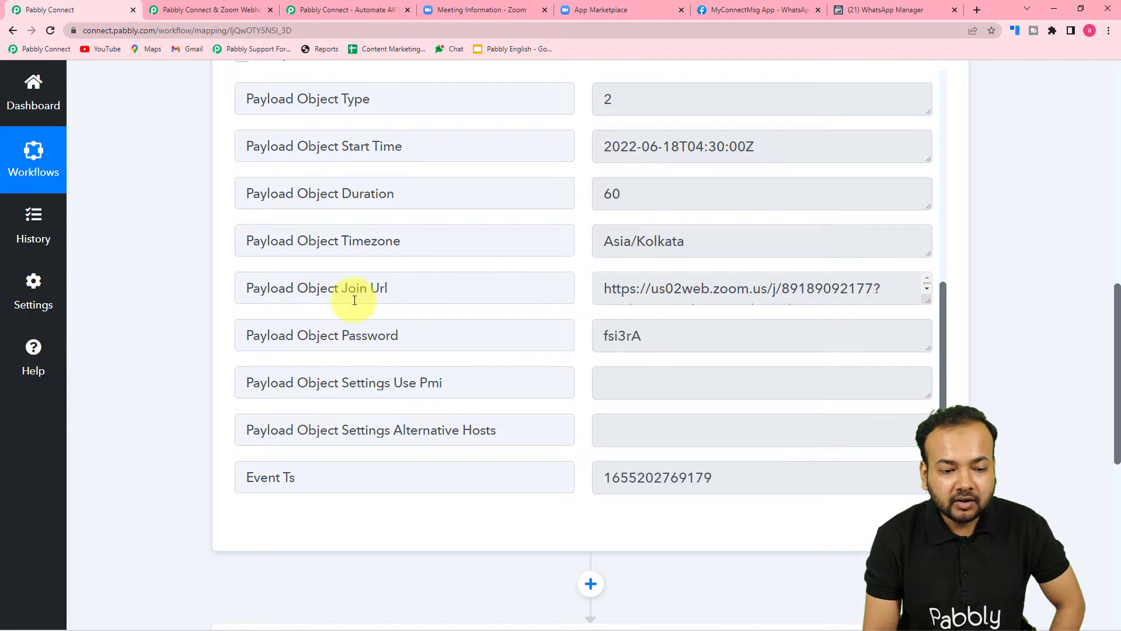
left_click_drag(929, 304, 928, 349)
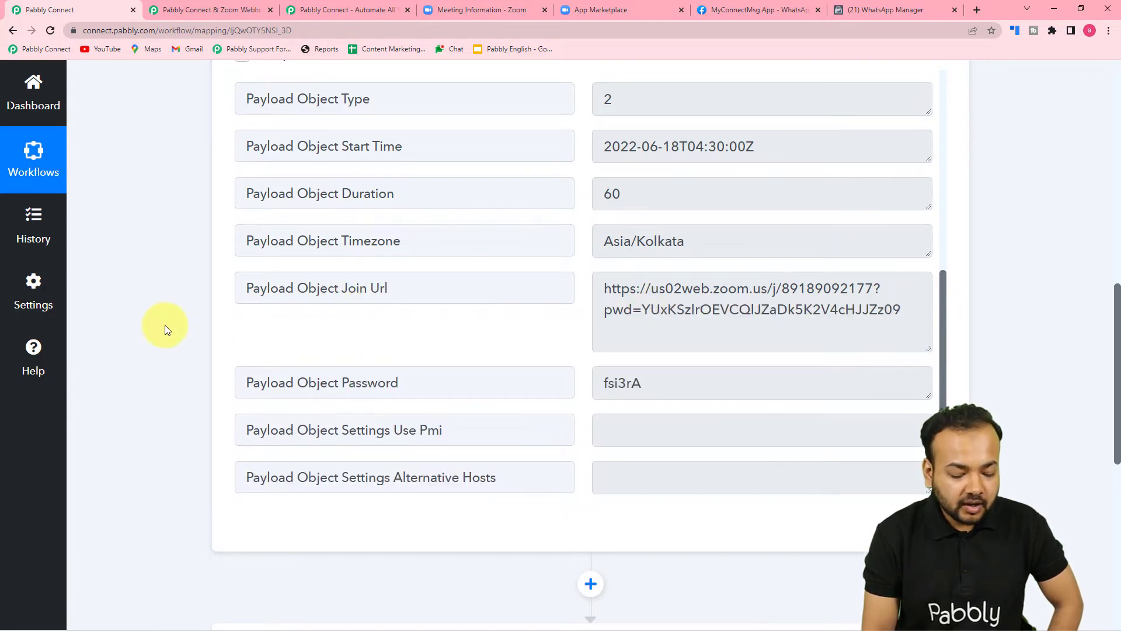
- Choose Filter by Pabbly as the app for the workflow's second step, following the Zoom trigger
scroll(165, 325, "down", 1)
scroll(165, 325, "down", 1)
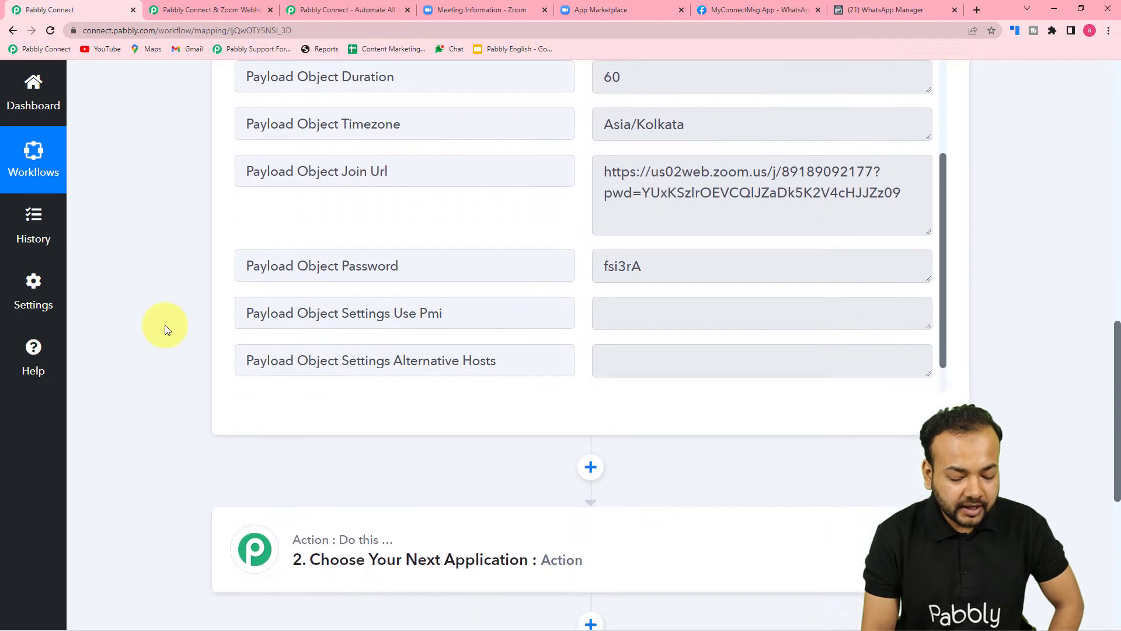
scroll(165, 325, "down", 1)
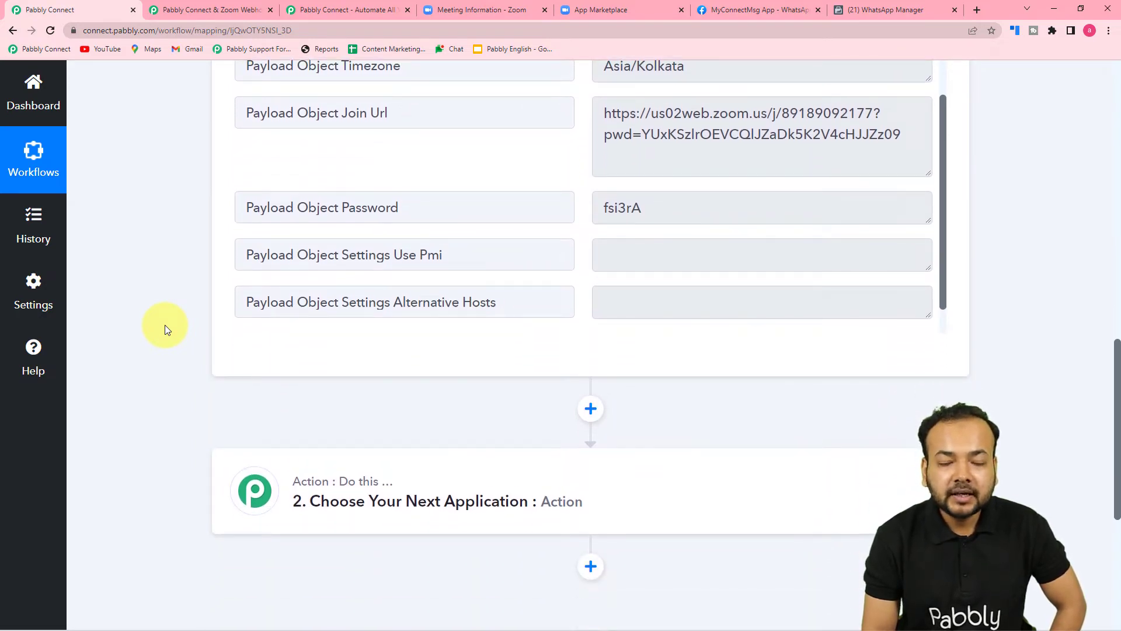
scroll(165, 325, "down", 3)
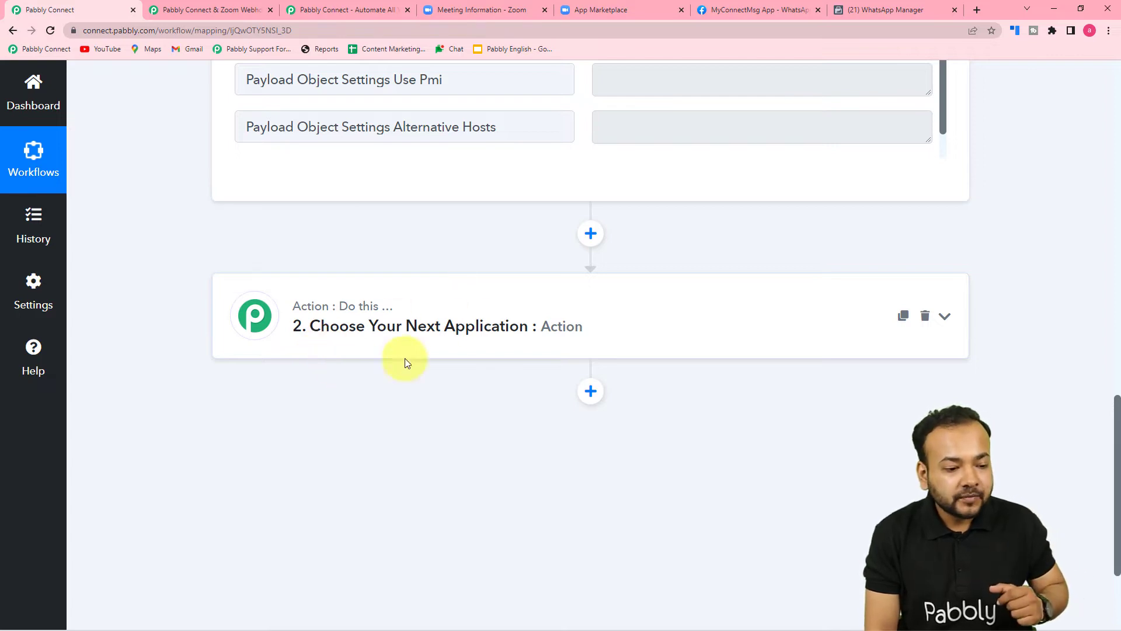
left_click(343, 341)
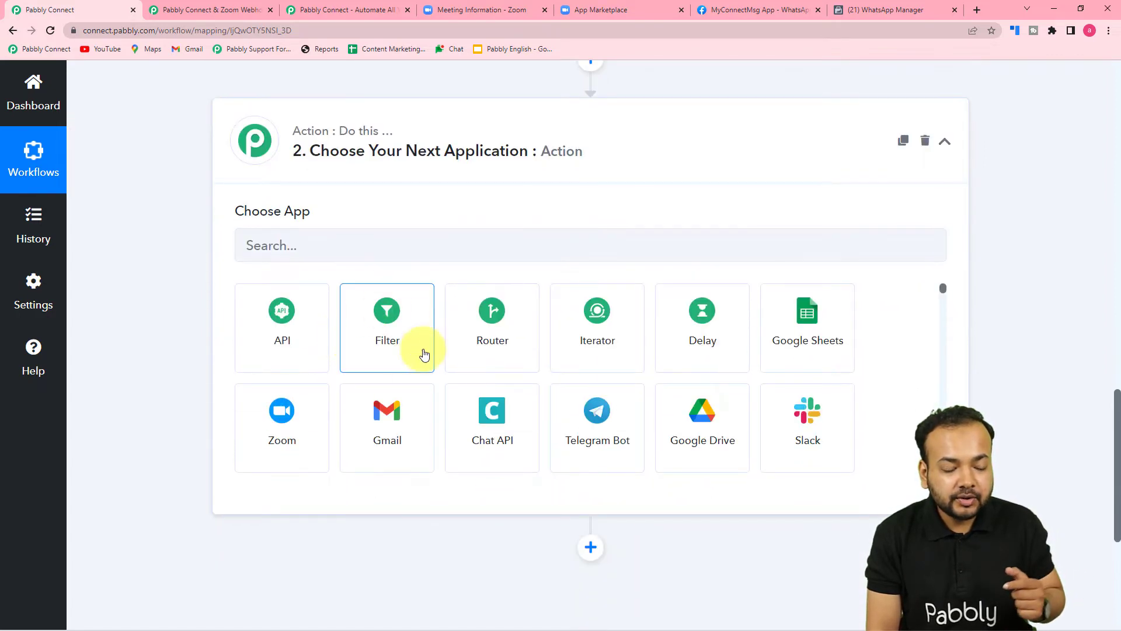
left_click(386, 344)
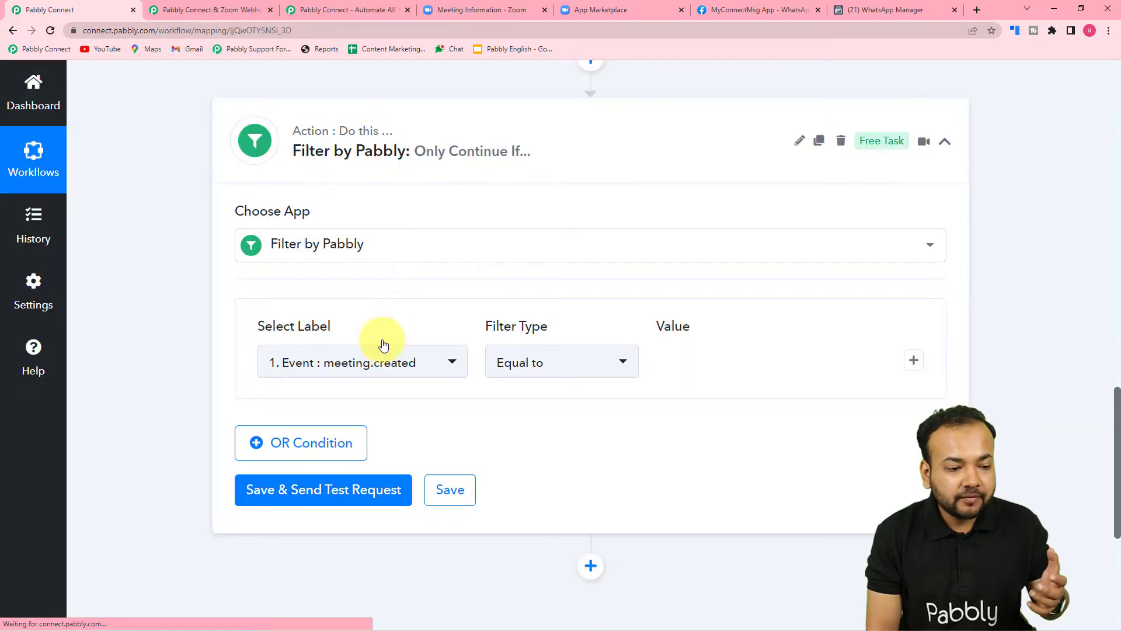
scroll(382, 341, "down", 2)
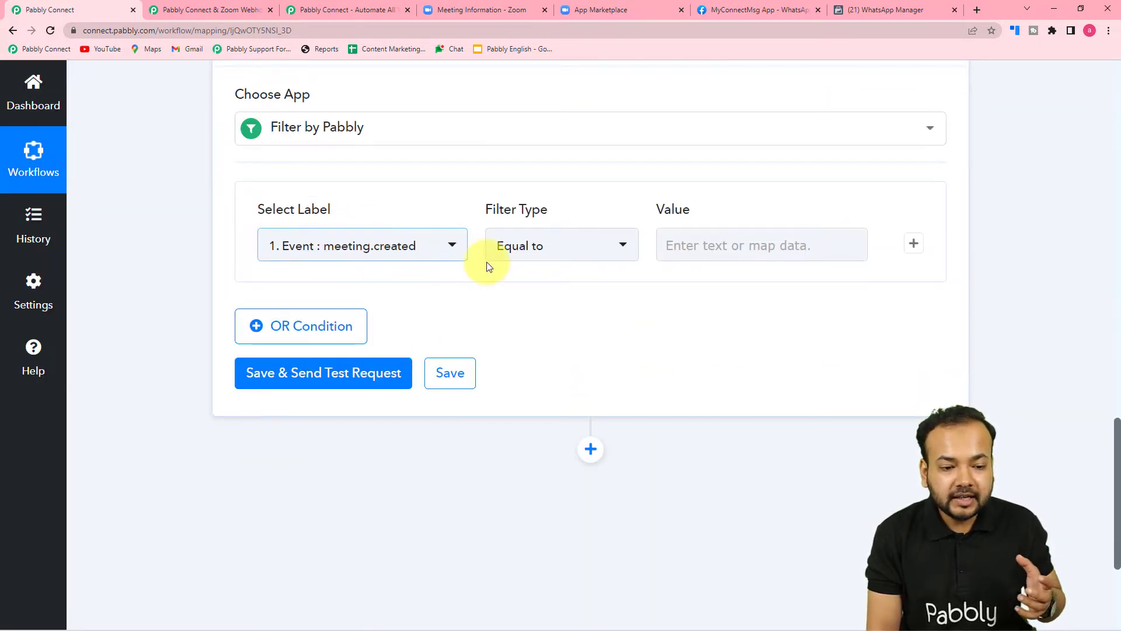
- Set the filter condition's label to the Zoom trigger's Payload Object Topic and its filter type to Equal to
scroll(491, 263, "up", 7)
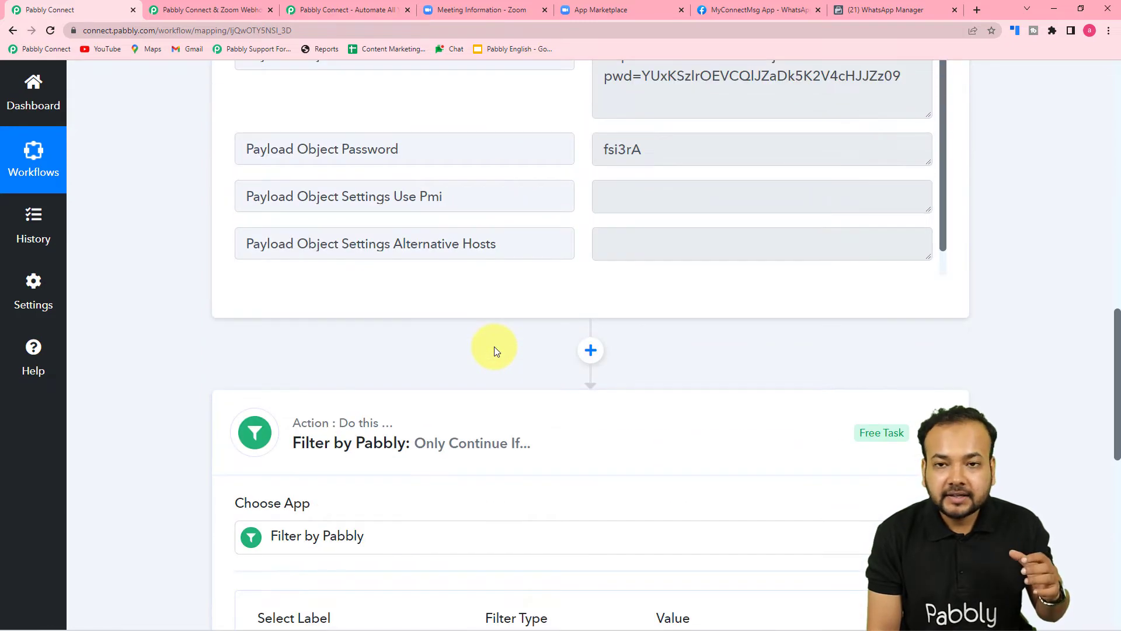
scroll(231, 319, "up", 6)
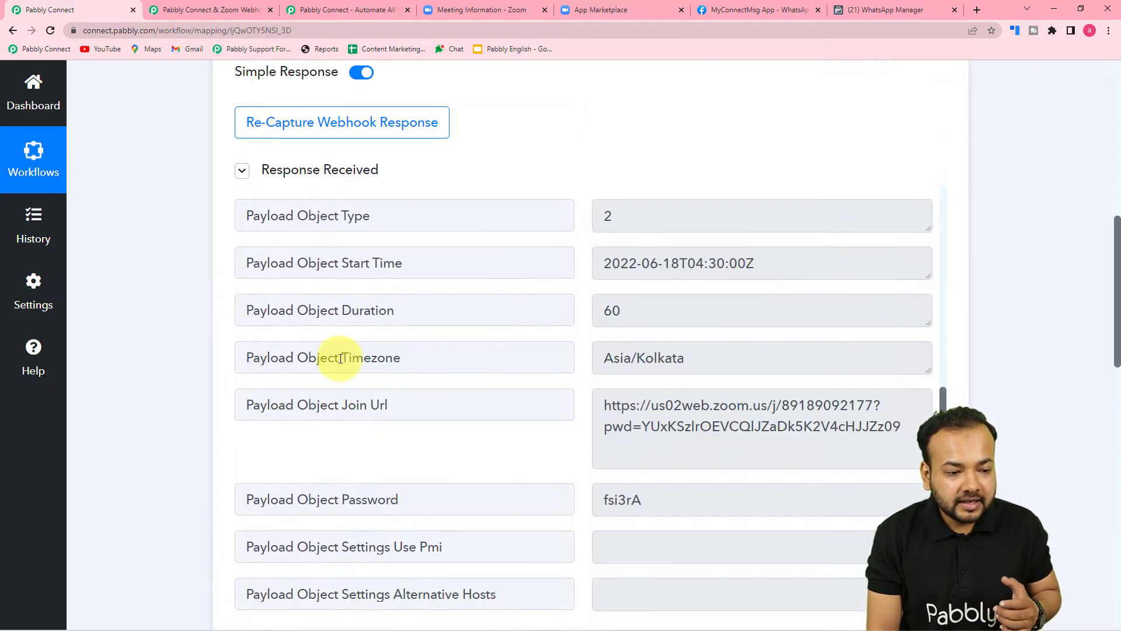
scroll(340, 358, "up", 3)
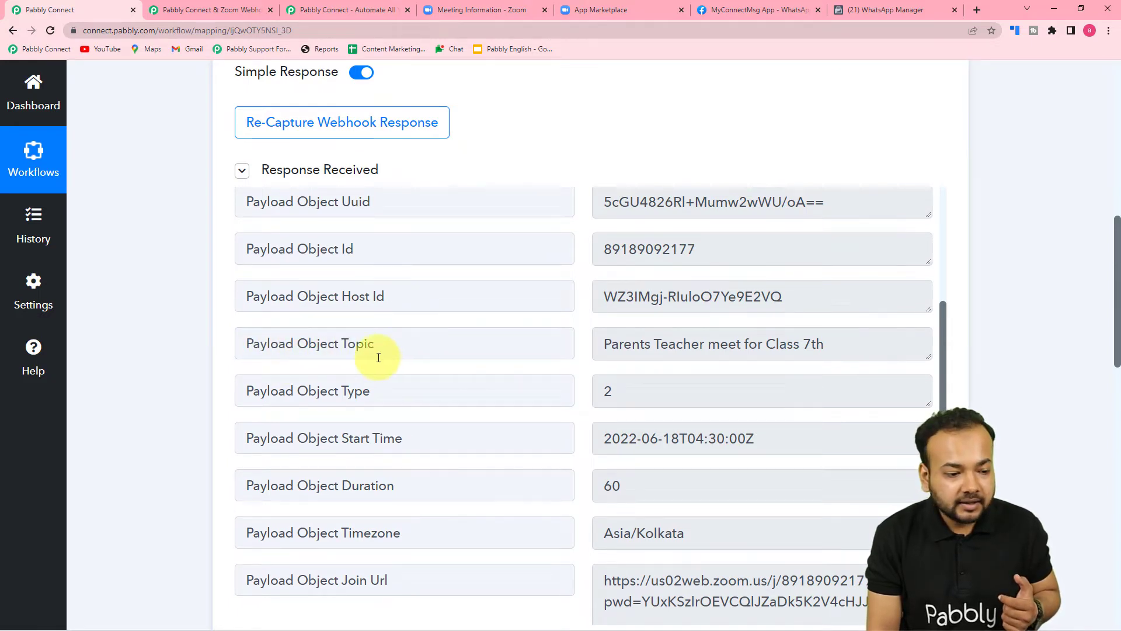
scroll(181, 347, "down", 9)
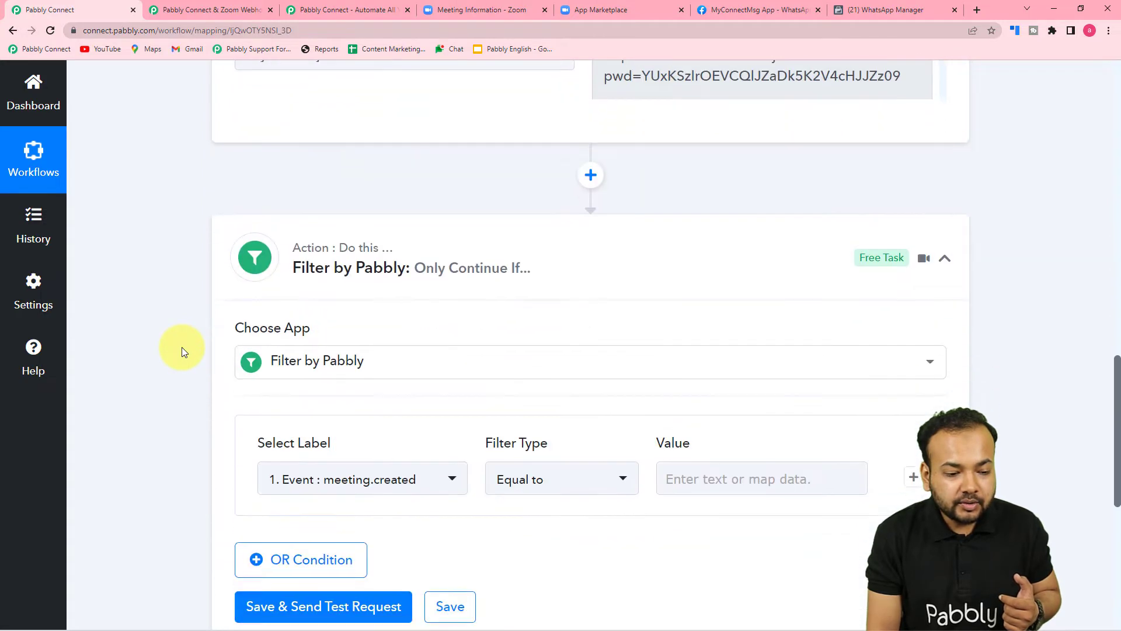
scroll(181, 347, "down", 3)
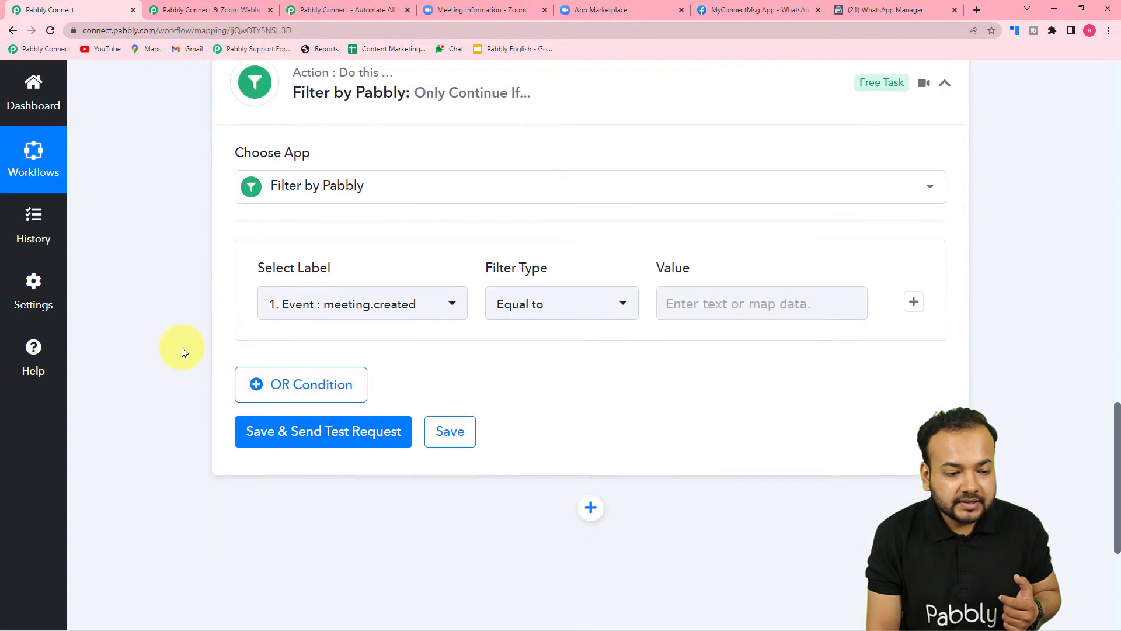
left_click(401, 308)
scroll(289, 386, "down", 3)
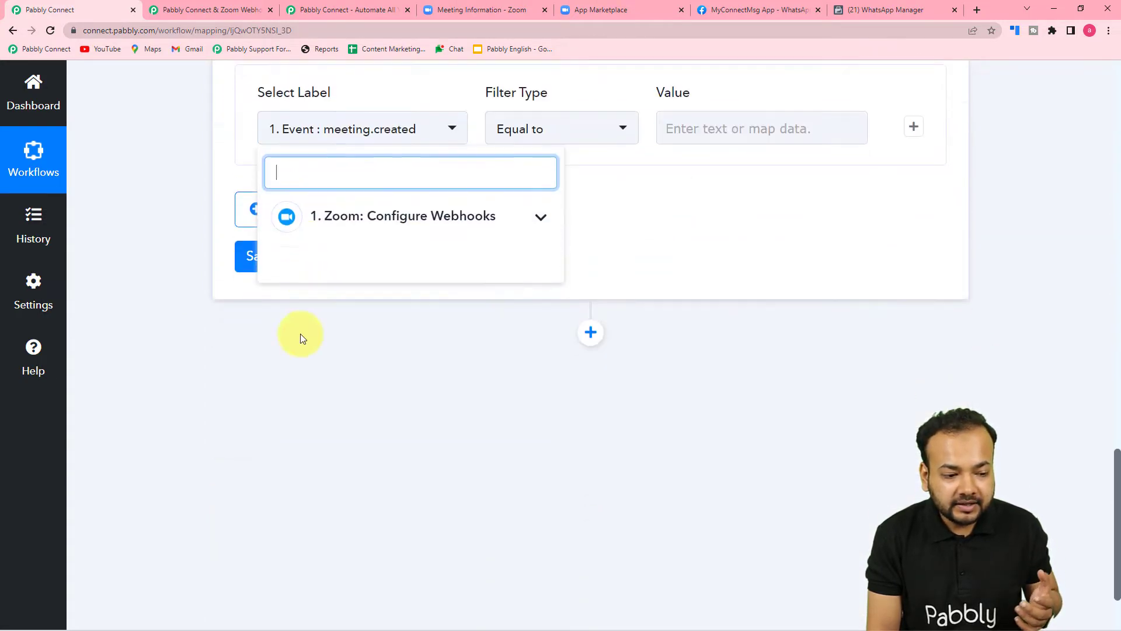
left_click(376, 219)
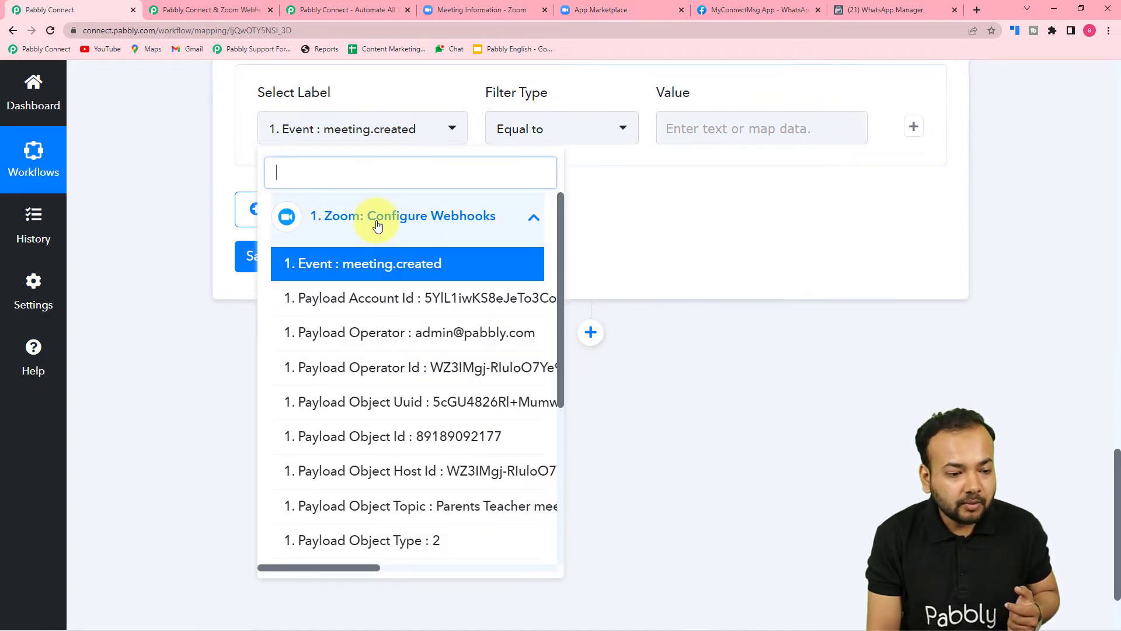
scroll(376, 374, "down", 4)
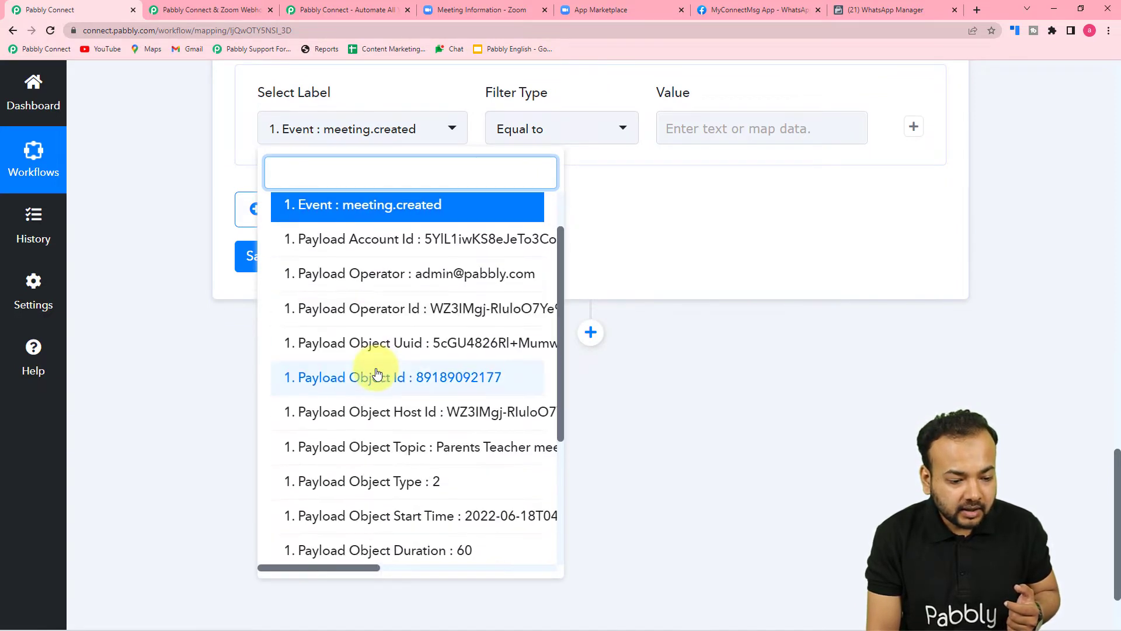
scroll(377, 374, "down", 1)
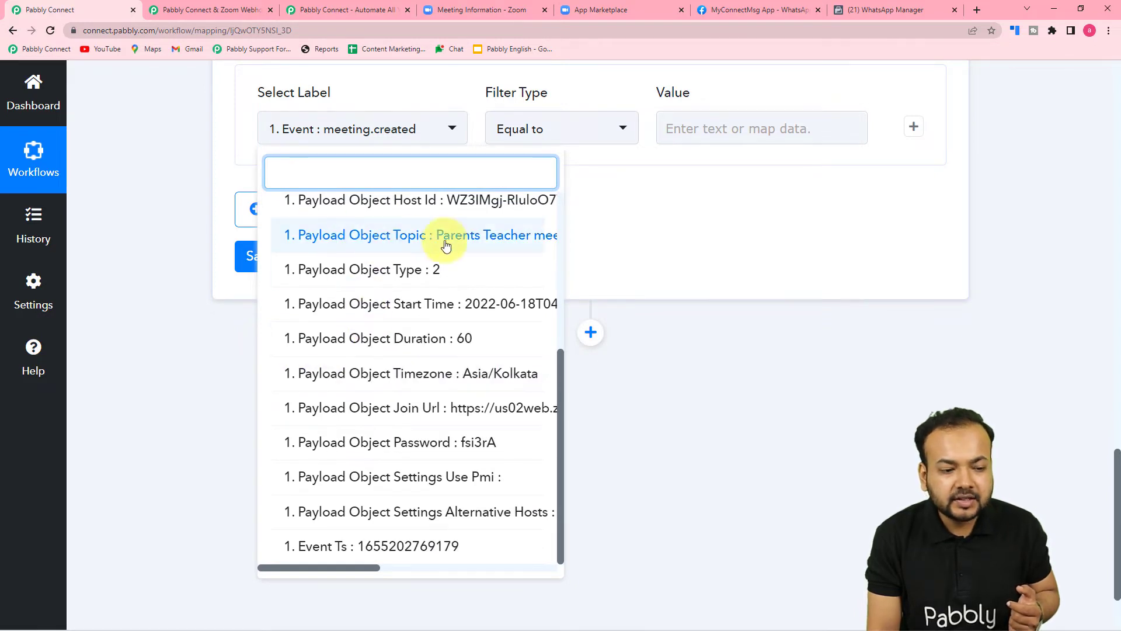
left_click(383, 248)
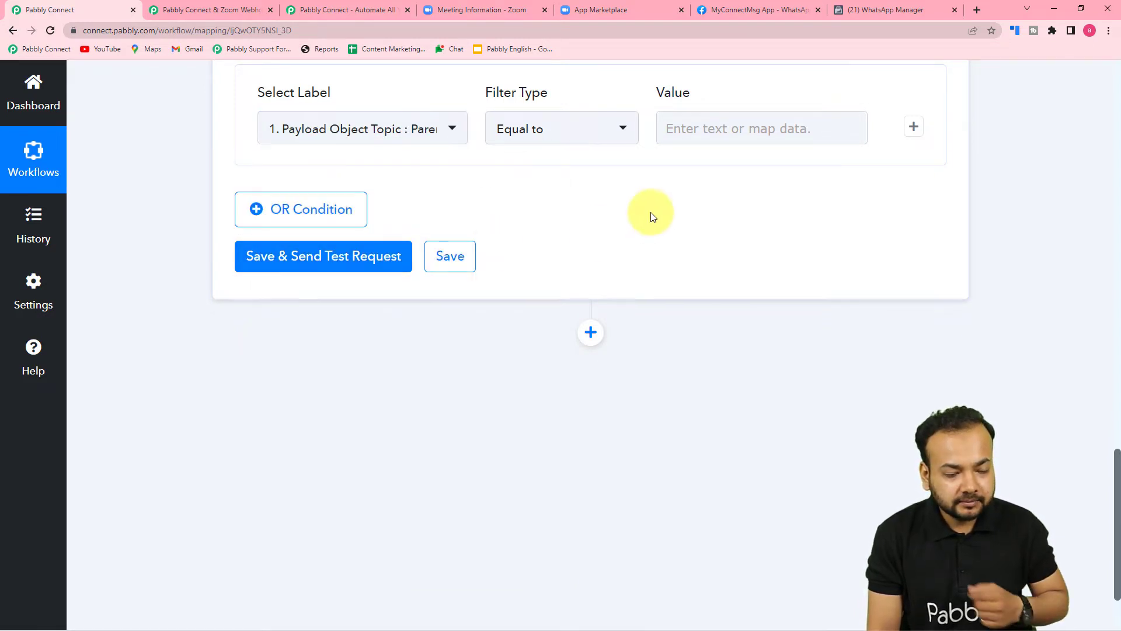
left_click(557, 132)
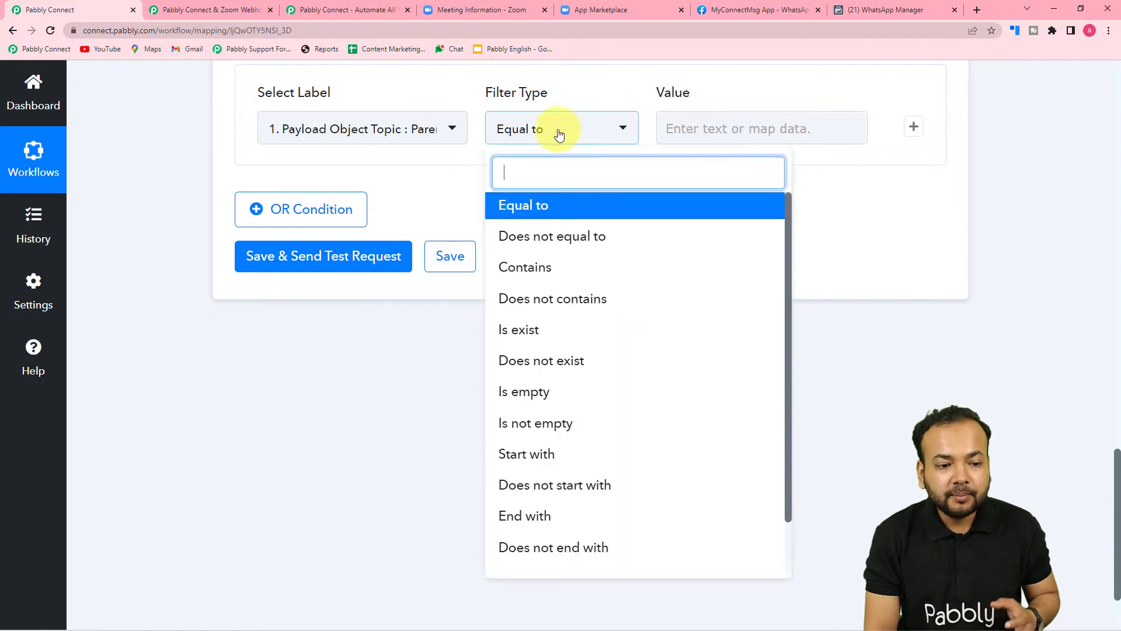
left_click(539, 217)
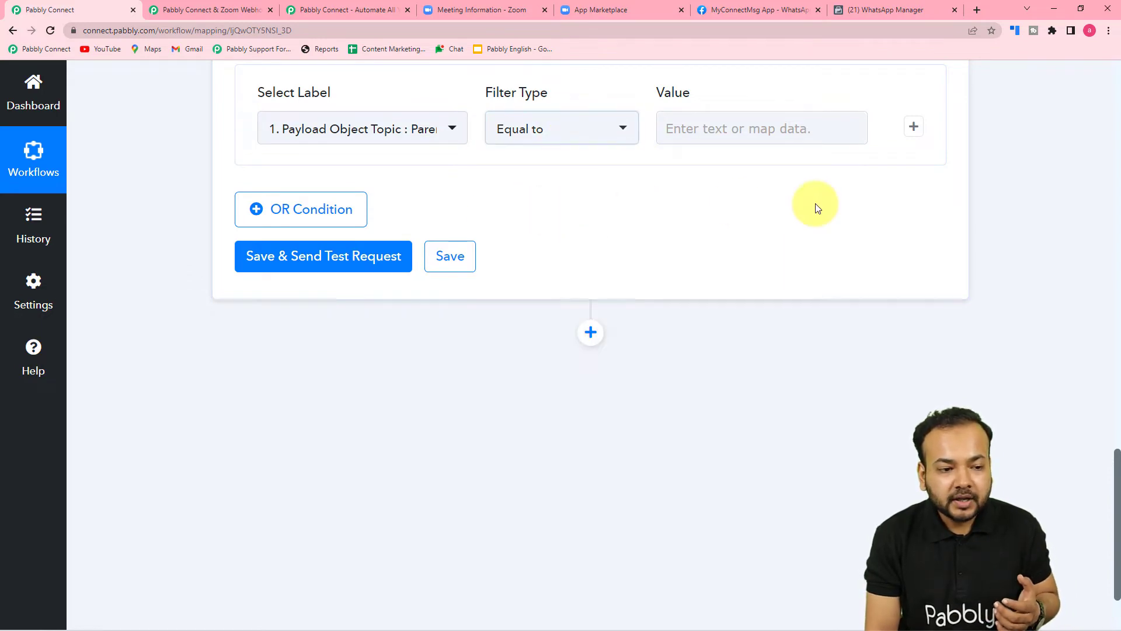
- Copy the Payload Object Topic value from the trigger response into the filter's value as "Parents Teacher meet for Class 7th"
scroll(781, 233, "up", 3)
scroll(691, 309, "up", 10)
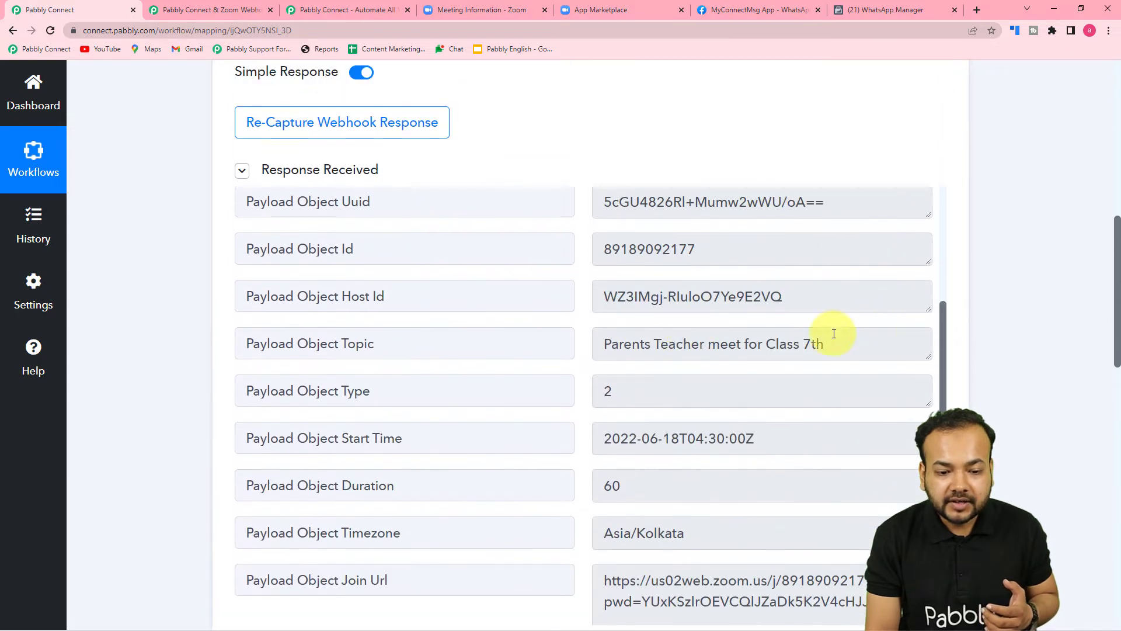
left_click_drag(818, 344, 634, 358)
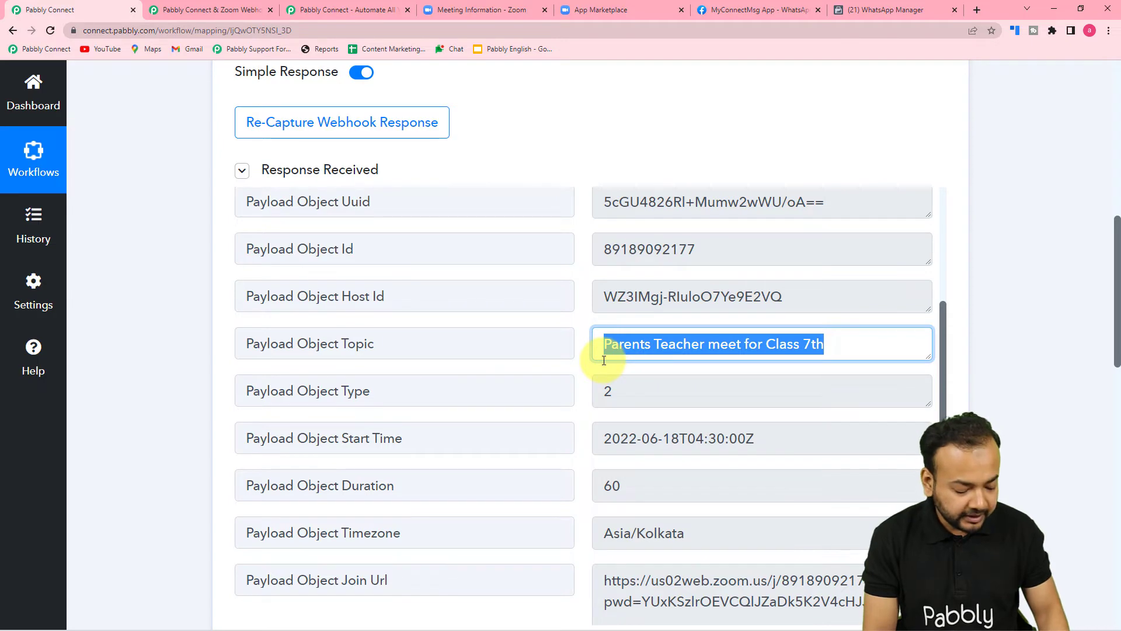
scroll(929, 345, "down", 5)
scroll(1014, 352, "down", 8)
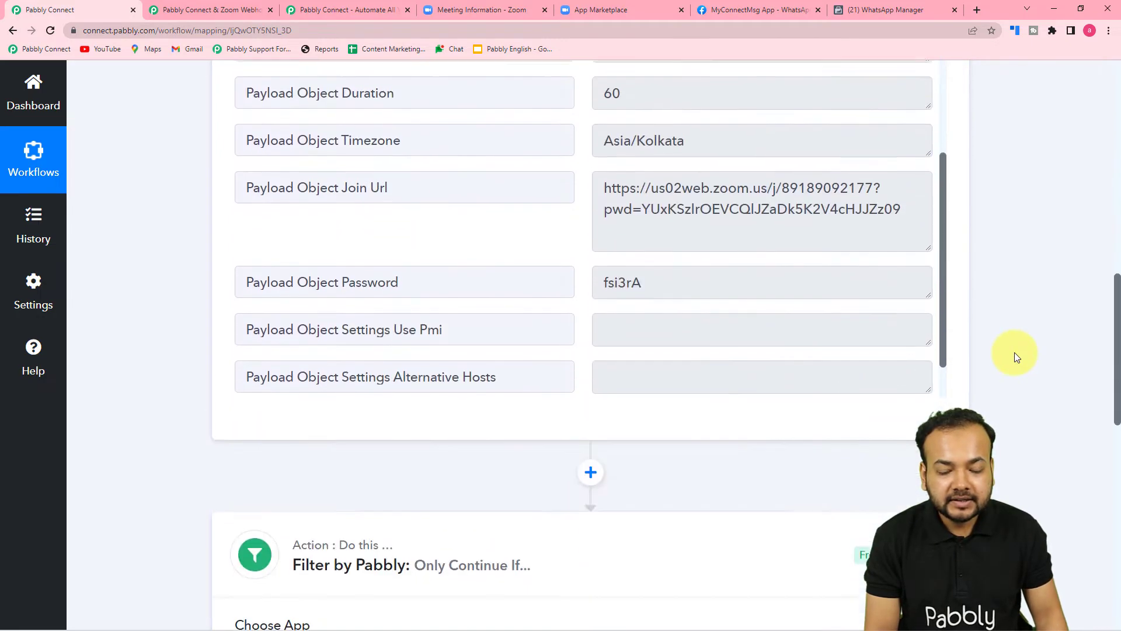
scroll(1014, 352, "down", 6)
left_click(710, 188)
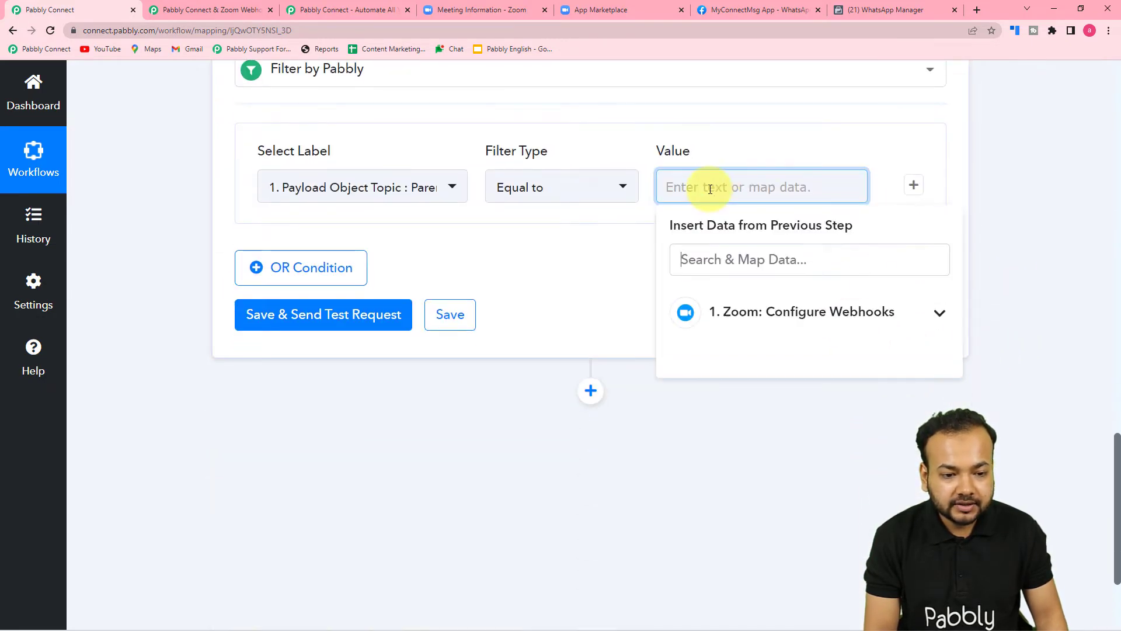
type("Parents Teacher meet for Class 7th")
left_click(513, 243)
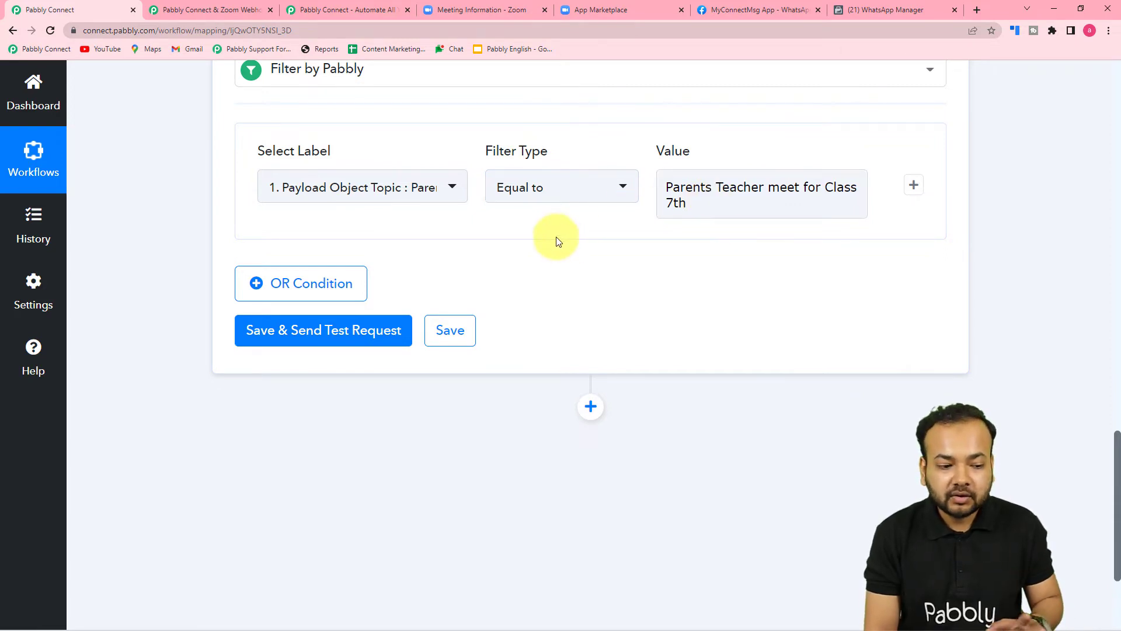
- Save the filter with a test request and check the Payload Object Start Time format in the trigger response
left_click(255, 328)
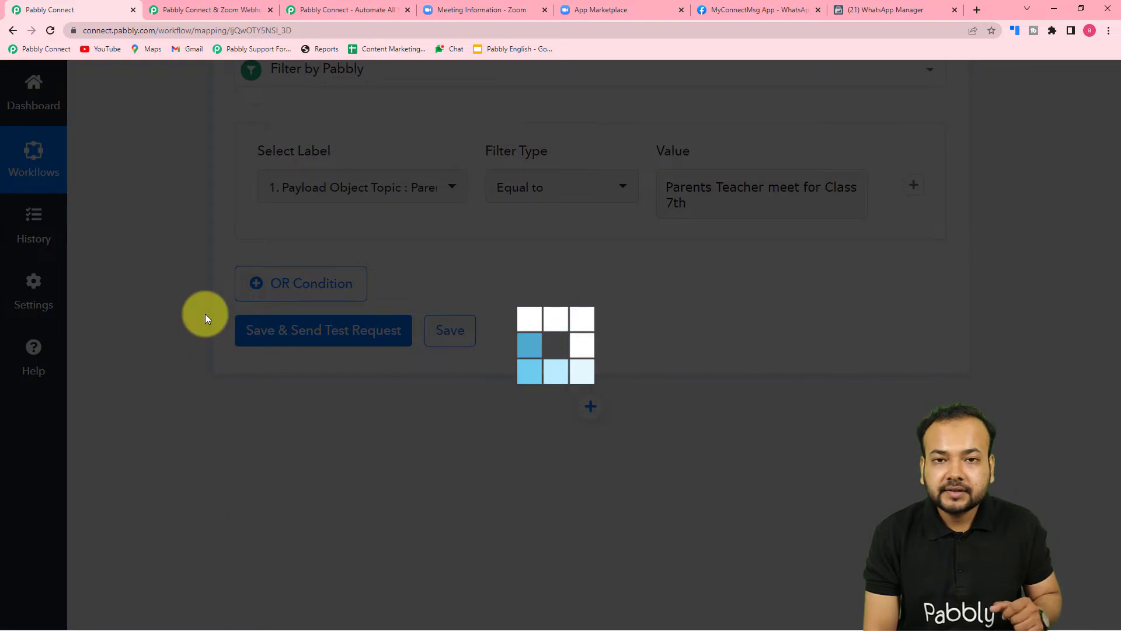
scroll(205, 319, "down", 3)
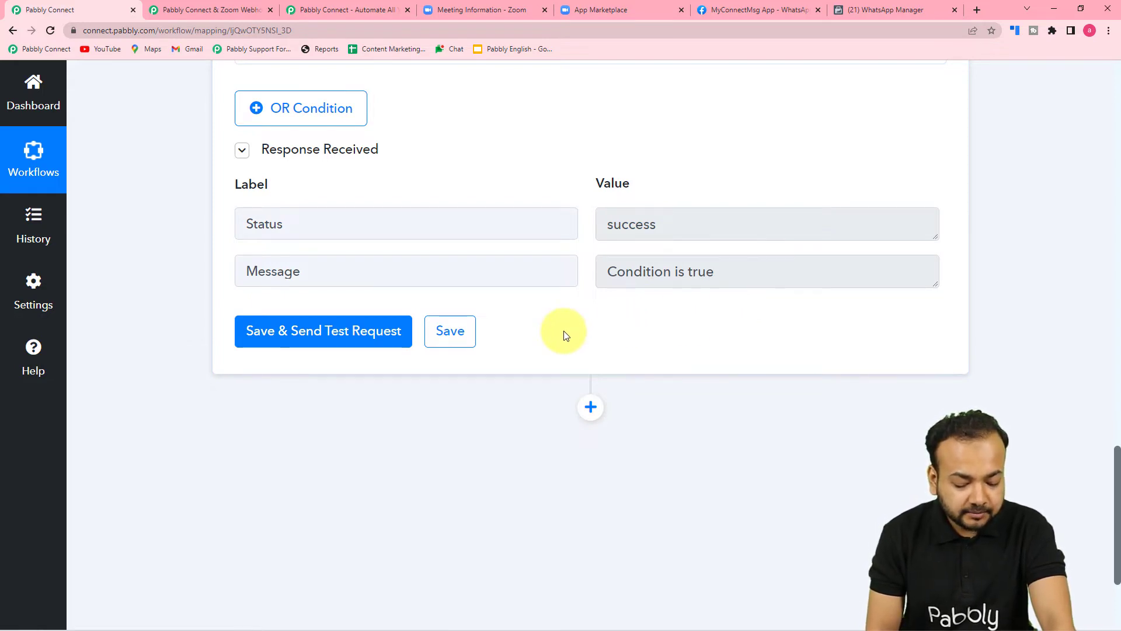
scroll(565, 335, "up", 15)
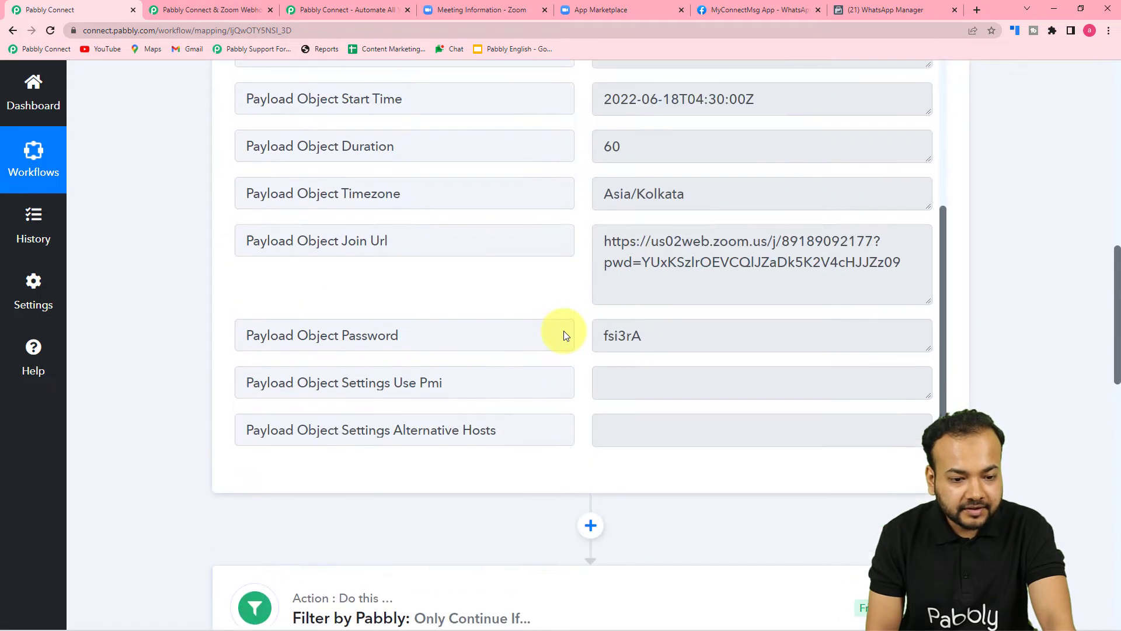
scroll(565, 333, "up", 3)
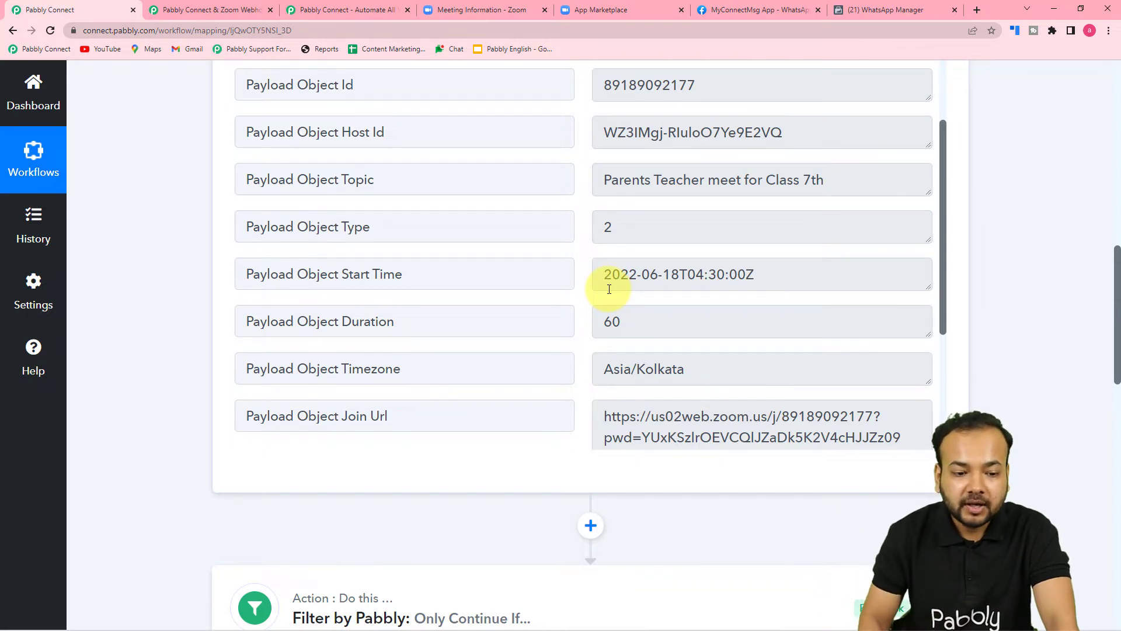
- Add a Date/Time Formatter by Pabbly action after the filter, using the action event Format Date with Time Zone
scroll(202, 337, "down", 13)
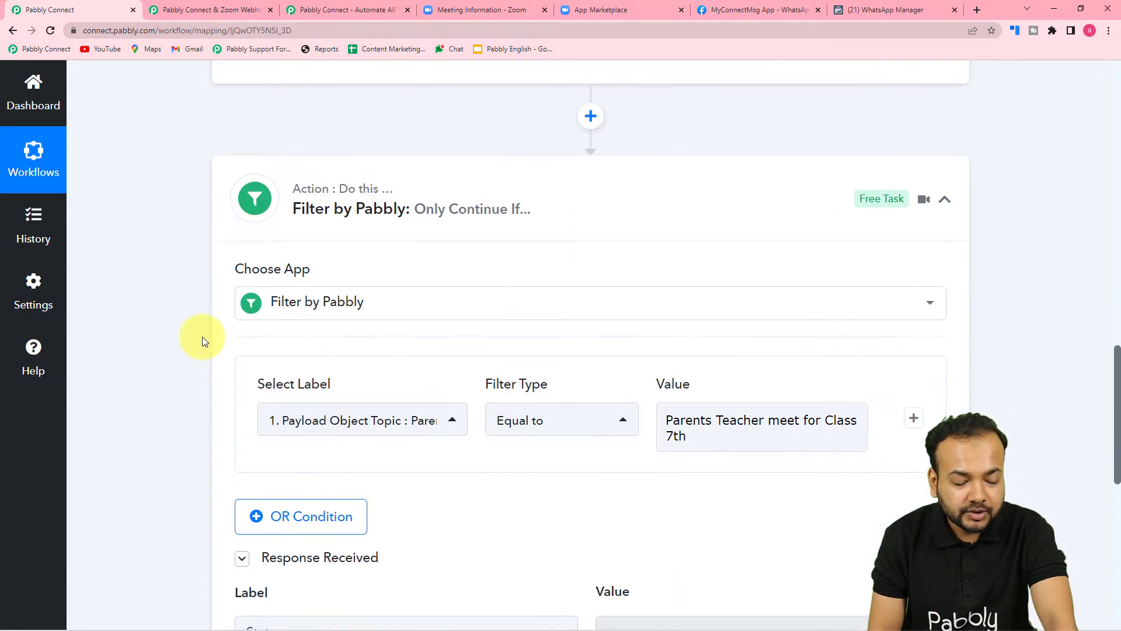
scroll(202, 336, "down", 5)
left_click(591, 232)
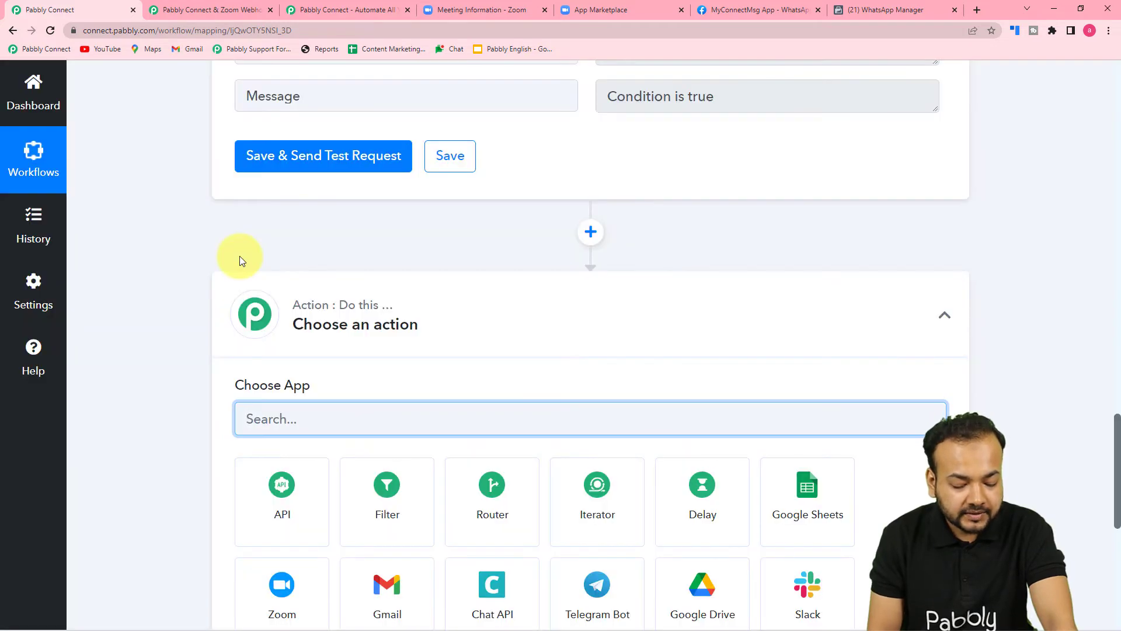
scroll(239, 255, "down", 2)
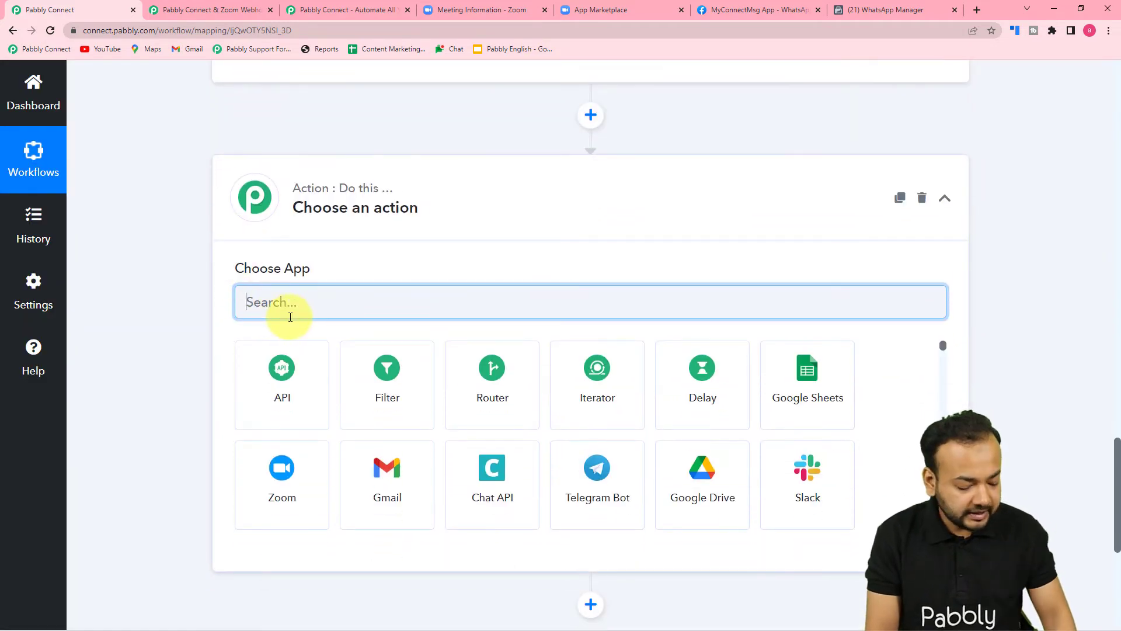
type("date")
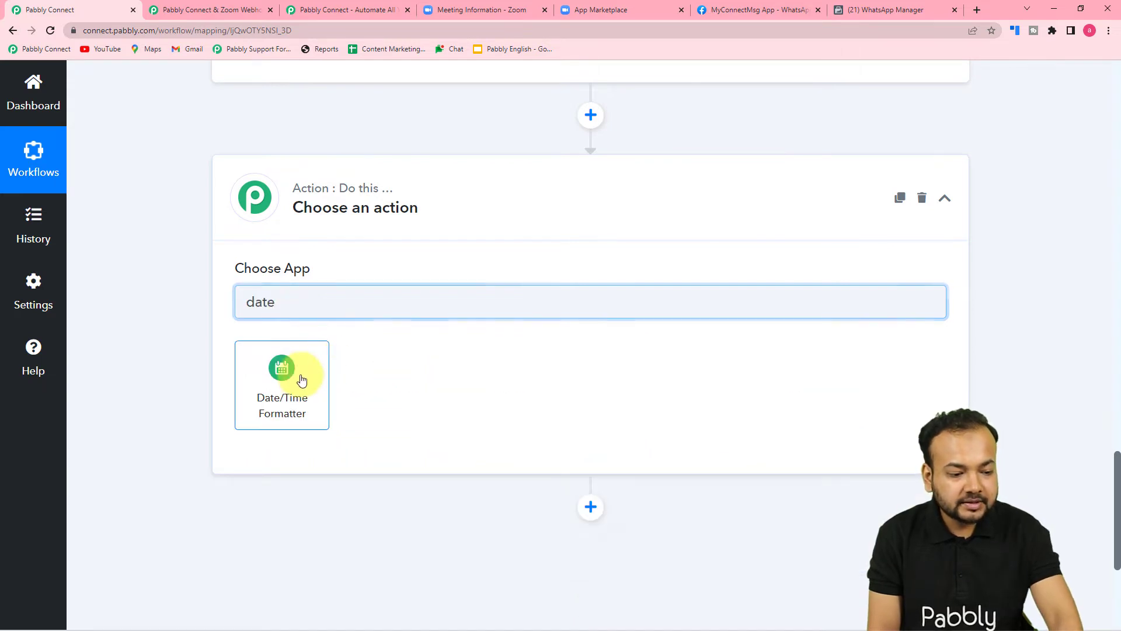
left_click(301, 381)
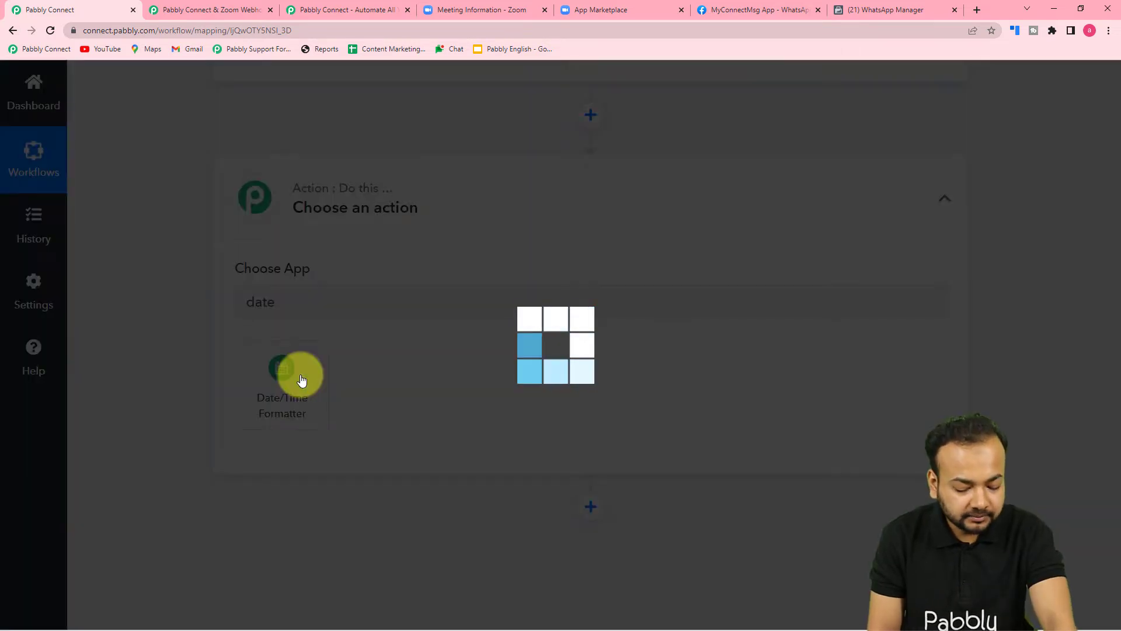
scroll(144, 263, "down", 2)
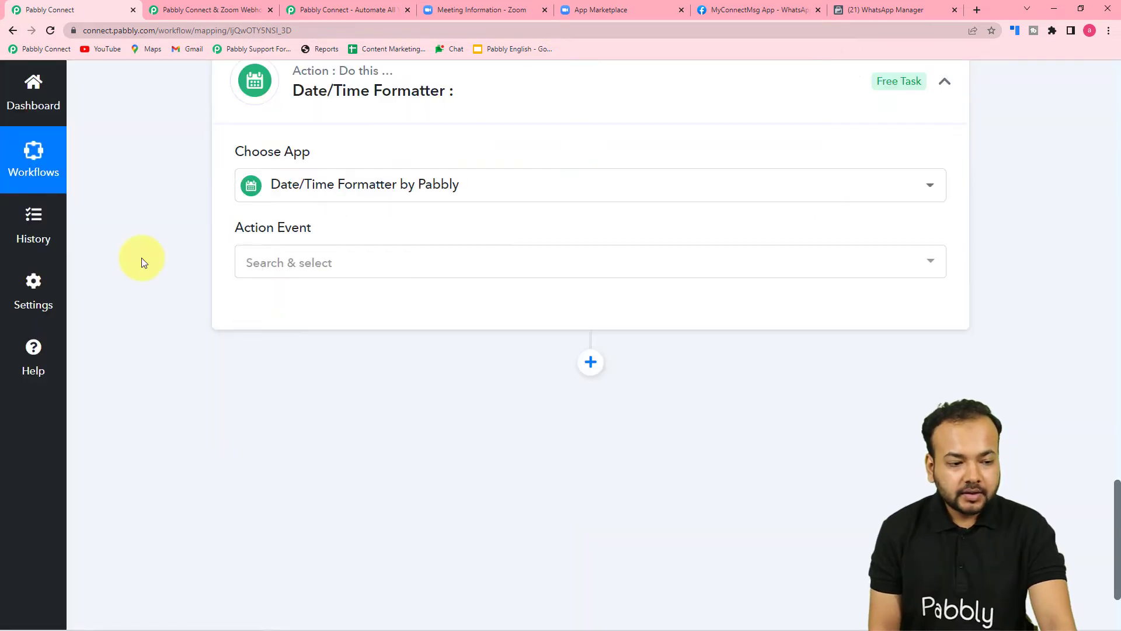
left_click(322, 270)
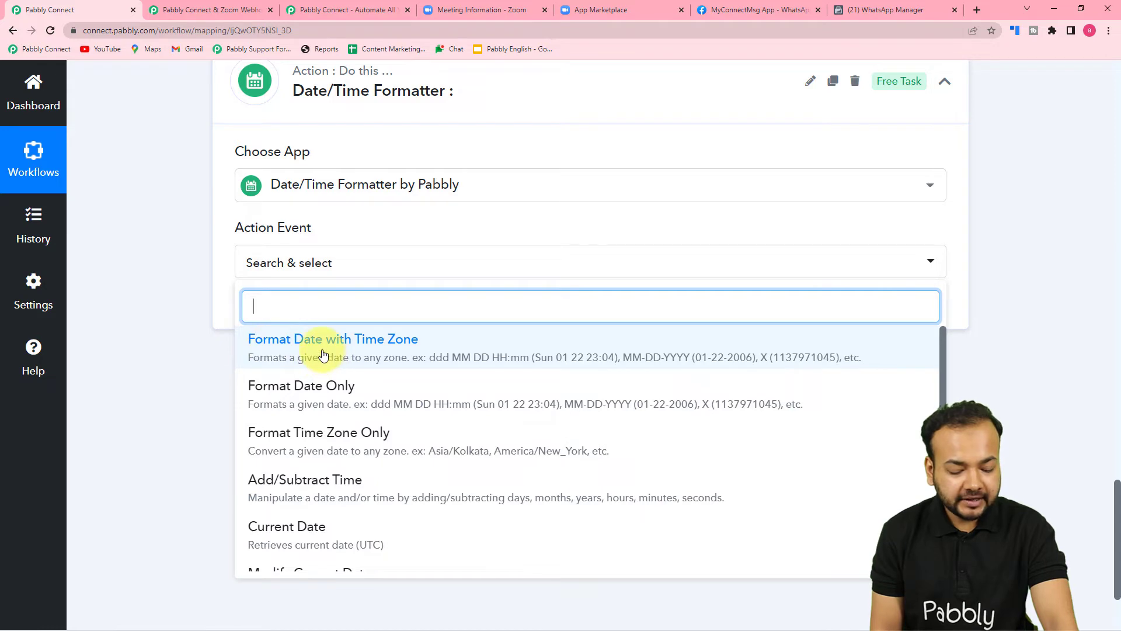
left_click(392, 367)
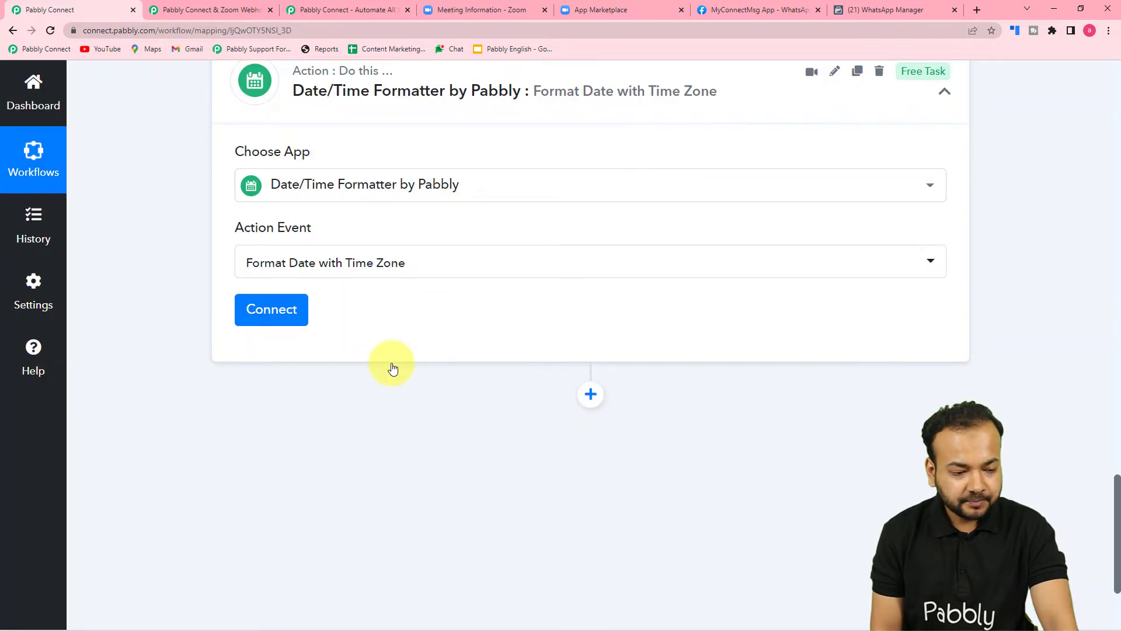
- Connect the Date/Time Formatter action and check the Payload Object Start Time in the Zoom trigger's response
left_click(287, 321)
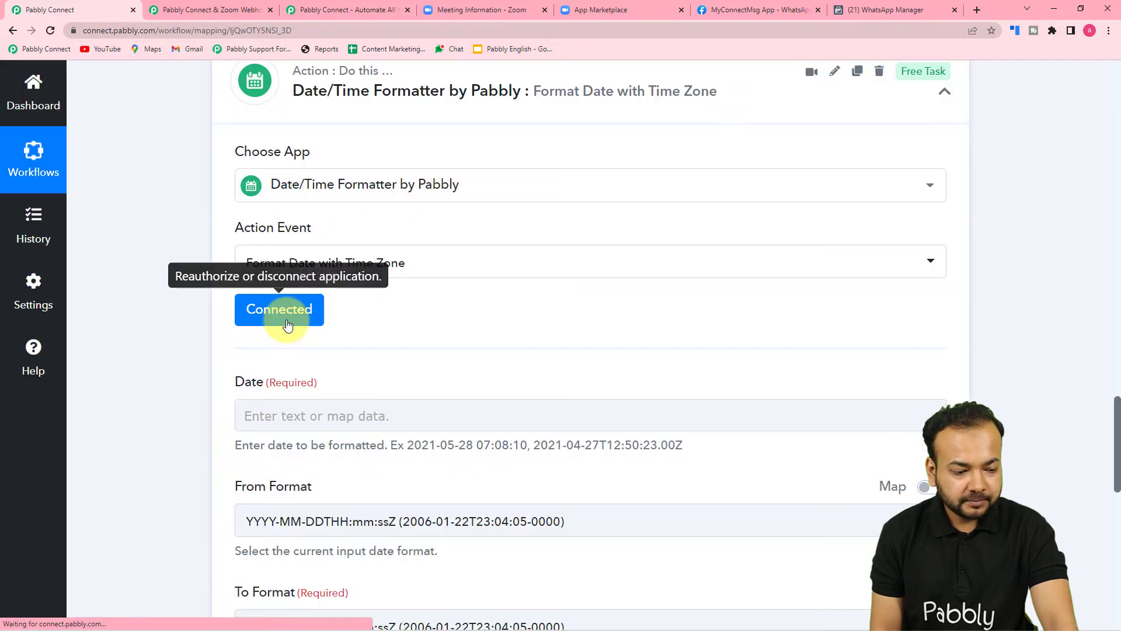
scroll(288, 325, "down", 3)
left_click(312, 242)
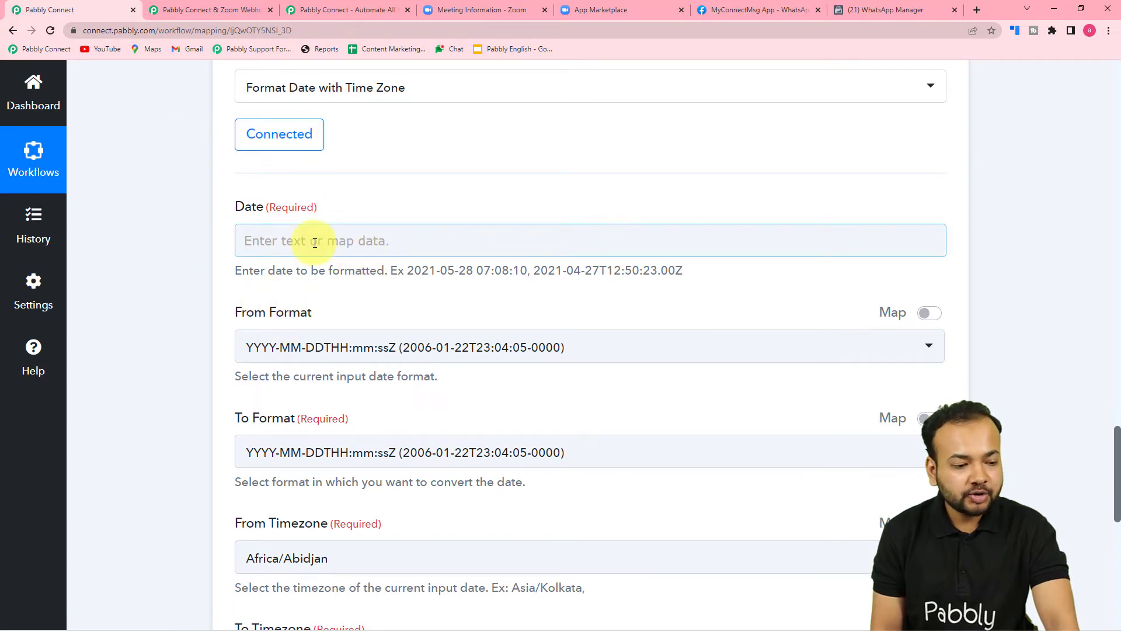
scroll(314, 244, "up", 10)
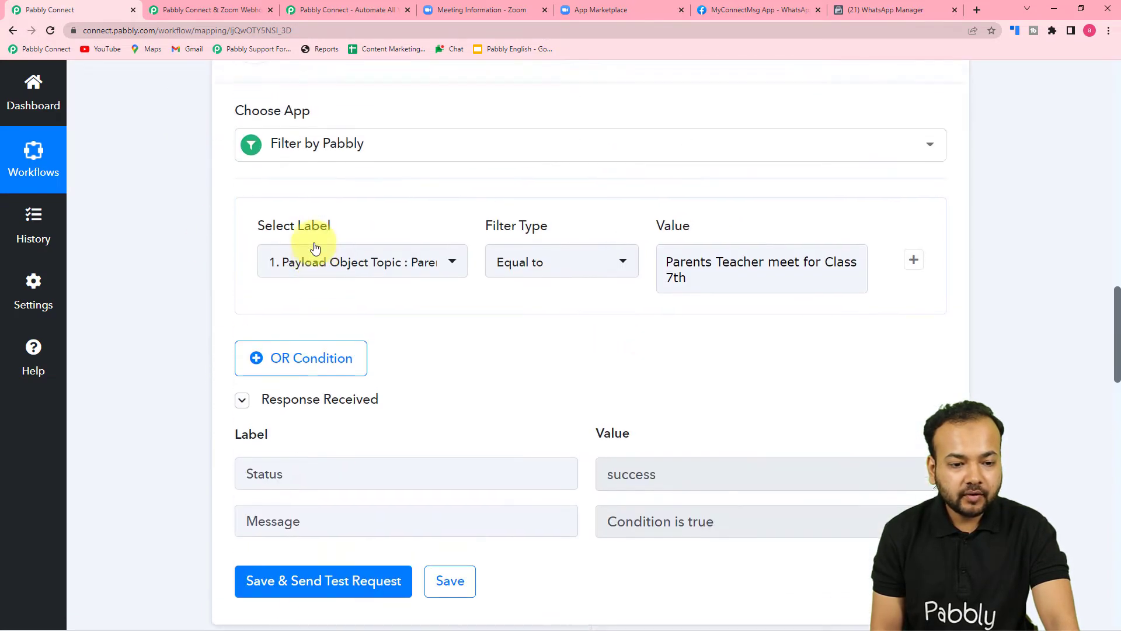
scroll(314, 247, "up", 10)
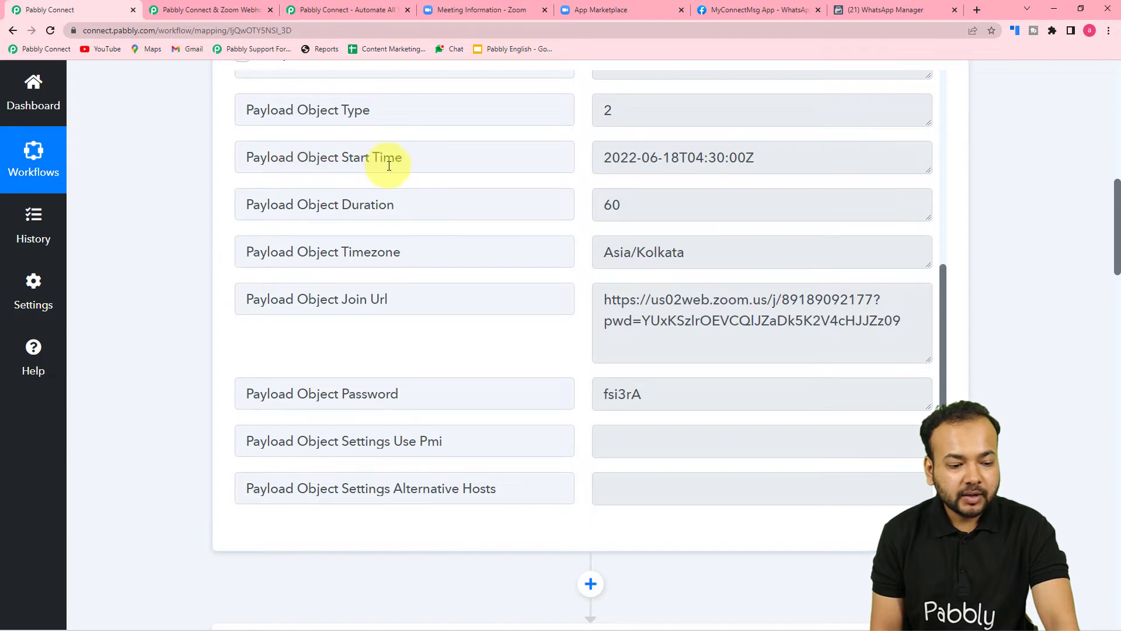
scroll(150, 217, "down", 2)
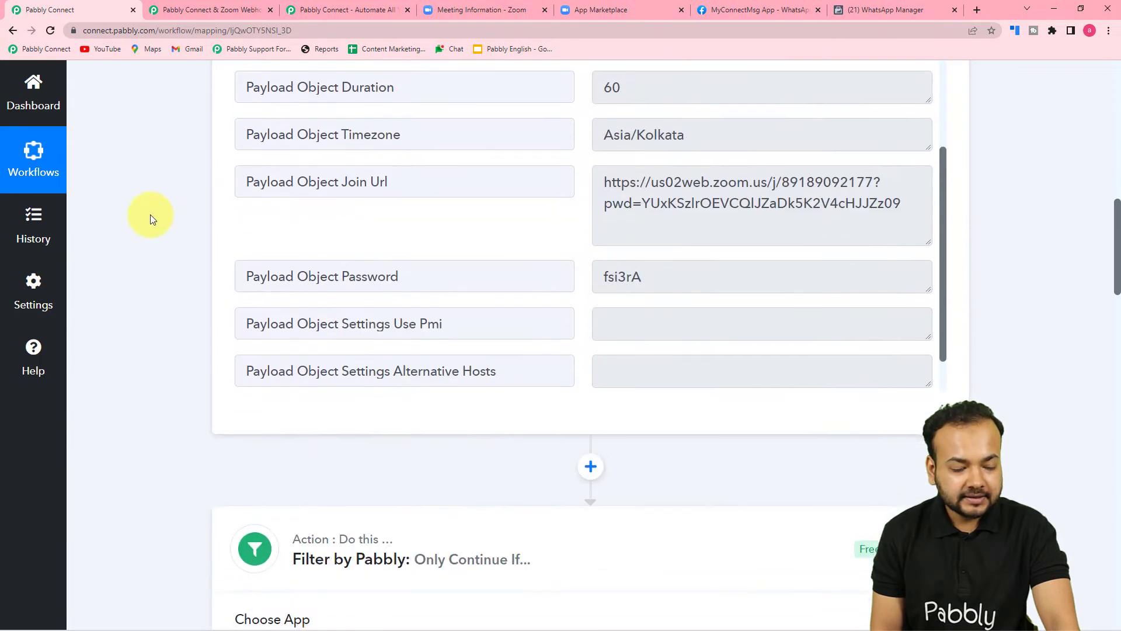
scroll(150, 215, "down", 20)
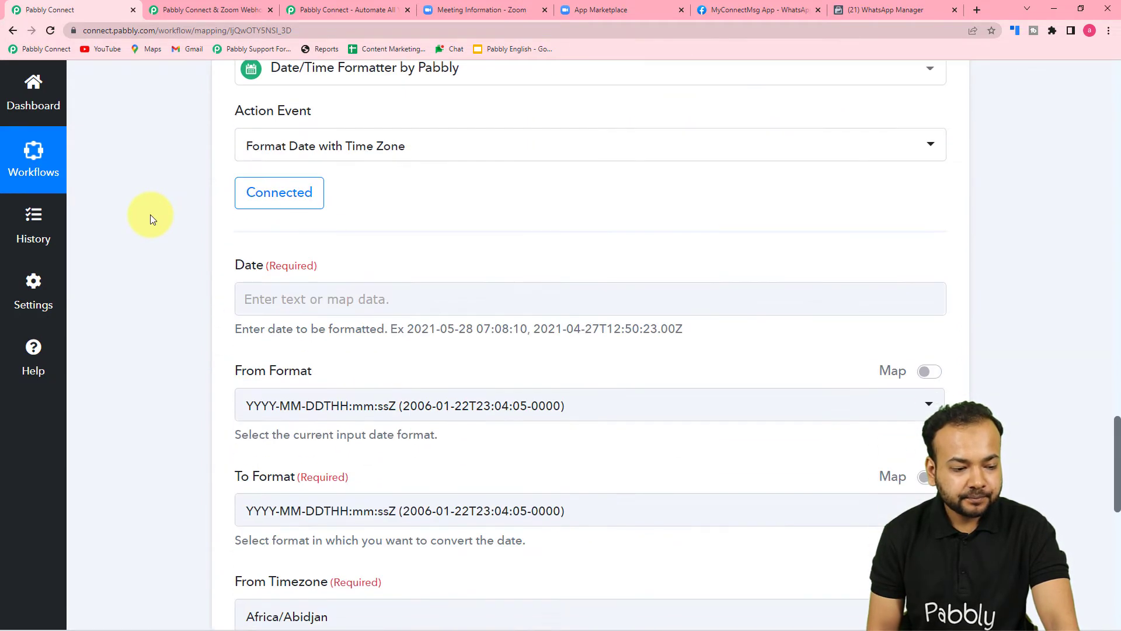
- Map the formatter's Date to the Payload Object Start Time from the Zoom: Configure Webhooks step
scroll(149, 215, "down", 4)
scroll(266, 125, "up", 2)
left_click(272, 195)
scroll(362, 252, "down", 1)
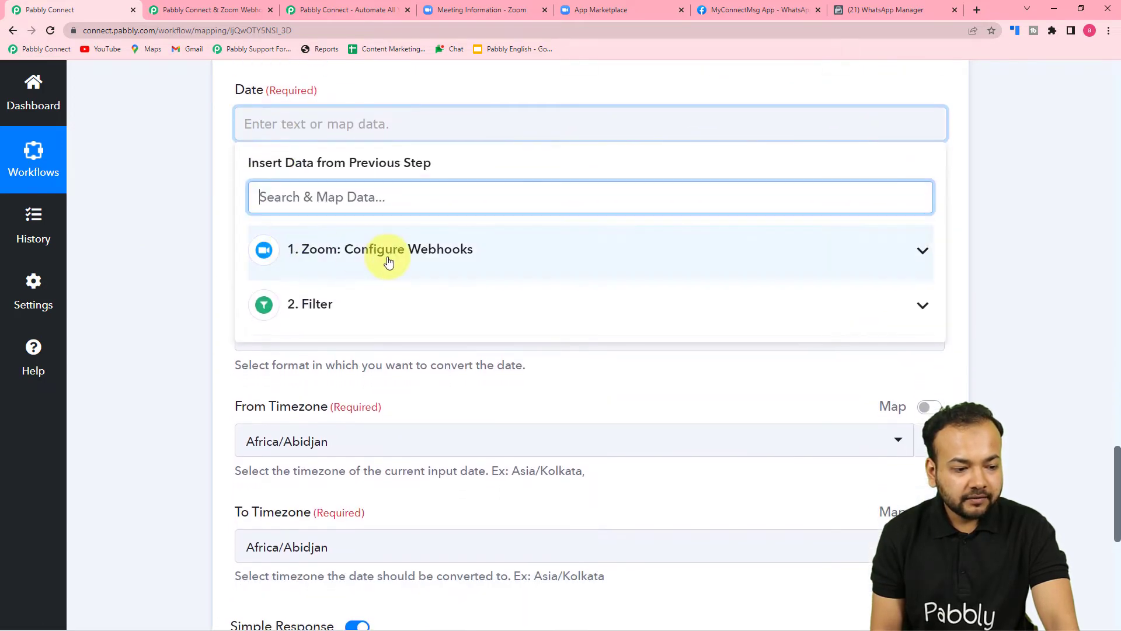
left_click(363, 256)
scroll(387, 403, "down", 4)
left_click(381, 378)
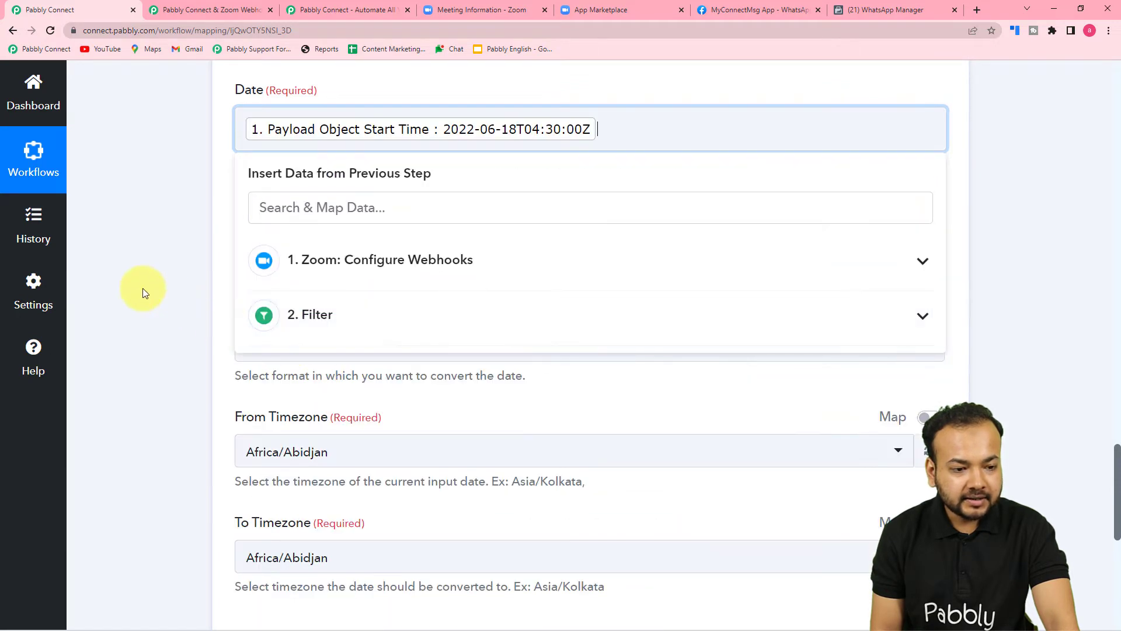
left_click(144, 290)
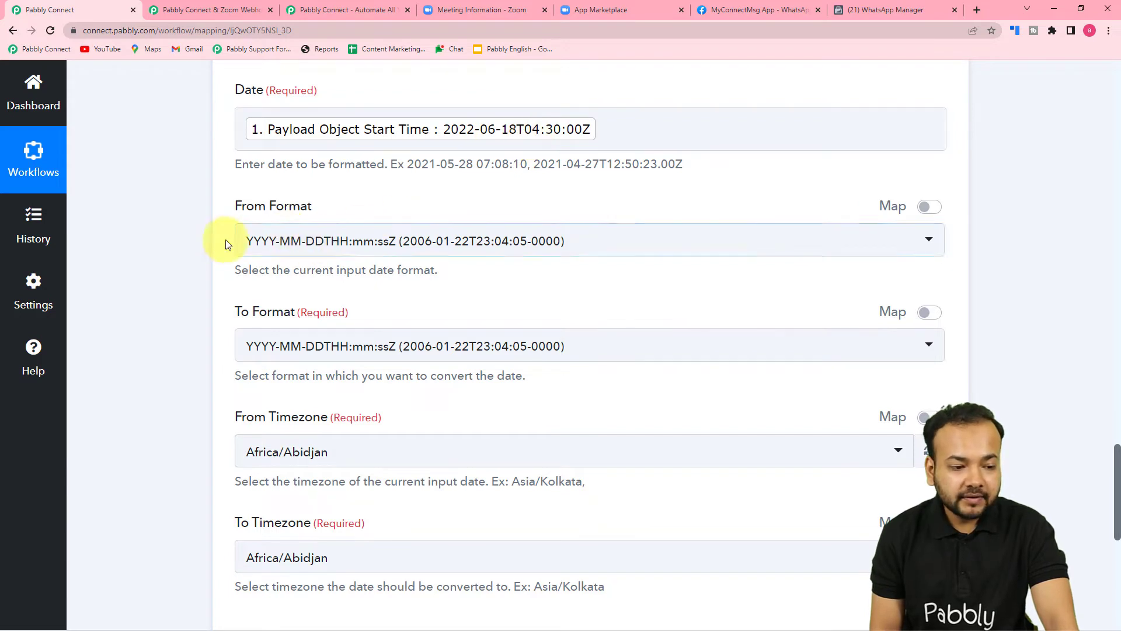
- Set the formatter's To Format to MMM/DD/YYYY hh:mm:ss A (Jan/03/2021 10:22:22 AM)
scroll(340, 238, "down", 1)
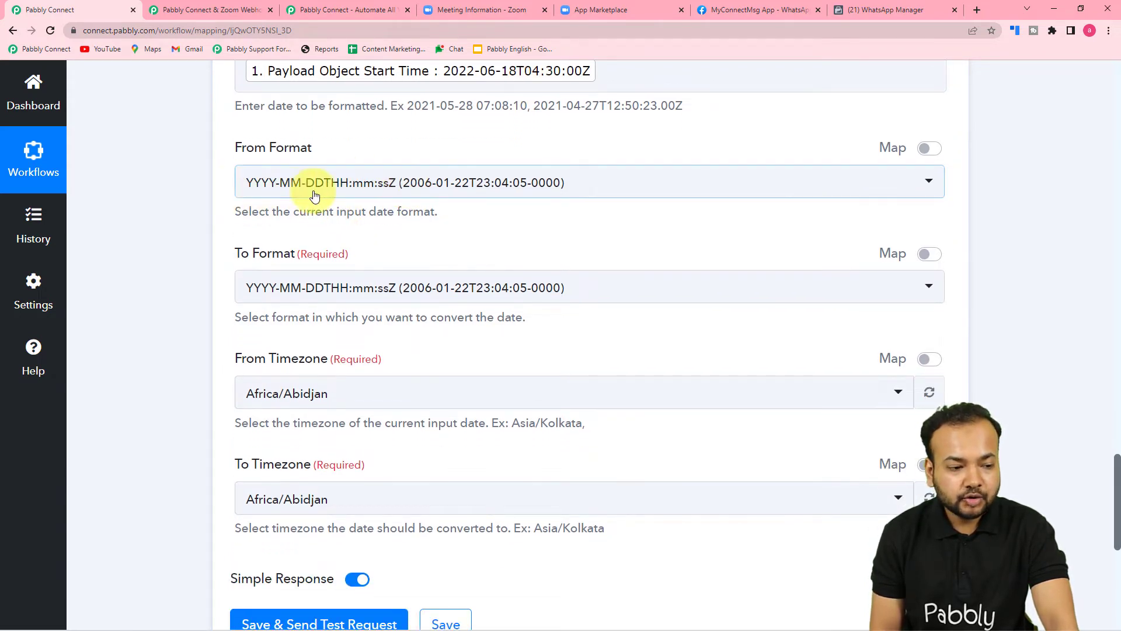
scroll(436, 202, "down", 2)
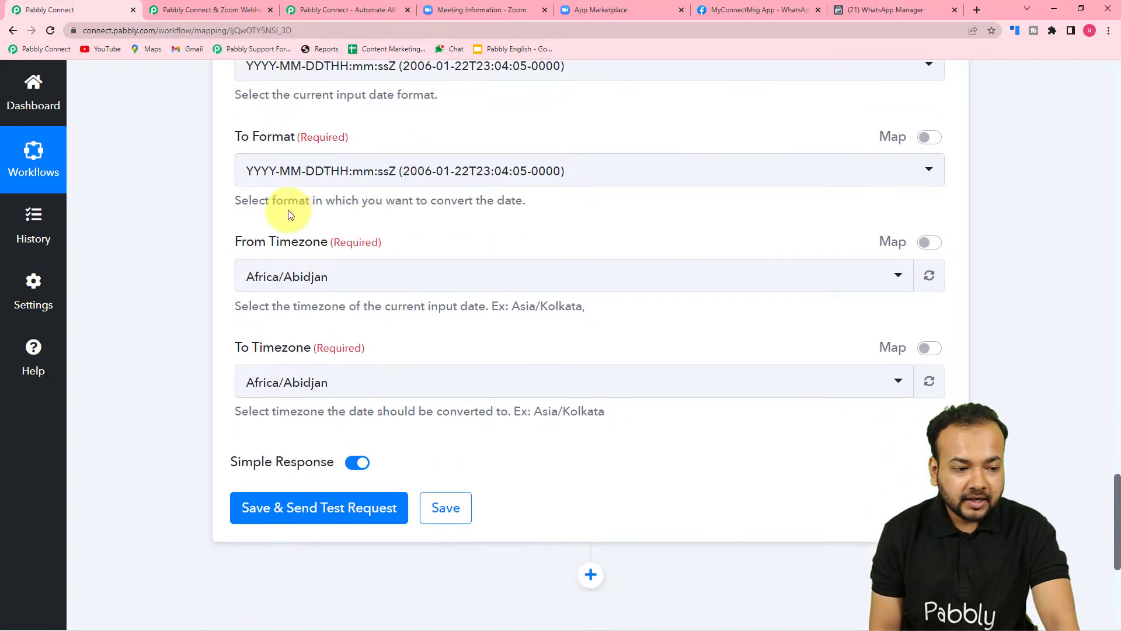
left_click(357, 175)
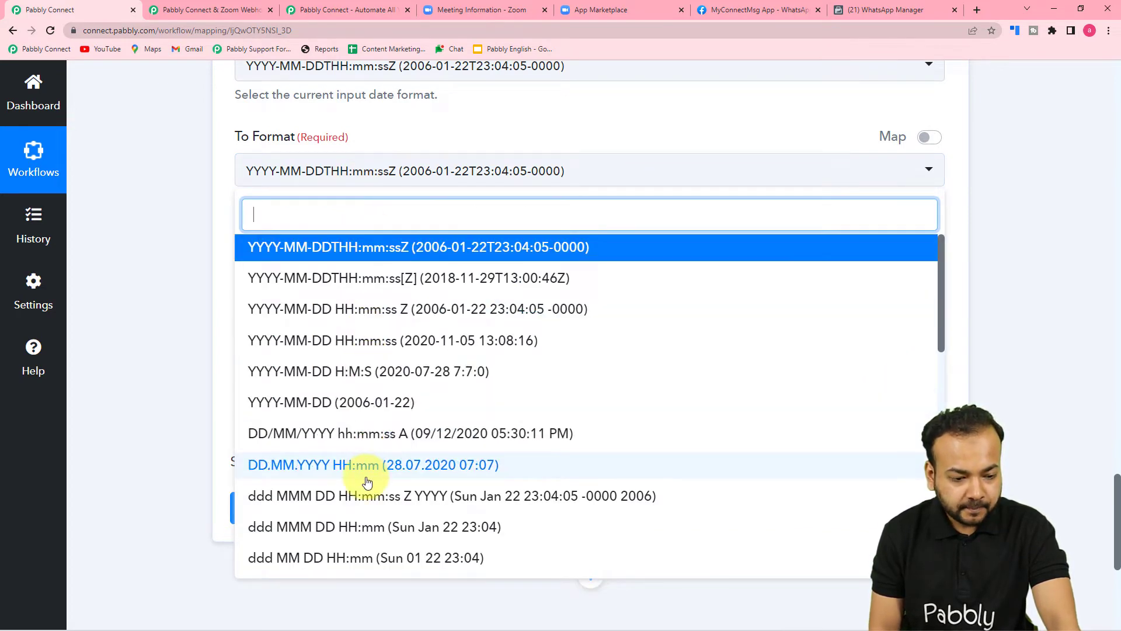
scroll(366, 481, "down", 1)
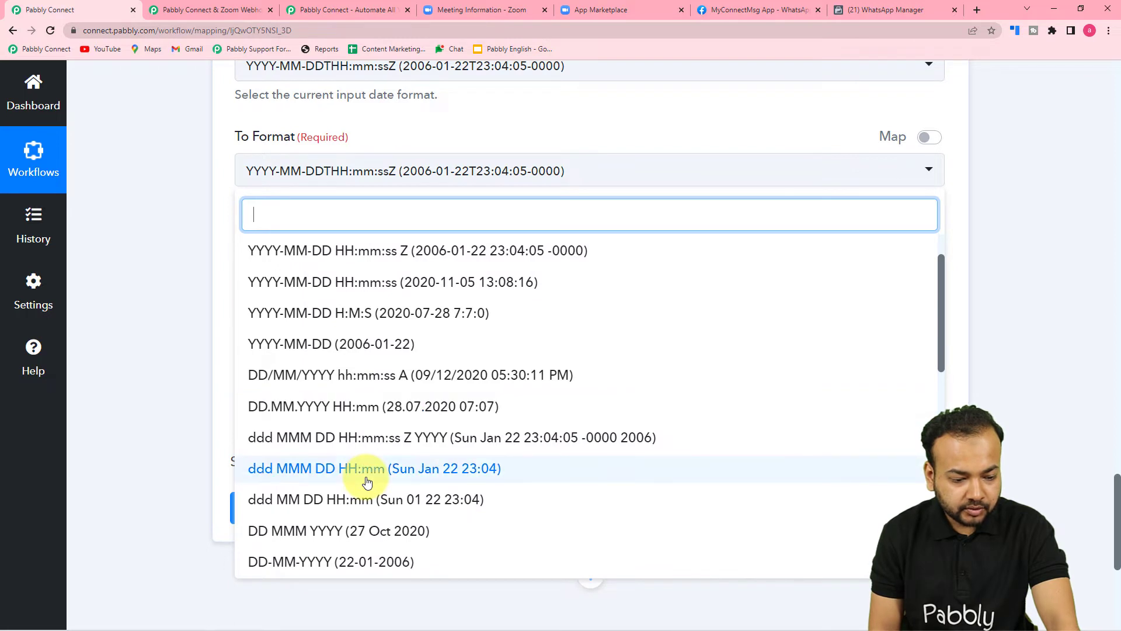
scroll(366, 482, "down", 3)
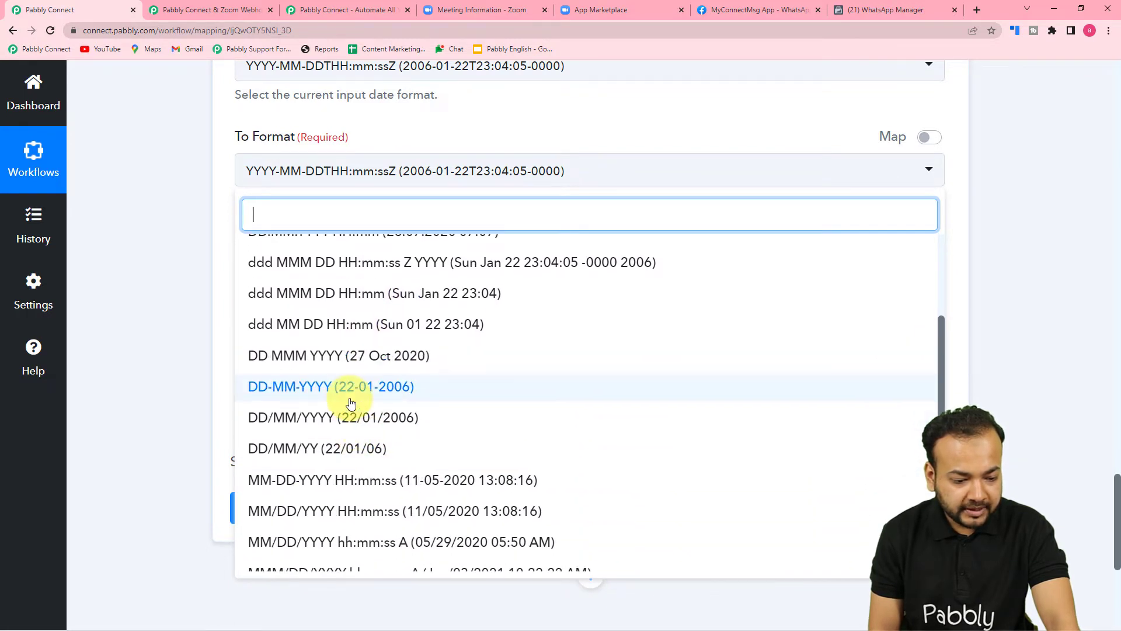
scroll(350, 403, "down", 2)
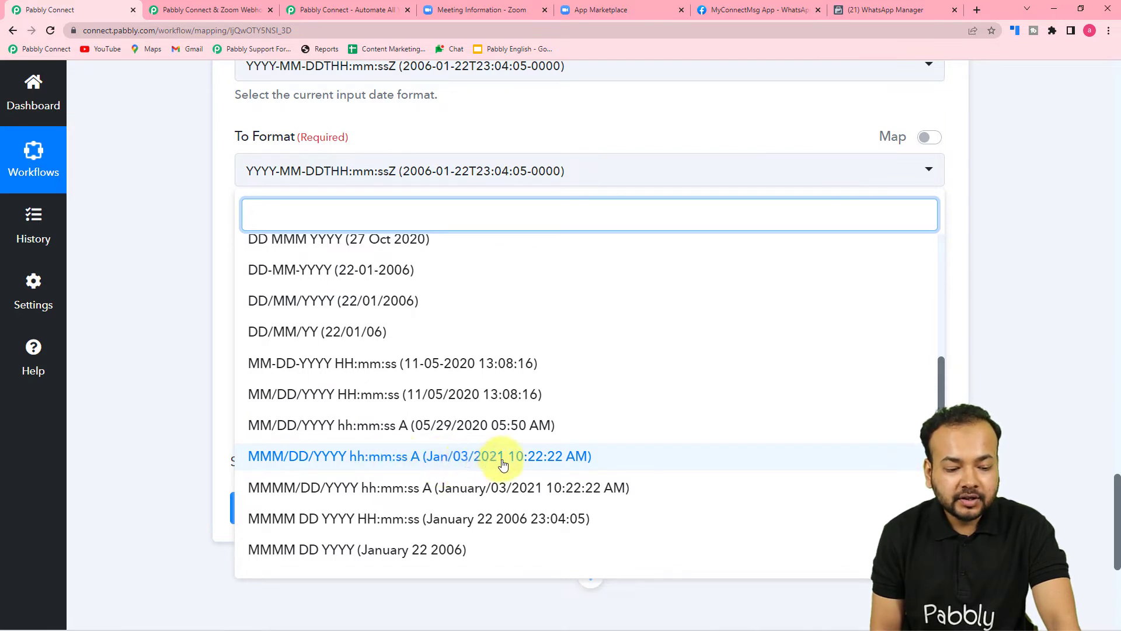
left_click(453, 465)
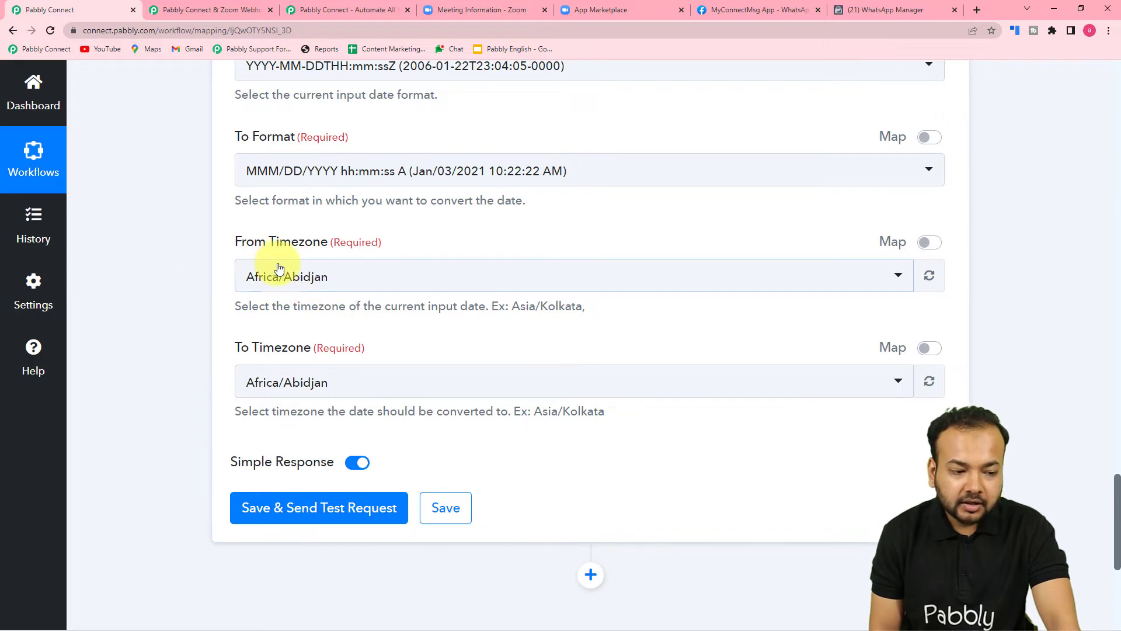
- Compare the scheduled time and time zone on the Zoom meeting's information page with the start time mapped in the formatter
scroll(304, 270, "down", 1)
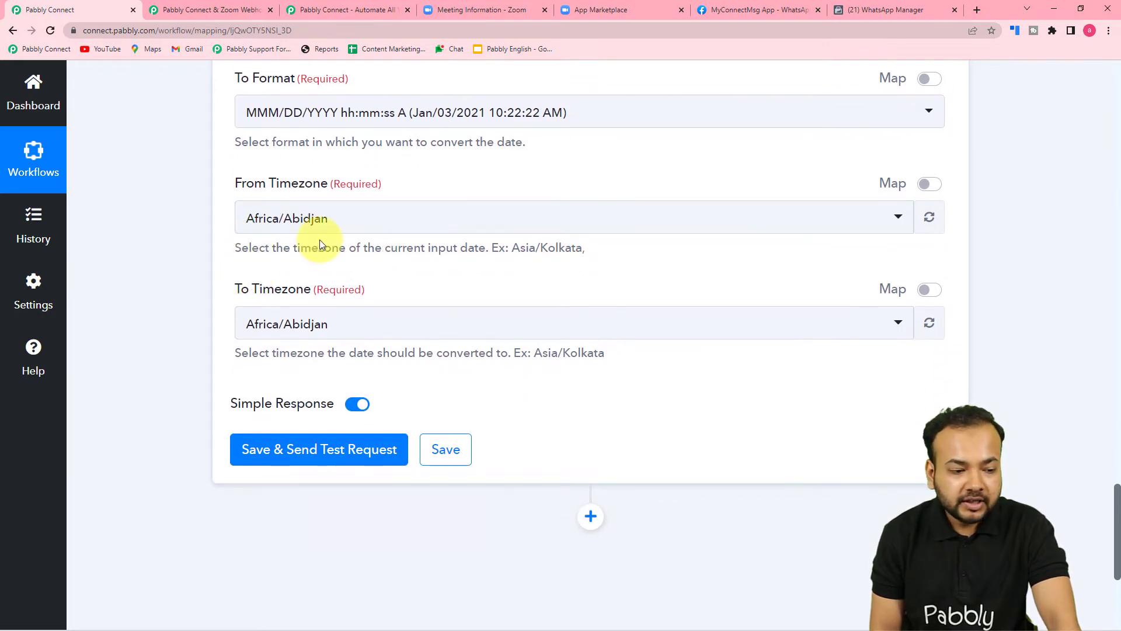
scroll(320, 239, "down", 1)
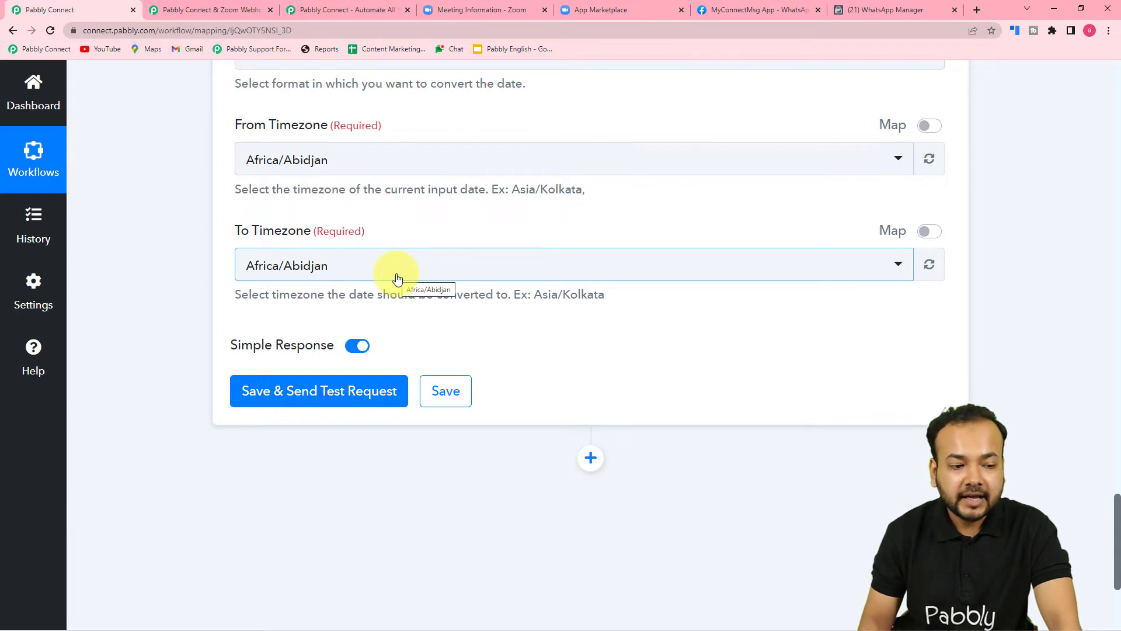
scroll(398, 277, "up", 8)
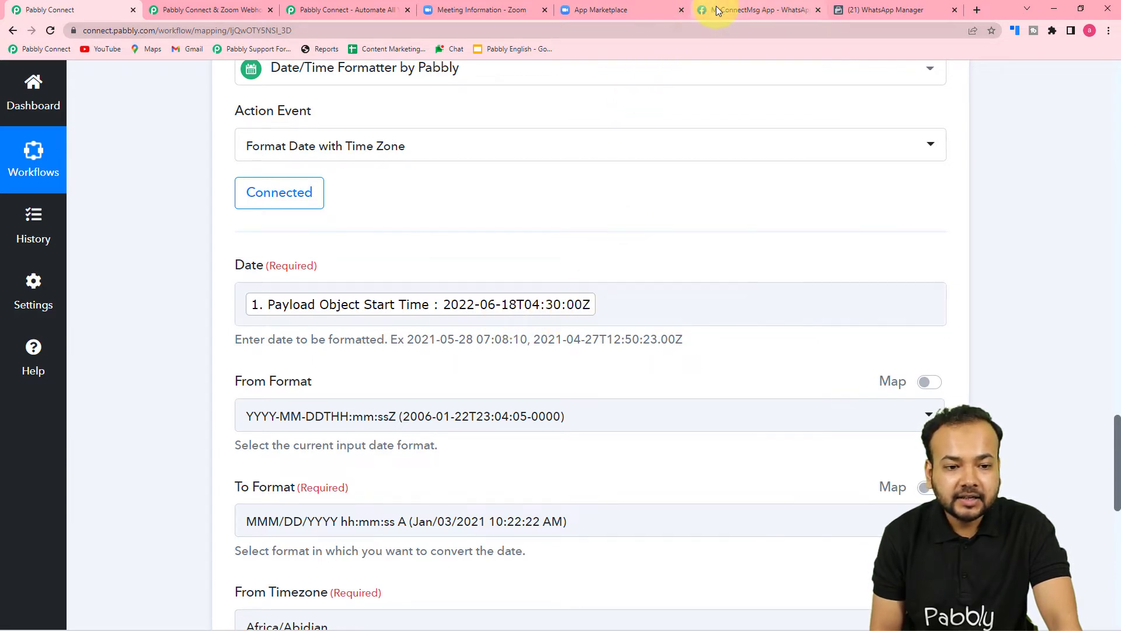
left_click(596, 10)
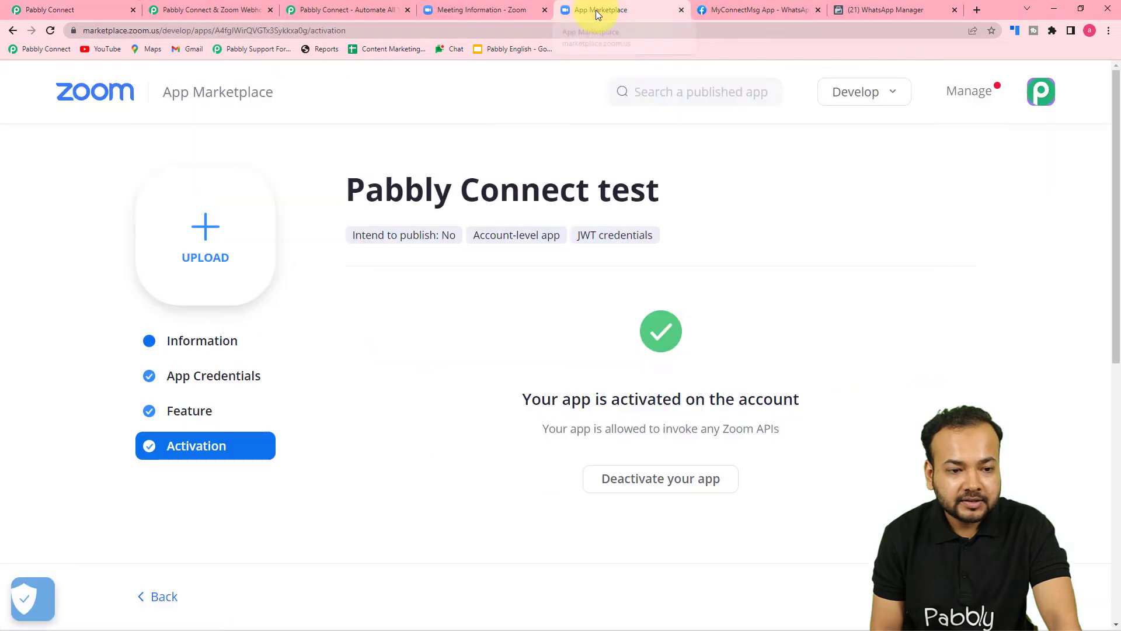
left_click(496, 10)
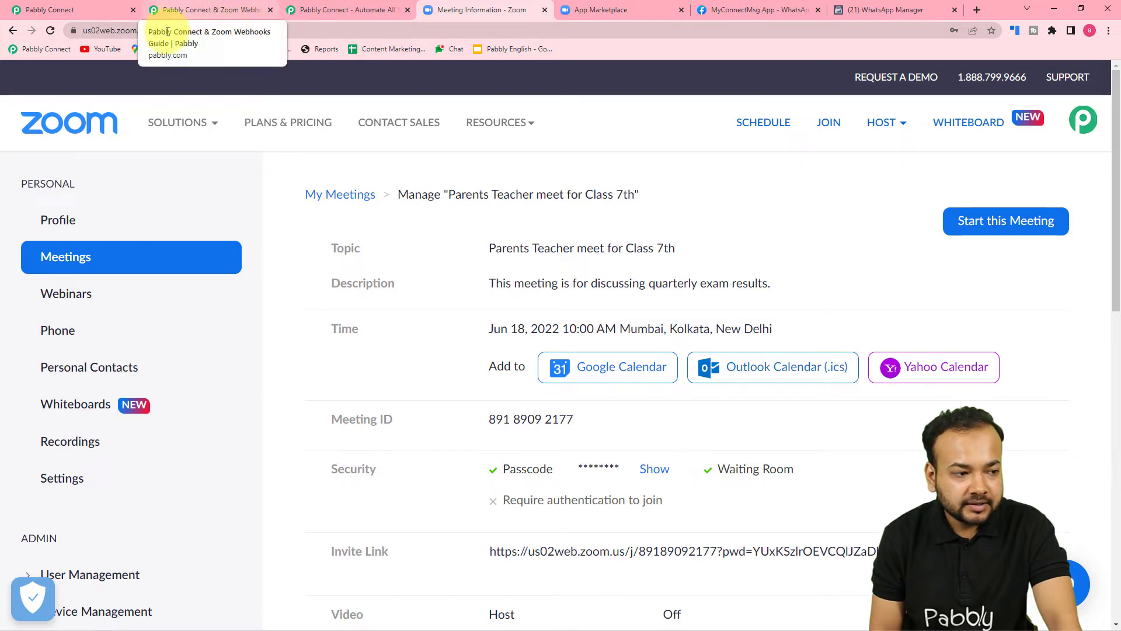
left_click(77, 10)
left_click(501, 311)
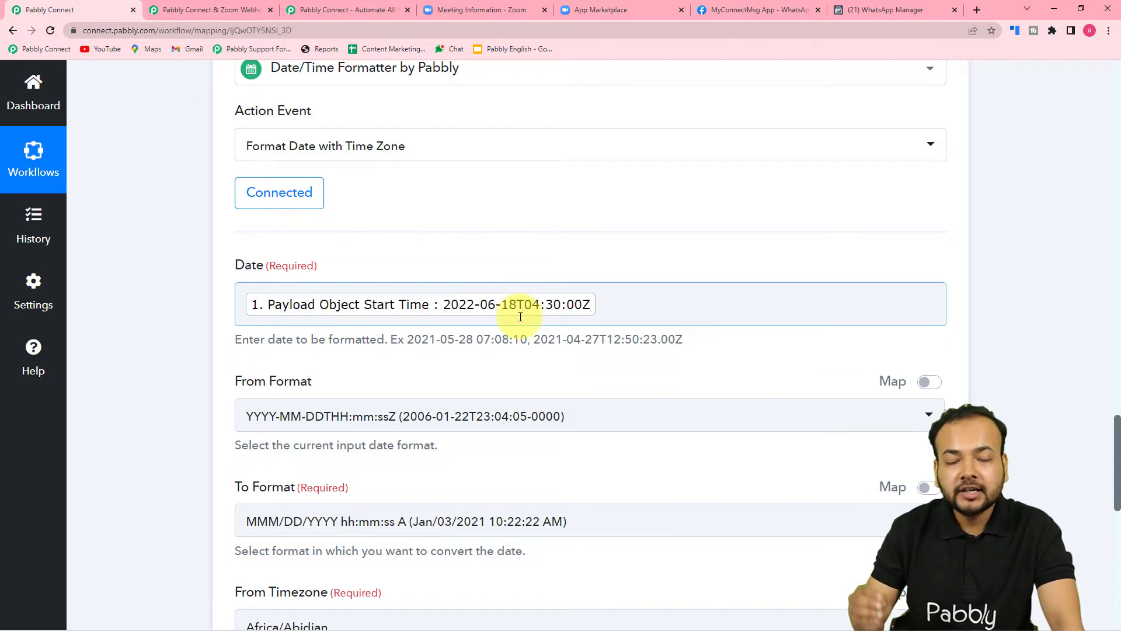
- Set the formatter's From Timezone to Etc/UTC and its To Timezone to Asia/Kolkata
scroll(520, 317, "down", 7)
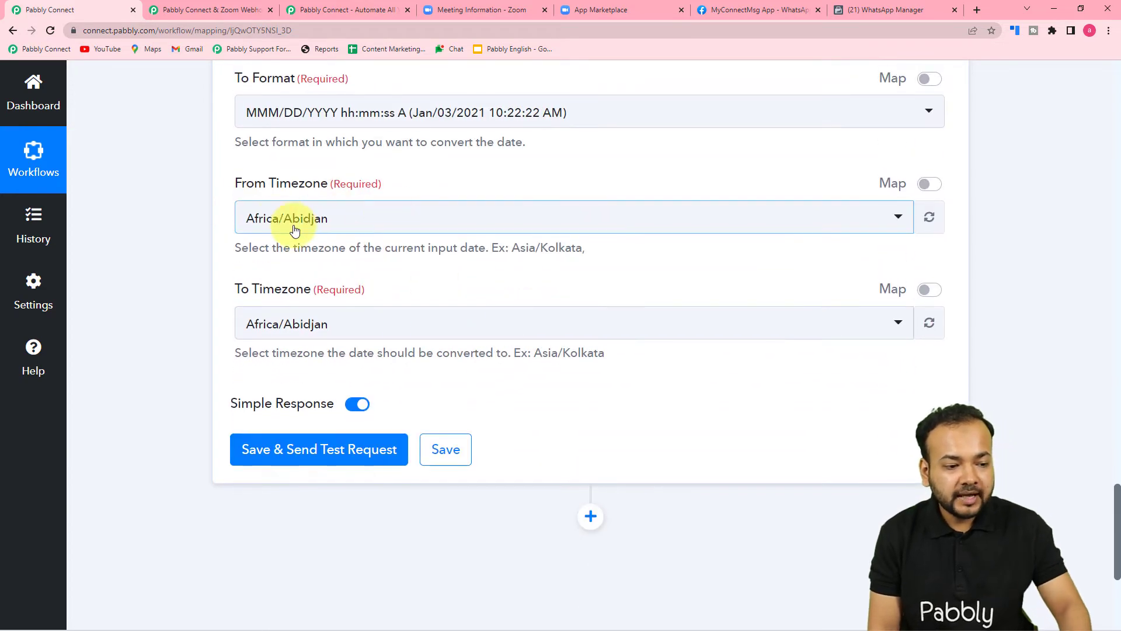
left_click(354, 230)
type("ut")
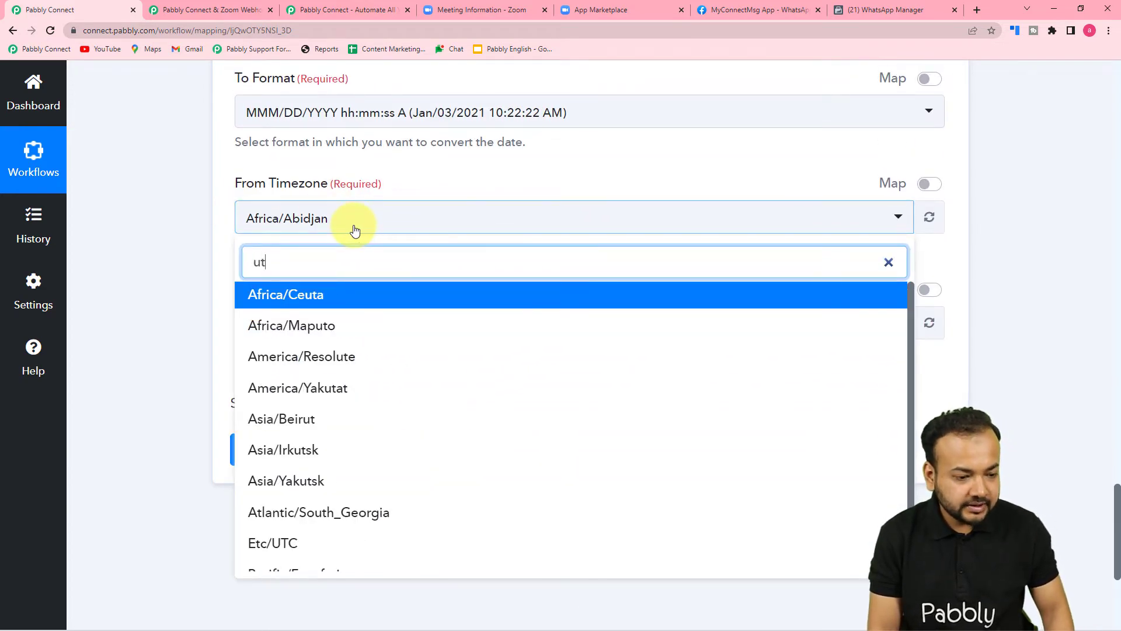
left_click(287, 542)
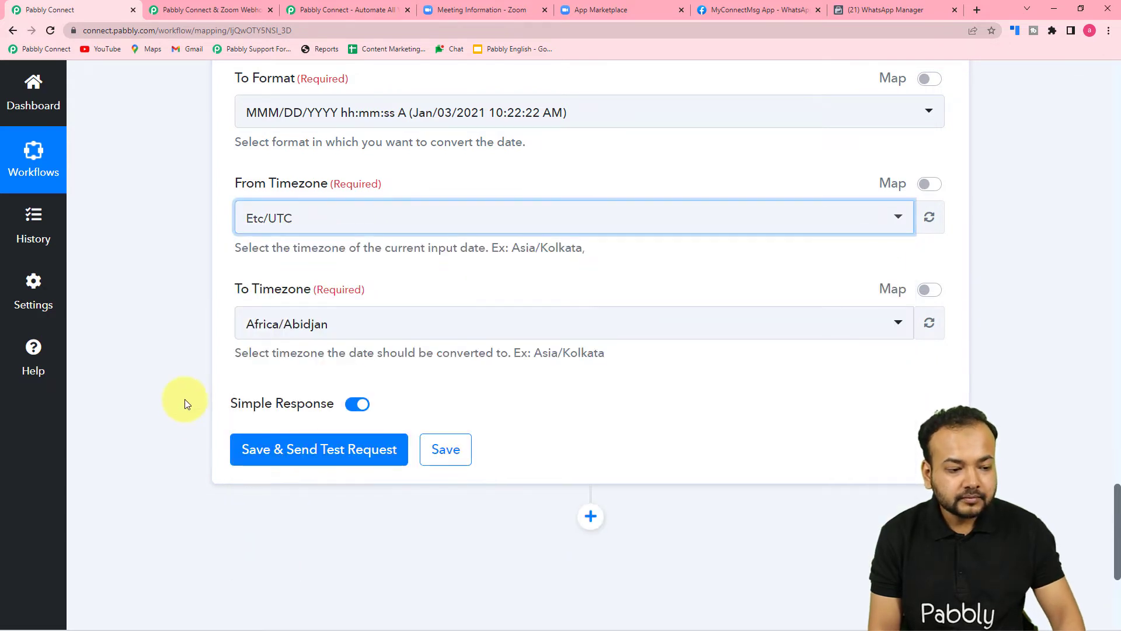
left_click(439, 325)
type("kol")
left_click(350, 404)
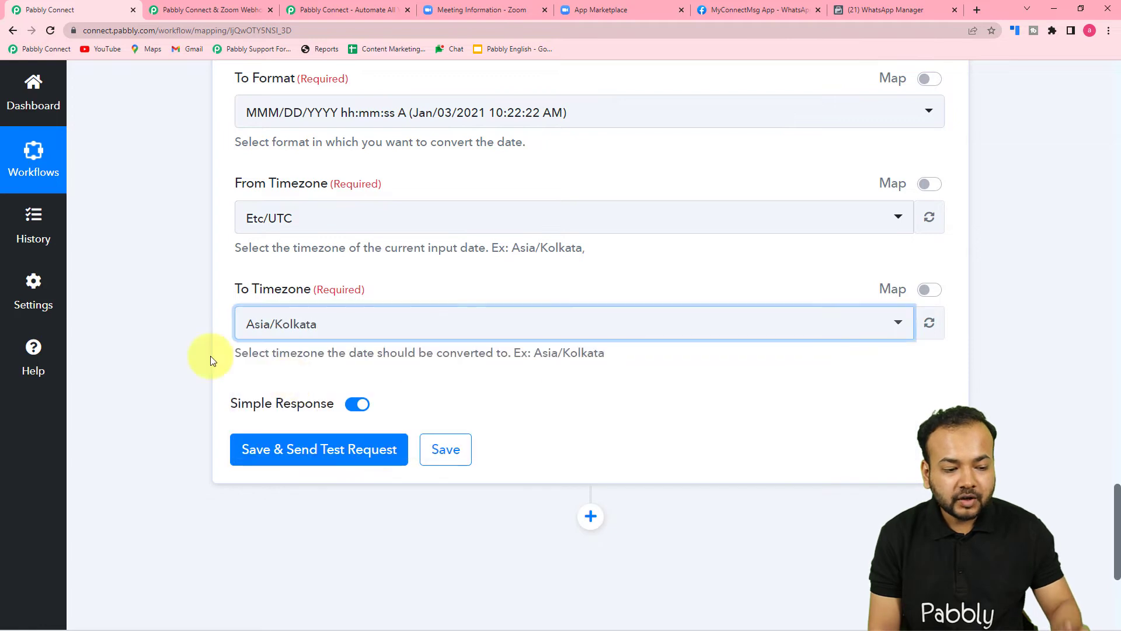
left_click(190, 348)
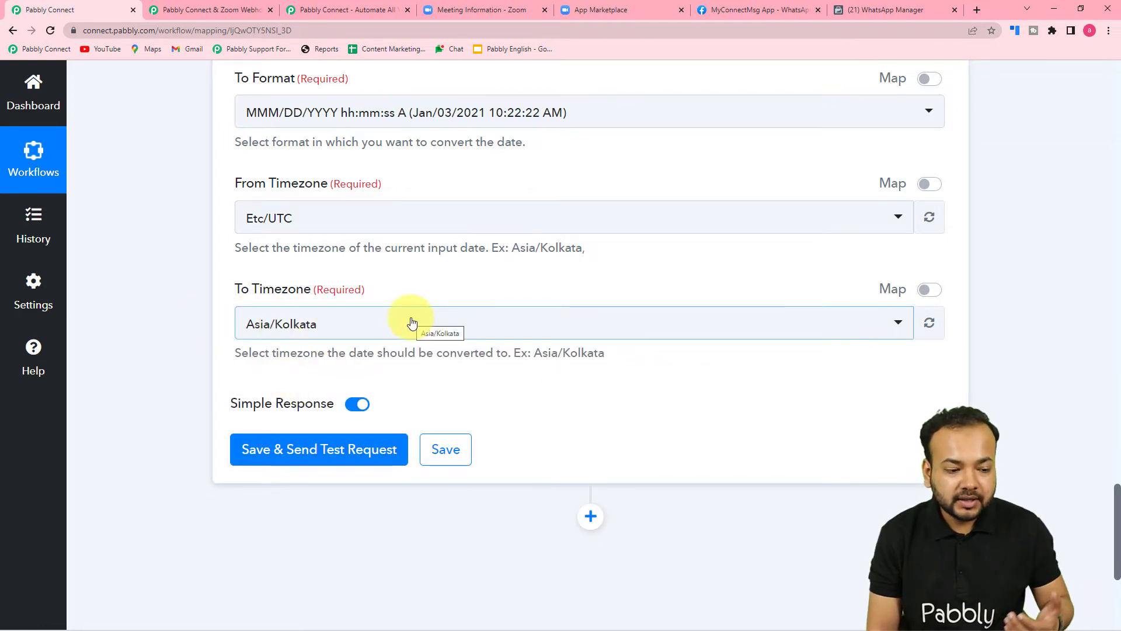
- Save the date formatter with a test request and check the formatted date in its response
left_click(262, 450)
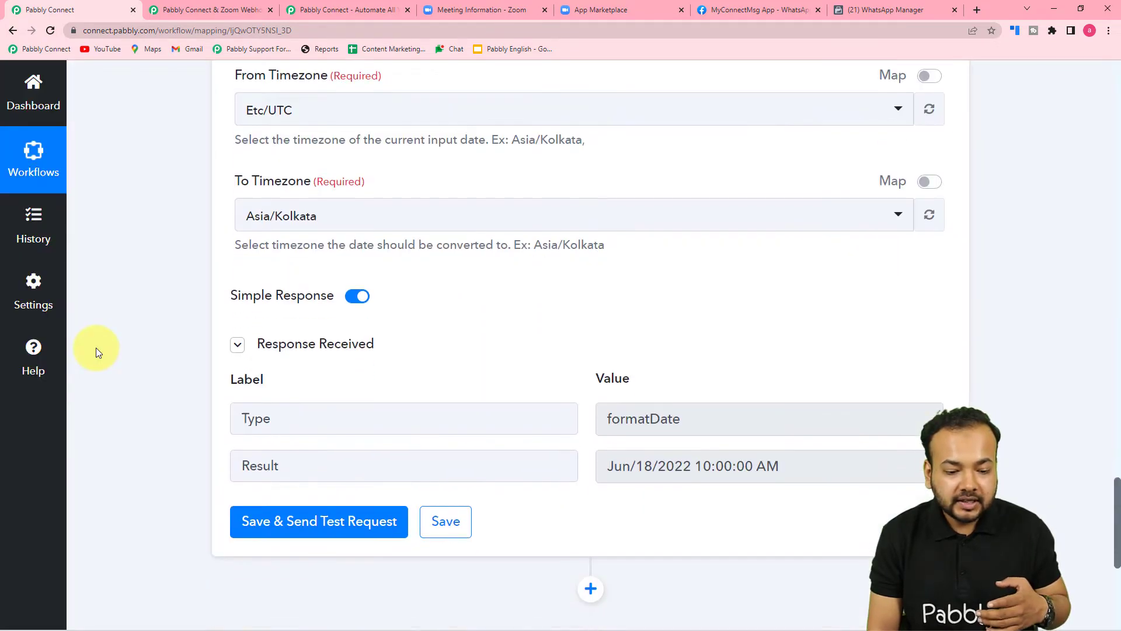
scroll(96, 349, "down", 2)
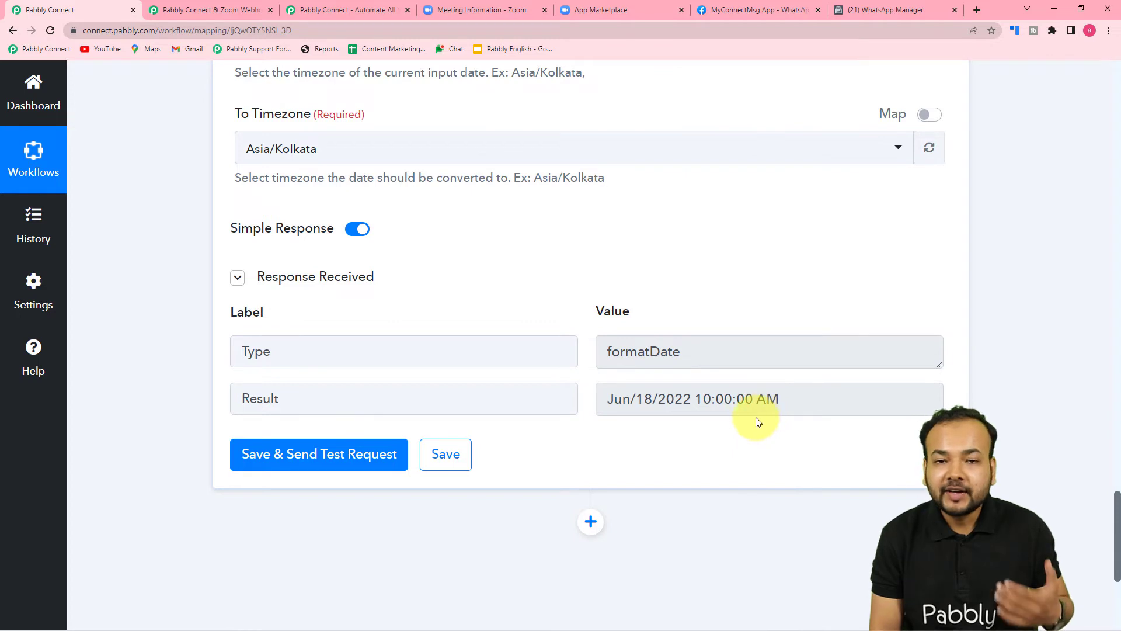
scroll(753, 420, "down", 1)
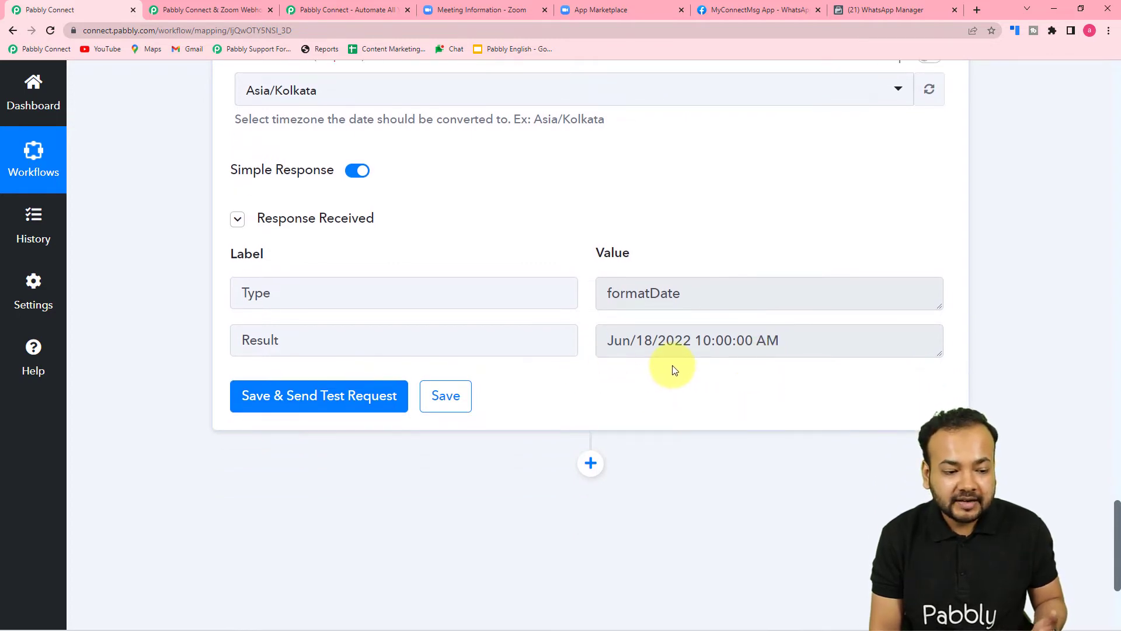
scroll(672, 370, "down", 3)
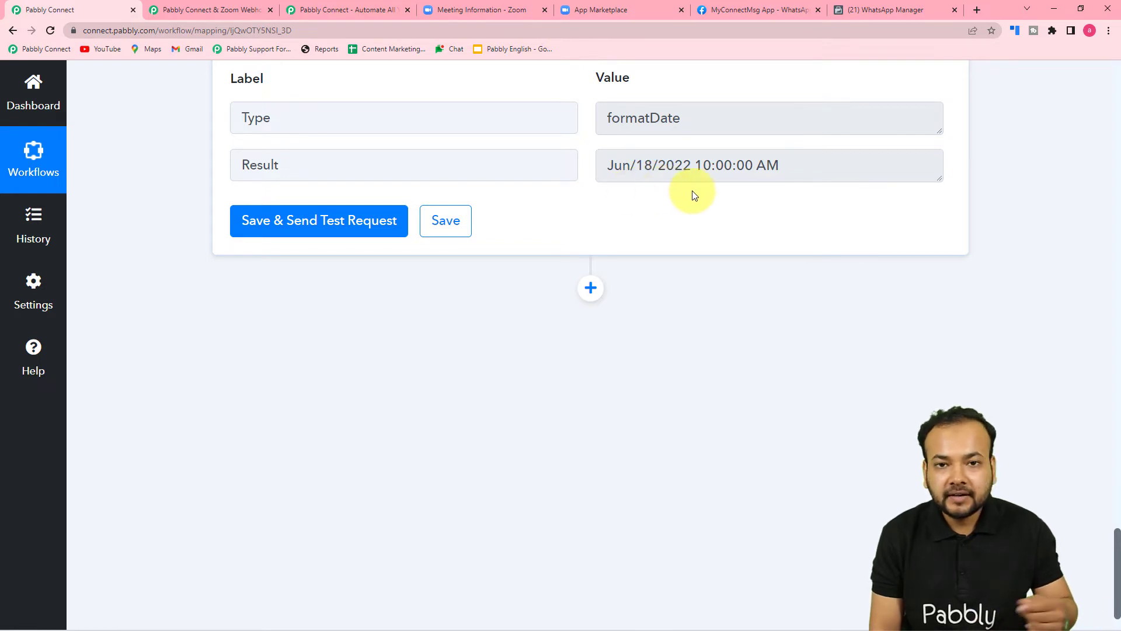
- Add a Text Formatter by Pabbly action after the date formatter
scroll(656, 226, "down", 1)
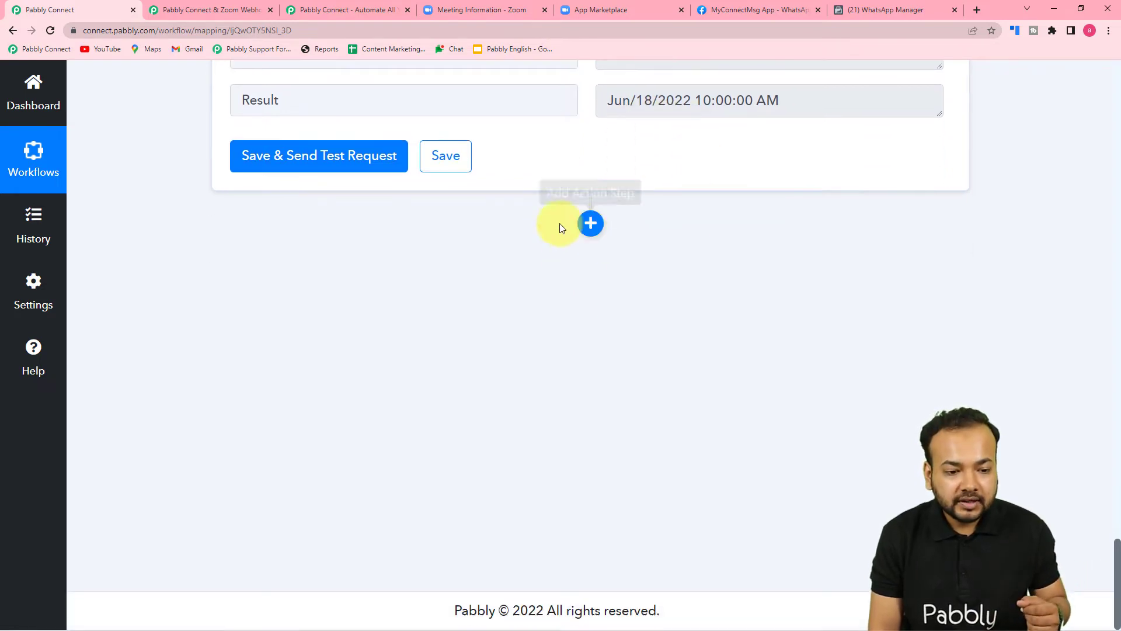
left_click(591, 223)
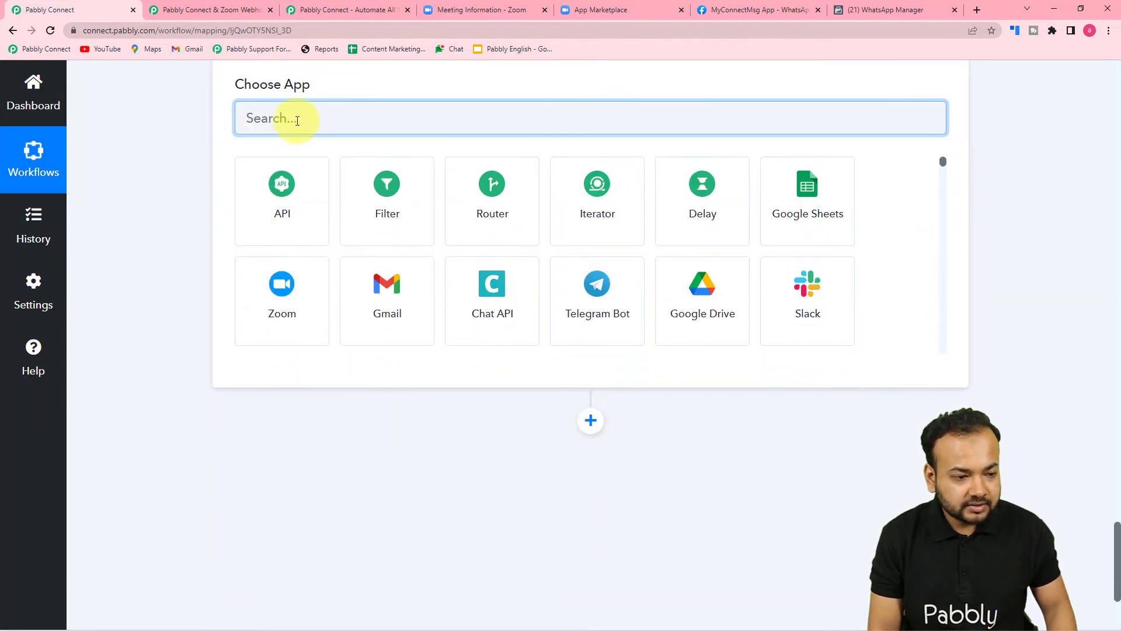
type("text")
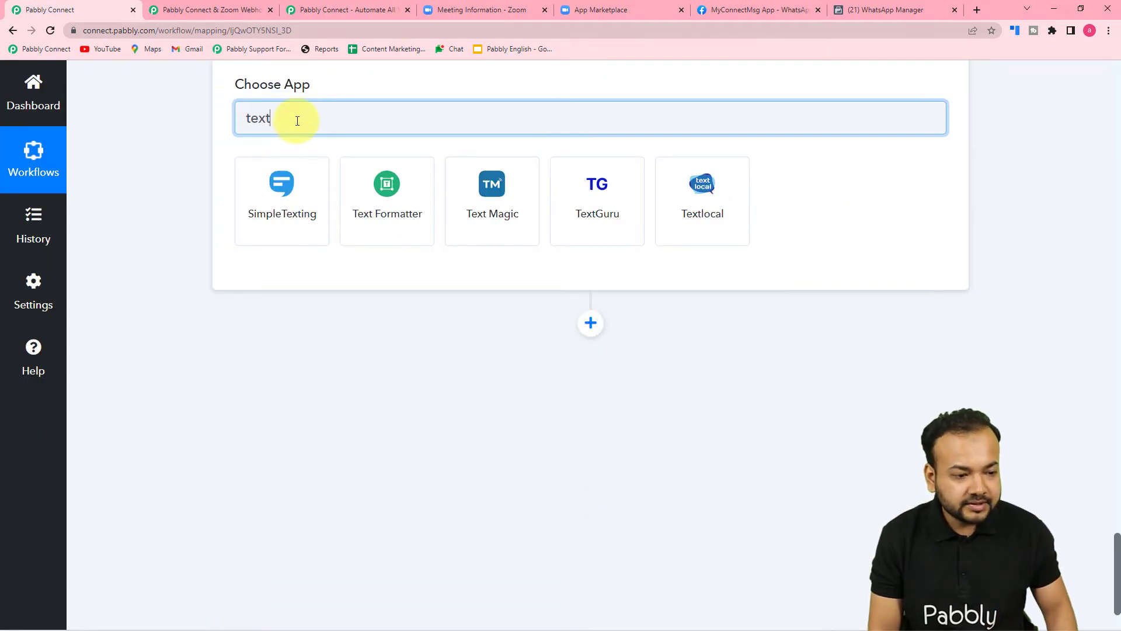
left_click(380, 192)
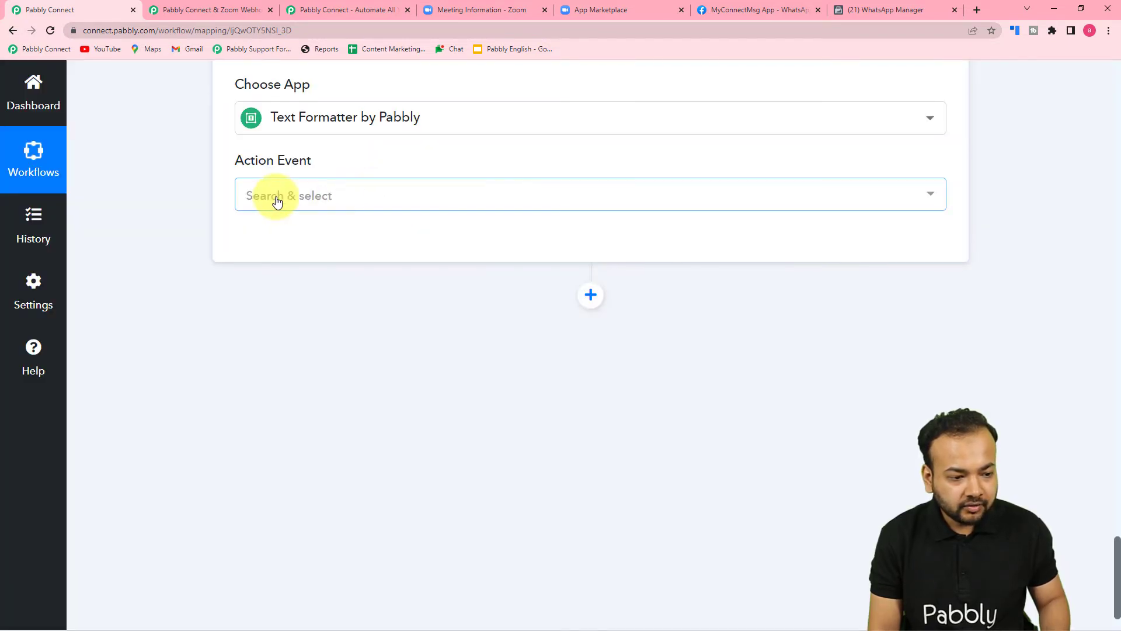
- Set the Text Formatter's action event to Split Text and connect it
left_click(276, 200)
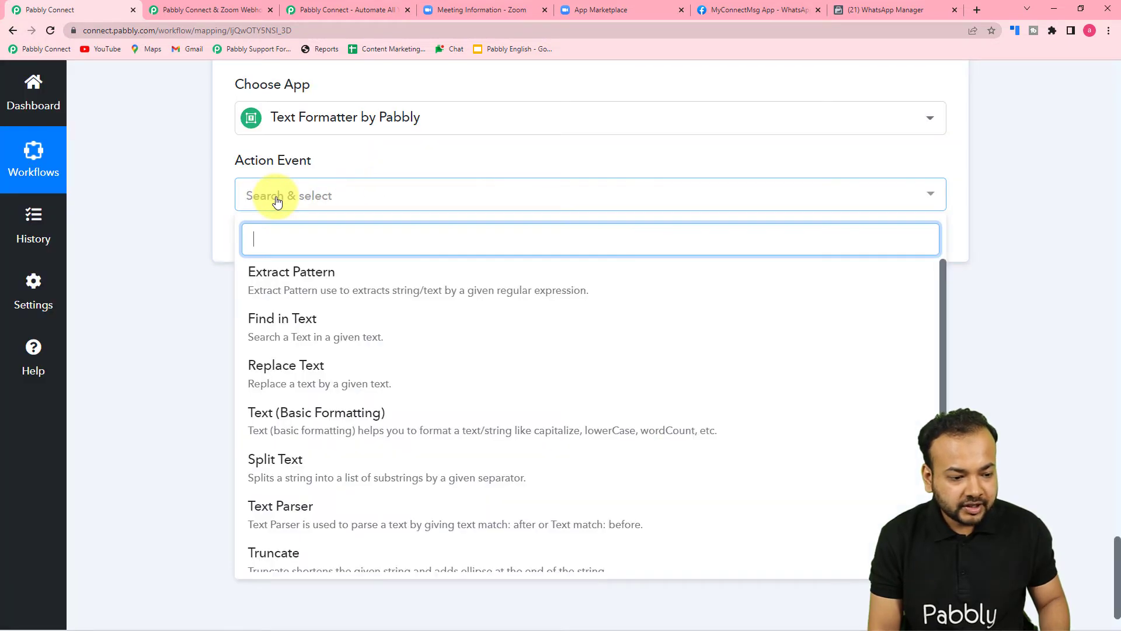
left_click(290, 460)
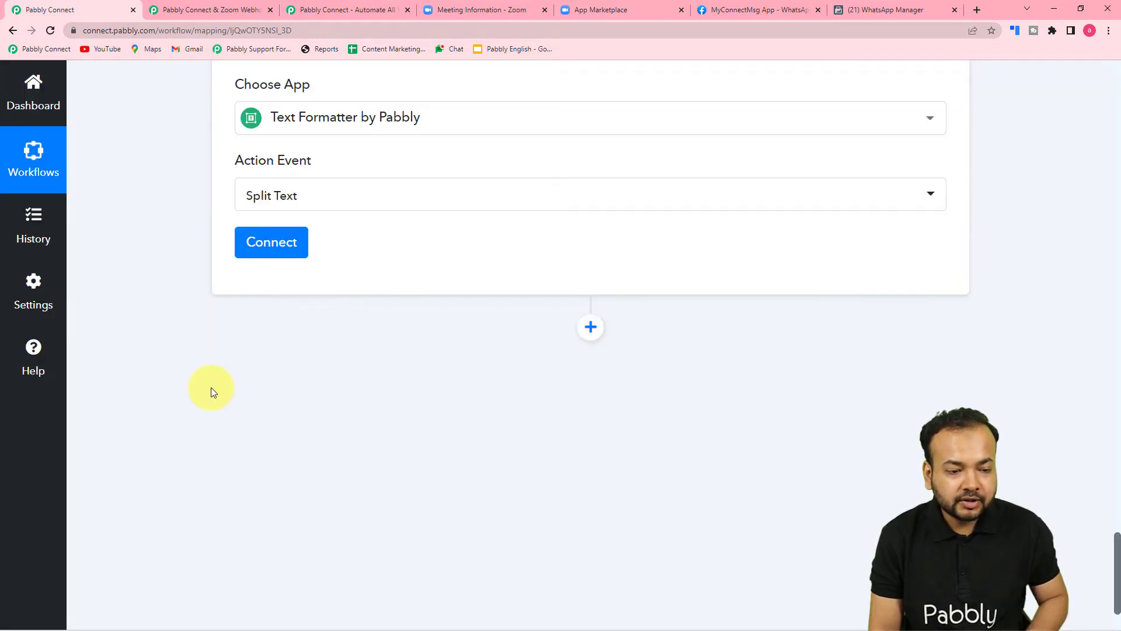
scroll(571, 261, "up", 8)
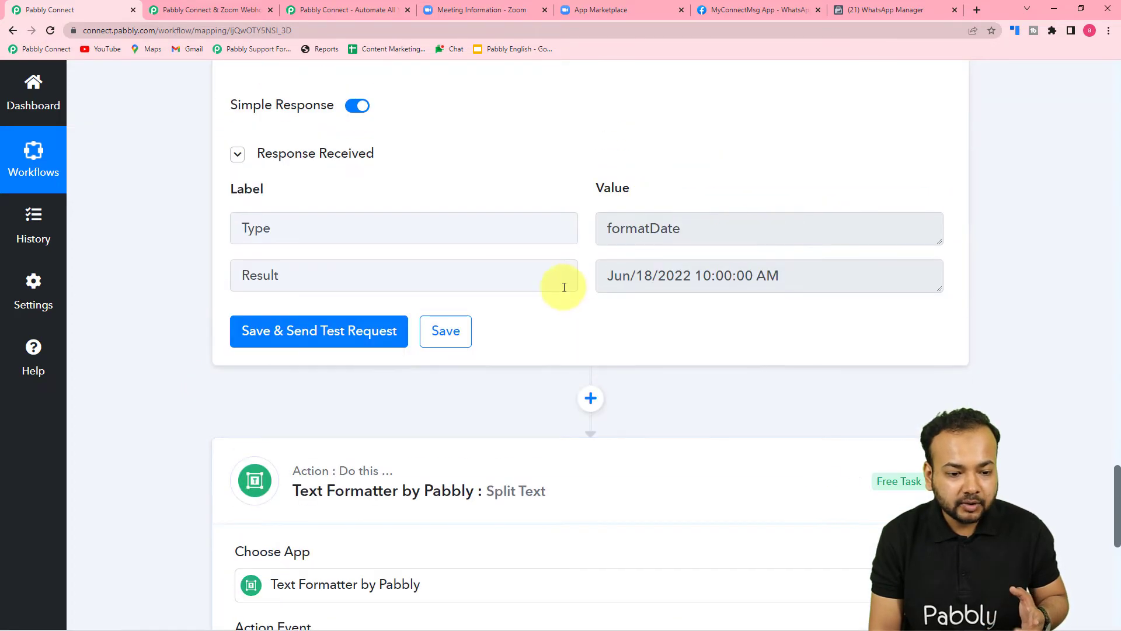
scroll(571, 283, "down", 3)
scroll(564, 292, "down", 2)
left_click(280, 415)
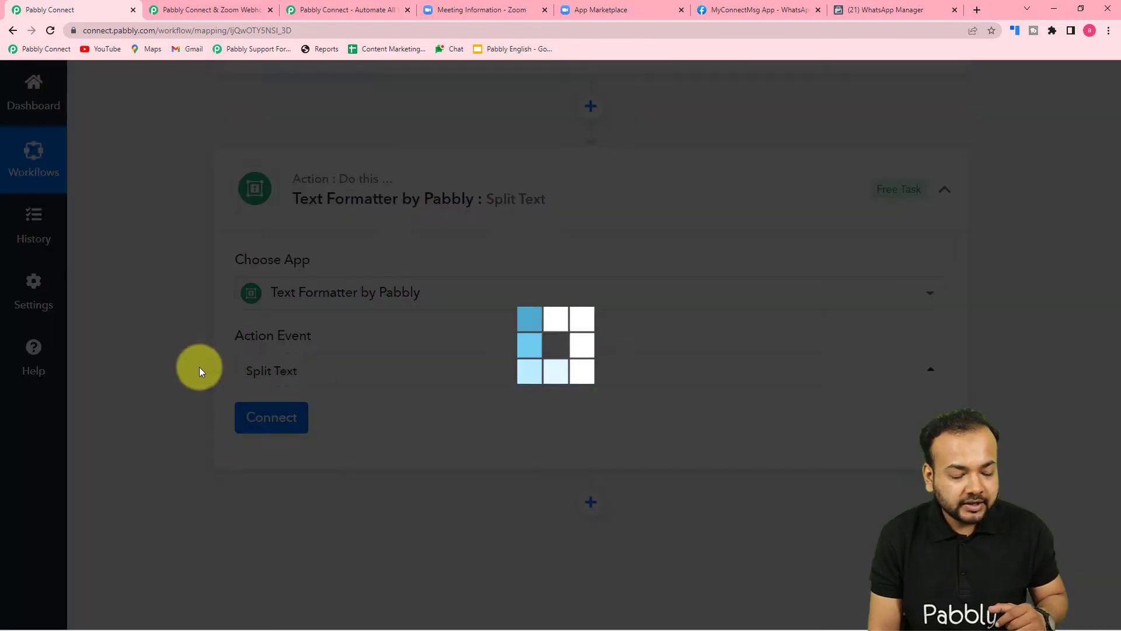
scroll(198, 367, "down", 6)
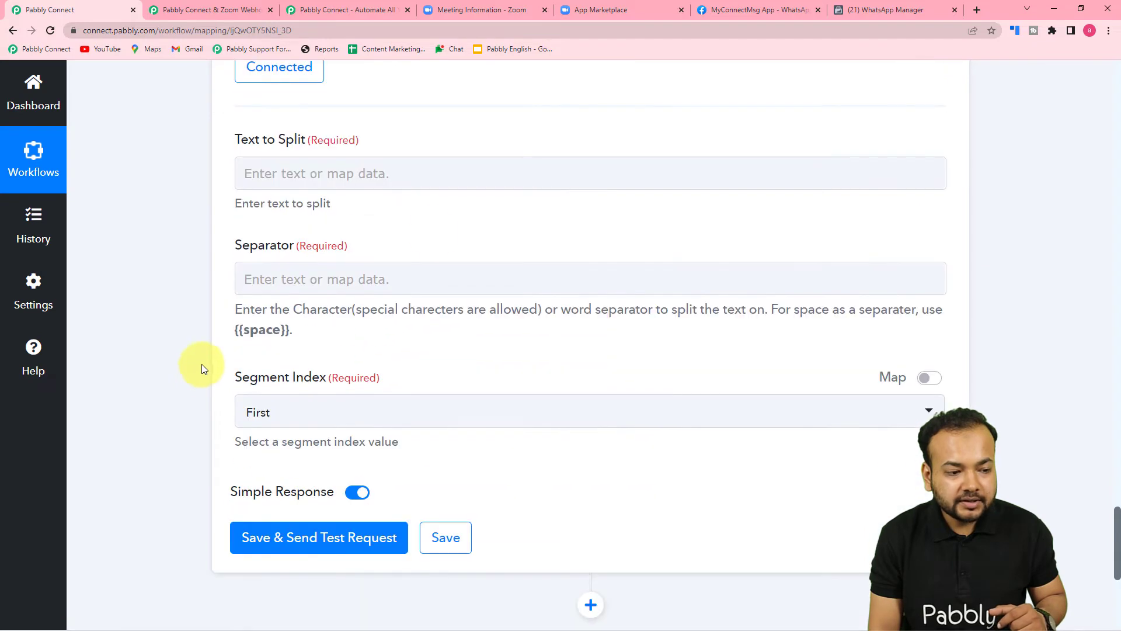
- Map the Result of the date formatter step into the Text to Split field
scroll(555, 220, "up", 7)
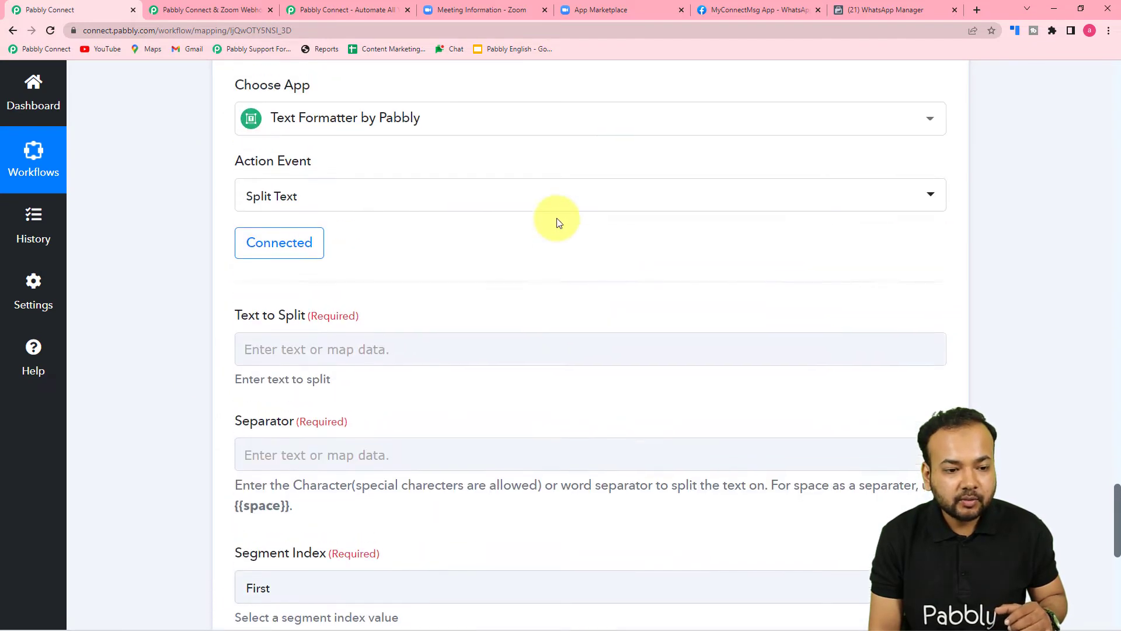
scroll(558, 224, "up", 3)
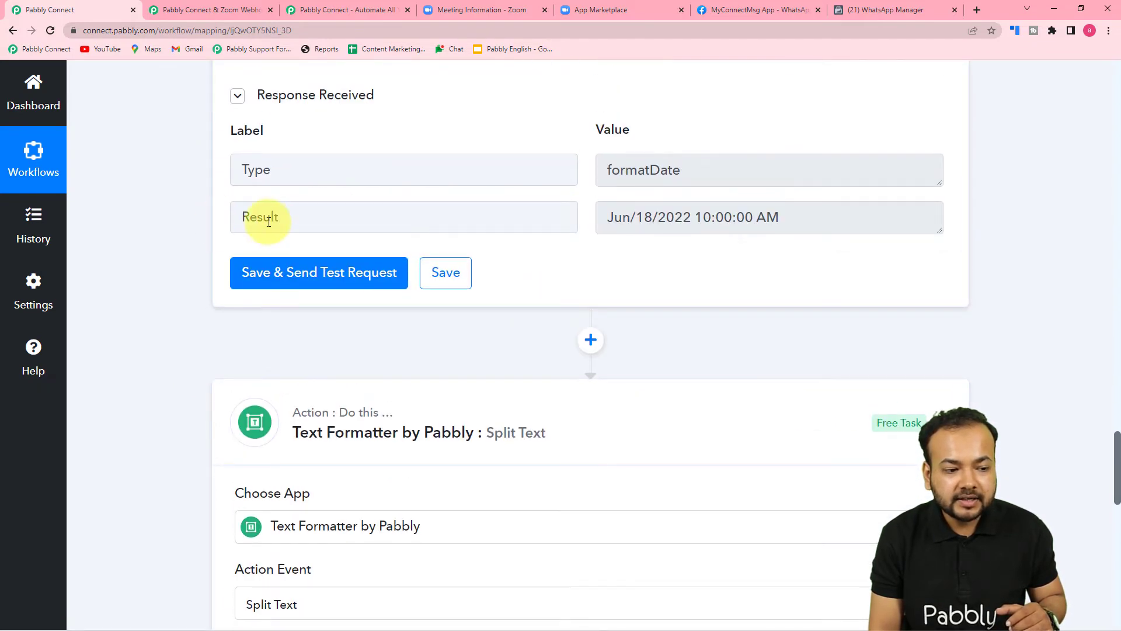
scroll(99, 229, "down", 12)
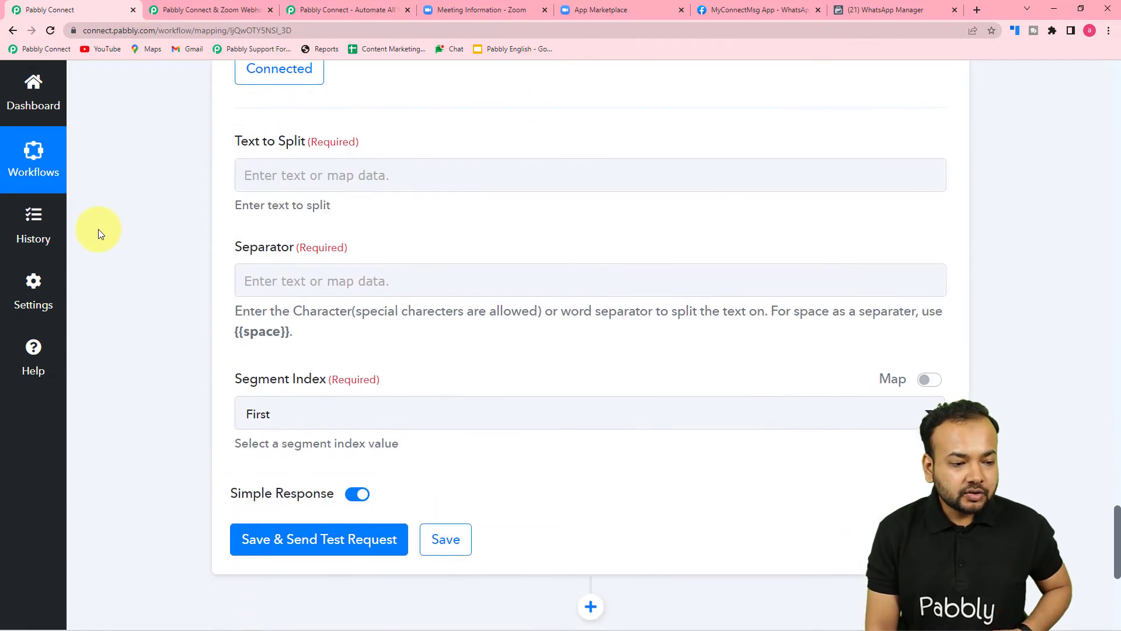
scroll(295, 146, "up", 1)
left_click(296, 116)
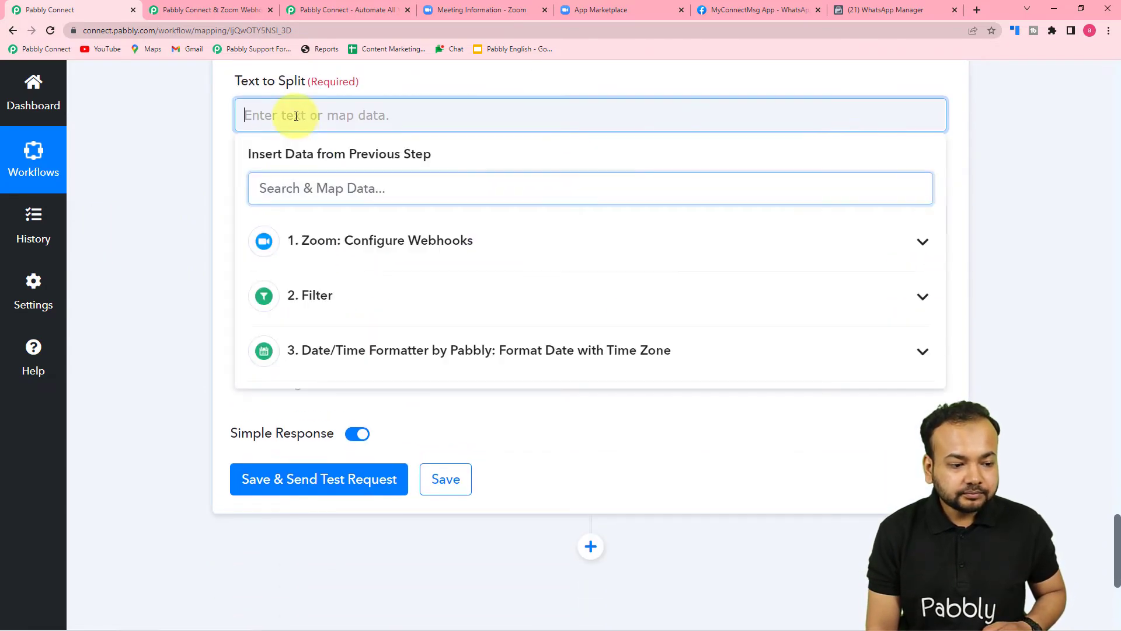
left_click(323, 367)
left_click(320, 431)
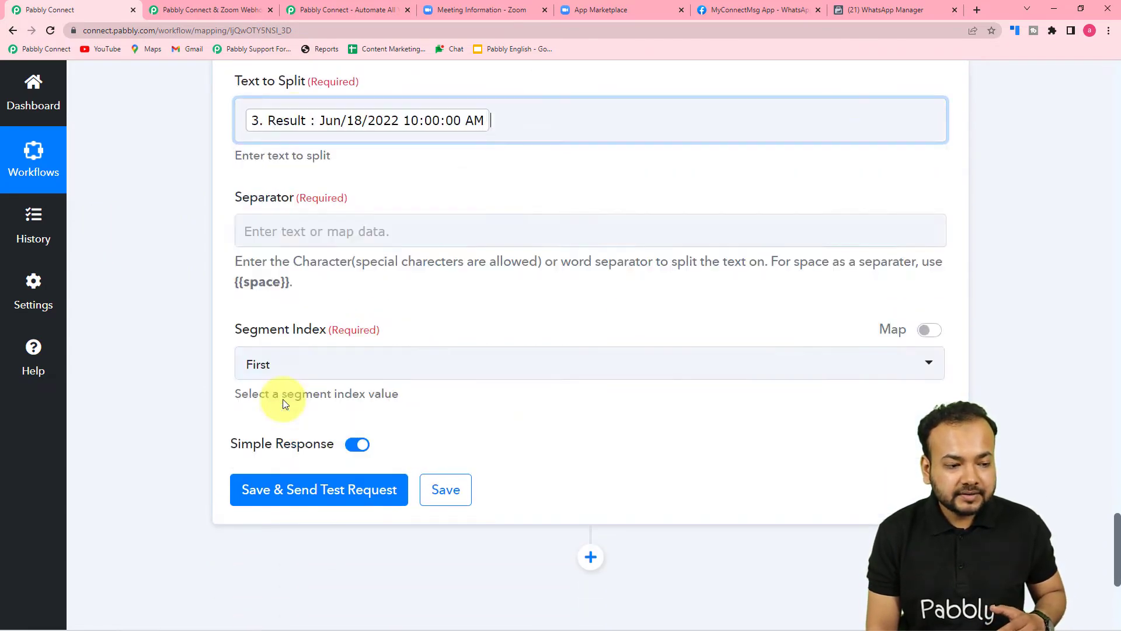
left_click(163, 297)
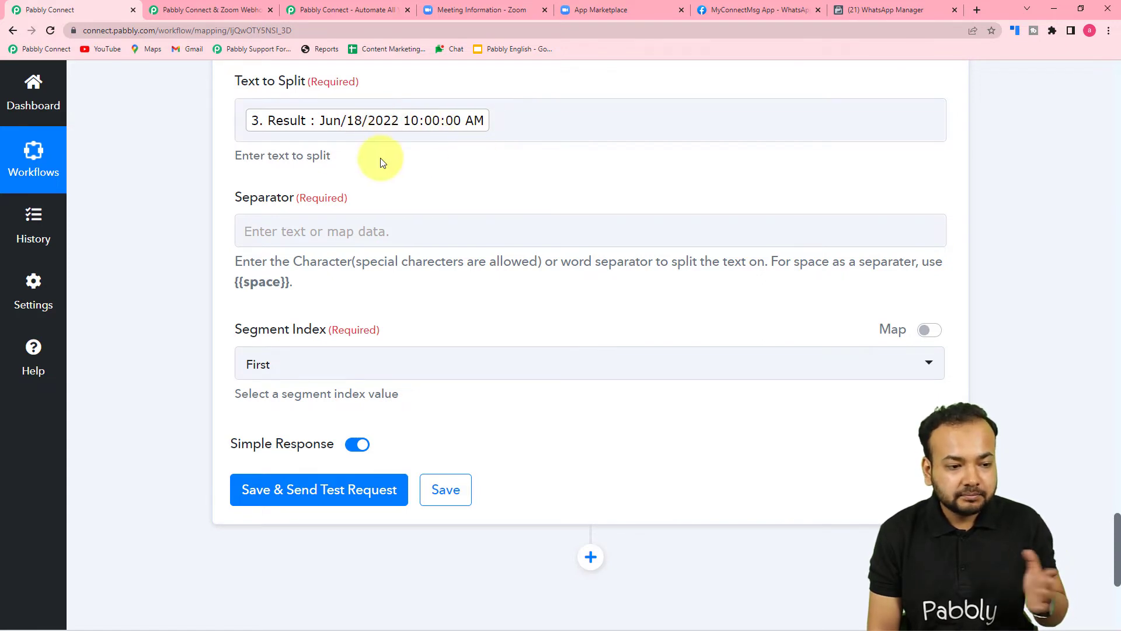
- Copy {{space}} from the help text and enter it as the separator for the text split
scroll(381, 164, "down", 3)
scroll(356, 231, "up", 2)
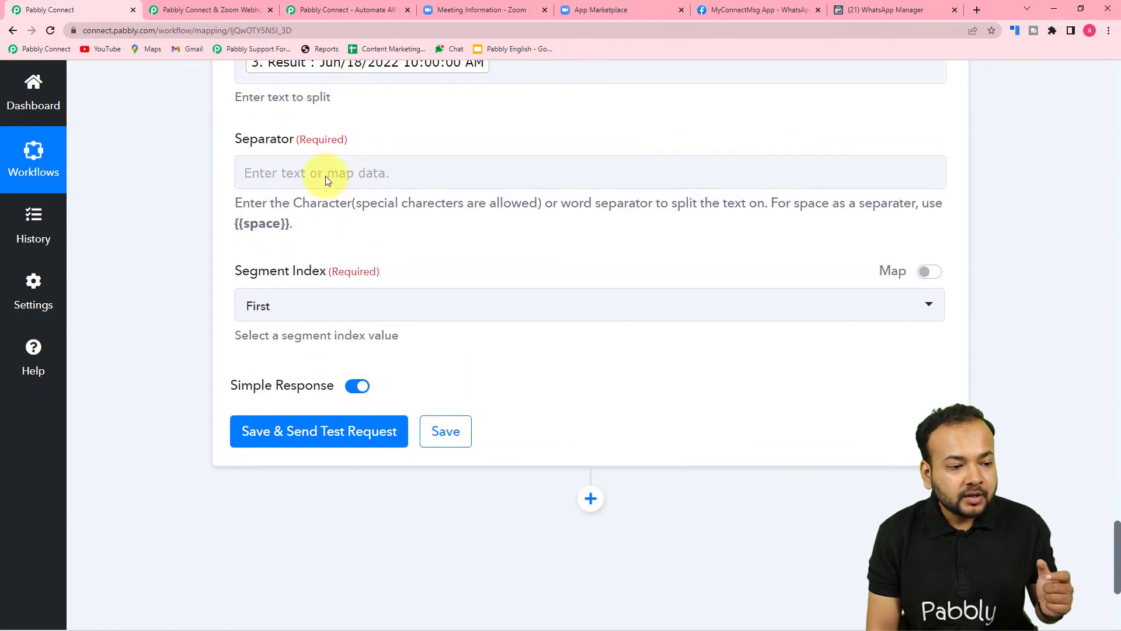
left_click(302, 173)
left_click(273, 127)
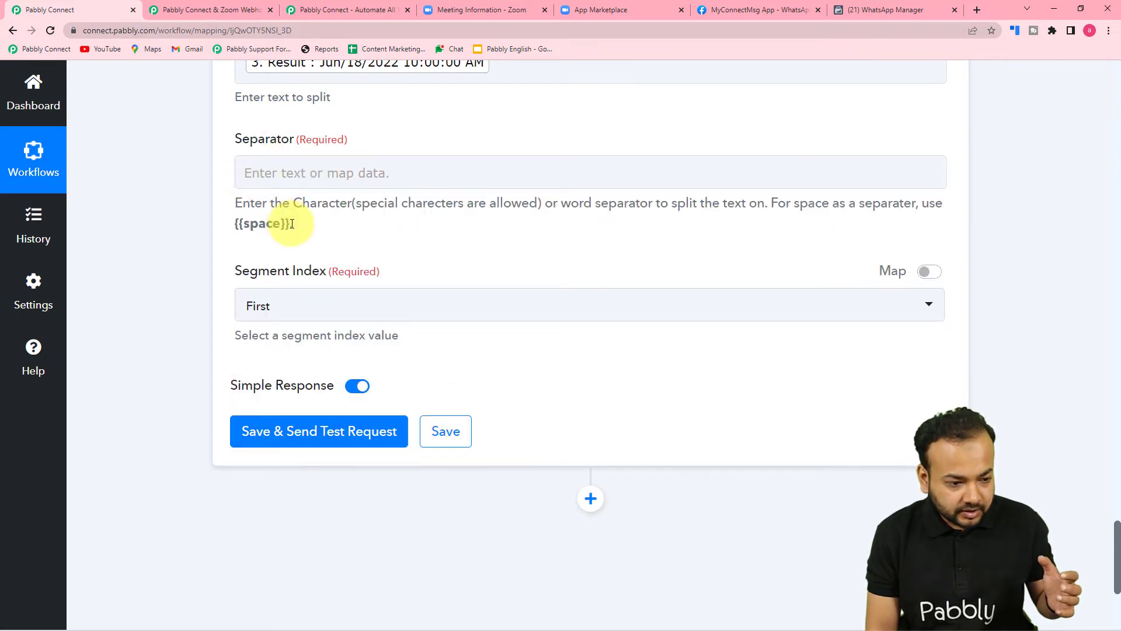
left_click_drag(289, 225, 237, 230)
key("ctrl+c")
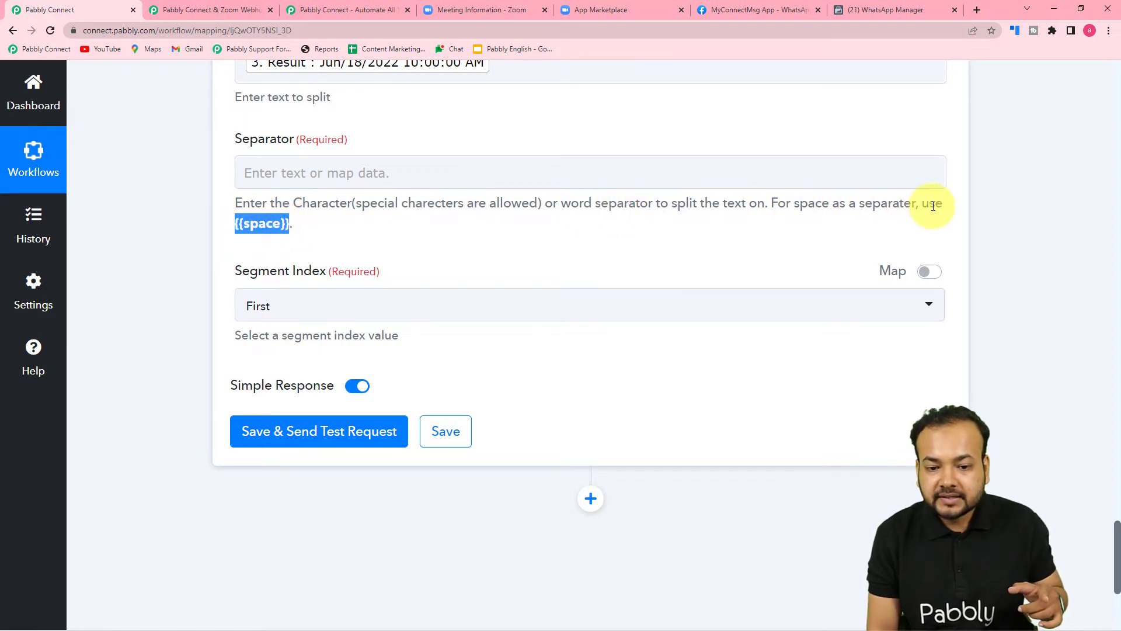
right_click(281, 233)
left_click(304, 244)
left_click(275, 176)
right_click(281, 175)
left_click(311, 270)
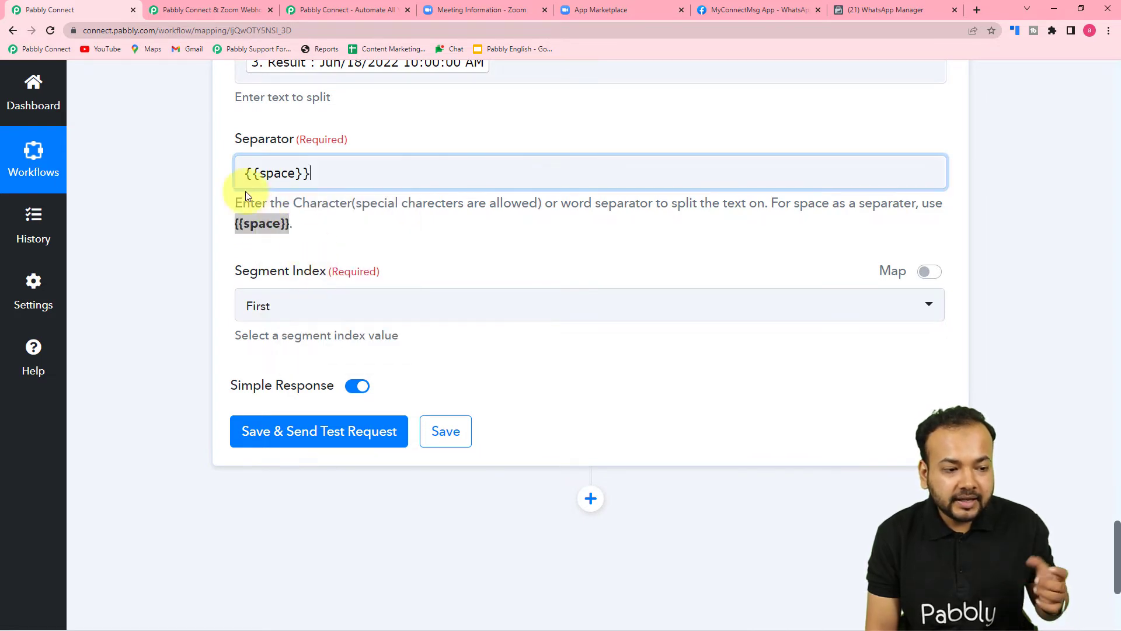
- Set the segment index of the text split to All
scroll(303, 222, "down", 2)
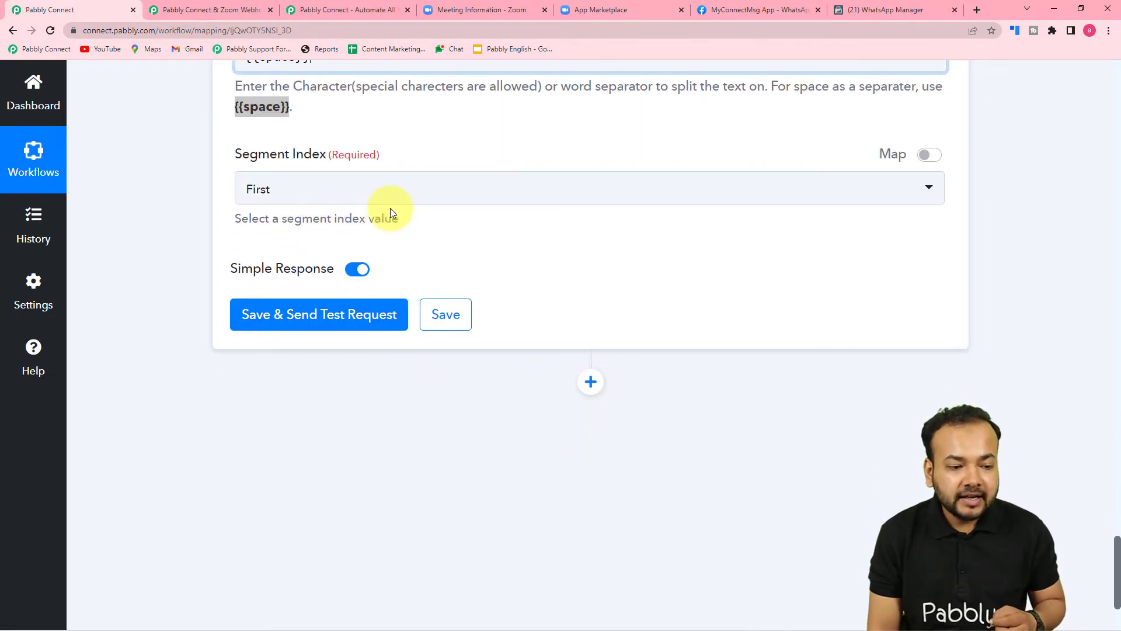
scroll(401, 207, "up", 4)
scroll(400, 208, "up", 3)
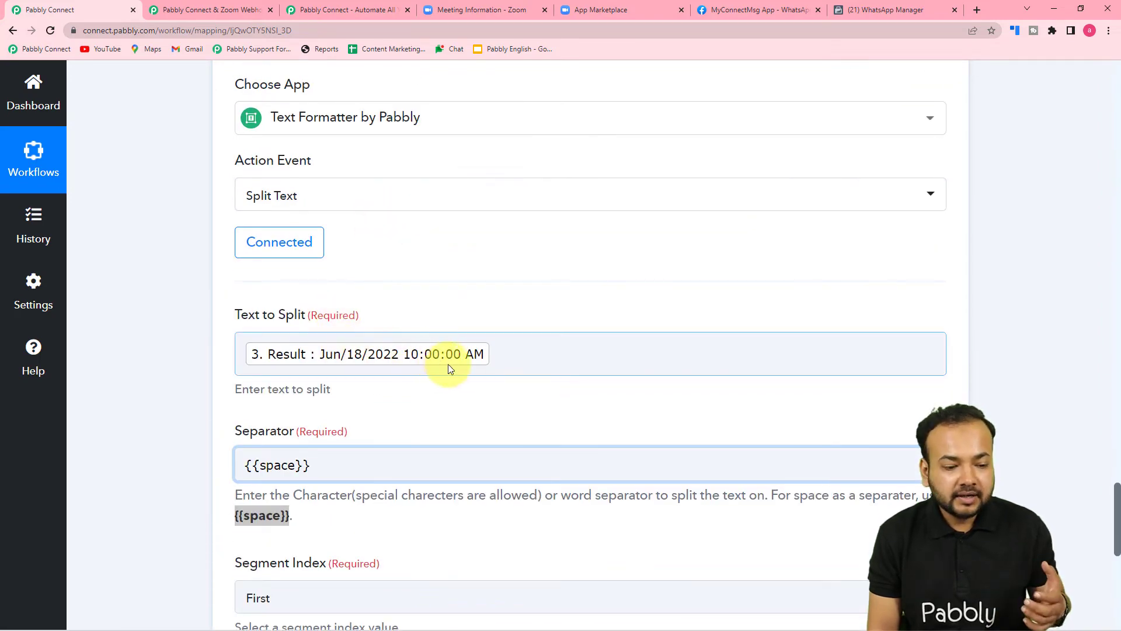
scroll(466, 370, "down", 2)
scroll(466, 369, "down", 4)
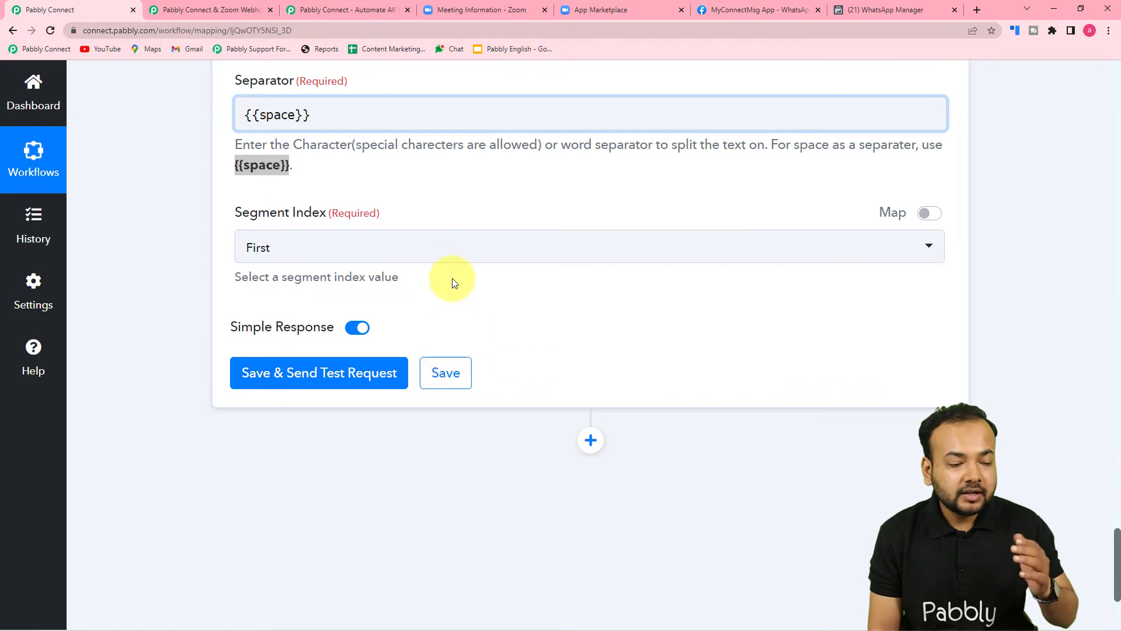
left_click(325, 257)
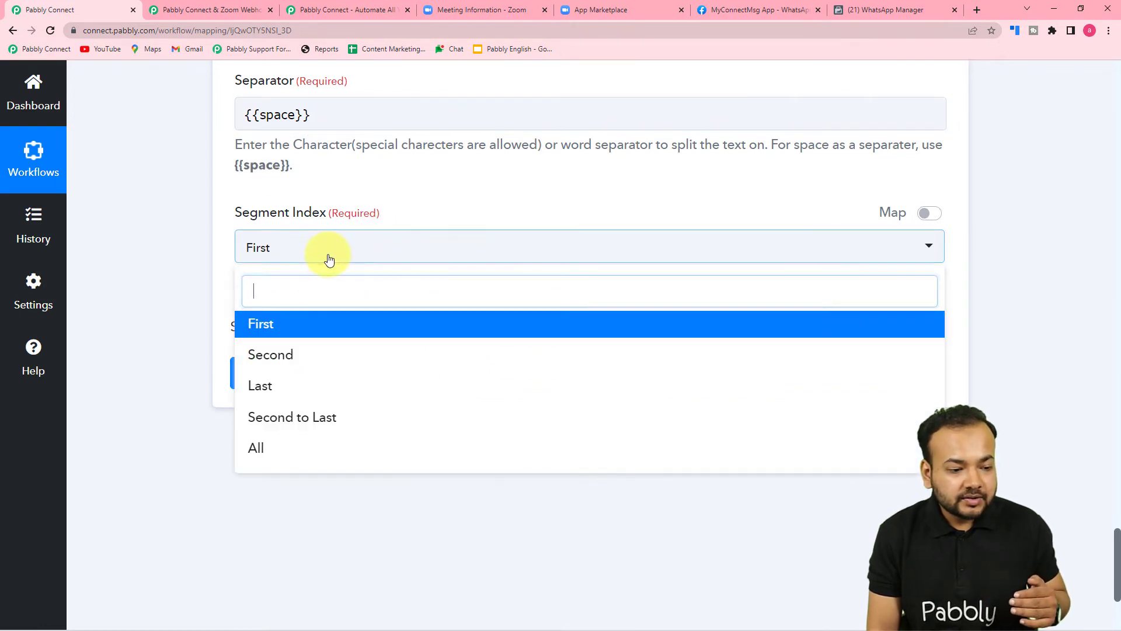
left_click(260, 447)
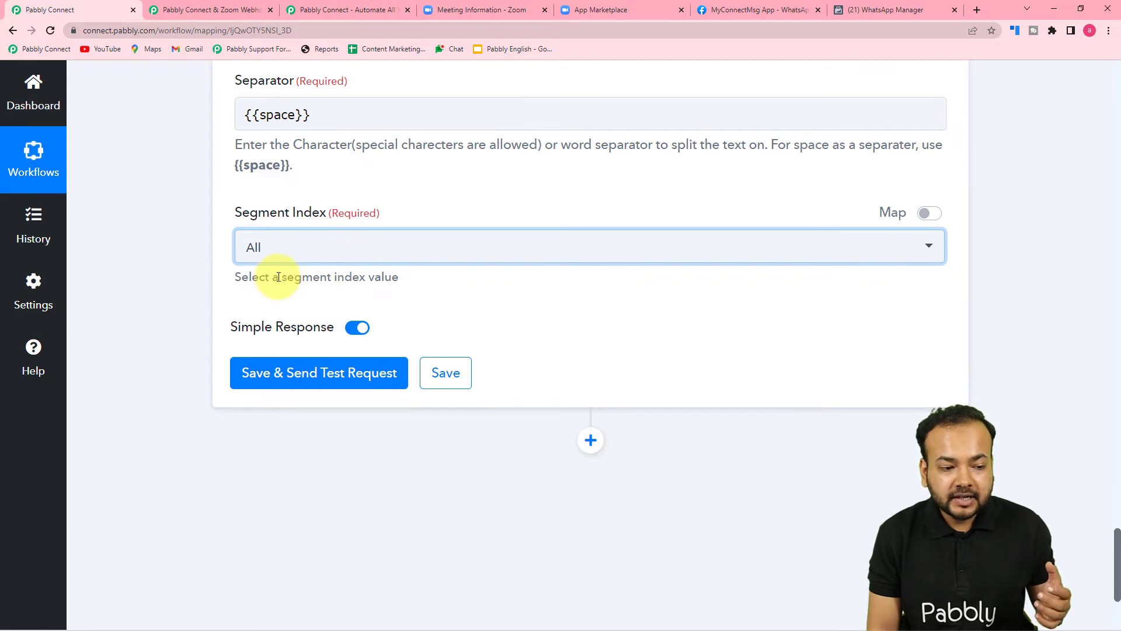
- Save the text split with a test request and check the separated date and time in its response
left_click(252, 373)
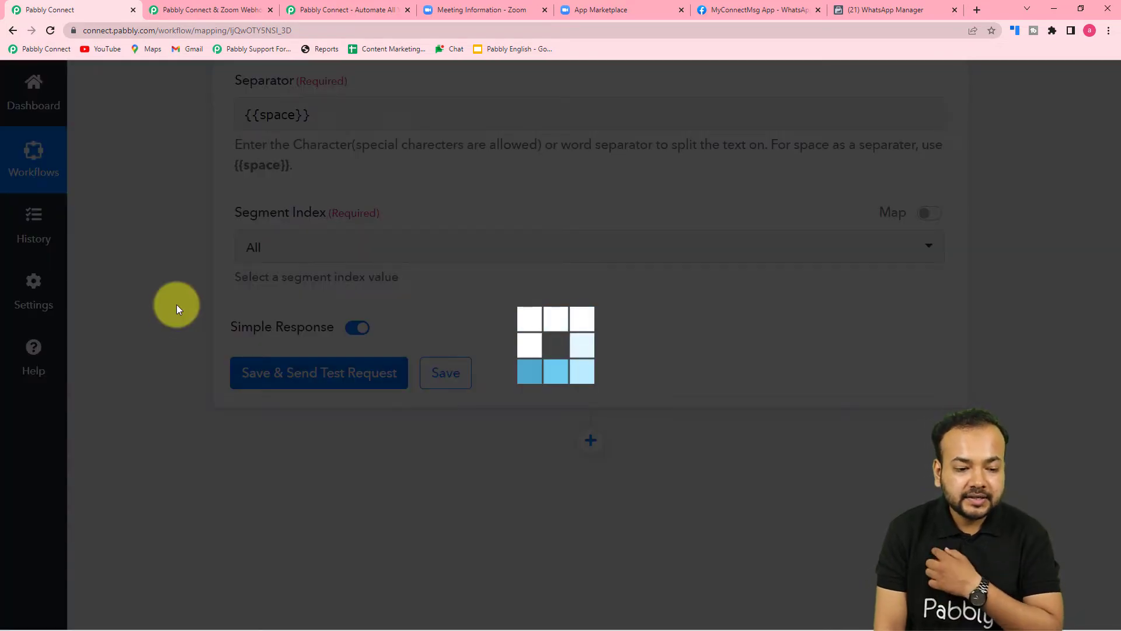
scroll(176, 303, "down", 4)
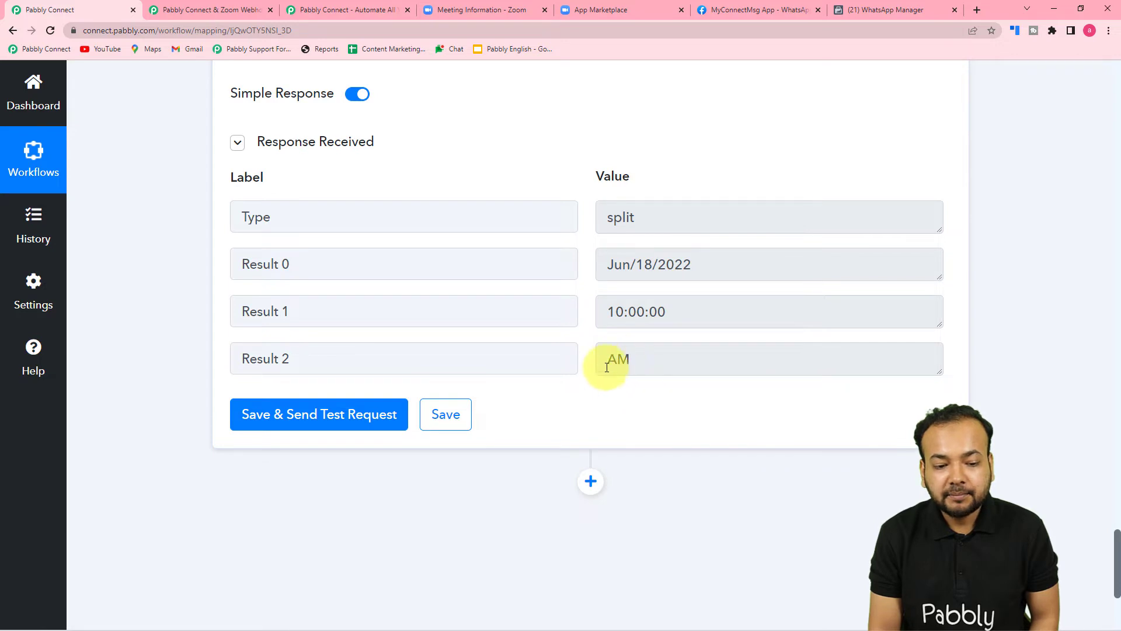
scroll(664, 368, "down", 3)
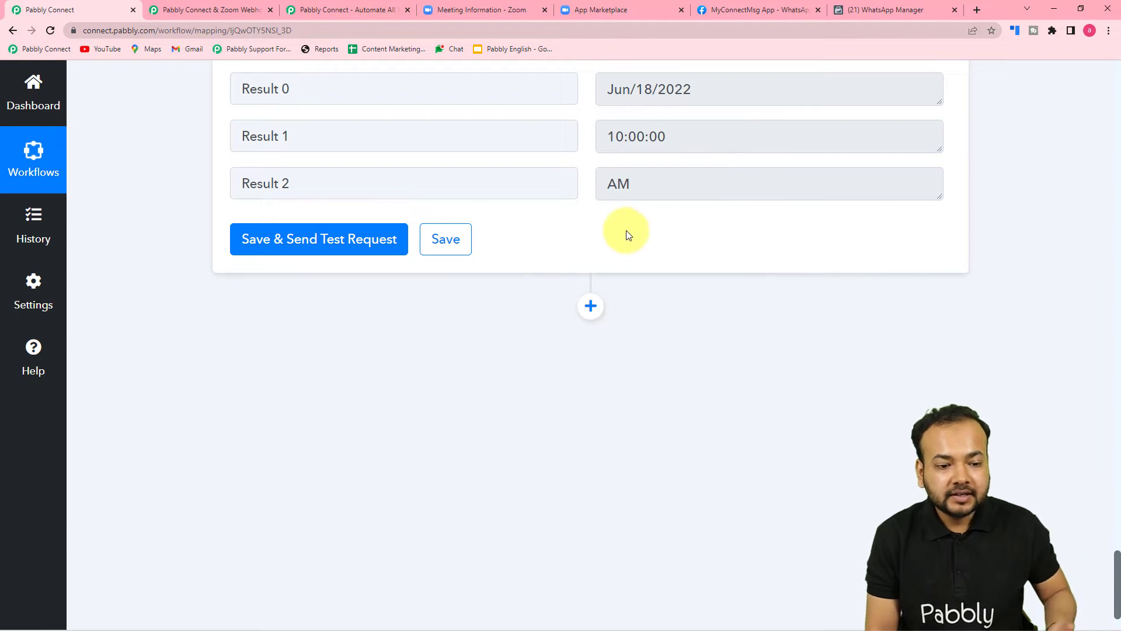
- Add a WhatsApp Cloud API action after the text split, with Send Template Message as its action event
left_click(592, 307)
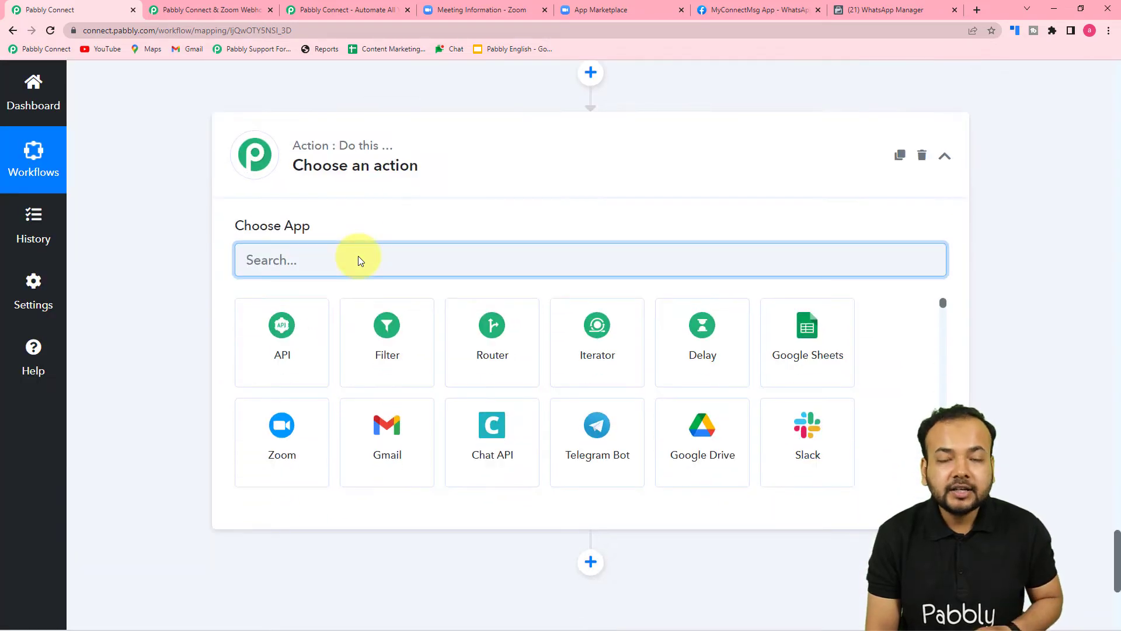
type("what")
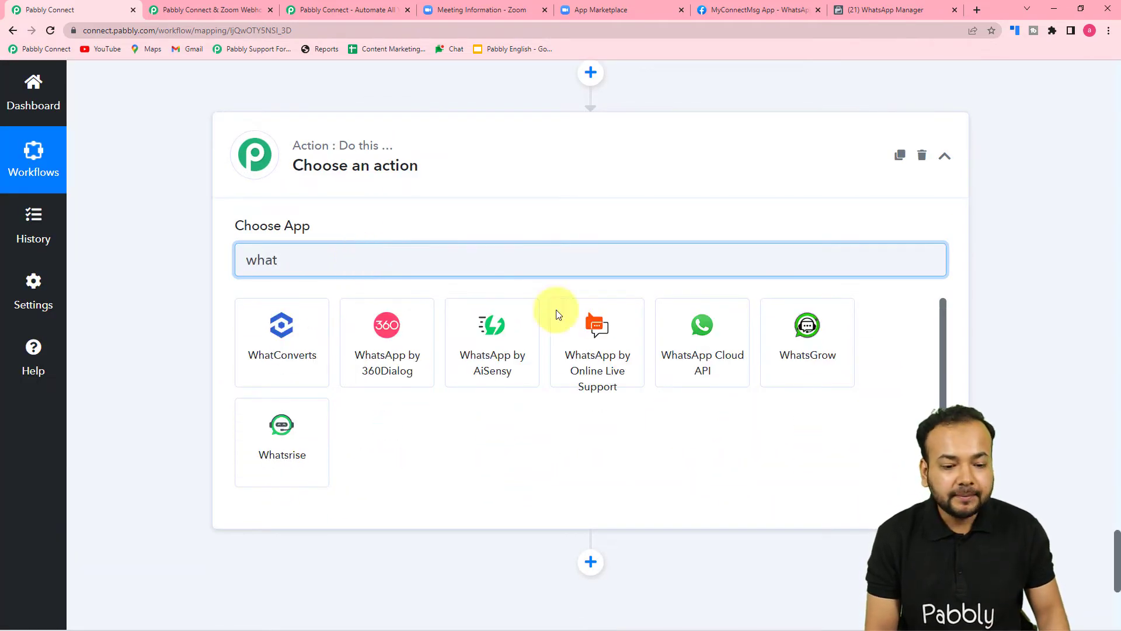
left_click(697, 336)
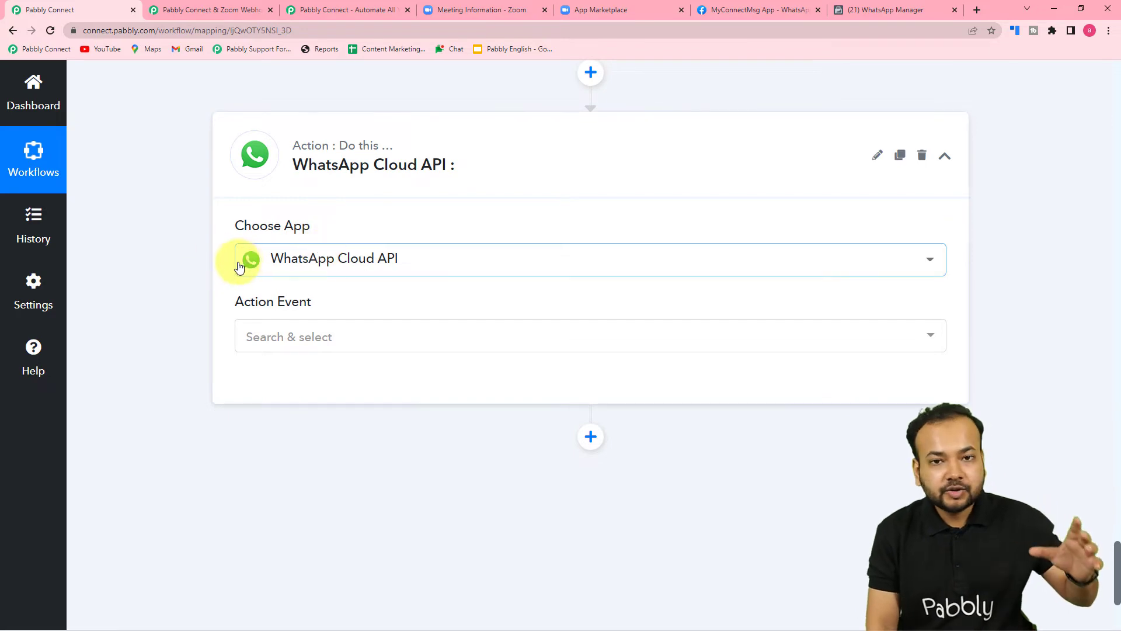
scroll(215, 233, "down", 3)
scroll(213, 233, "up", 3)
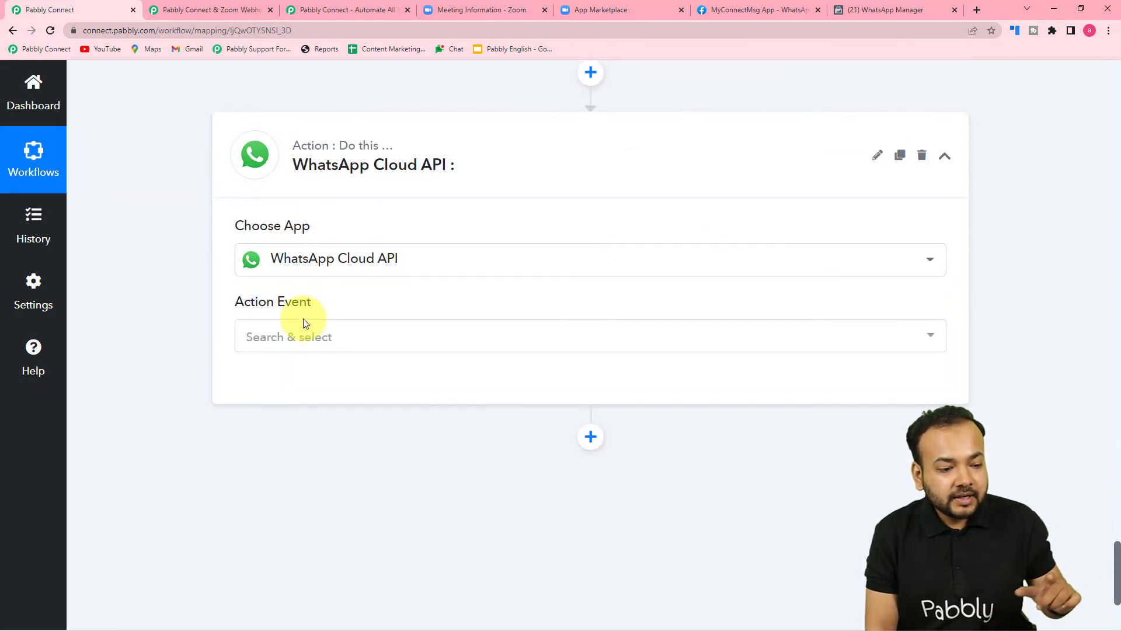
left_click(286, 340)
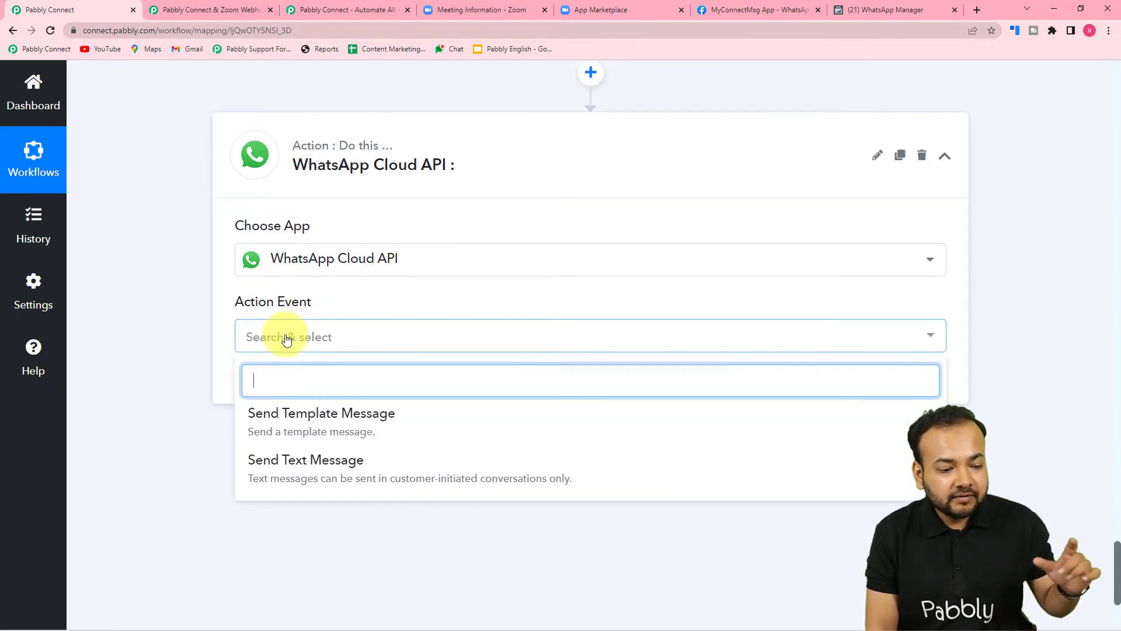
left_click(266, 421)
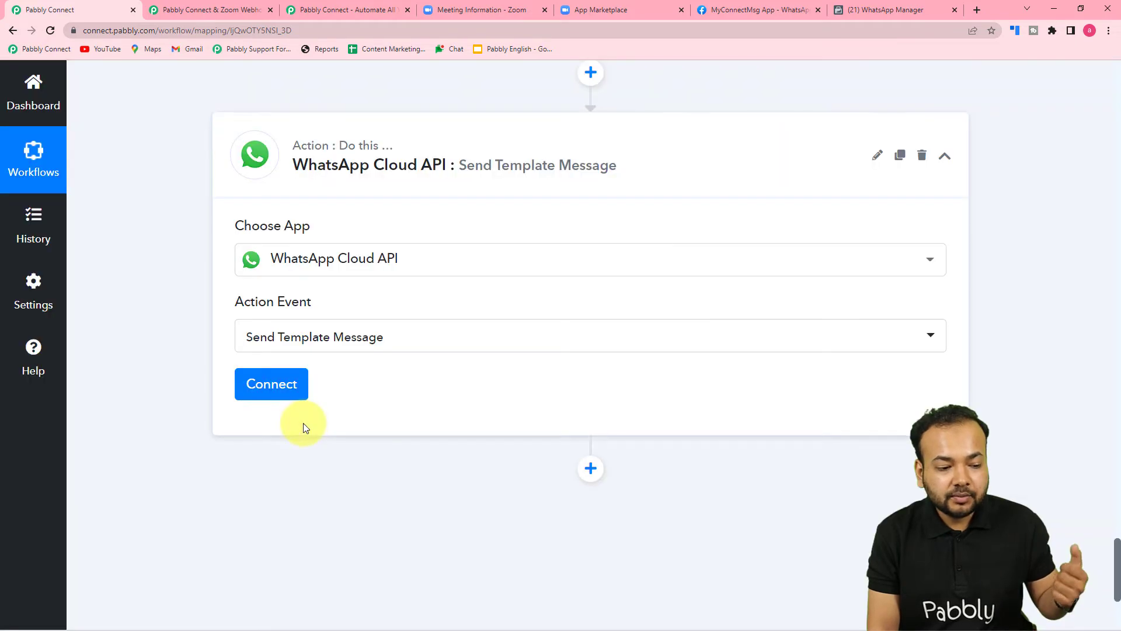
- Start a new WhatsApp Cloud API connection and review its name, token, phone number ID and business account ID fields
left_click(265, 385)
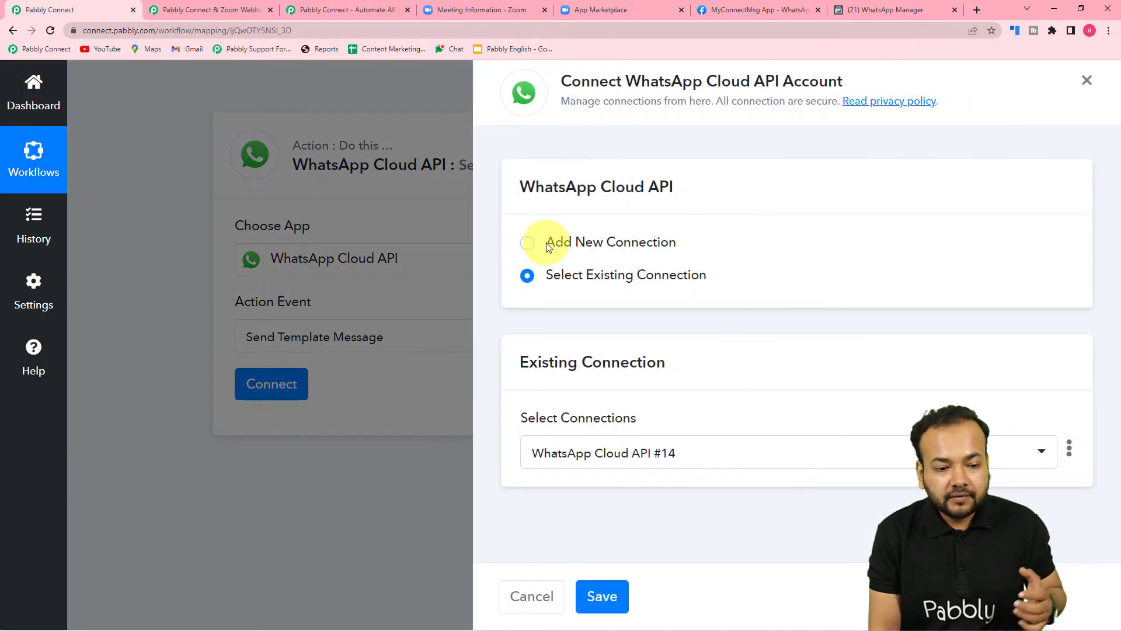
left_click(526, 243)
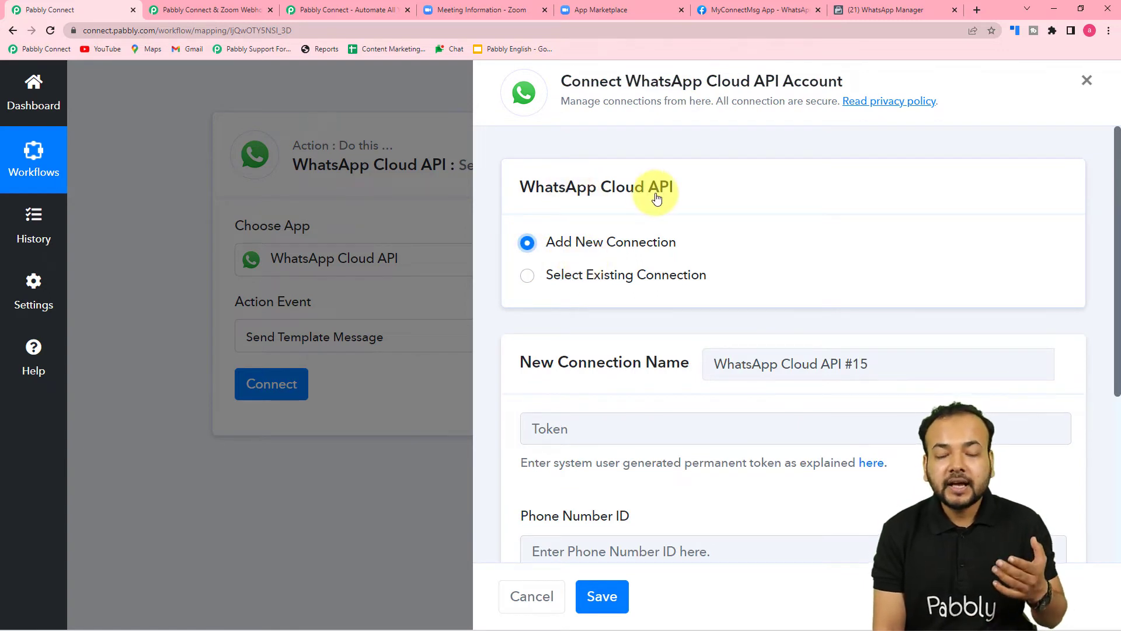
scroll(657, 198, "down", 3)
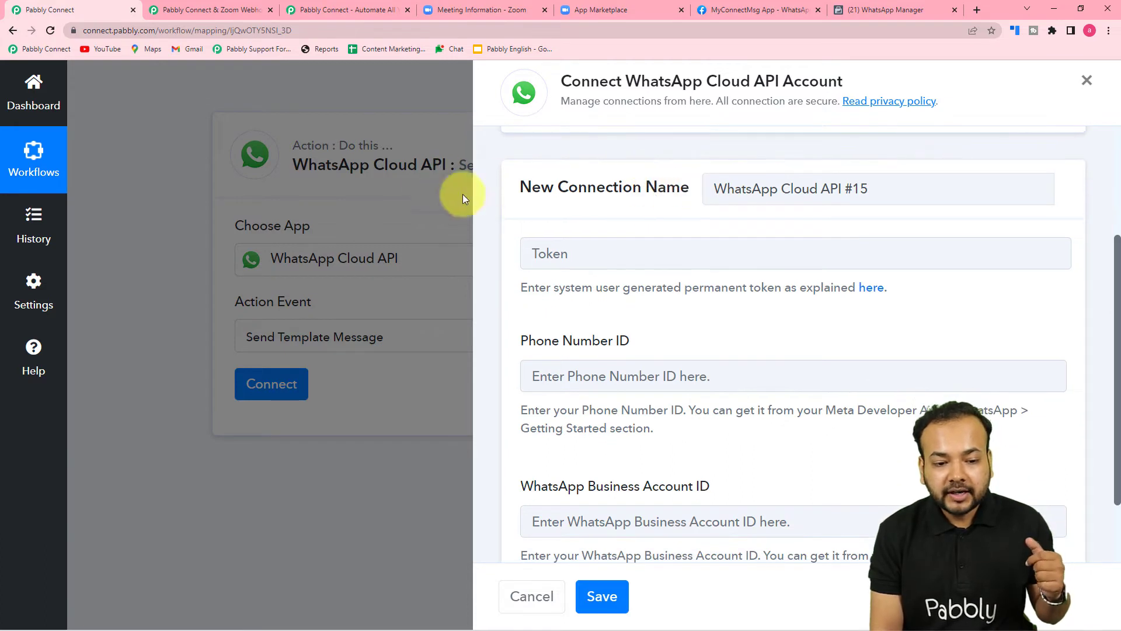
left_click(890, 195)
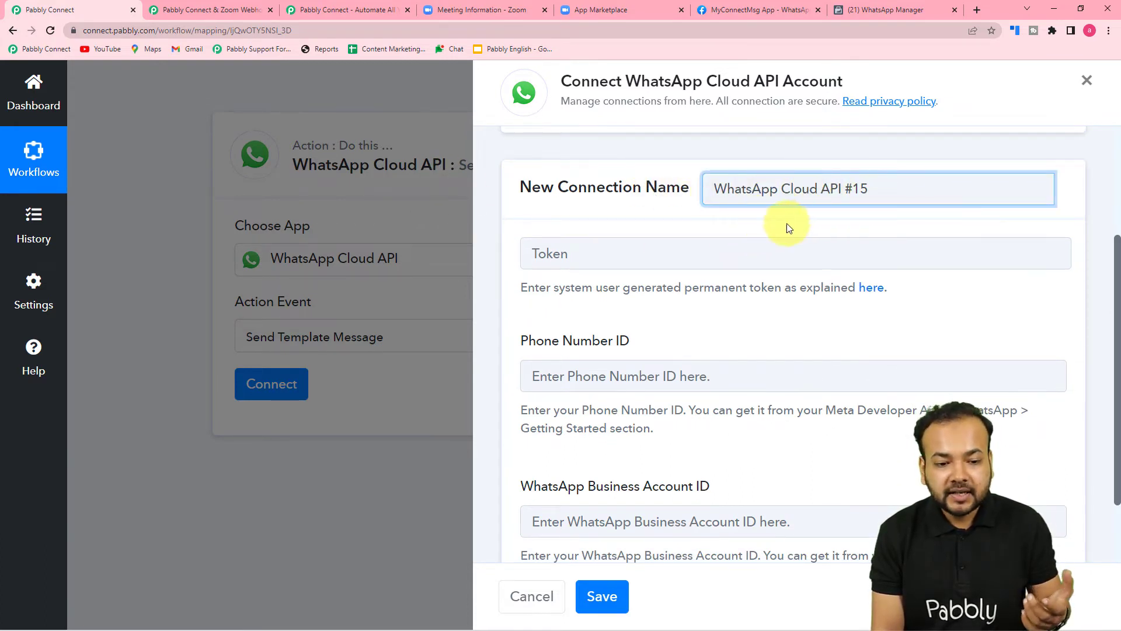
left_click(634, 221)
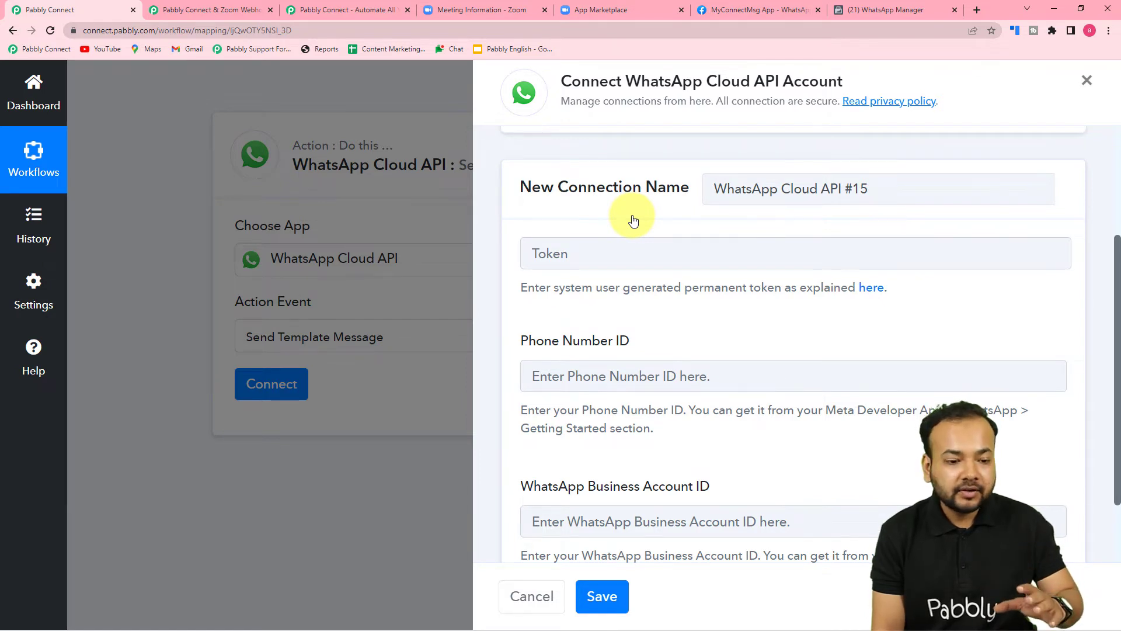
scroll(631, 219, "down", 2)
scroll(583, 190, "up", 1)
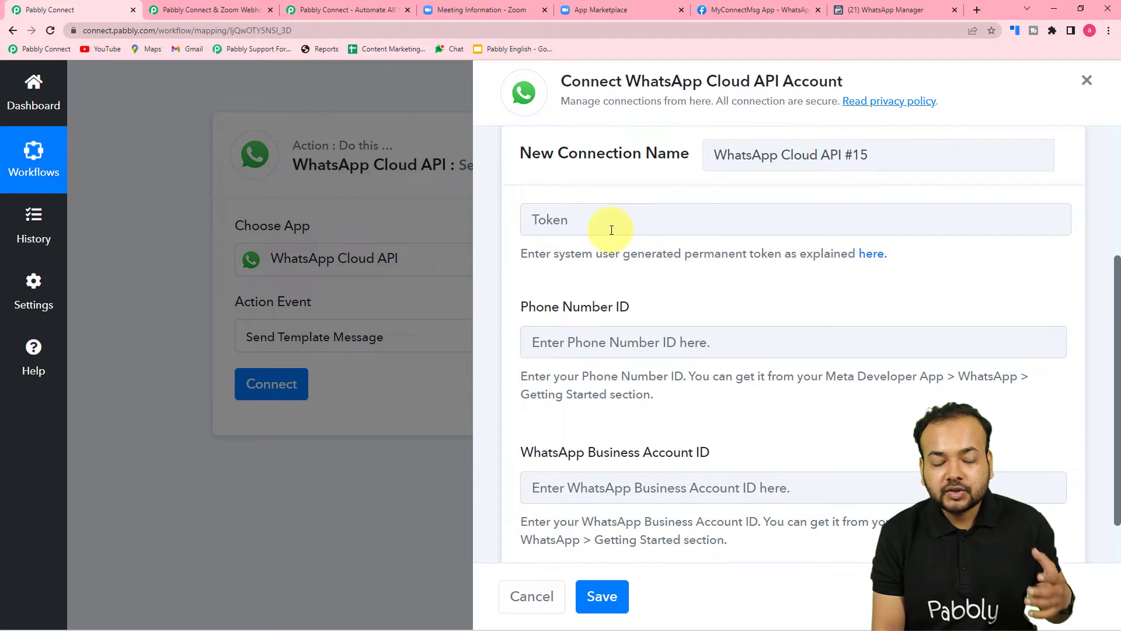
- Review the connection's required credential fields and open the linked explanation for generating the permanent token
scroll(612, 230, "down", 1)
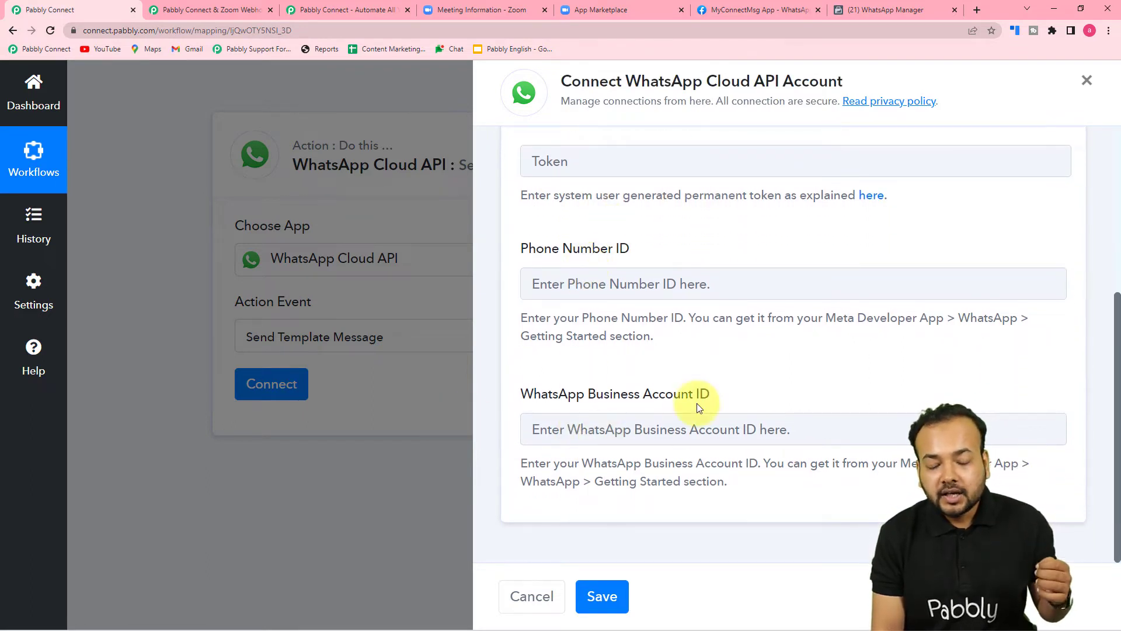
scroll(707, 389, "up", 3)
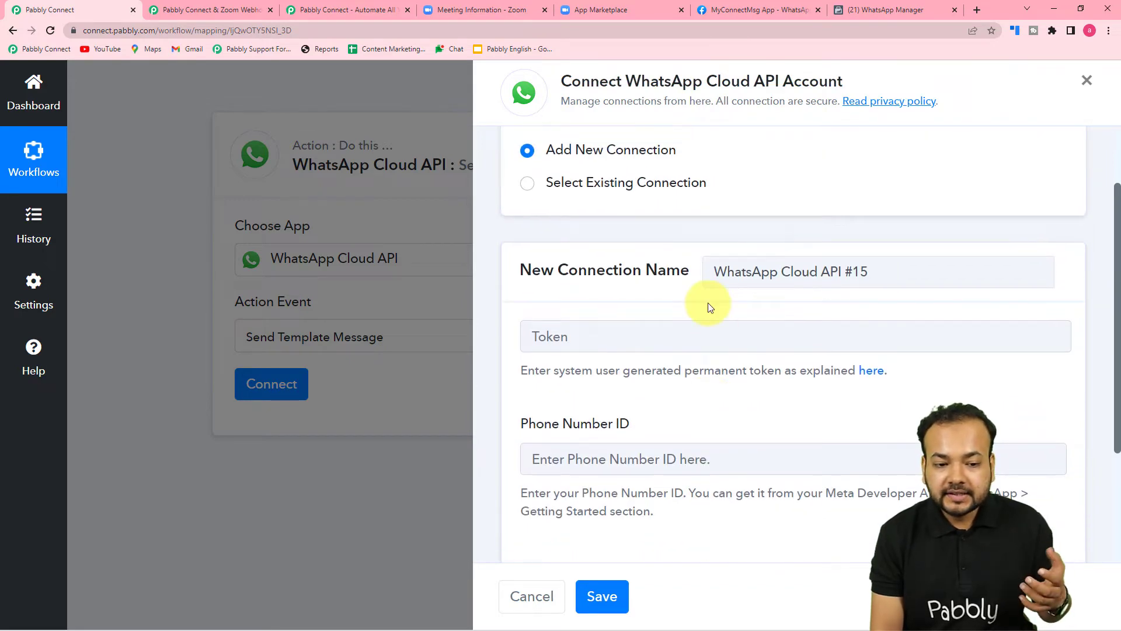
scroll(709, 307, "down", 3)
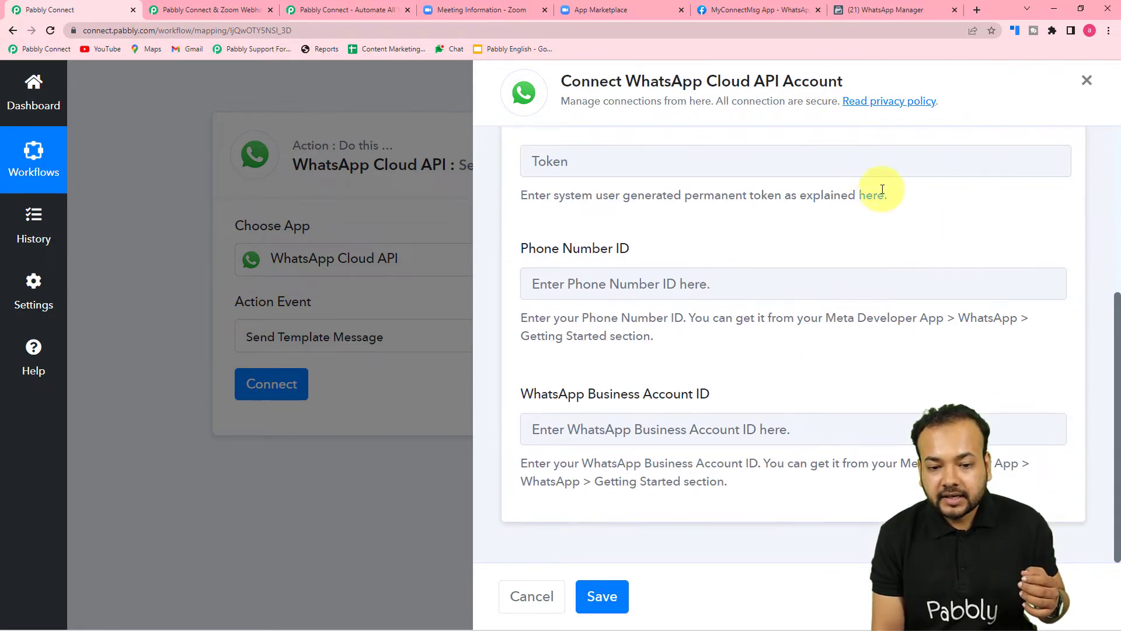
left_click(871, 196)
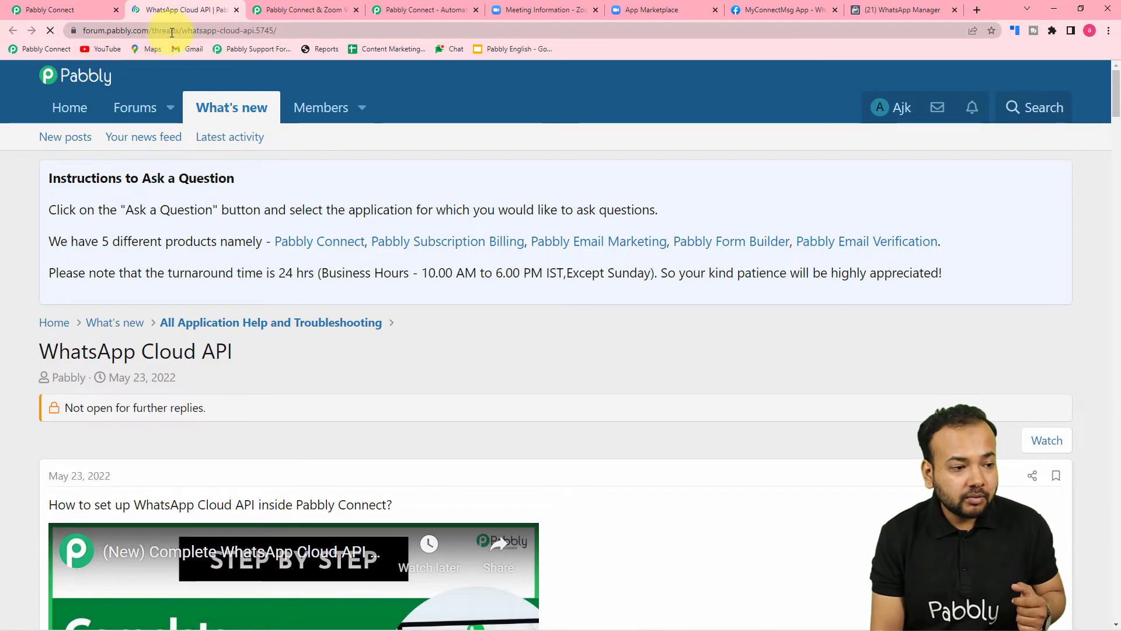
- Examine the WhatsApp Cloud API forum guide, covering the setup and permanent token videos, pricing documentation and webhook notification instructions
scroll(291, 214, "down", 5)
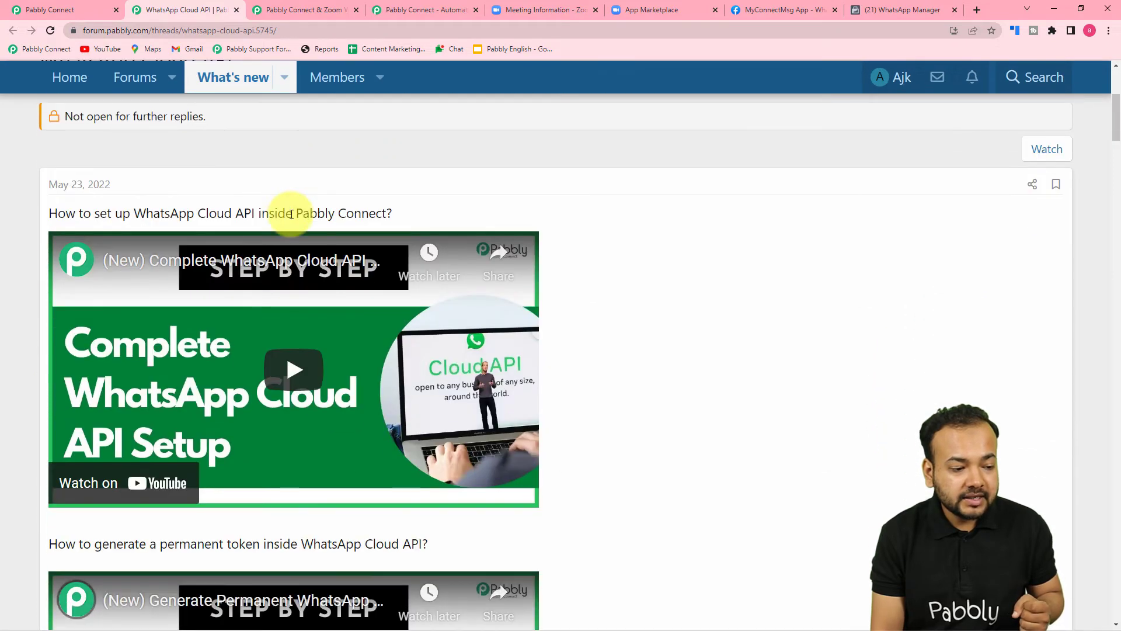
scroll(237, 265, "down", 1)
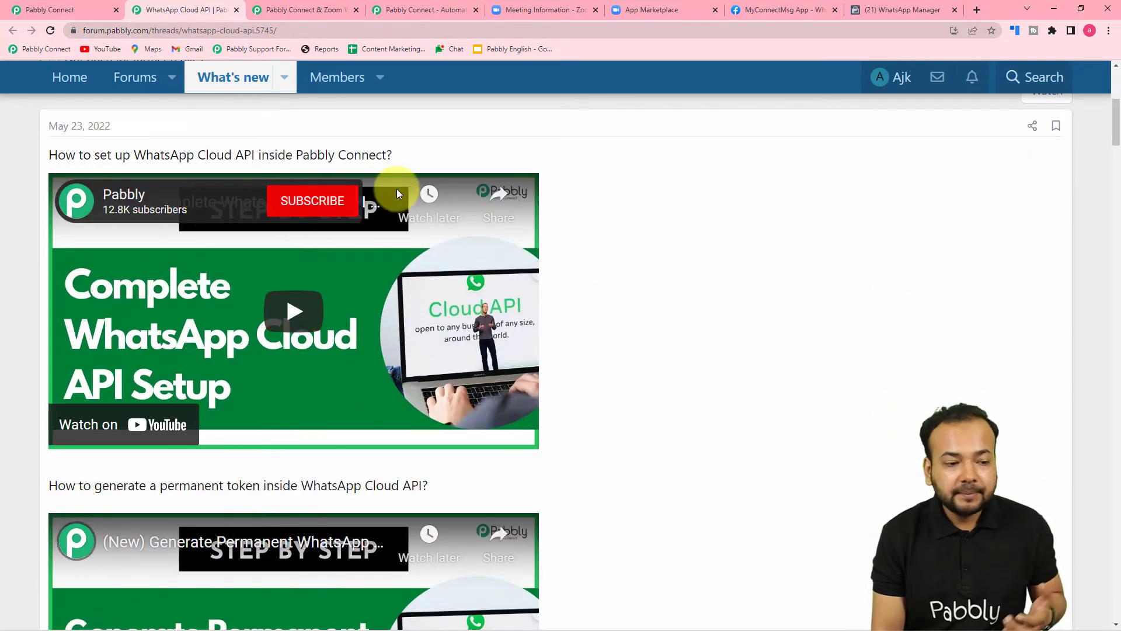
scroll(450, 175, "down", 7)
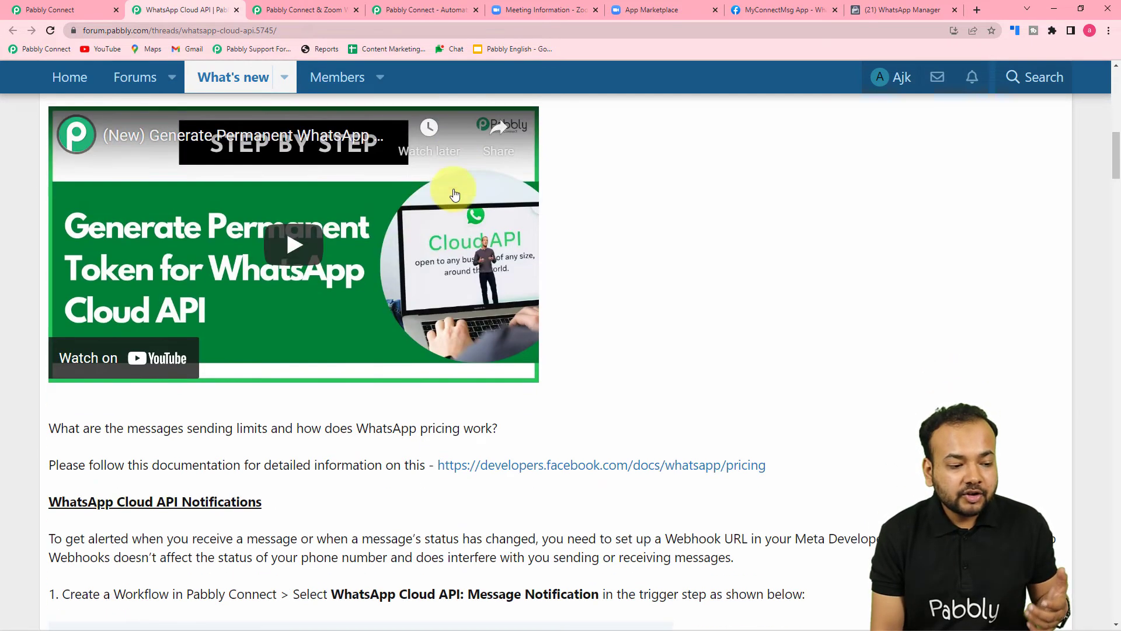
scroll(596, 320, "down", 3)
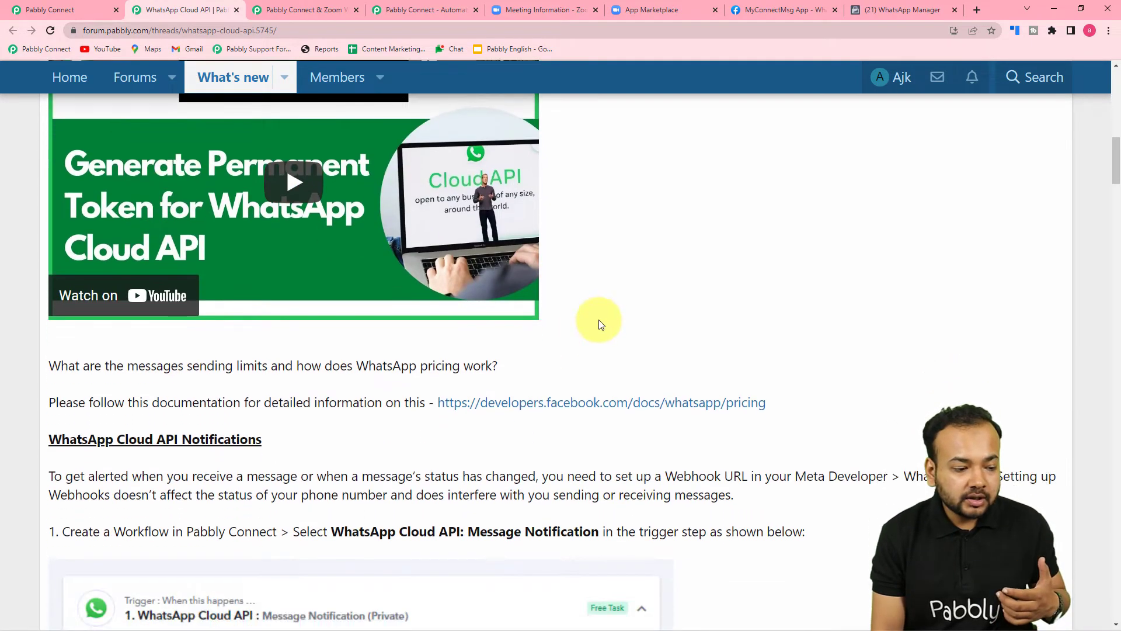
scroll(602, 324, "down", 3)
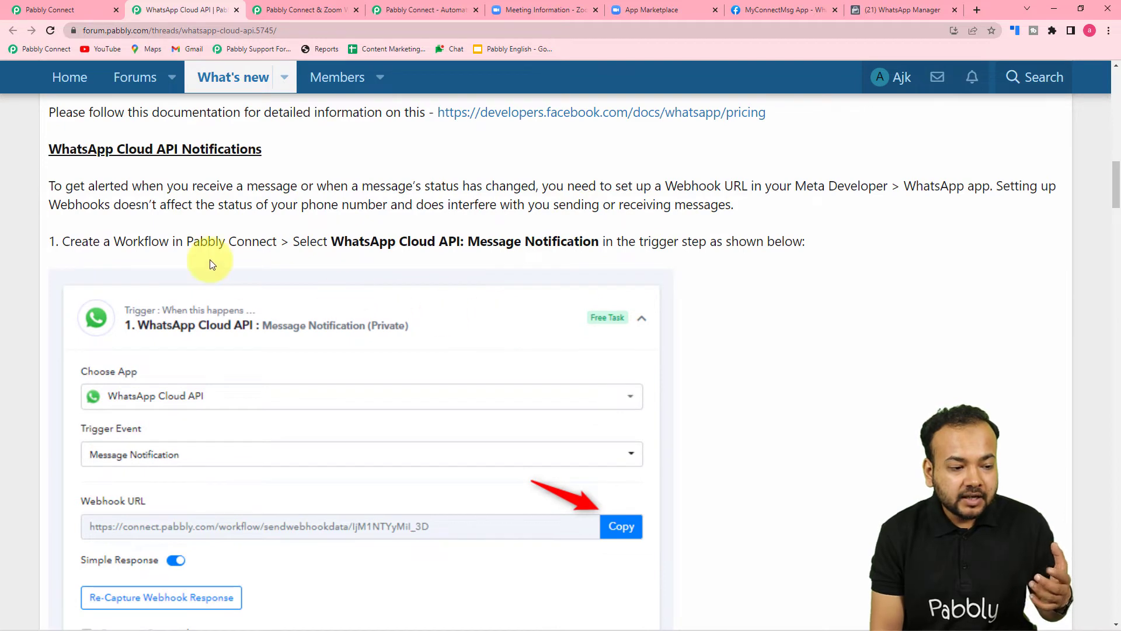
scroll(210, 265, "down", 2)
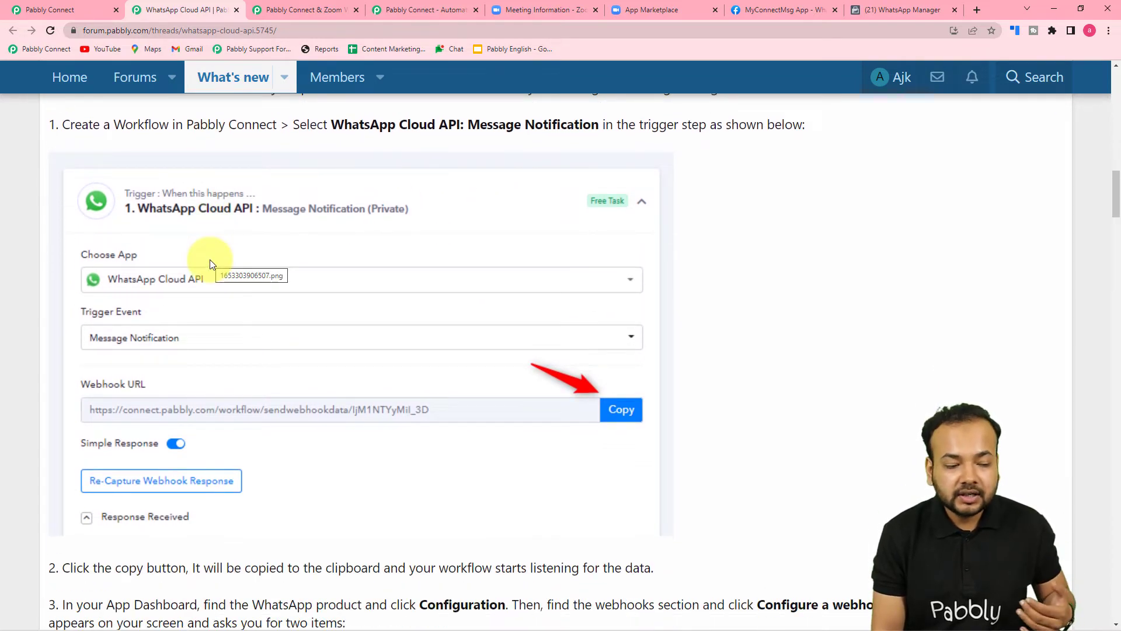
scroll(210, 260, "down", 2)
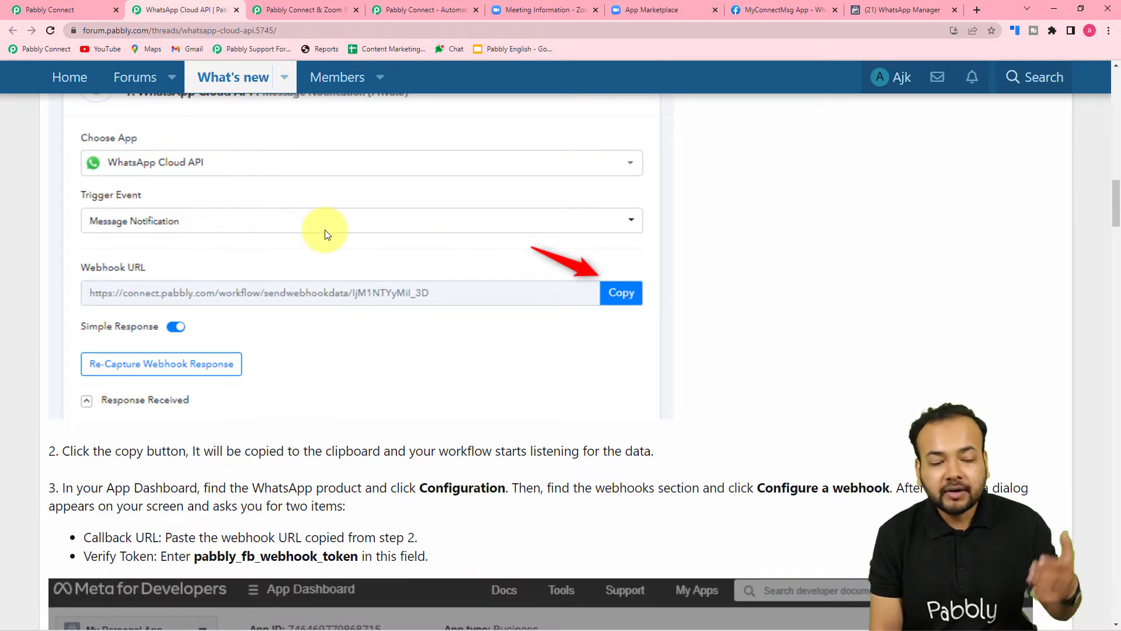
scroll(251, 230, "down", 7)
scroll(367, 317, "down", 14)
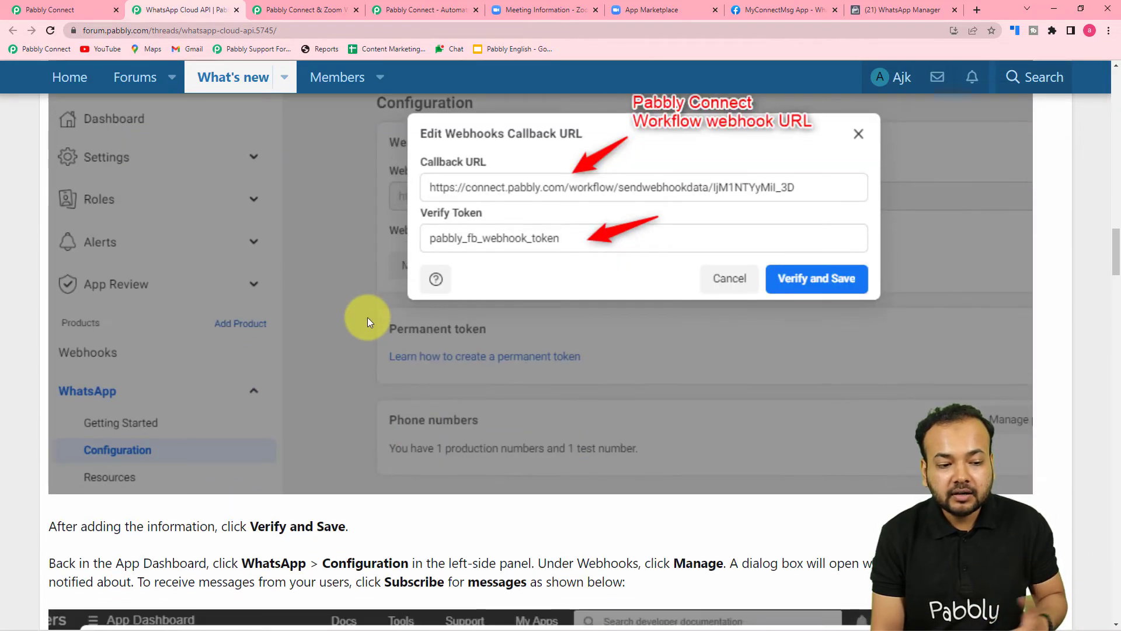
- Read the WhatsApp Cloud API forum guide from webhook setup to the setup videos, and return to the WhatsApp connection form
scroll(367, 317, "down", 10)
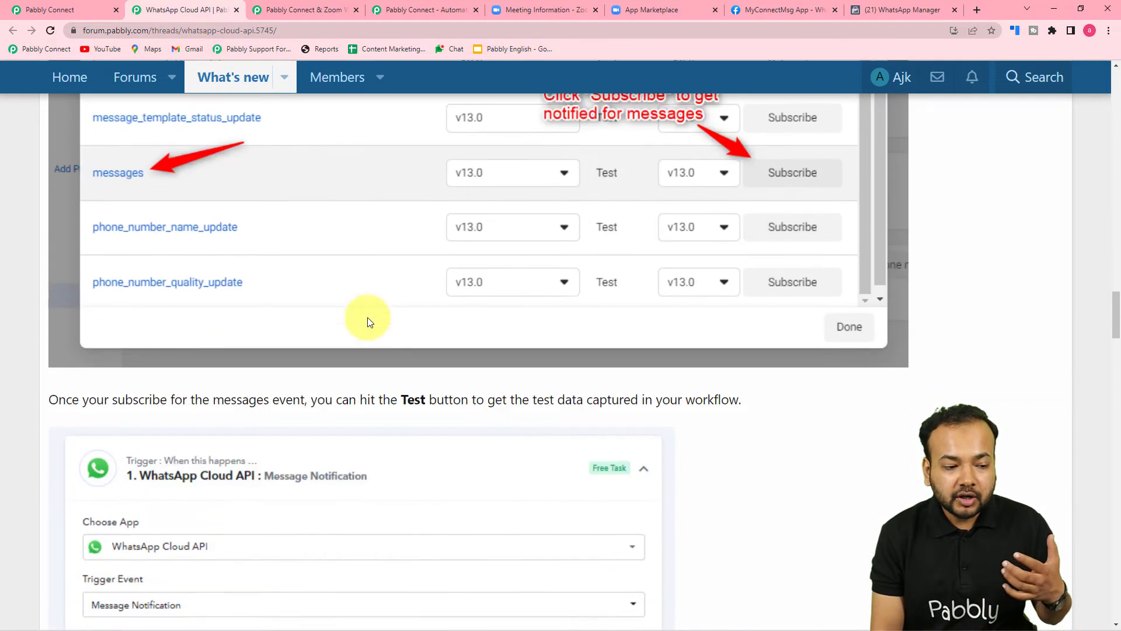
scroll(343, 340, "down", 14)
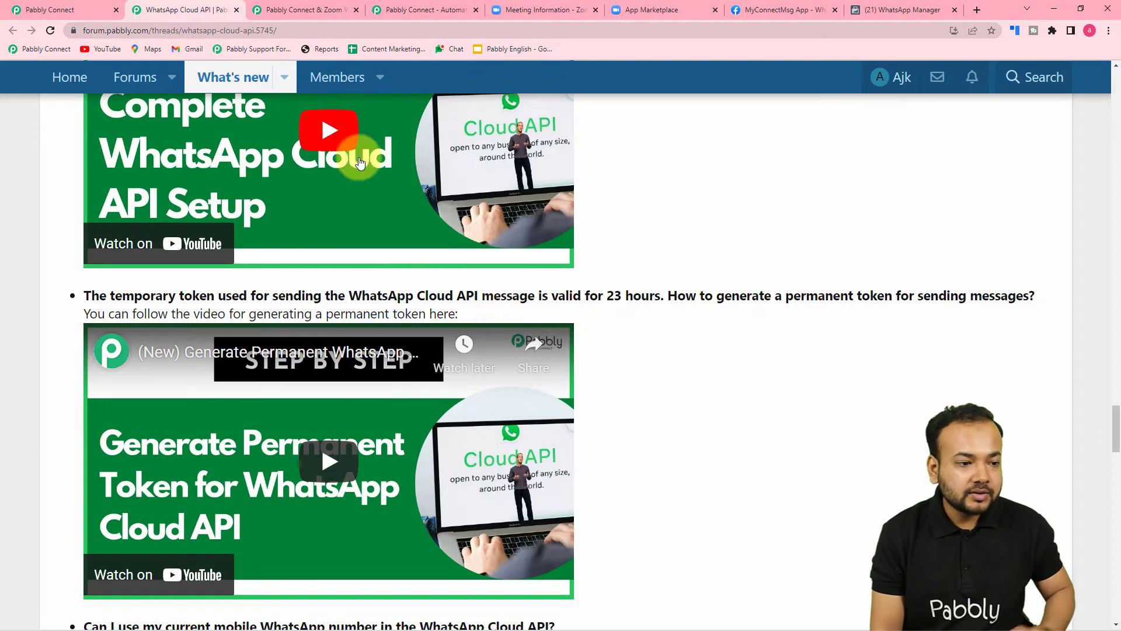
left_click(88, 9)
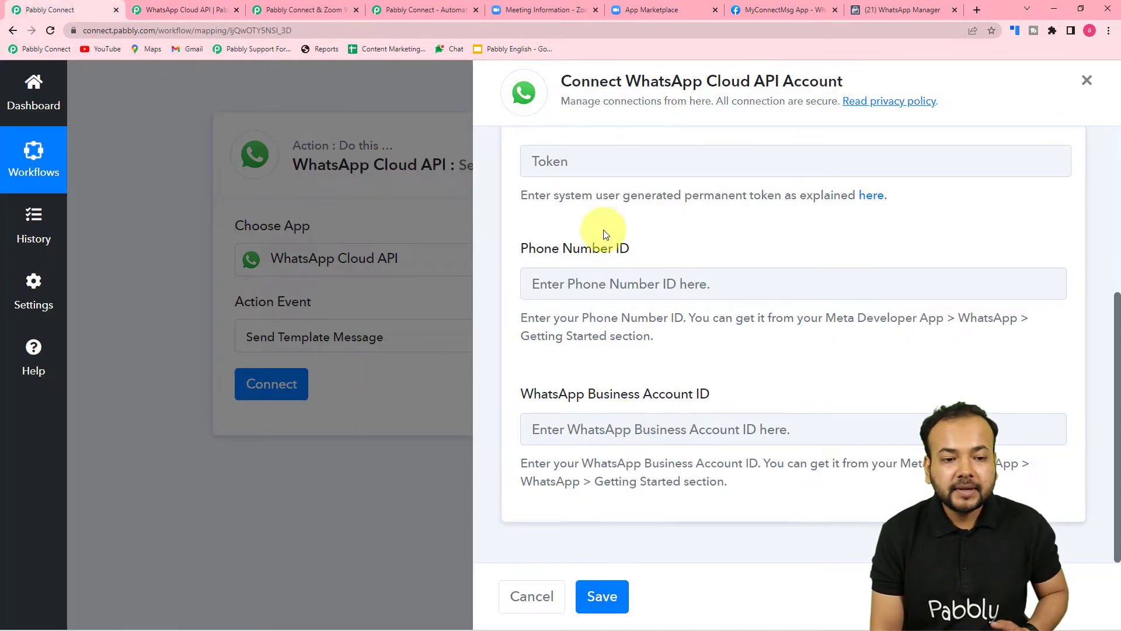
- Switch to Meta for Developers and open the WhatsApp Getting Started page of MyConnectMsg App
left_click(756, 16)
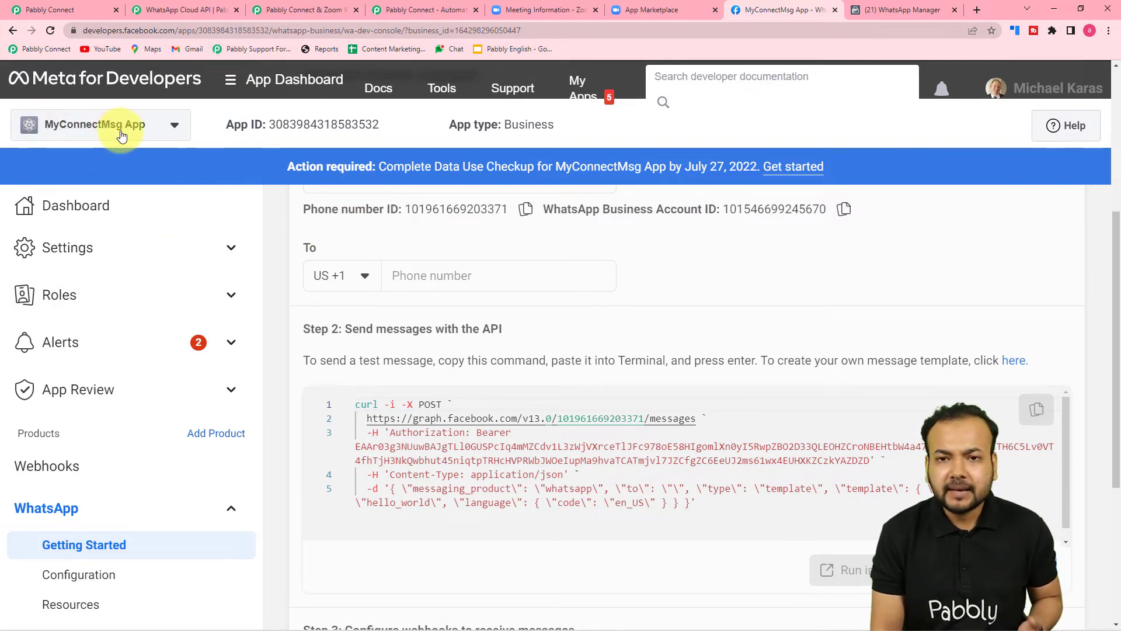
scroll(83, 333, "down", 1)
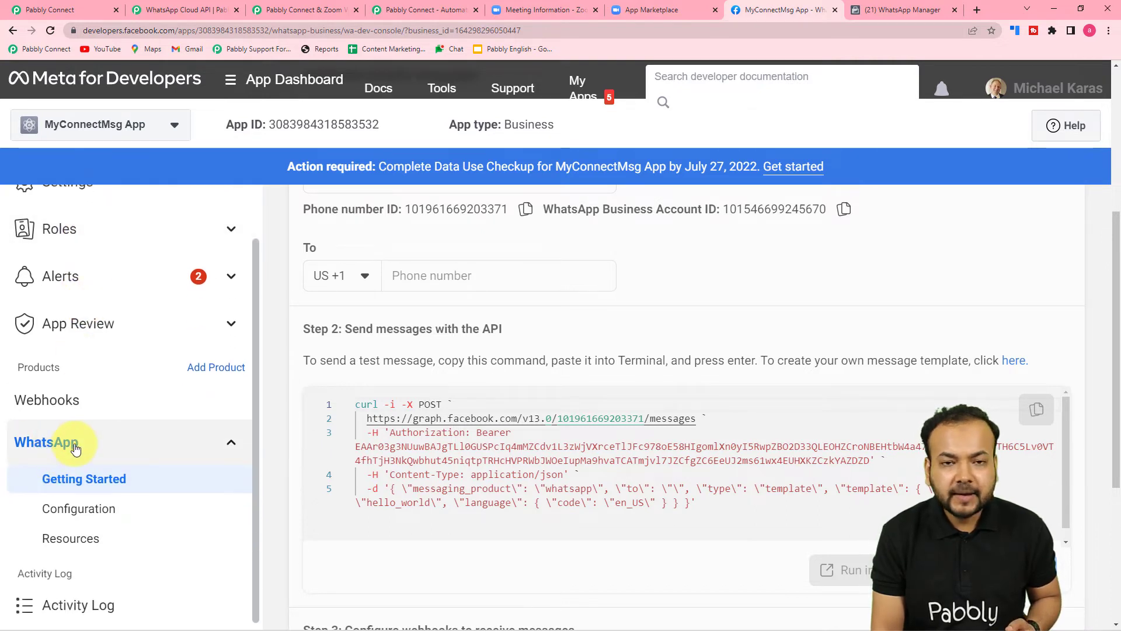
left_click(55, 470)
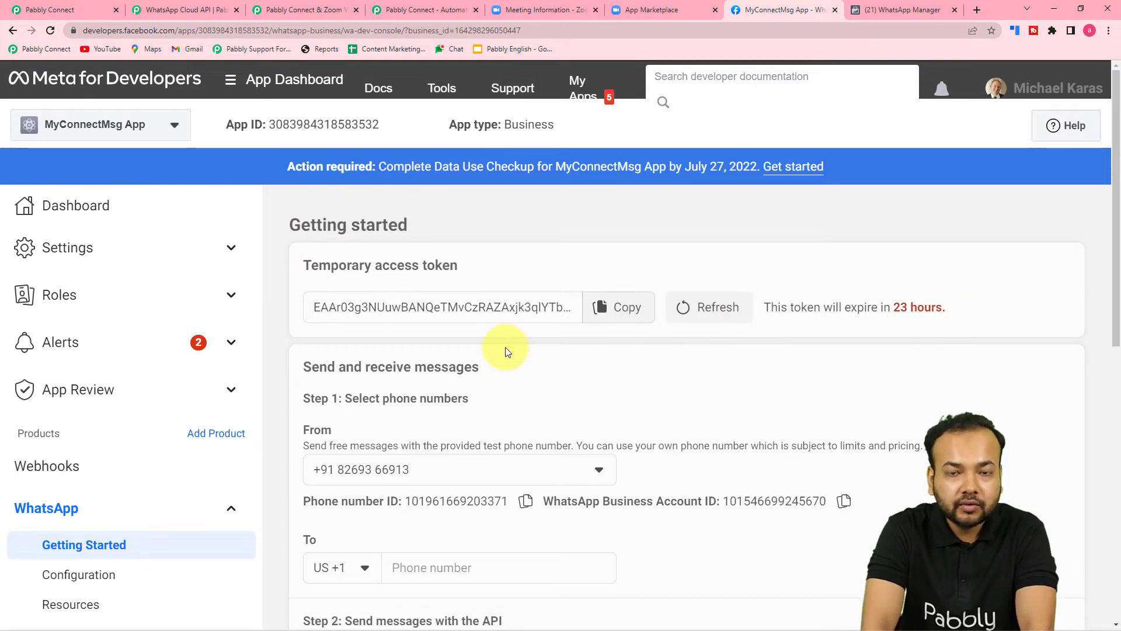
scroll(506, 351, "down", 1)
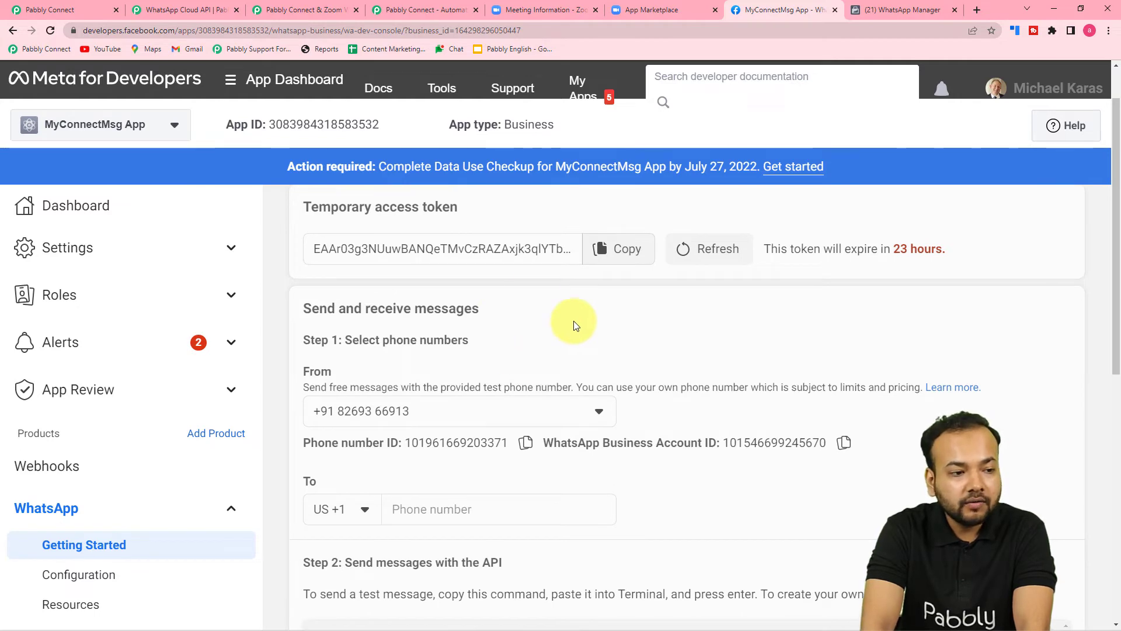
- Look up the section on generating a permanent token in the WhatsApp Cloud API forum guide
left_click(293, 10)
left_click(412, 7)
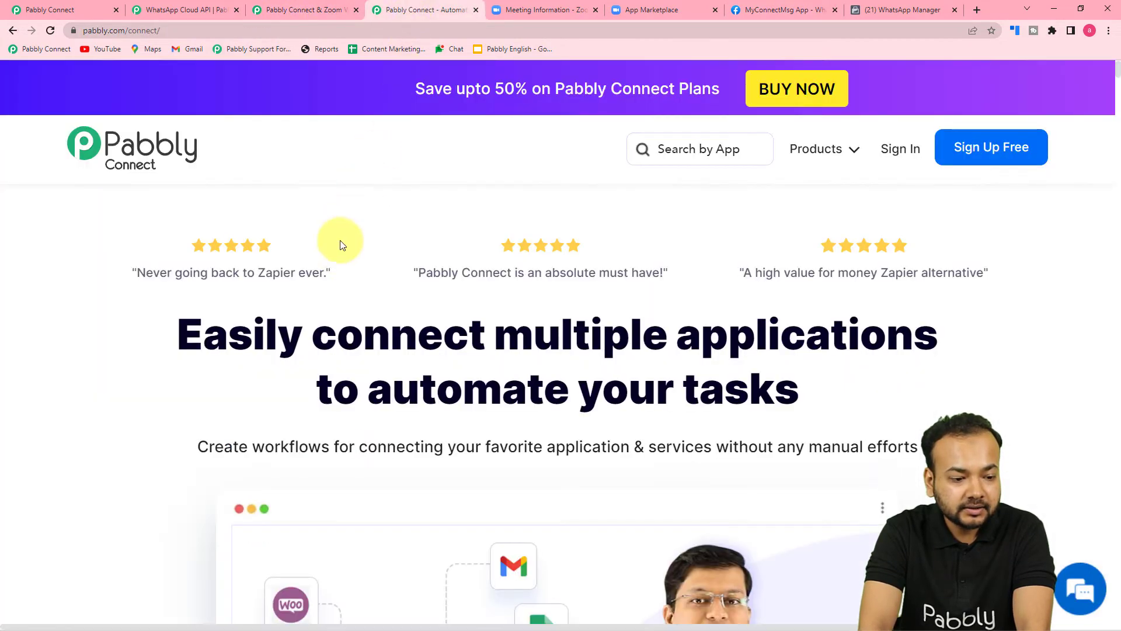
left_click(187, 10)
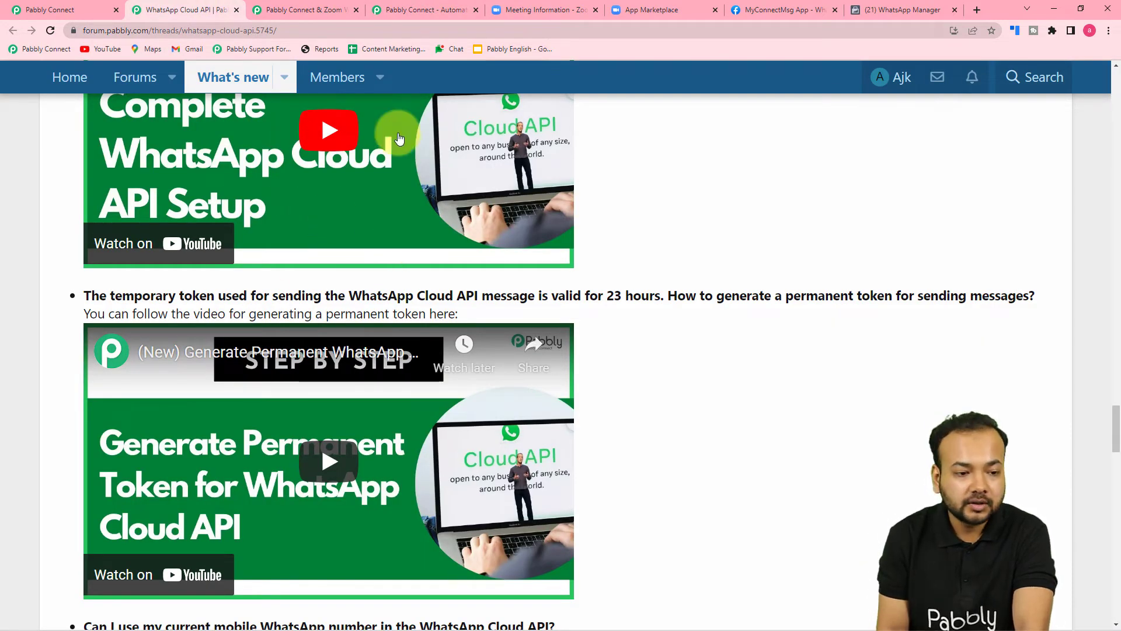
scroll(518, 243, "down", 1)
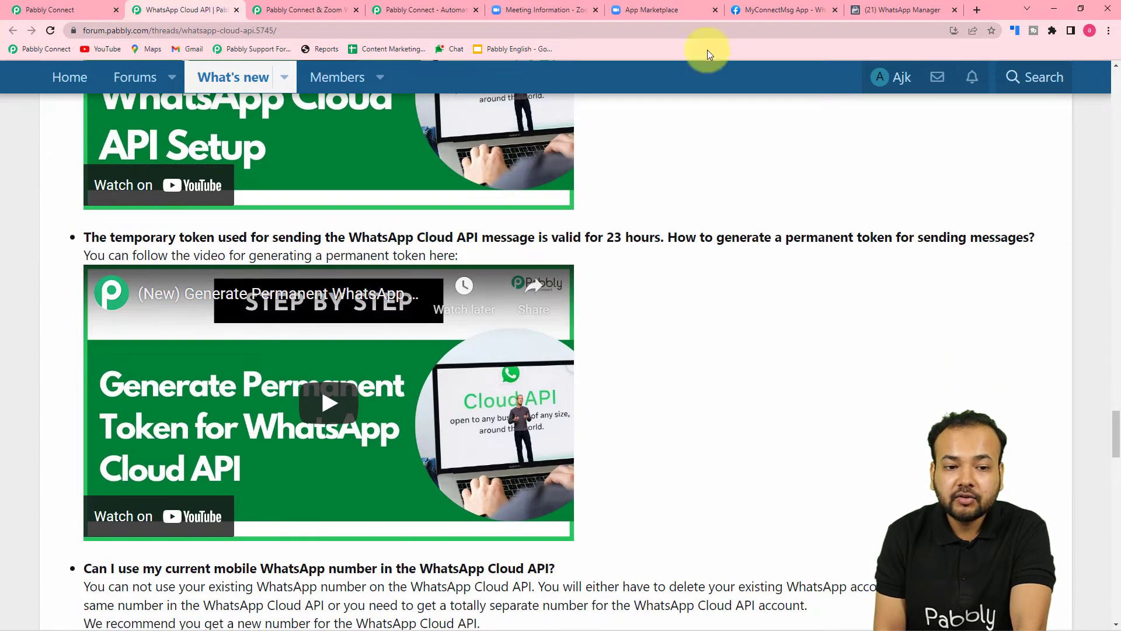
- Copy the Phone Number ID from the Meta app's Getting Started page into the new WhatsApp Cloud API connection in Pabbly Connect
left_click(768, 10)
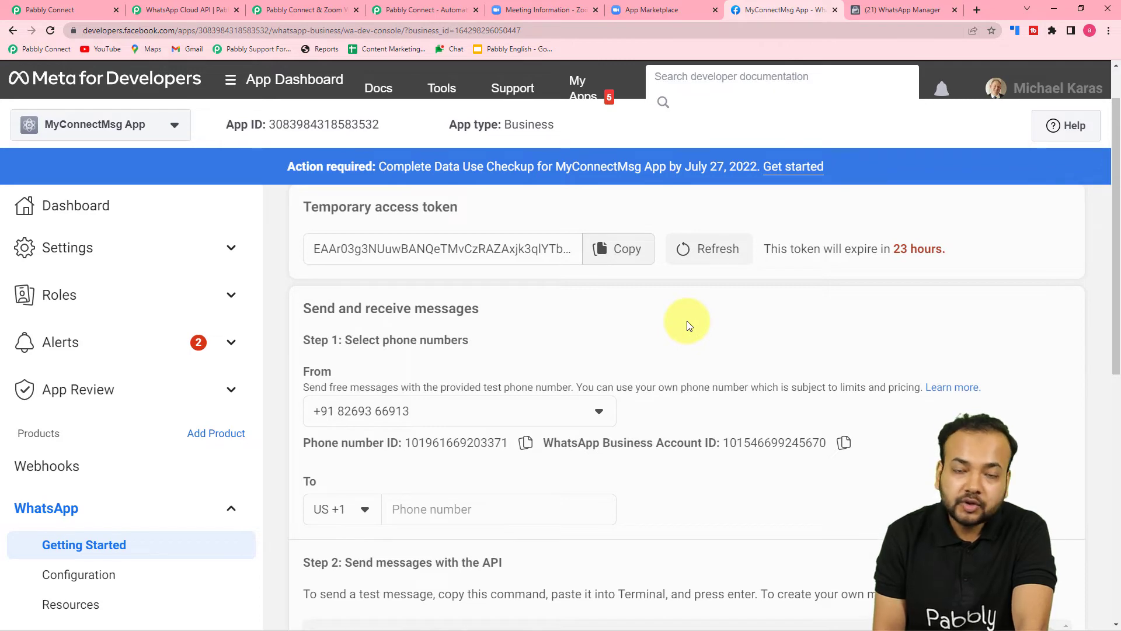
scroll(687, 325, "up", 1)
scroll(687, 325, "down", 3)
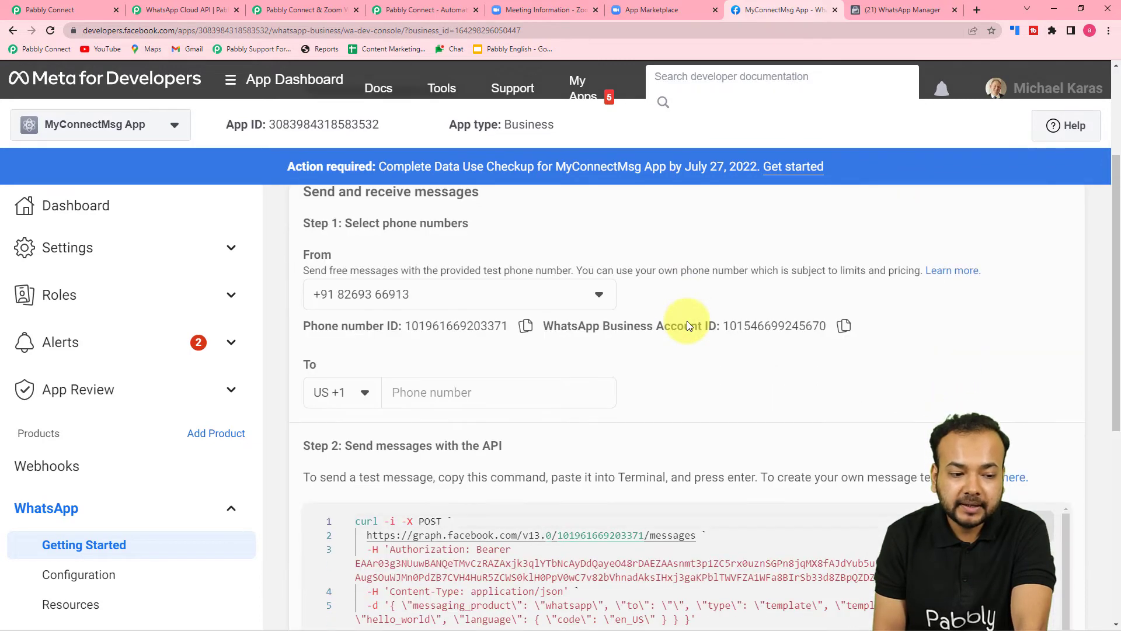
scroll(688, 323, "down", 1)
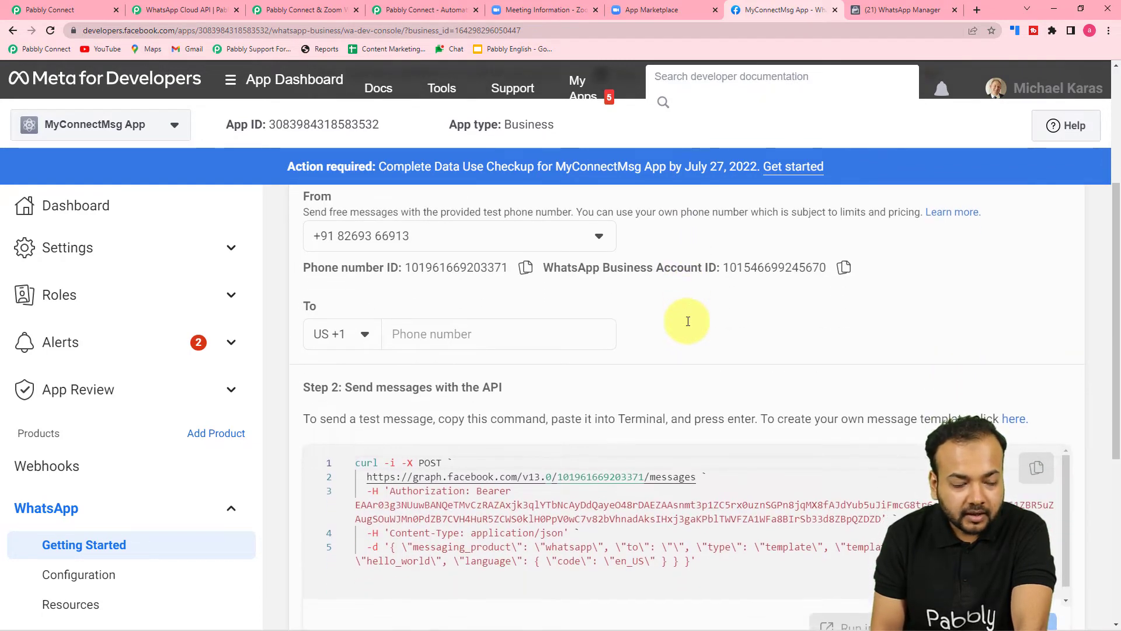
scroll(433, 300, "up", 1)
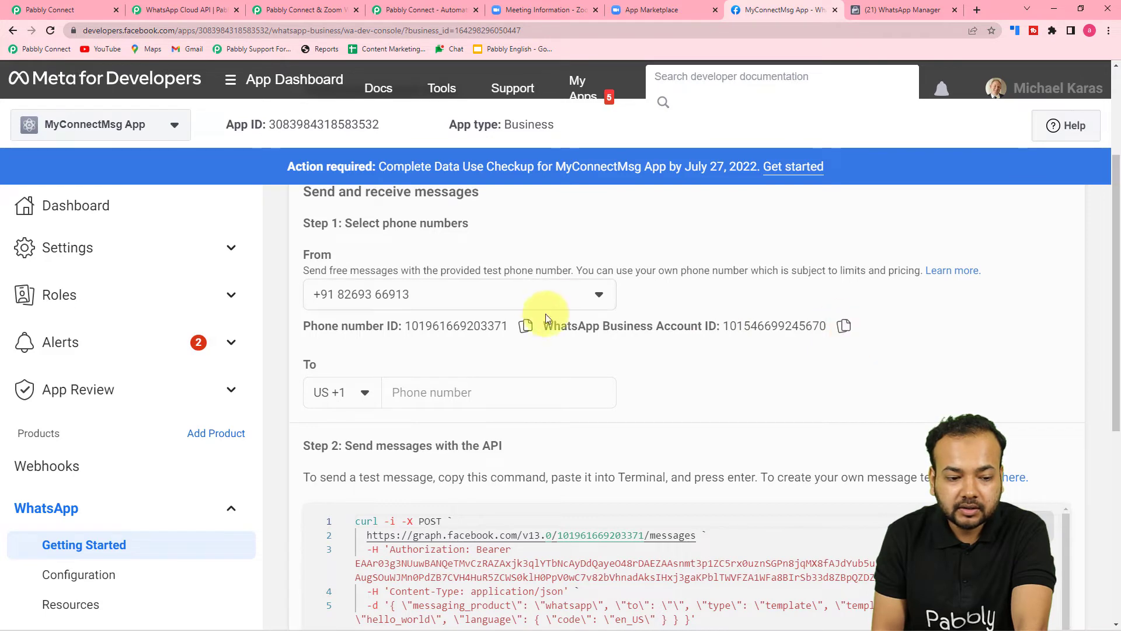
left_click(67, 15)
right_click(540, 272)
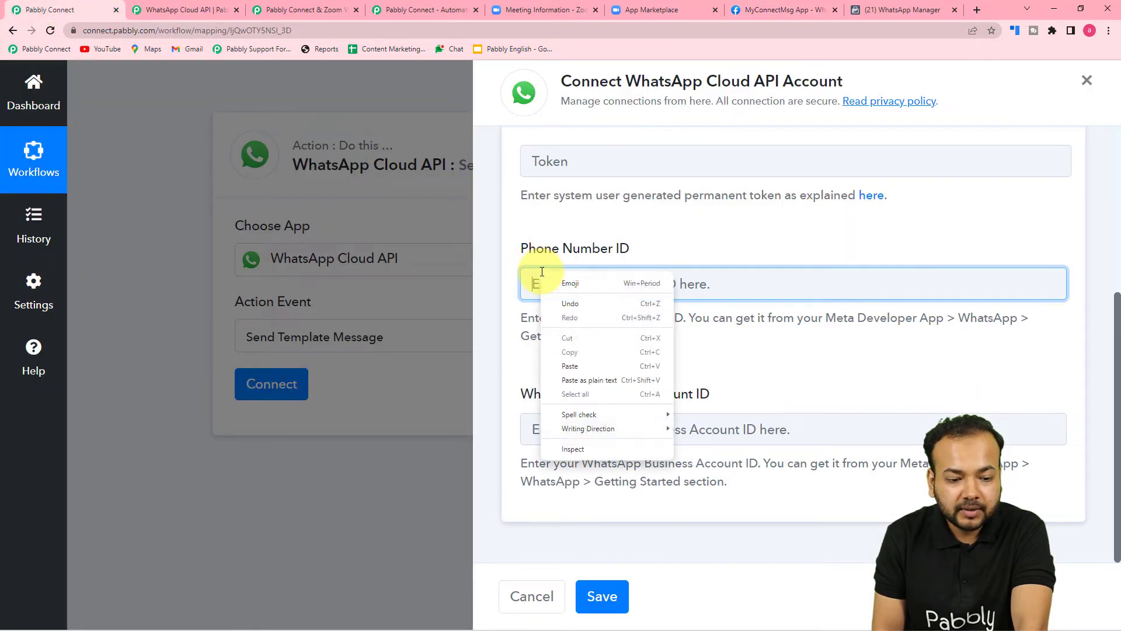
left_click(569, 383)
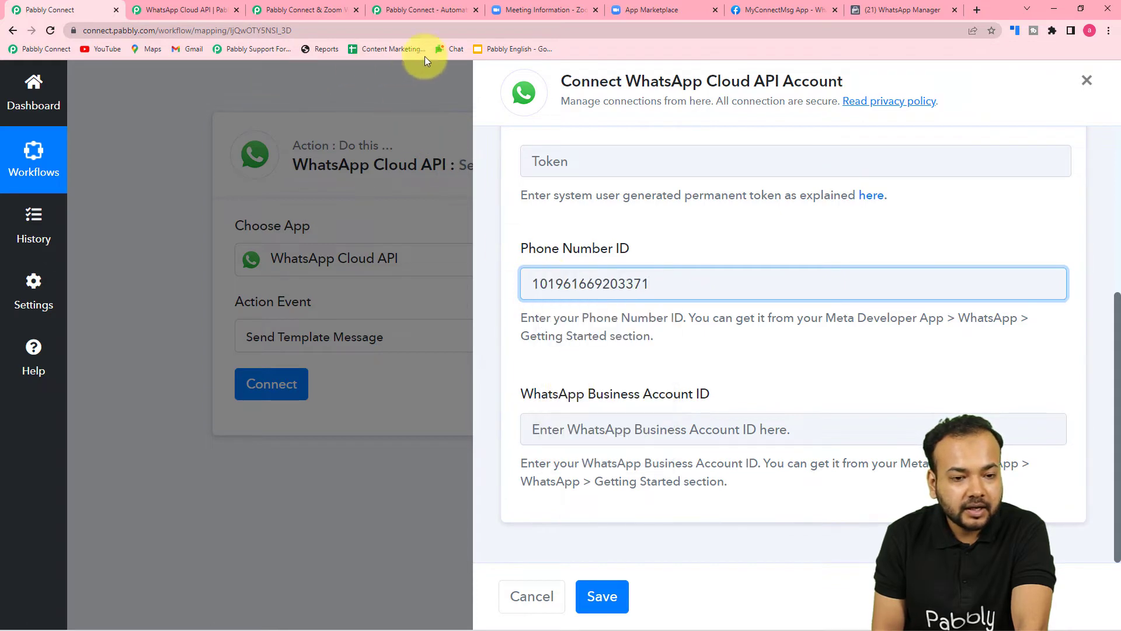
- Copy the WhatsApp Business Account ID from the Meta app into the matching field of the new connection
left_click(746, 10)
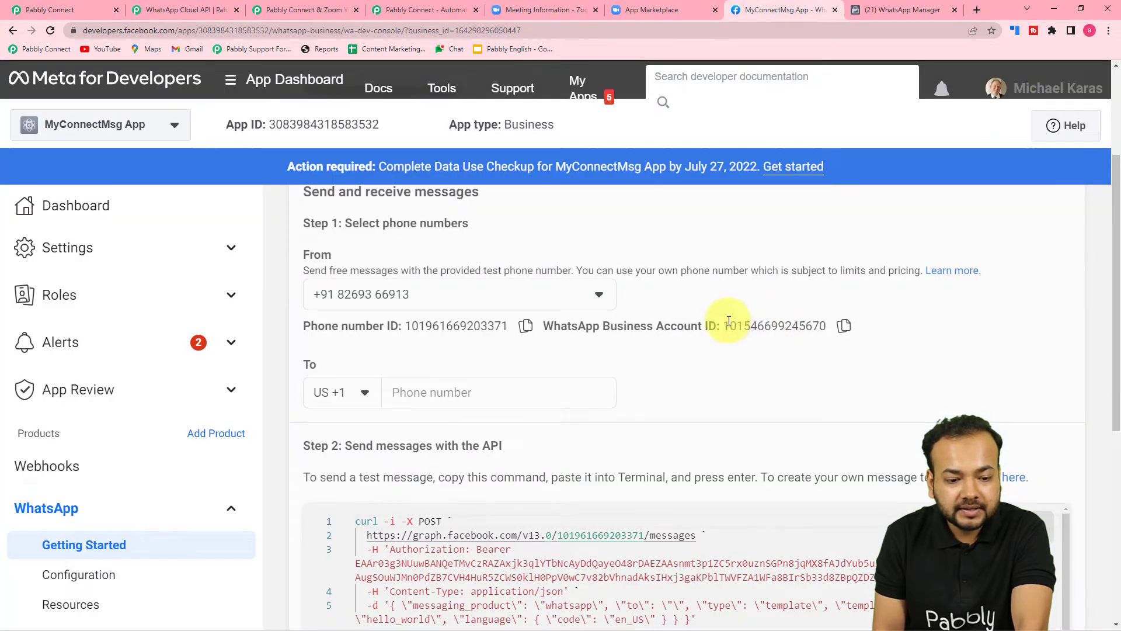
left_click(90, 15)
right_click(563, 435)
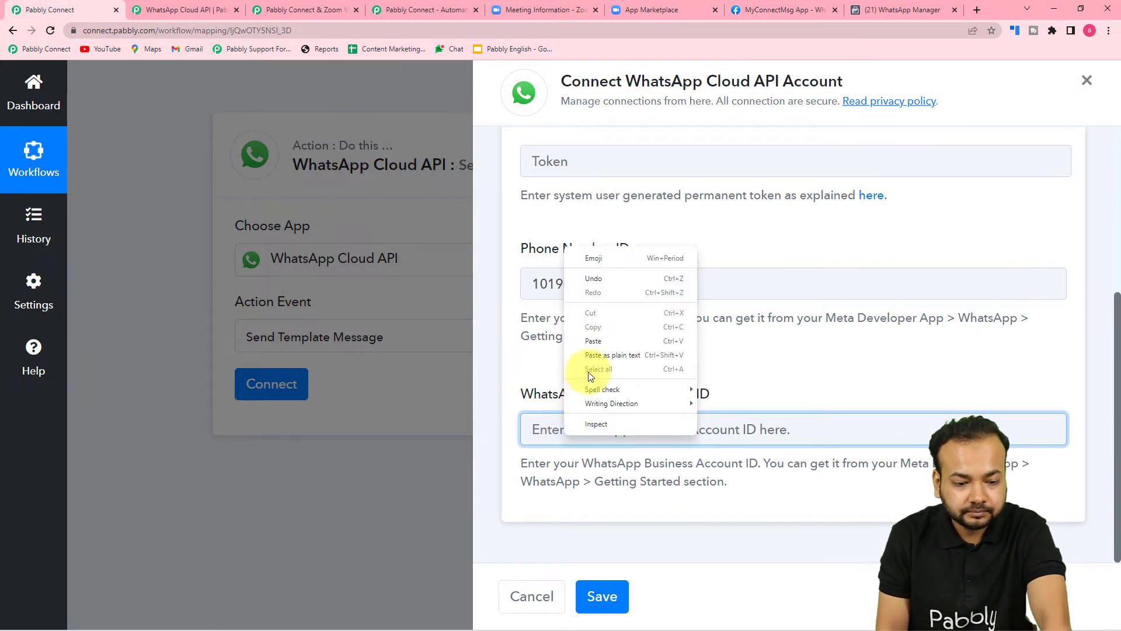
left_click(588, 355)
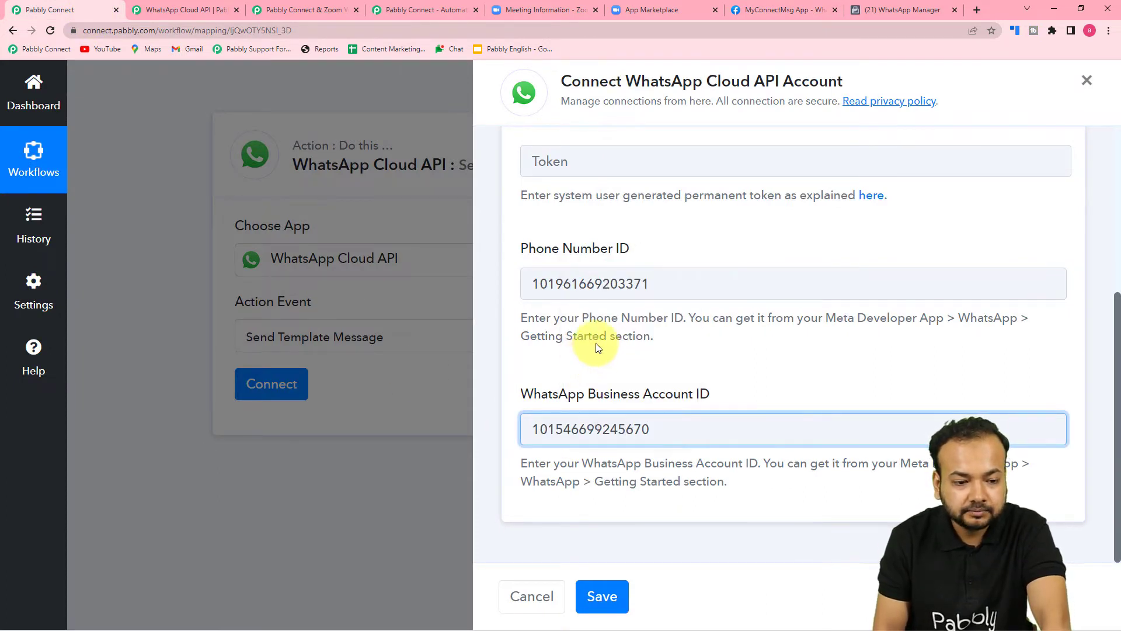
left_click(682, 344)
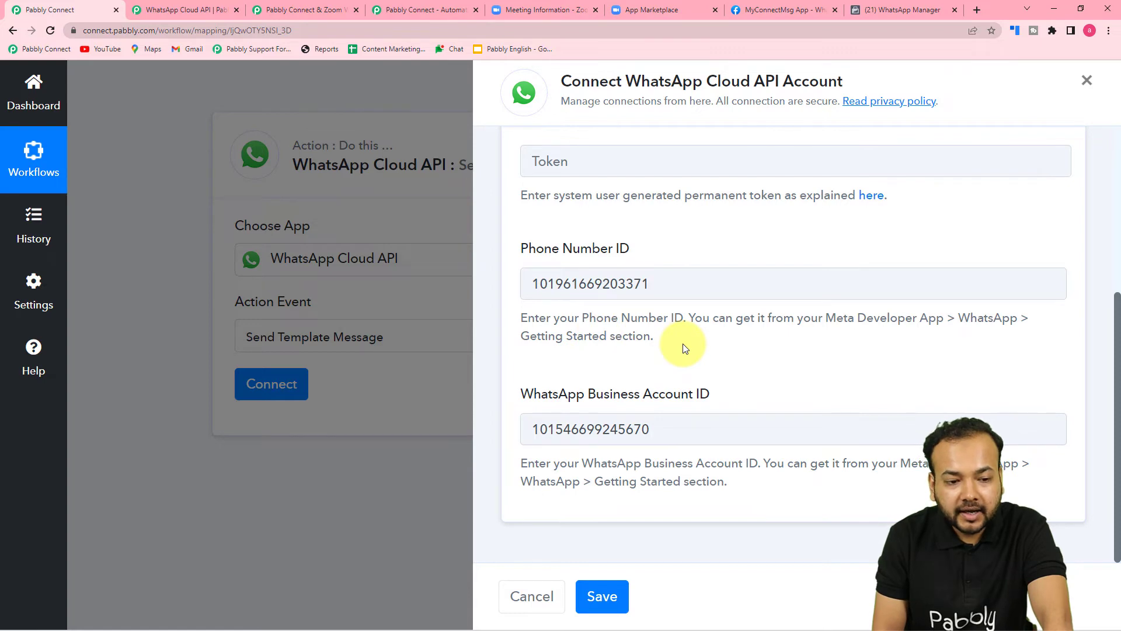
- Review the new connection form's name, token and ID fields and its connection type options
scroll(682, 343, "up", 2)
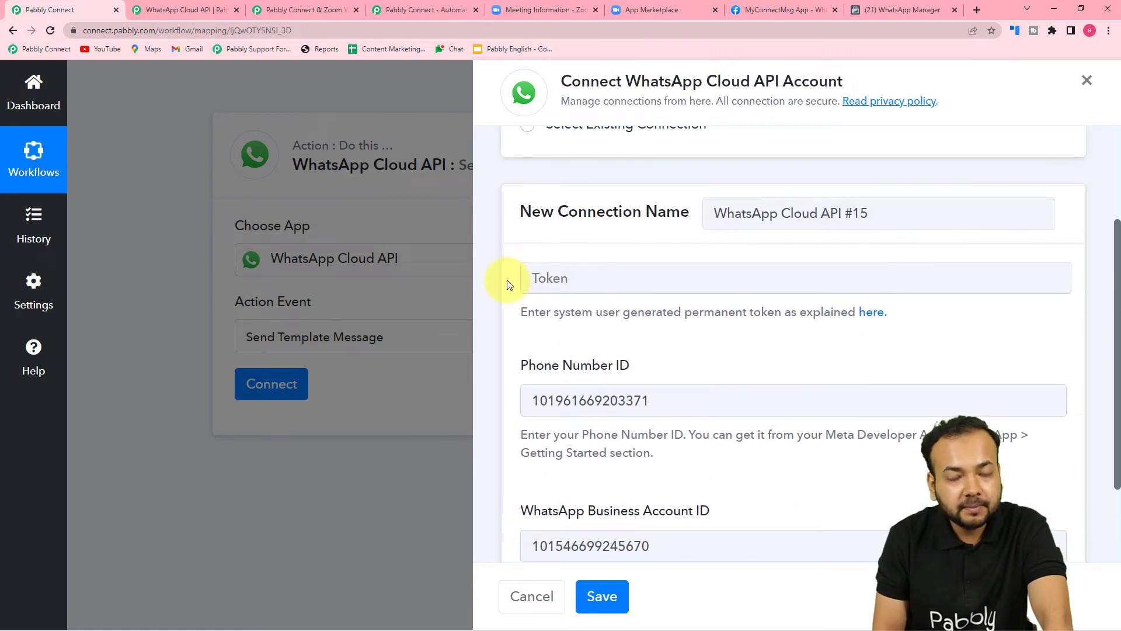
scroll(646, 313, "down", 2)
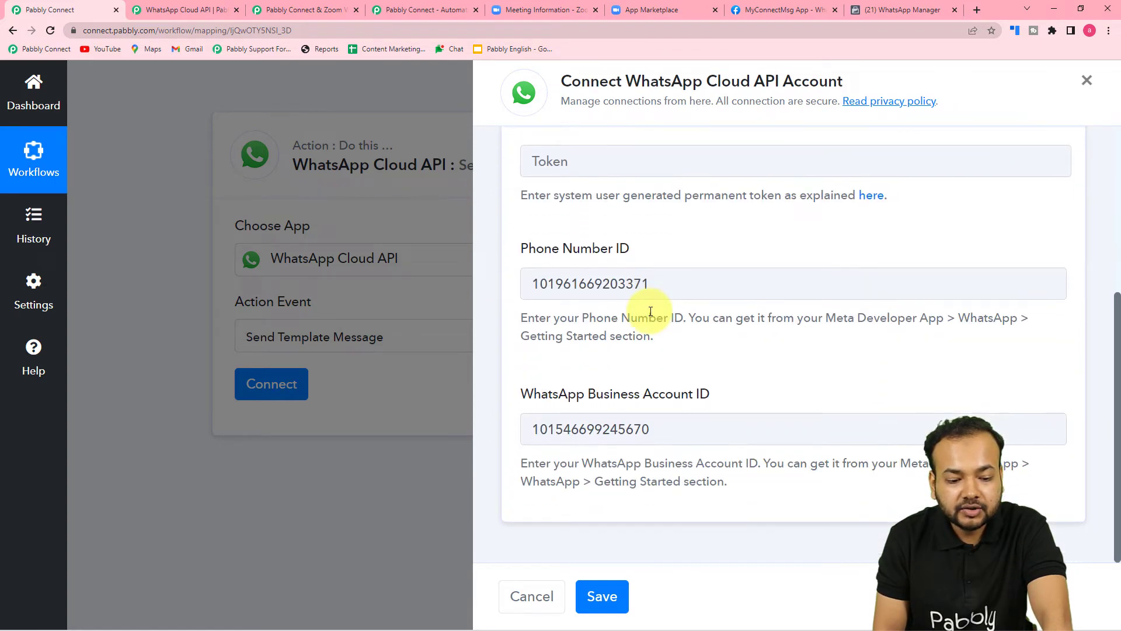
scroll(664, 379, "up", 2)
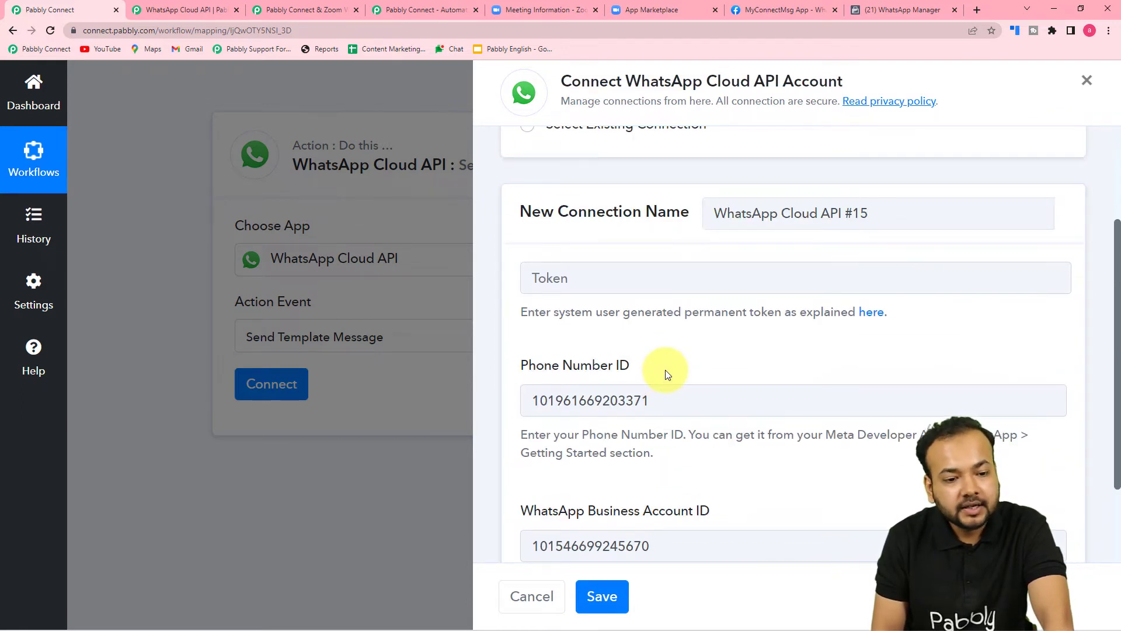
scroll(664, 370, "up", 1)
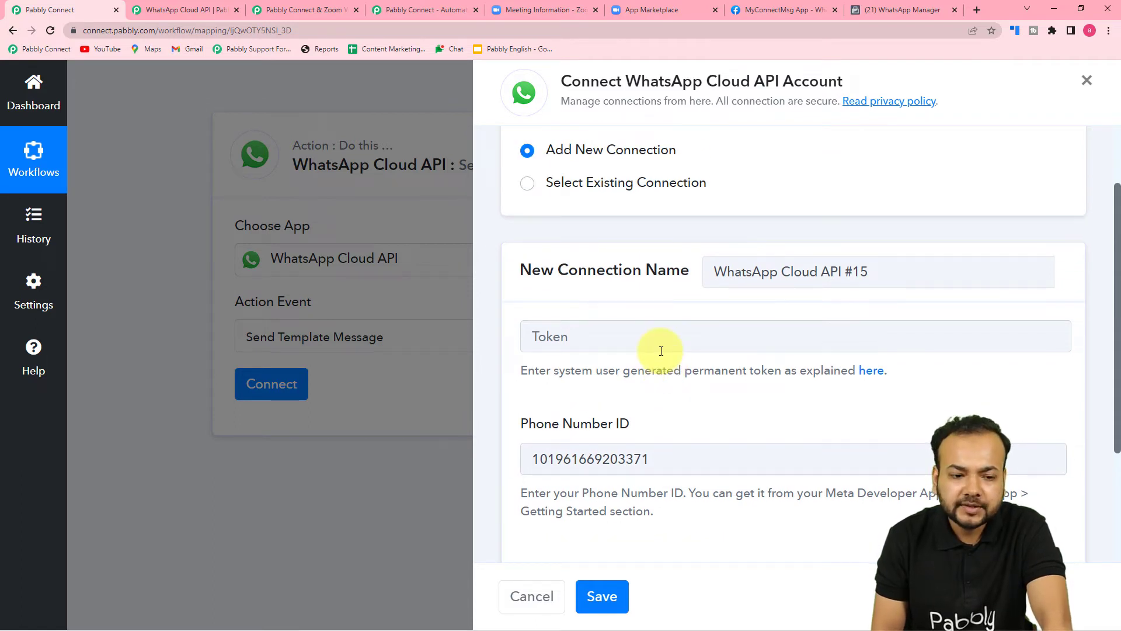
scroll(656, 351, "down", 2)
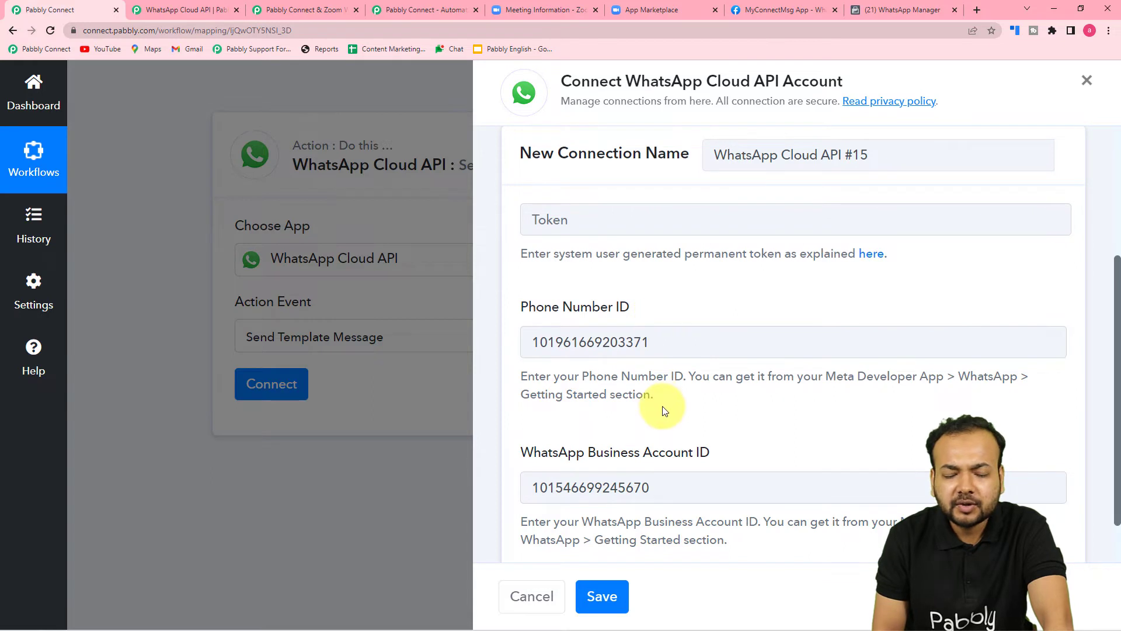
scroll(664, 410, "up", 1)
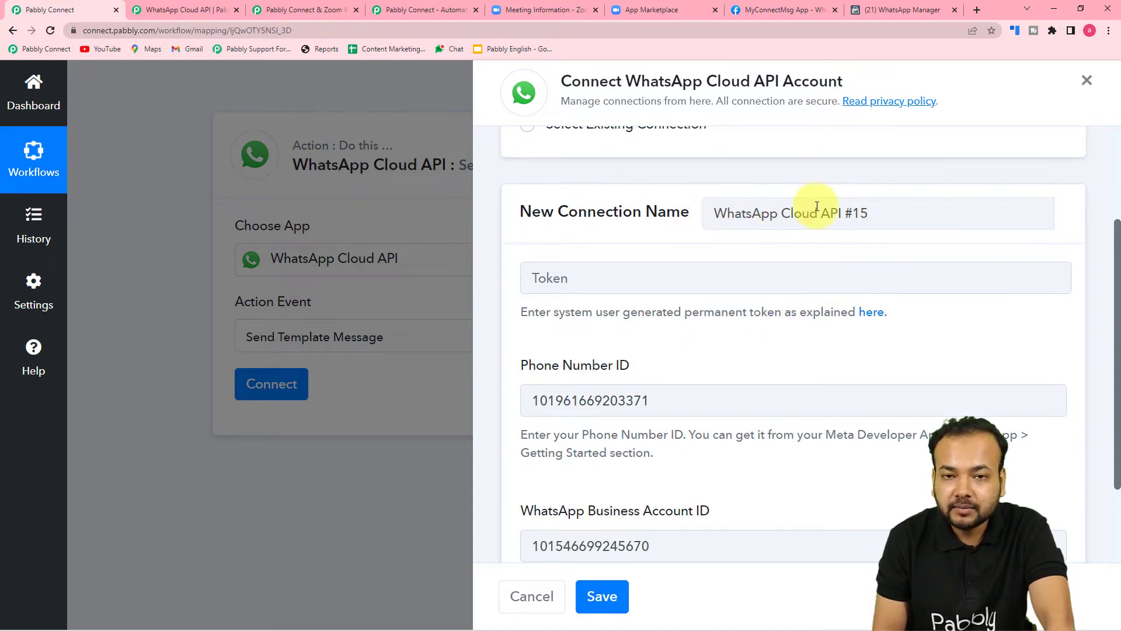
scroll(637, 248, "up", 2)
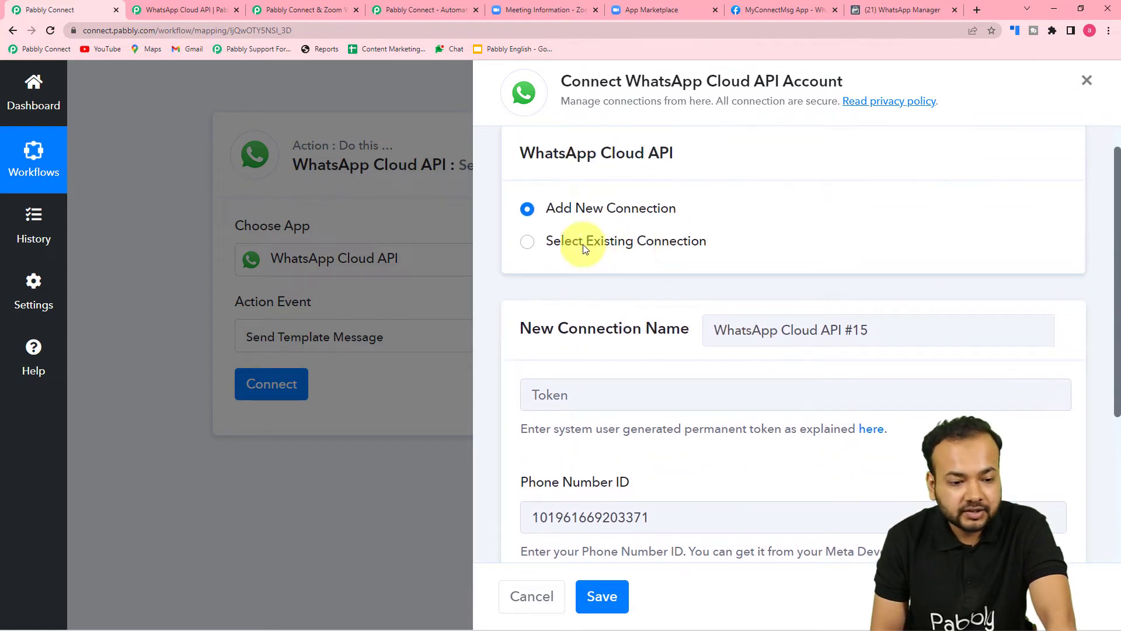
- Connect the WhatsApp Cloud API action through the existing connection "WhatsApp Cloud API Final" and save it
left_click(527, 250)
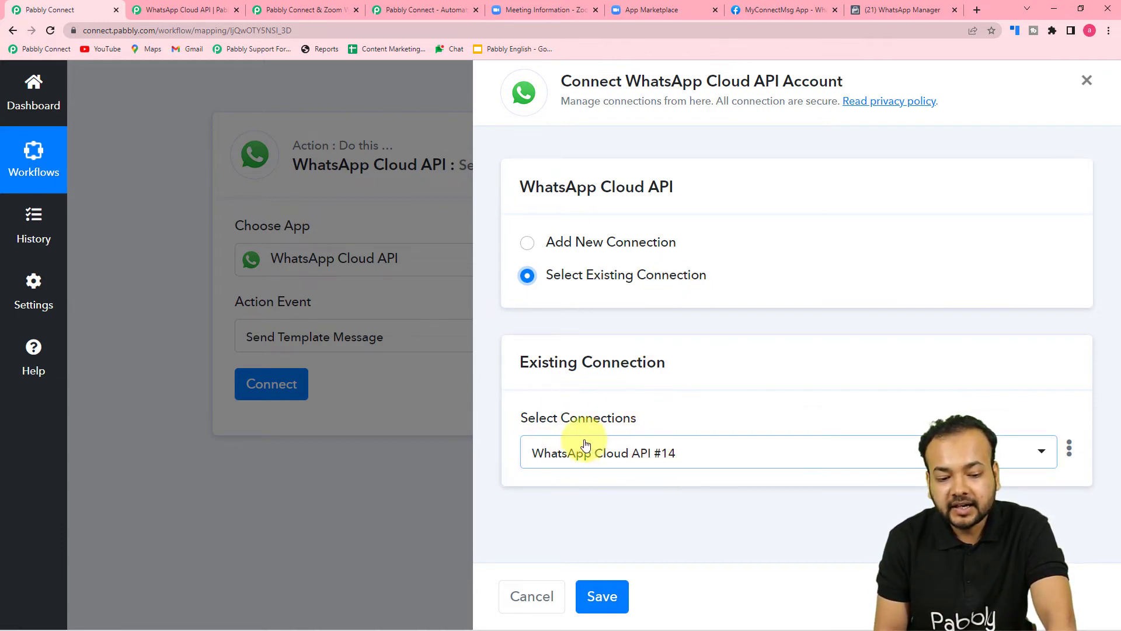
left_click(713, 458)
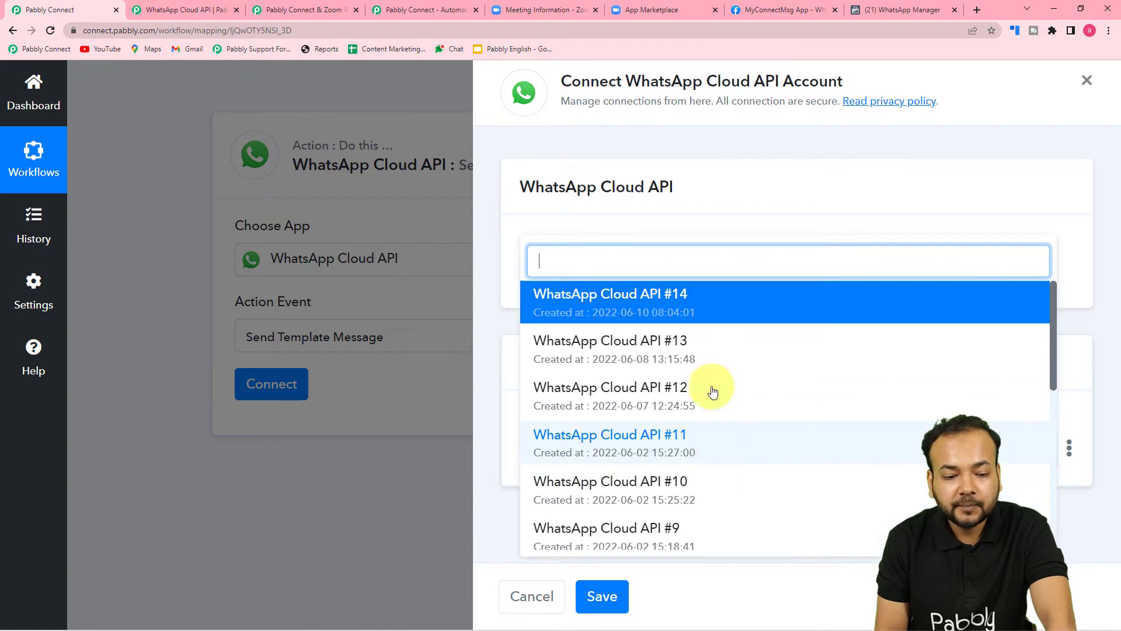
scroll(661, 397, "down", 3)
scroll(660, 397, "down", 3)
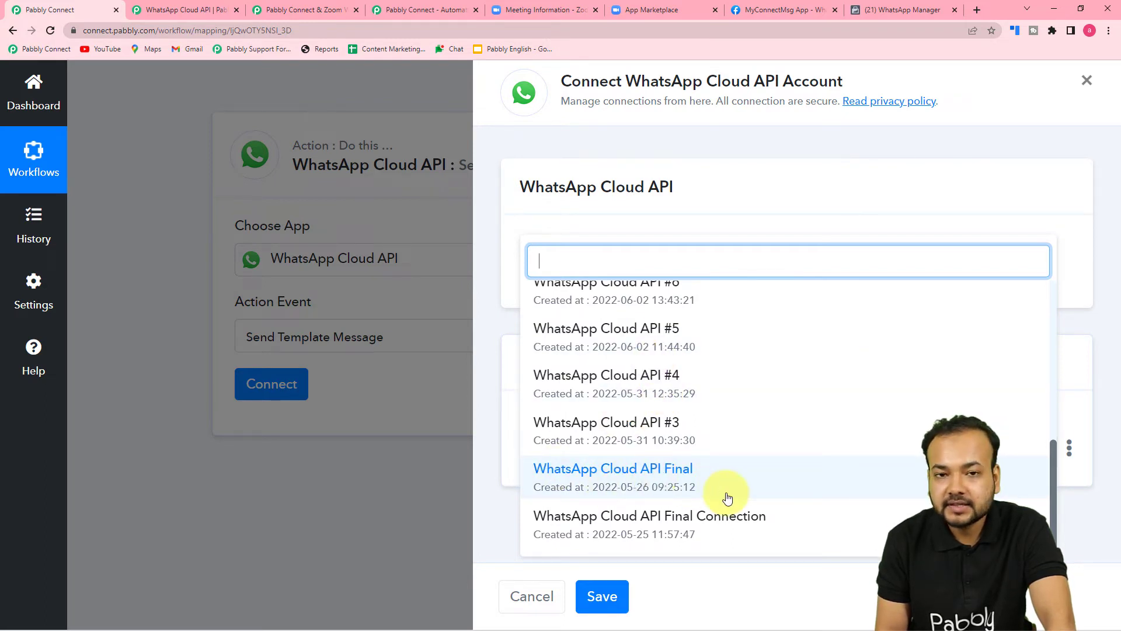
left_click(609, 476)
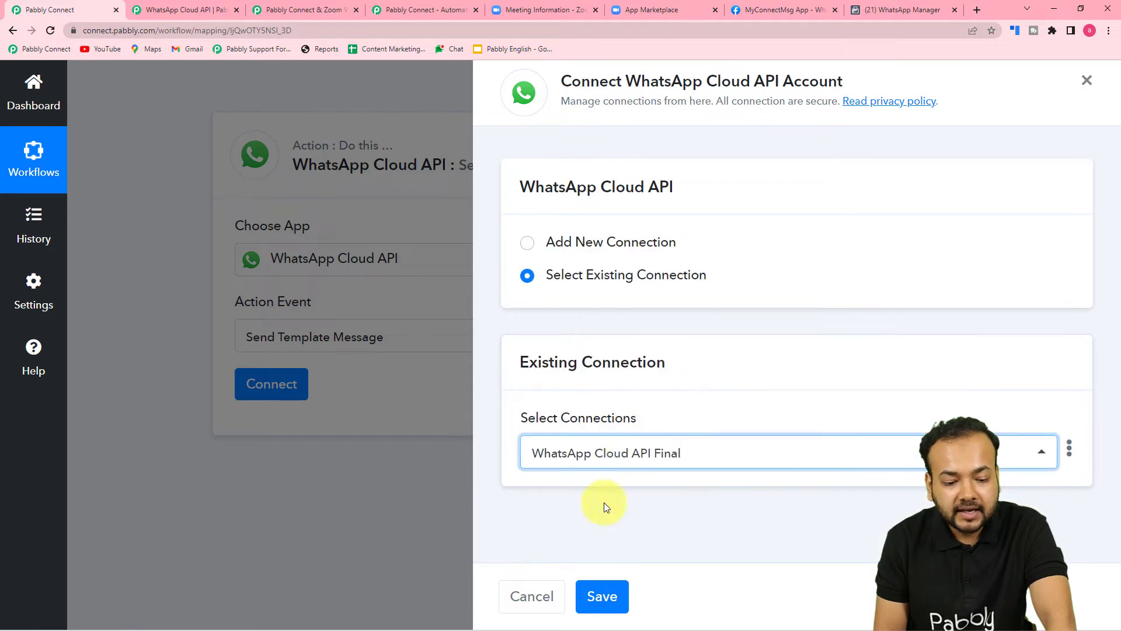
left_click(611, 598)
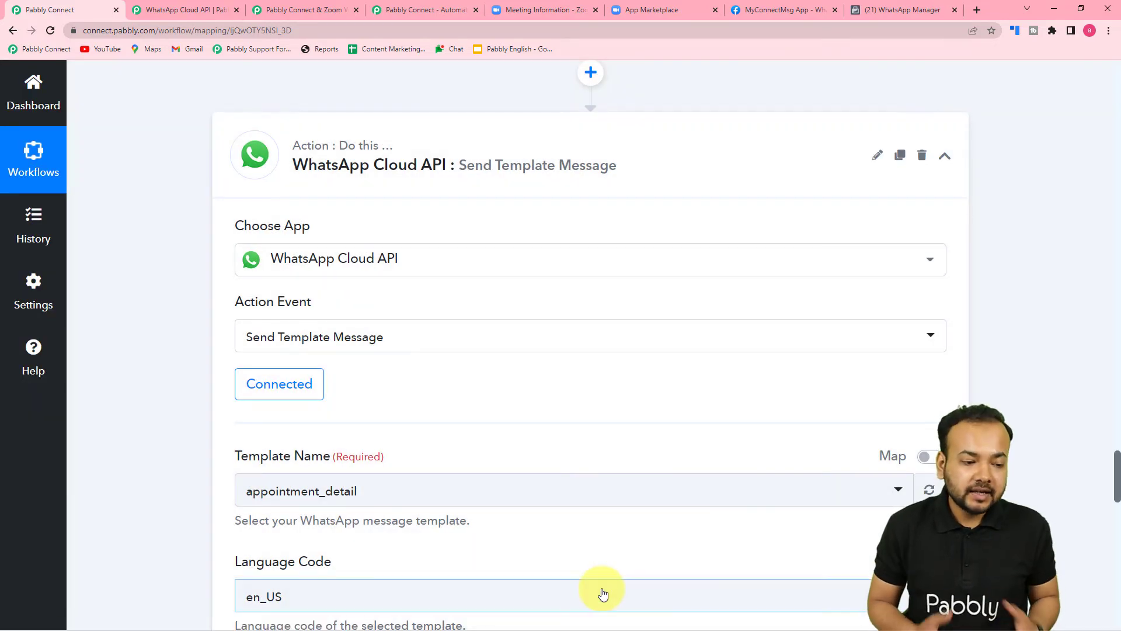
- Examine the template name, language code, template ID and recipient fields of the Send Template Message action
scroll(176, 306, "down", 3)
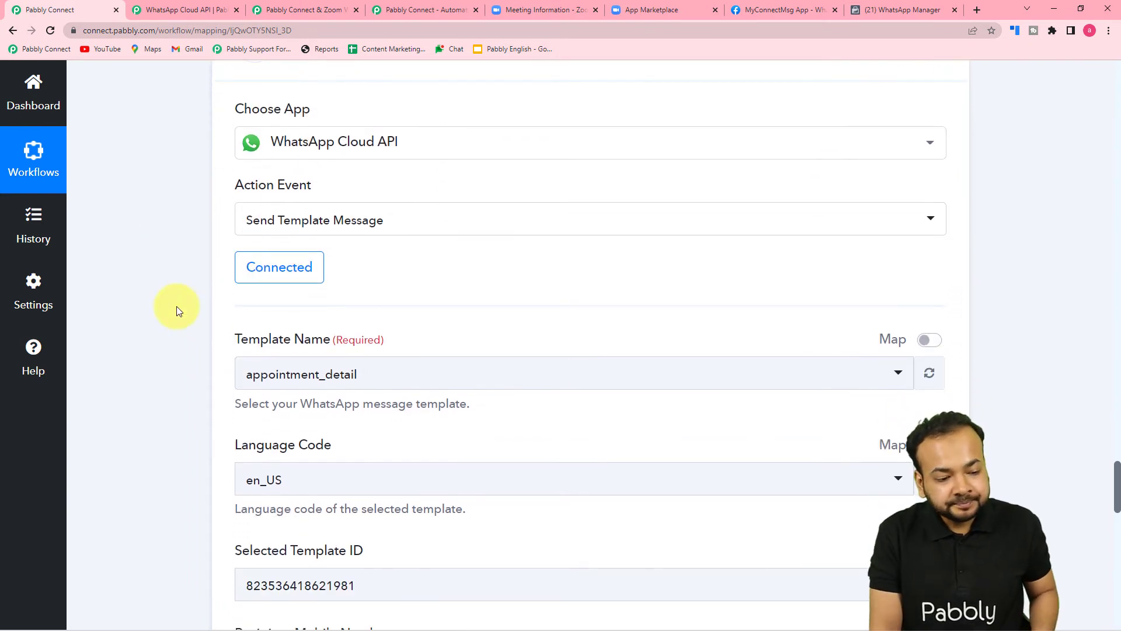
scroll(177, 302, "down", 1)
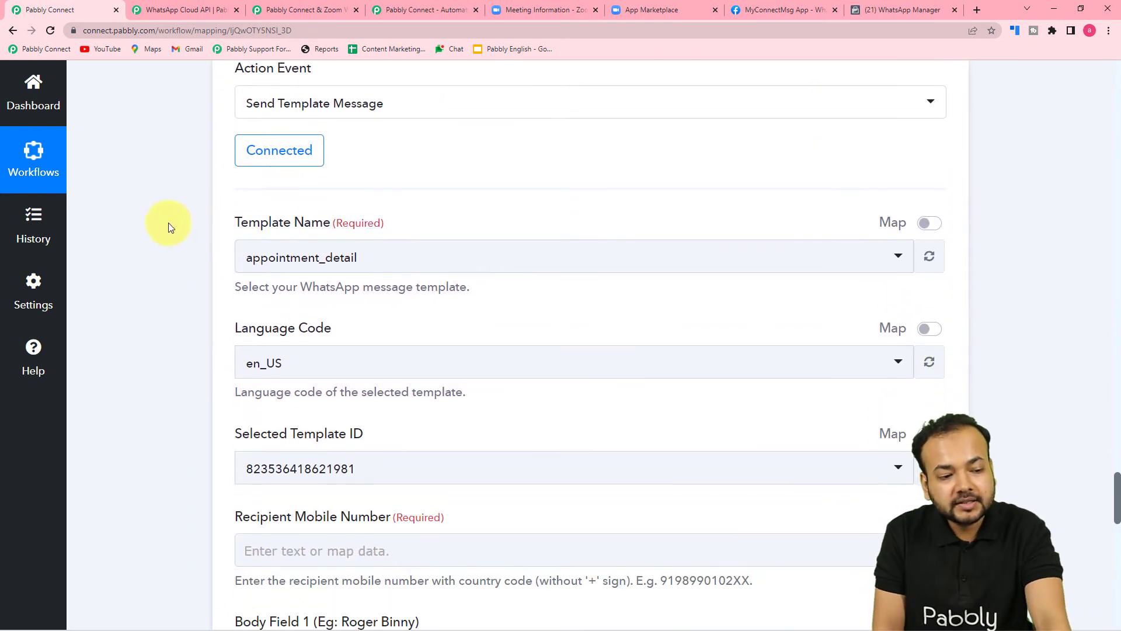
scroll(377, 282, "down", 1)
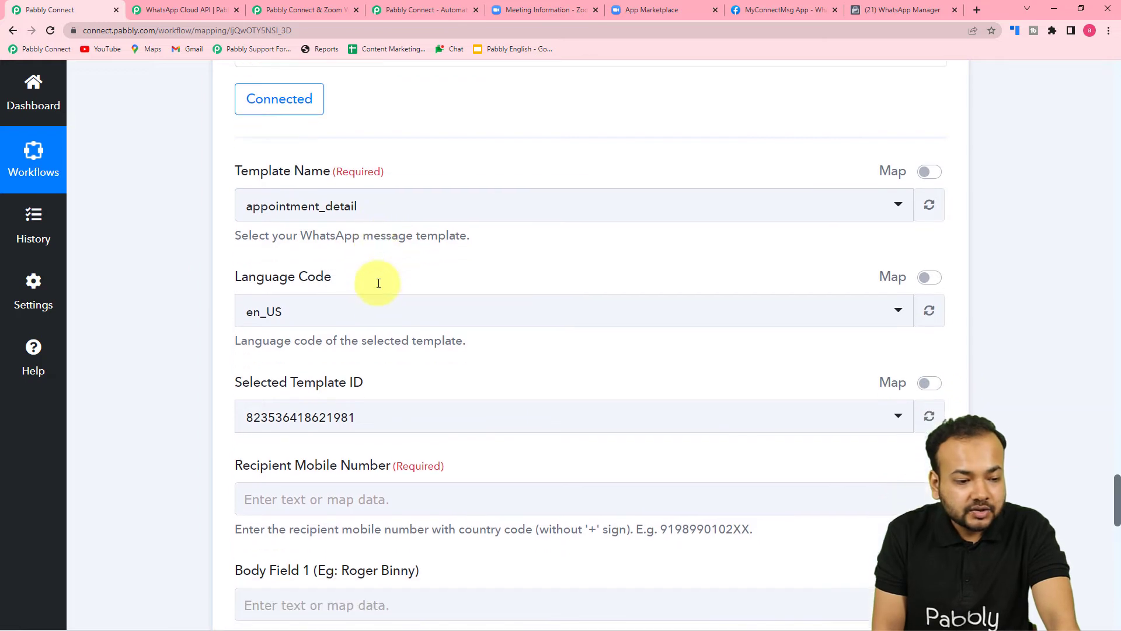
- Show the available template names, switch to the Meta app and open its message templates list in WhatsApp Manager
left_click(369, 207)
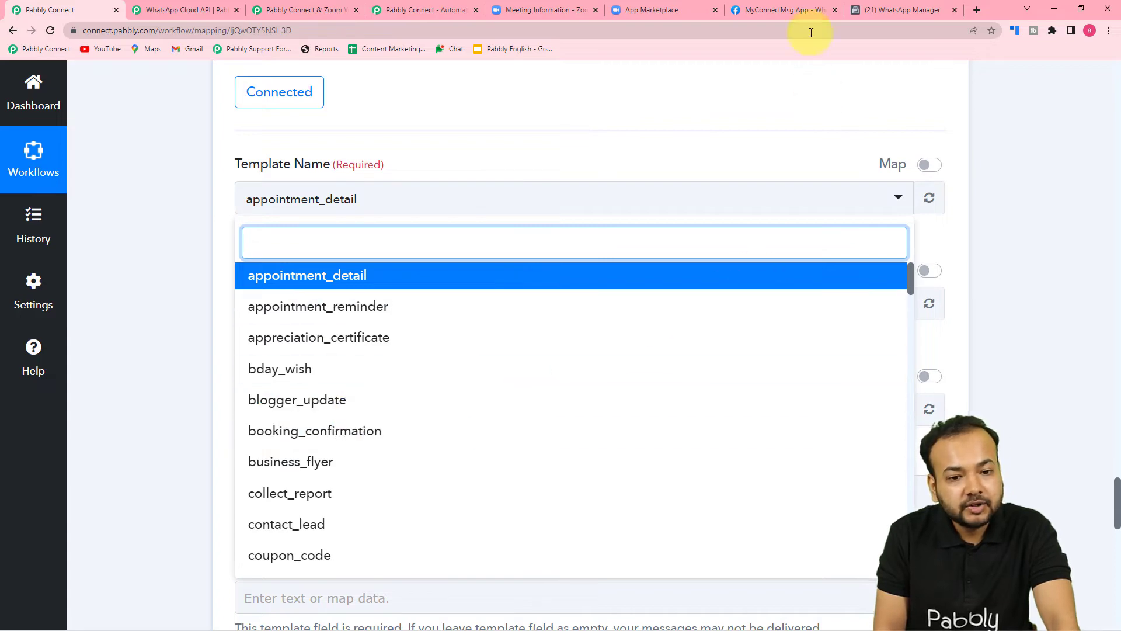
left_click(803, 10)
scroll(745, 307, "down", 3)
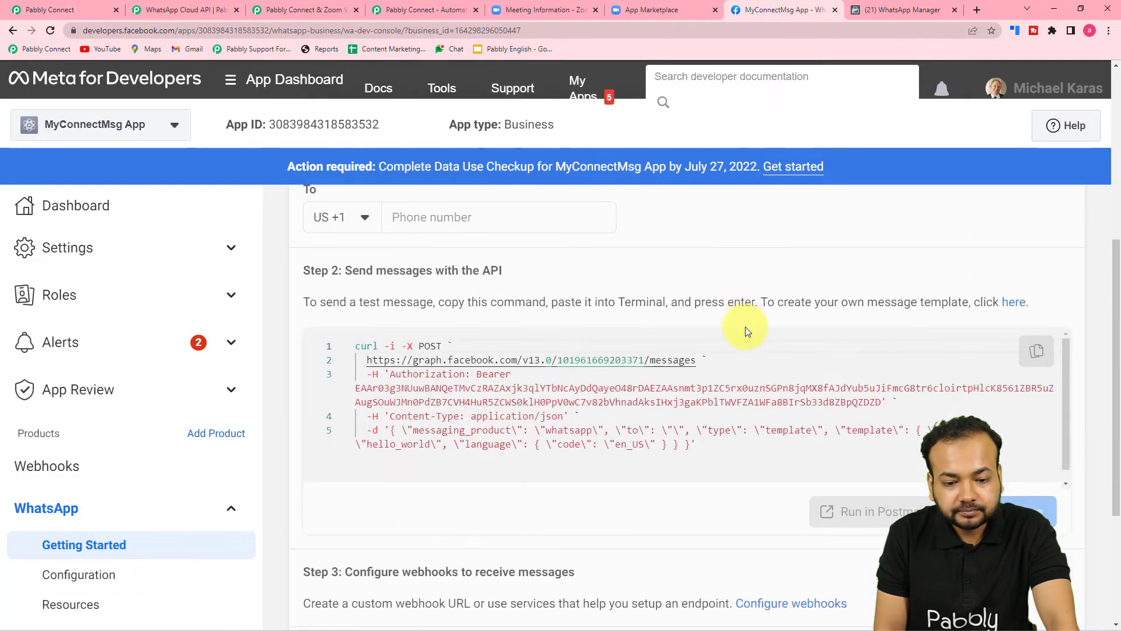
left_click(1015, 304)
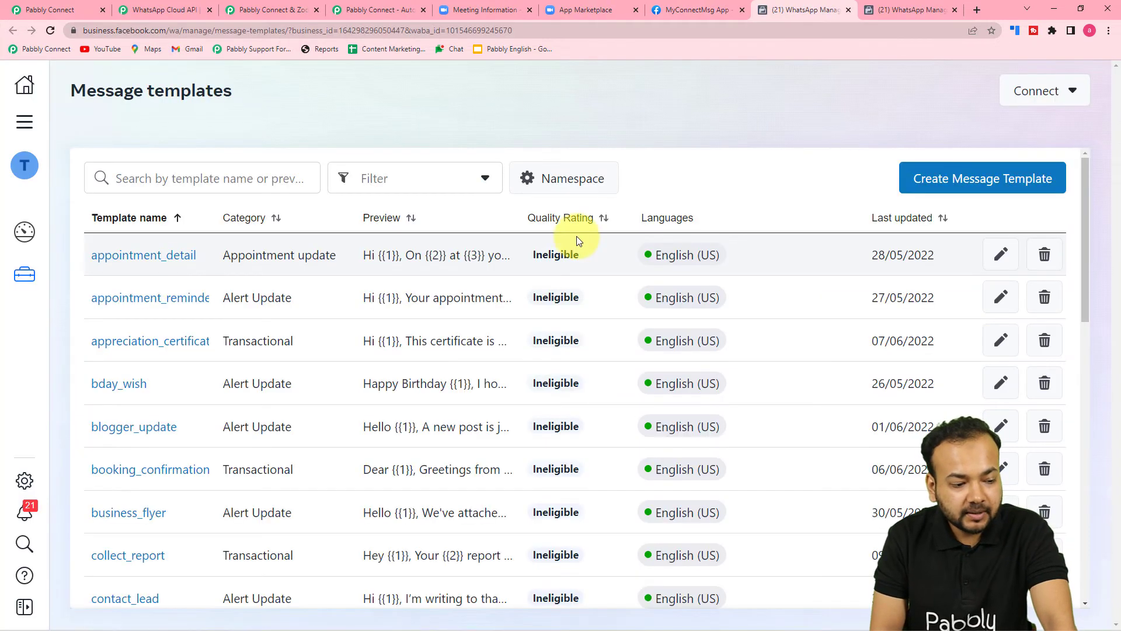
- Look through the message templates list, loading more entries, and open the ptm_alert template
scroll(576, 236, "down", 1)
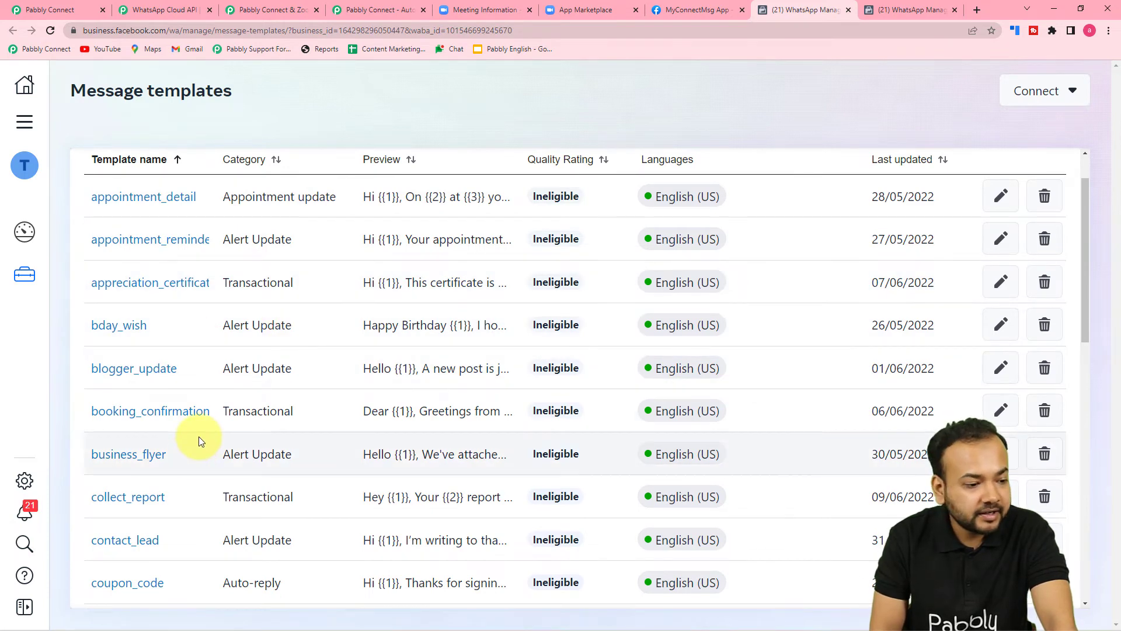
scroll(199, 437, "up", 1)
scroll(199, 436, "down", 5)
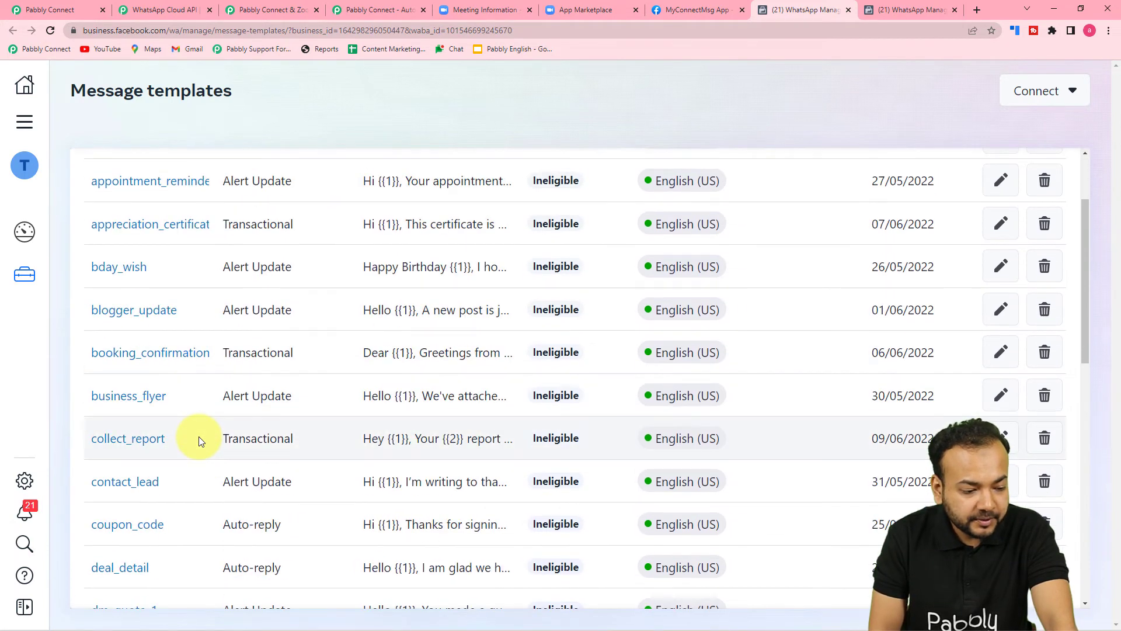
scroll(199, 437, "down", 5)
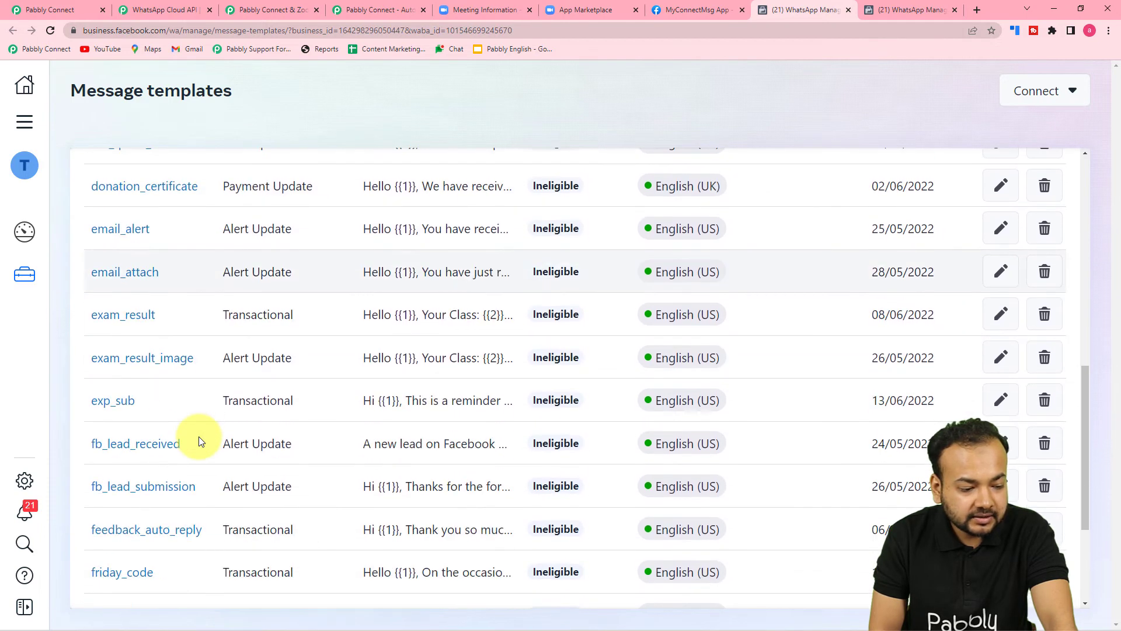
scroll(199, 437, "down", 2)
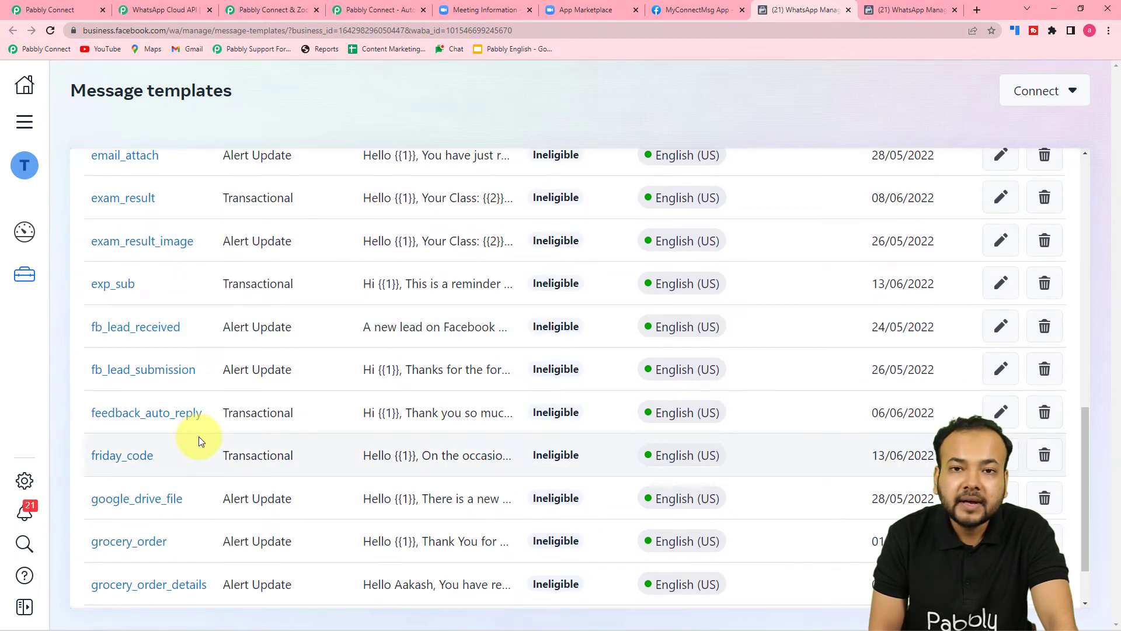
scroll(199, 436, "down", 2)
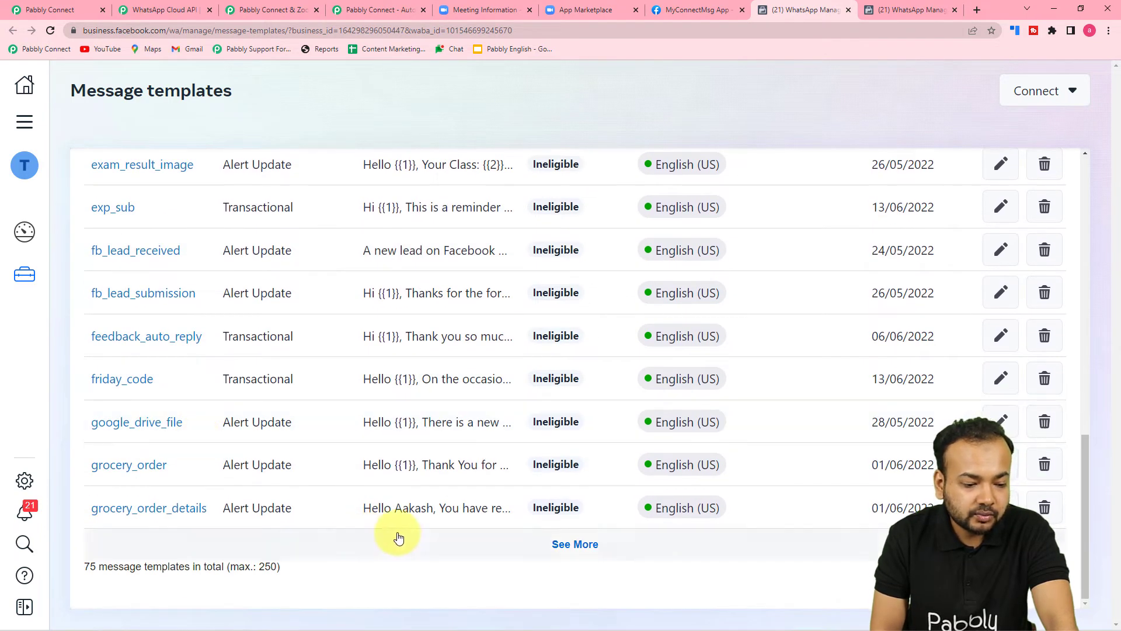
left_click(575, 544)
scroll(296, 408, "down", 1)
scroll(299, 413, "down", 4)
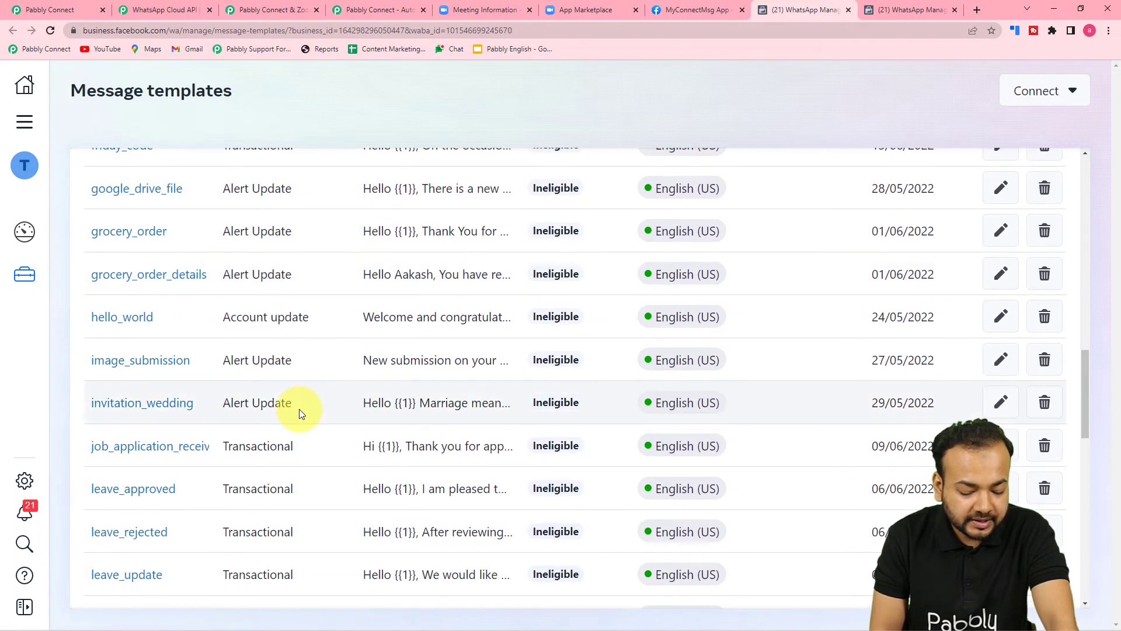
scroll(299, 413, "down", 9)
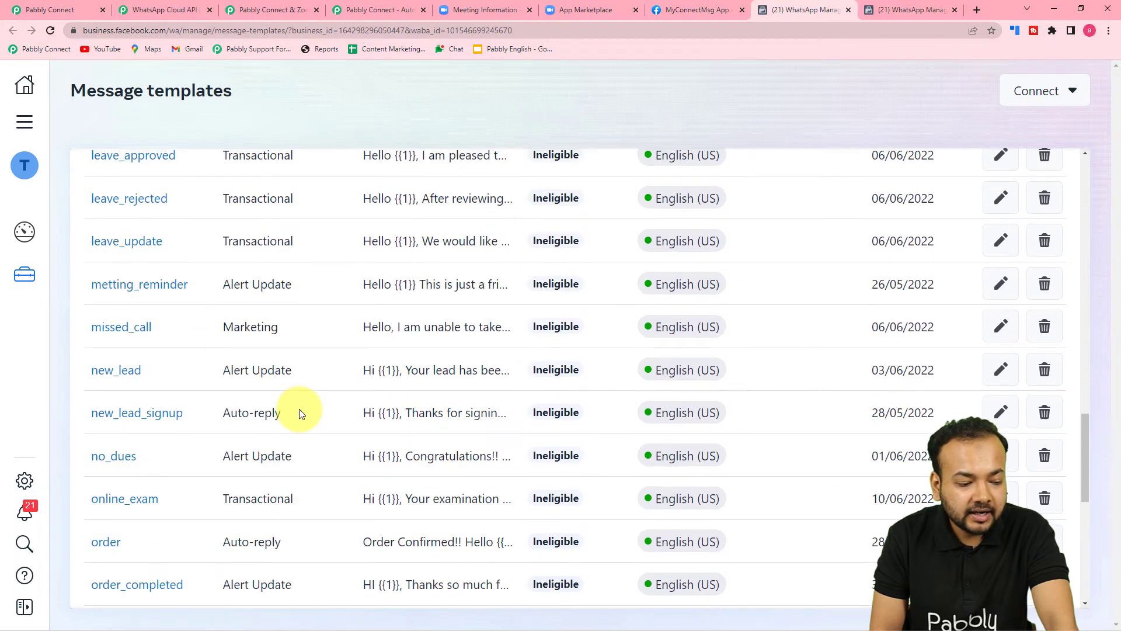
scroll(299, 412, "down", 3)
scroll(113, 446, "down", 4)
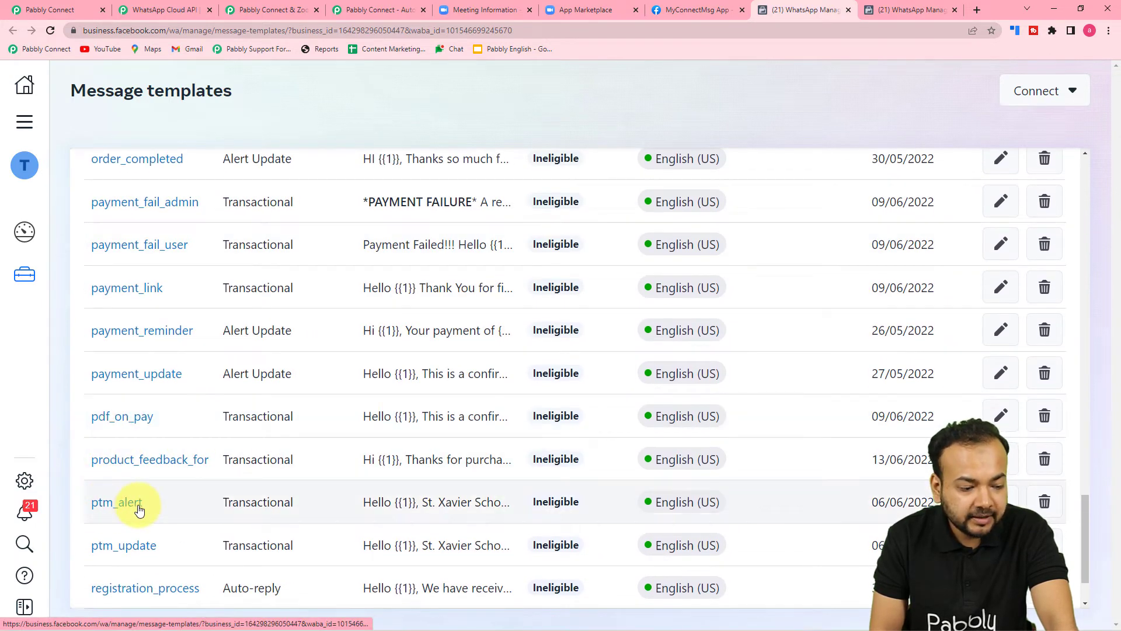
left_click(114, 504)
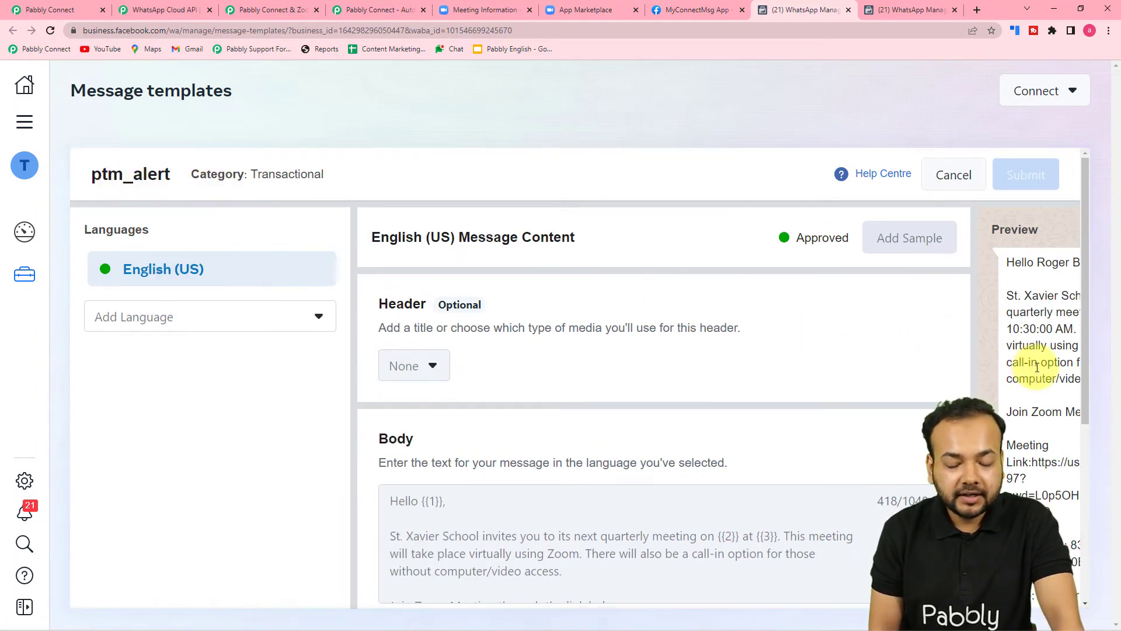
- Examine the message preview of the ptm_alert template from its greeting to its sign-off
scroll(1037, 368, "down", 3)
scroll(1037, 368, "down", 2)
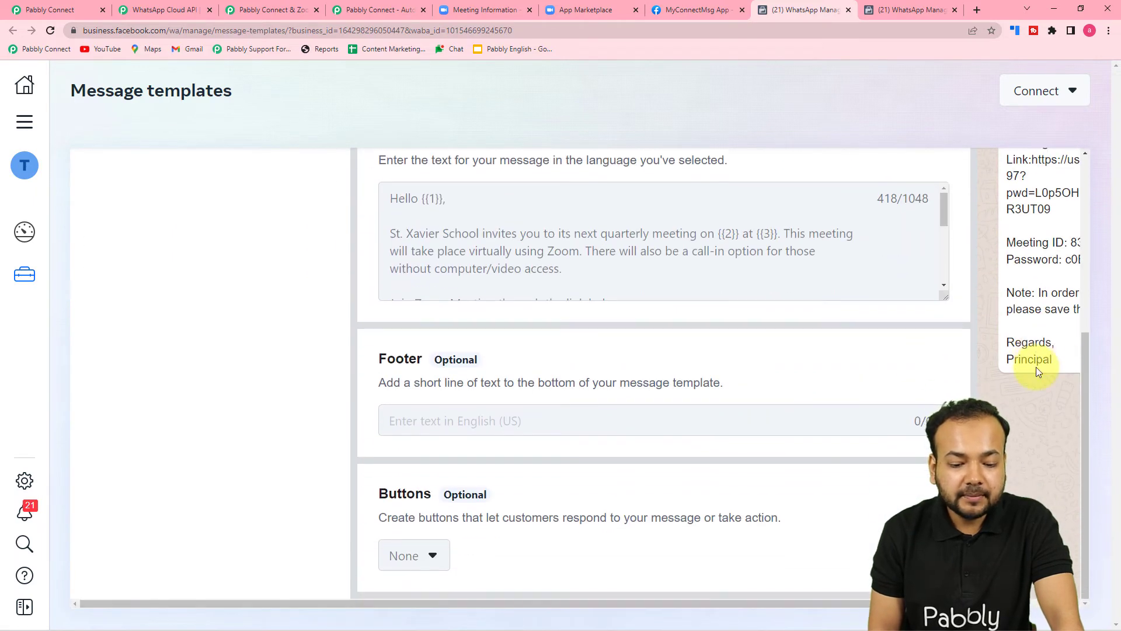
scroll(1016, 467, "right", 3)
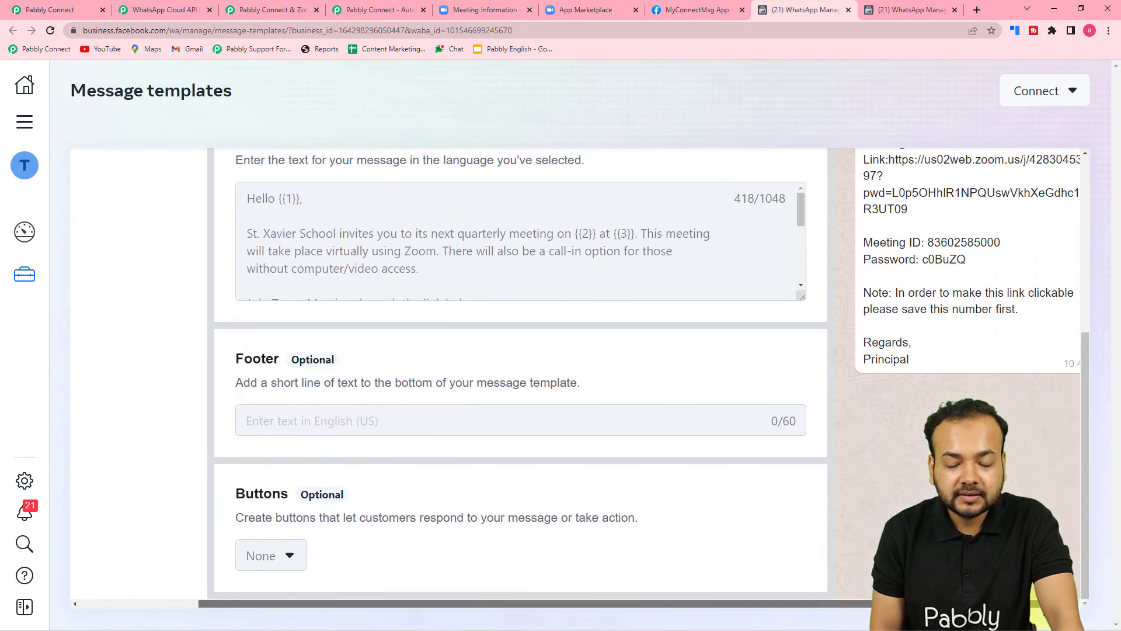
scroll(1014, 463, "up", 4)
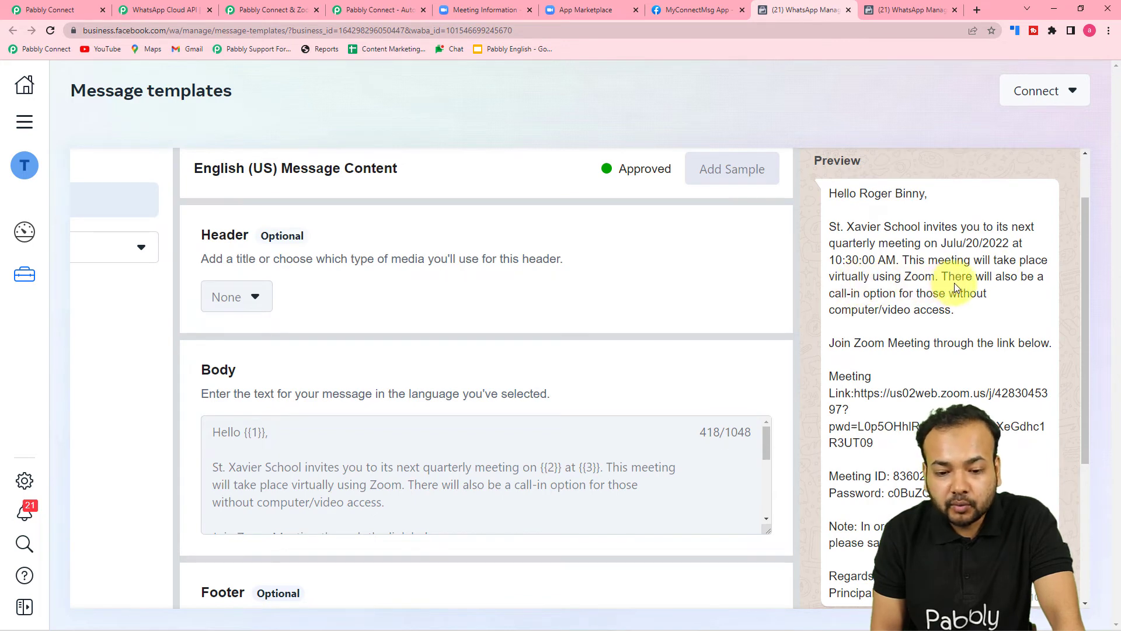
scroll(954, 283, "down", 2)
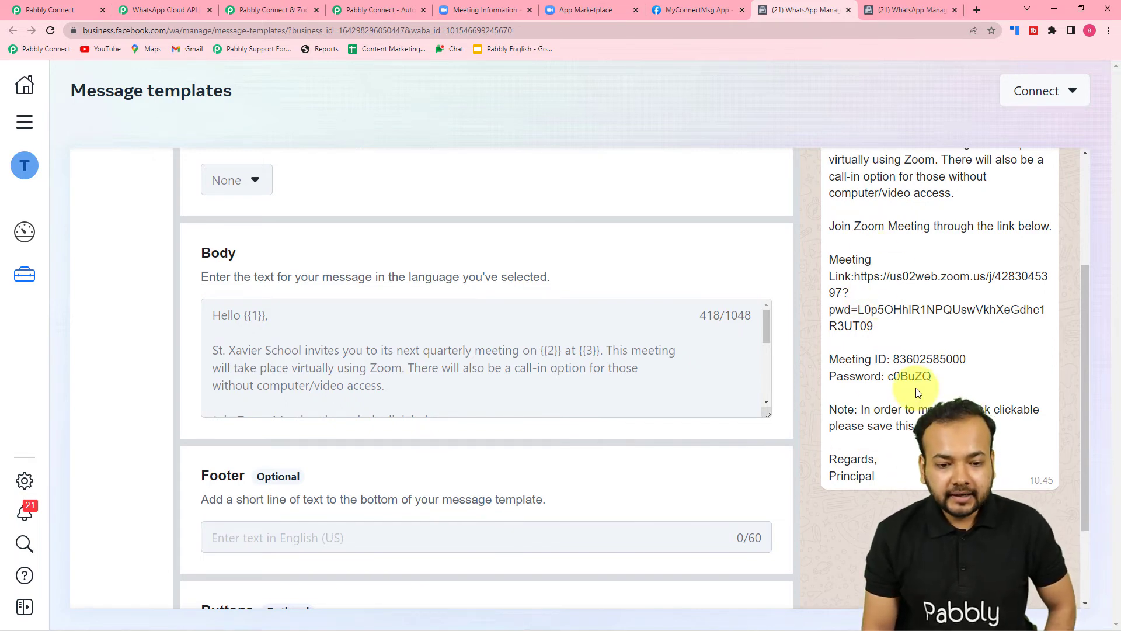
scroll(917, 393, "up", 1)
scroll(916, 388, "up", 2)
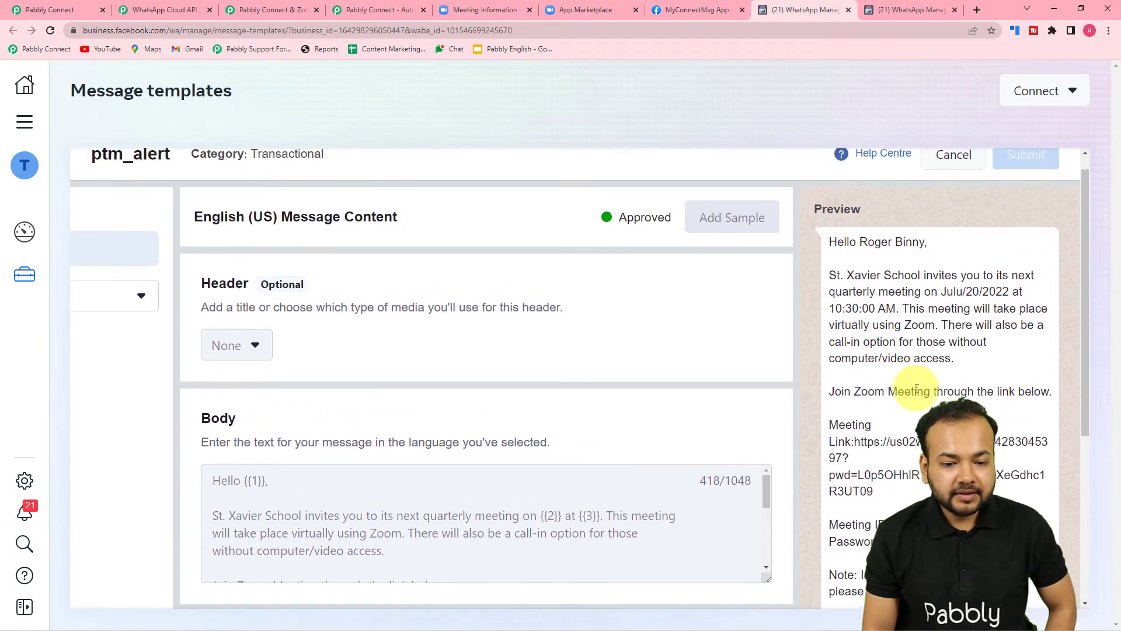
- Enlarge the ptm_alert body text box to examine the message variables, and close the template without submitting changes
scroll(917, 388, "down", 3)
scroll(917, 388, "down", 2)
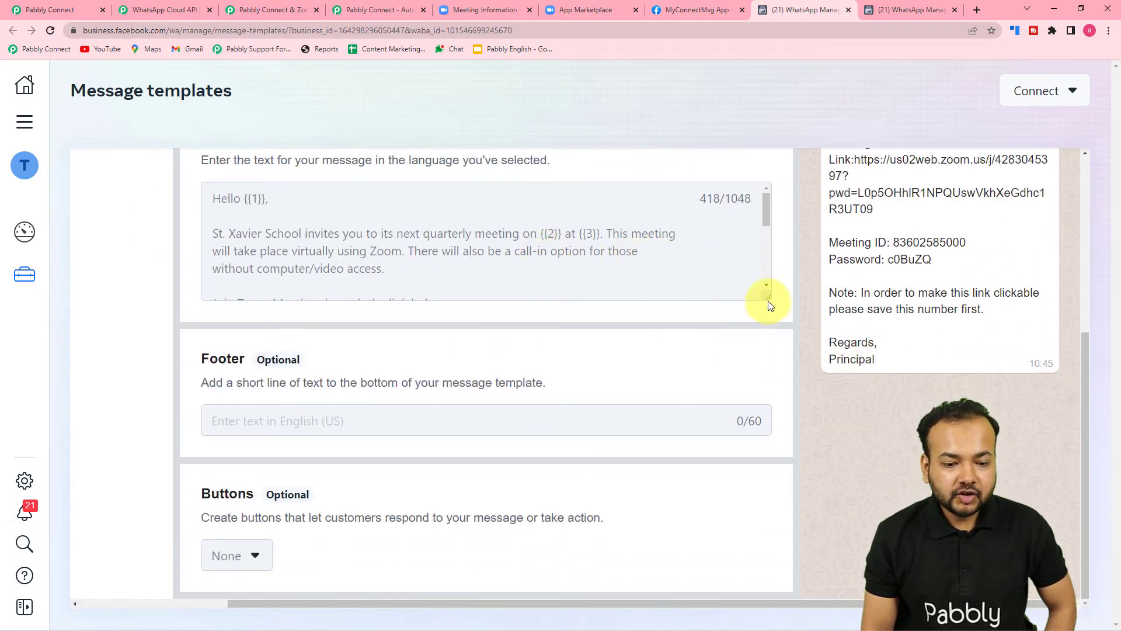
left_click_drag(767, 295, 767, 497)
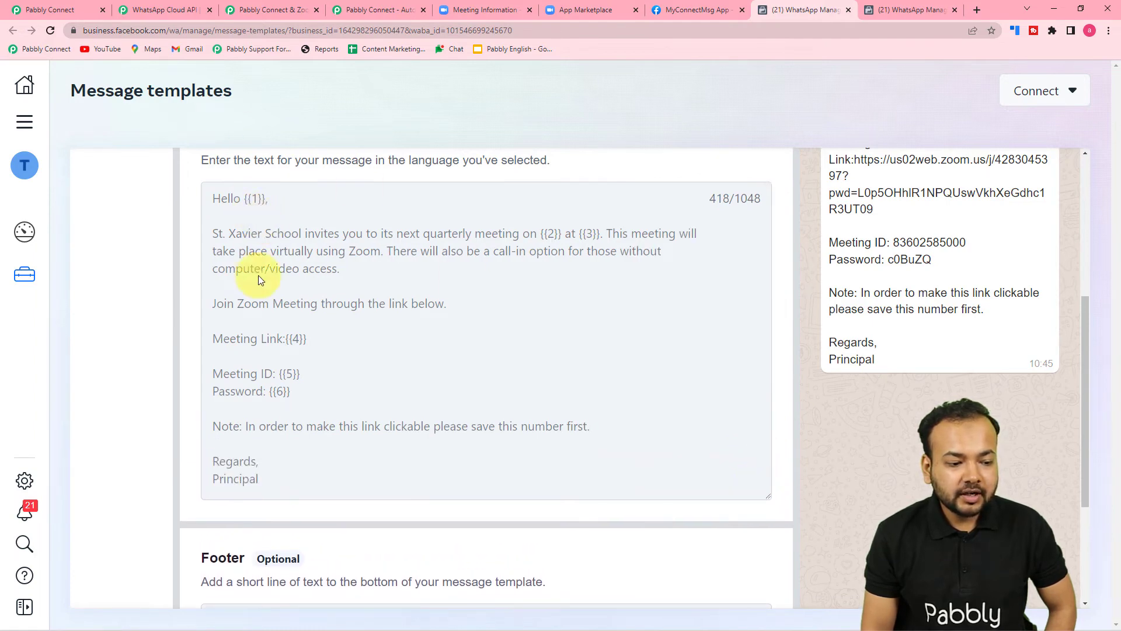
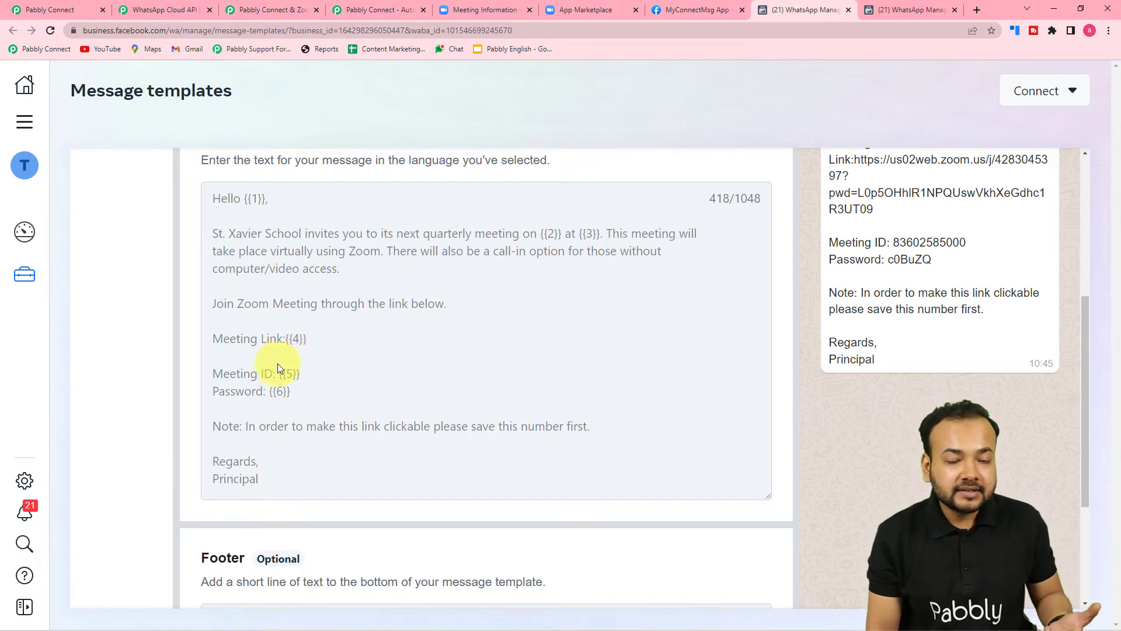
scroll(278, 363, "down", 2)
scroll(278, 363, "up", 3)
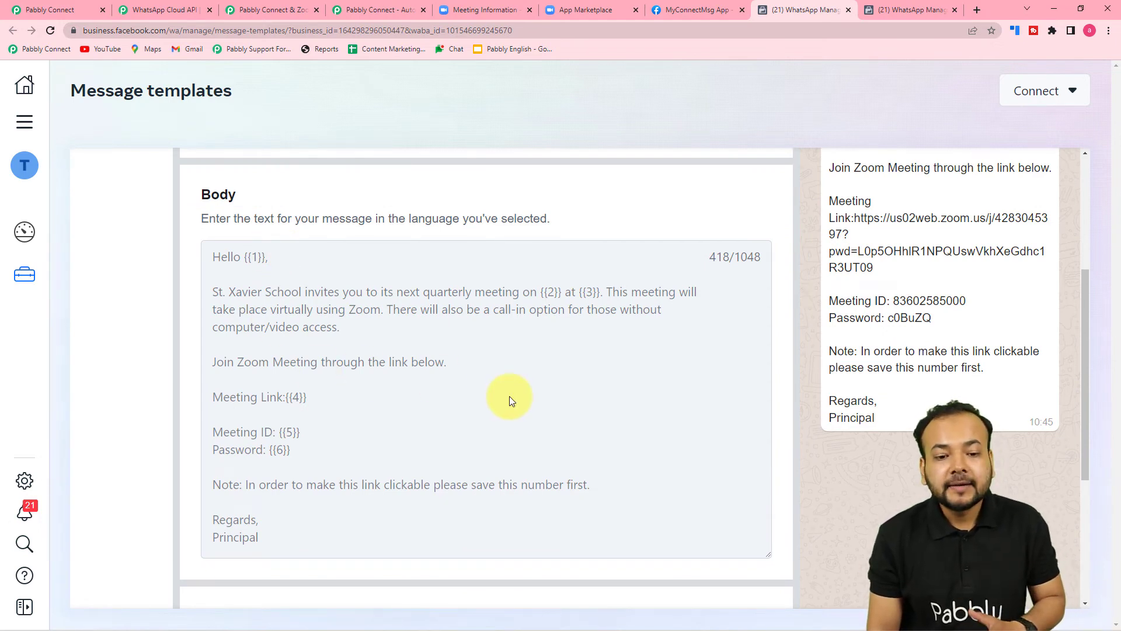
scroll(393, 388, "up", 4)
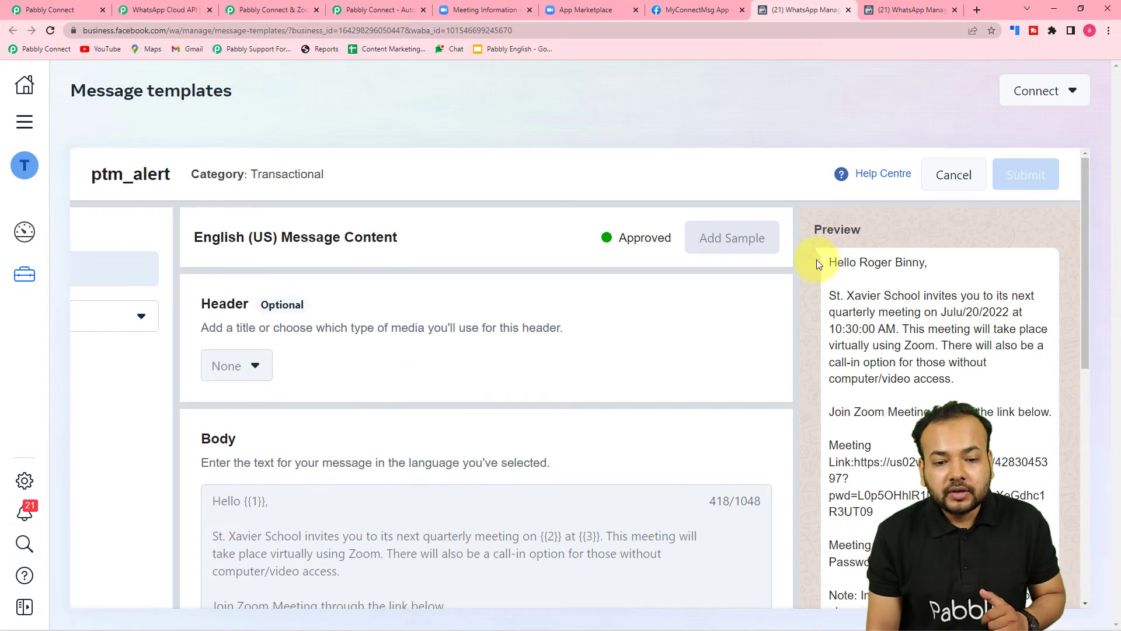
left_click(952, 173)
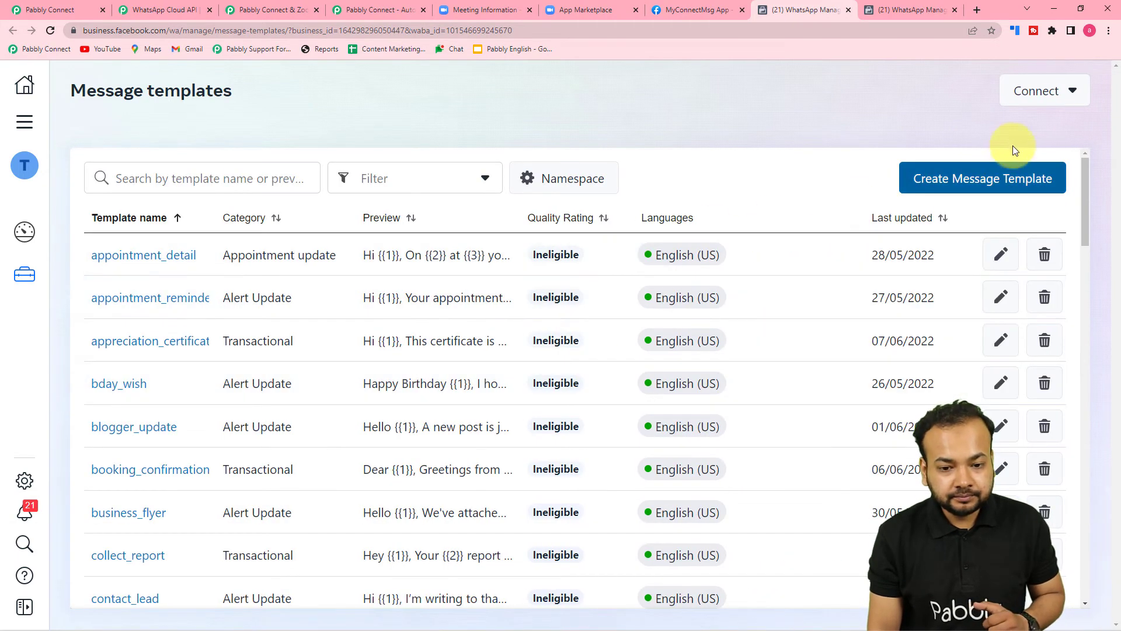
- Create a Marketing message template named "name" in English (US) and continue to its content editor
left_click(973, 177)
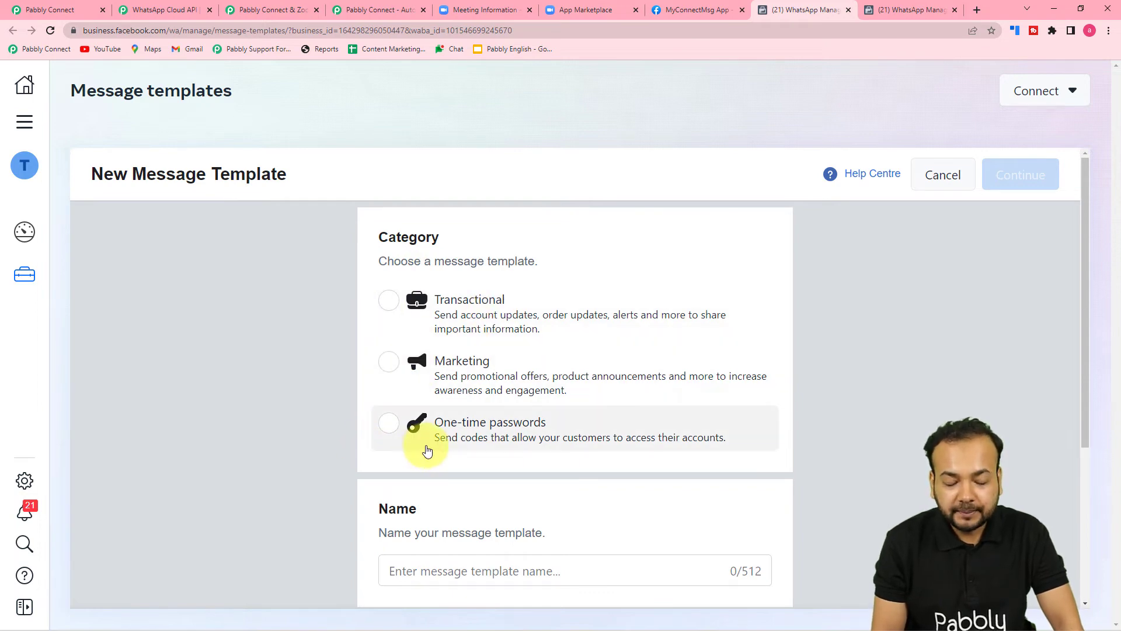
left_click(396, 366)
scroll(397, 374, "down", 3)
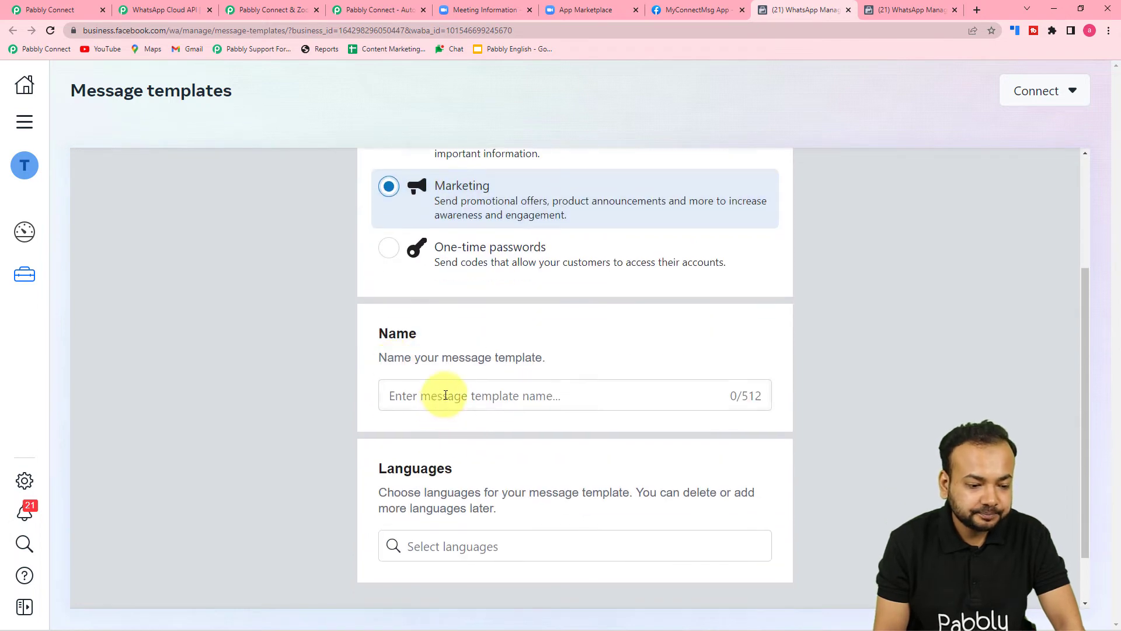
left_click(446, 395)
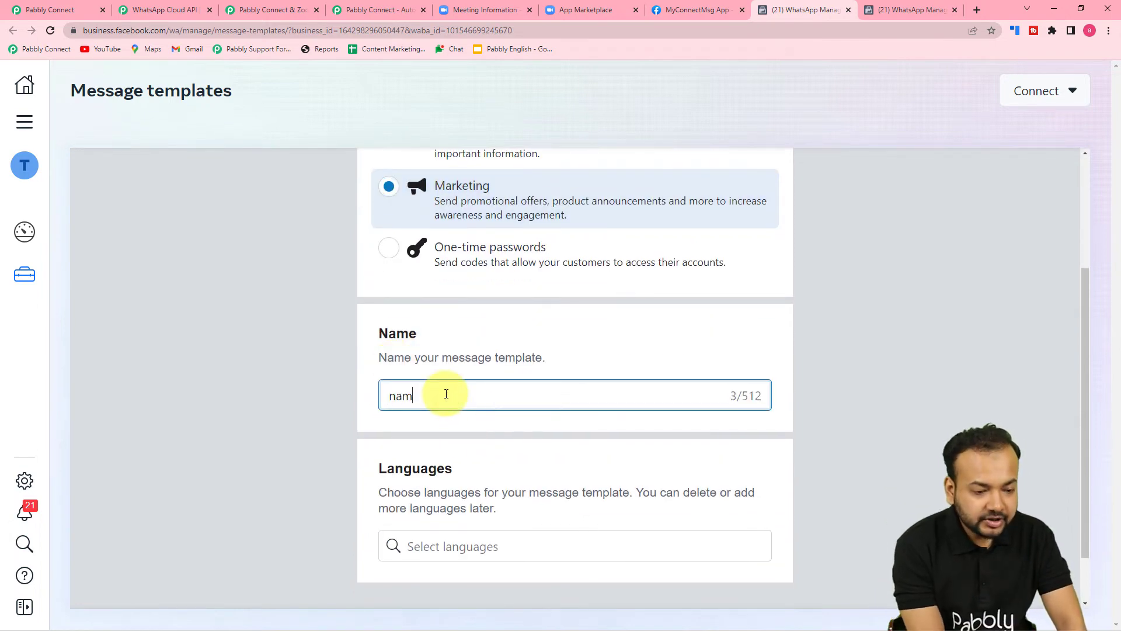
left_click(430, 544)
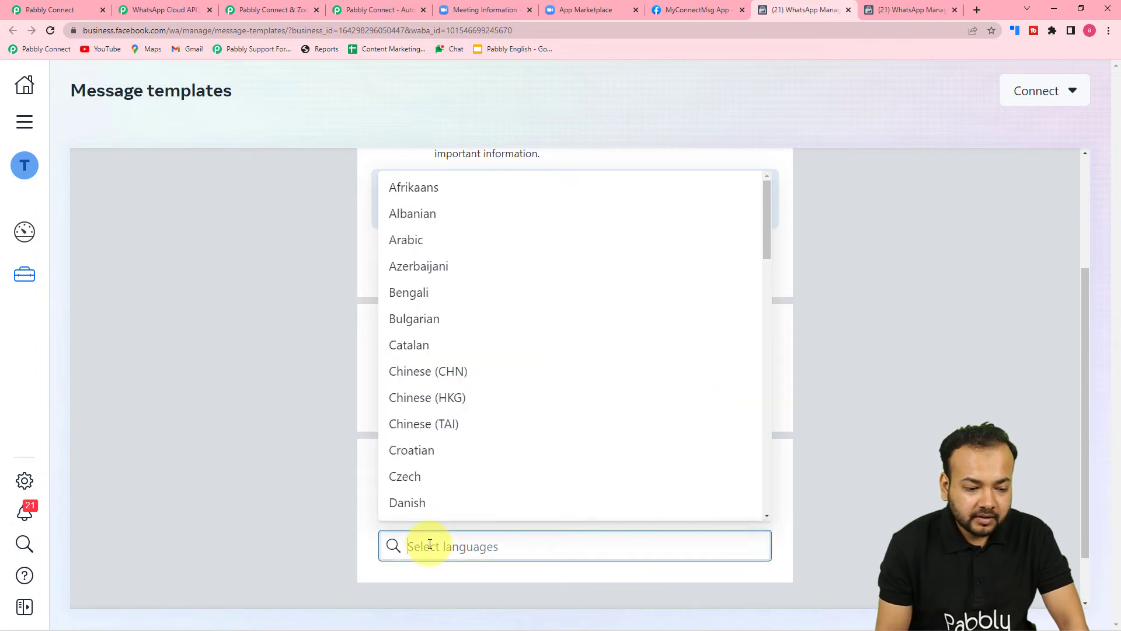
type("engl")
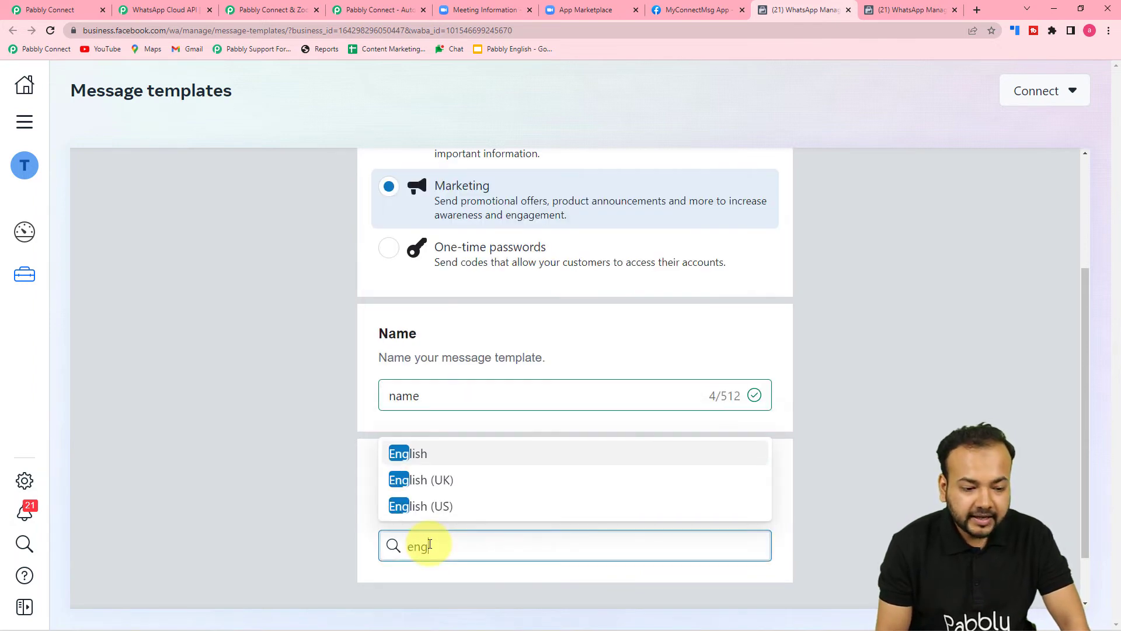
left_click(441, 509)
left_click(295, 440)
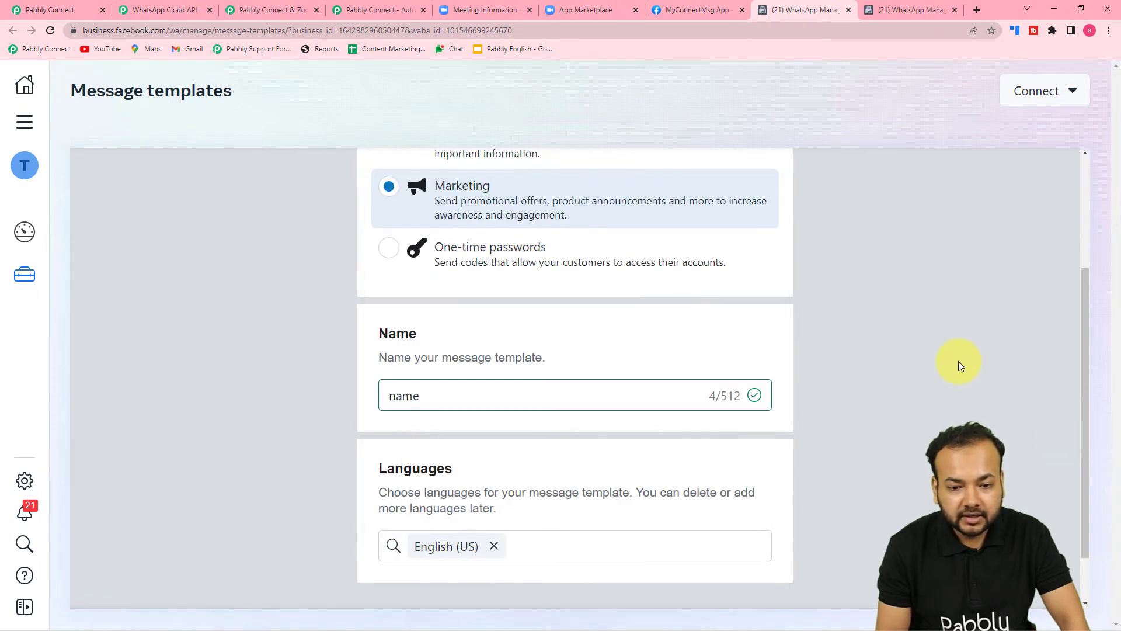
scroll(958, 360, "up", 3)
left_click(1017, 174)
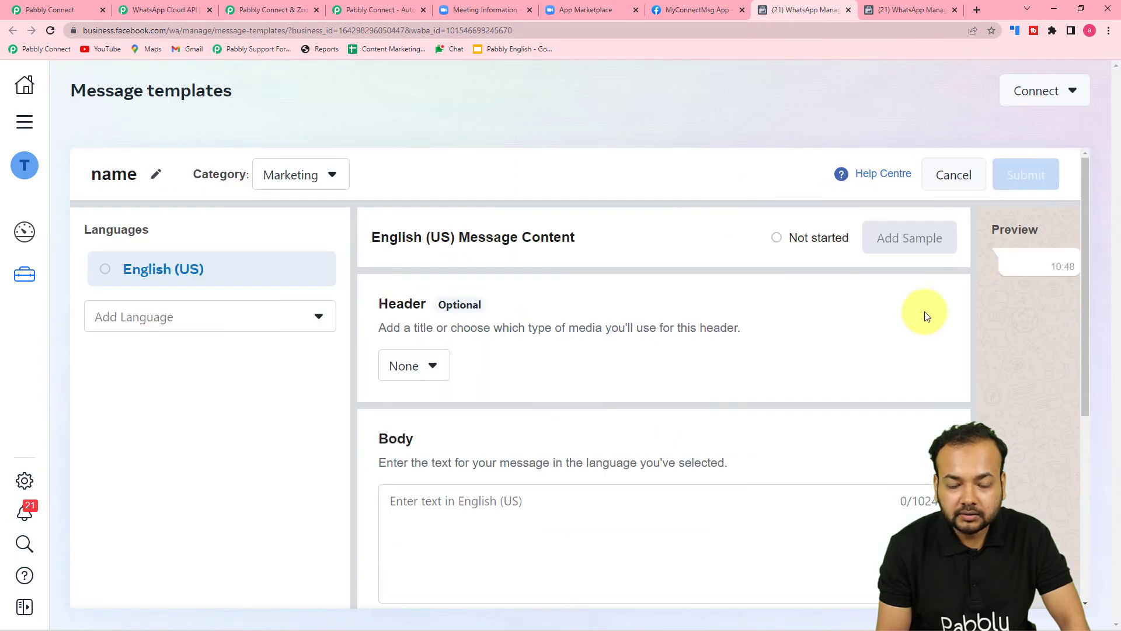
- Set the new template's header to Media and activate its body text box for editing
scroll(815, 289, "down", 2)
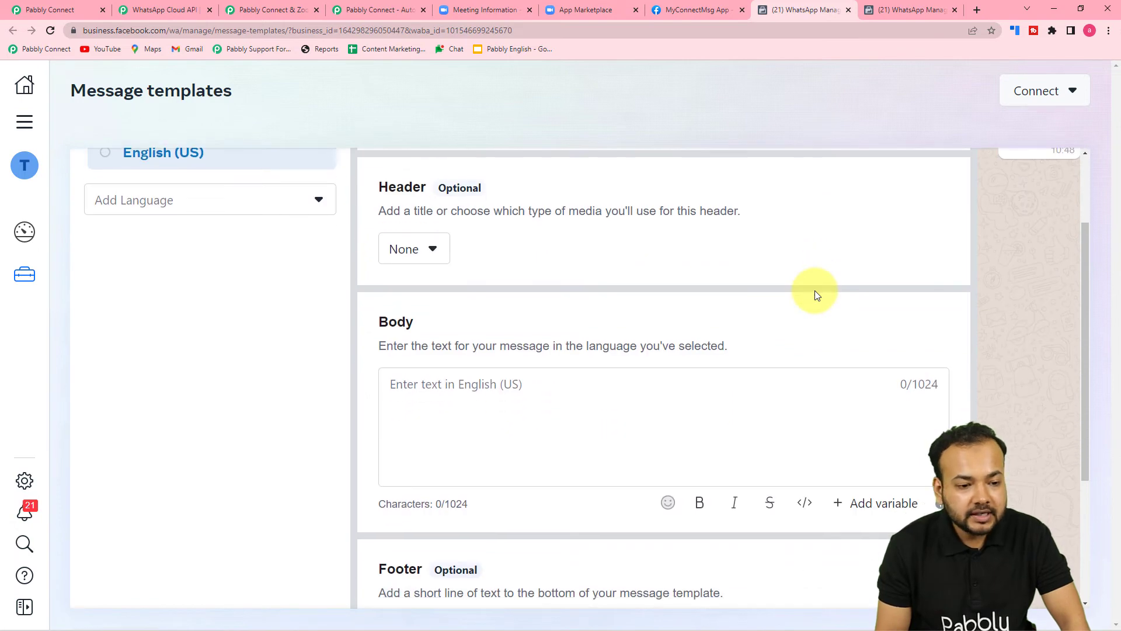
left_click(416, 262)
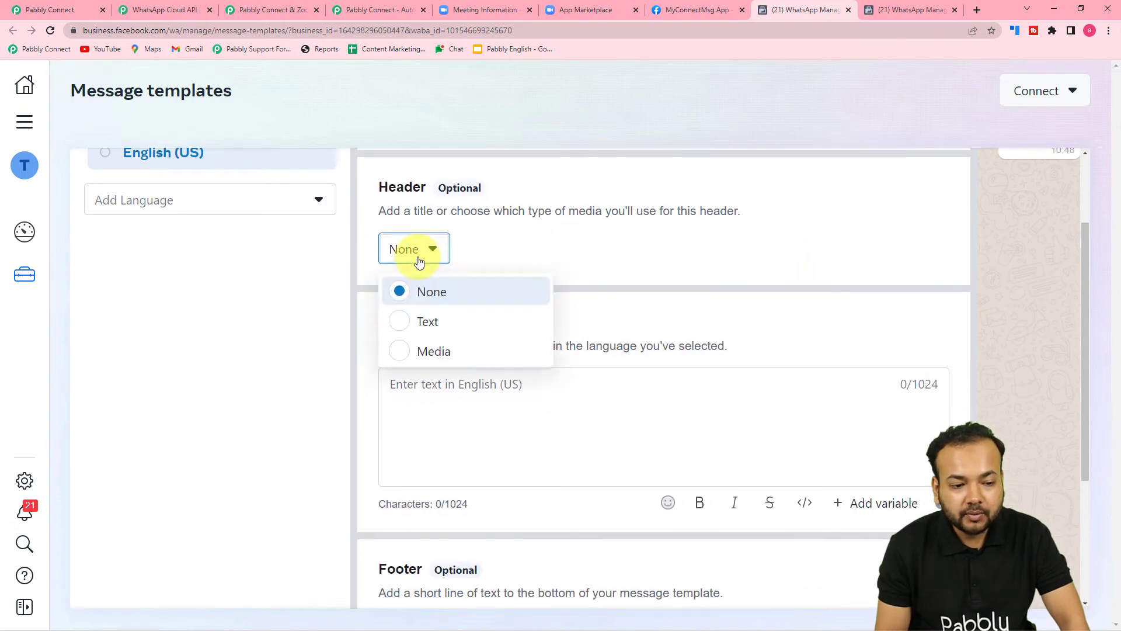
left_click(422, 352)
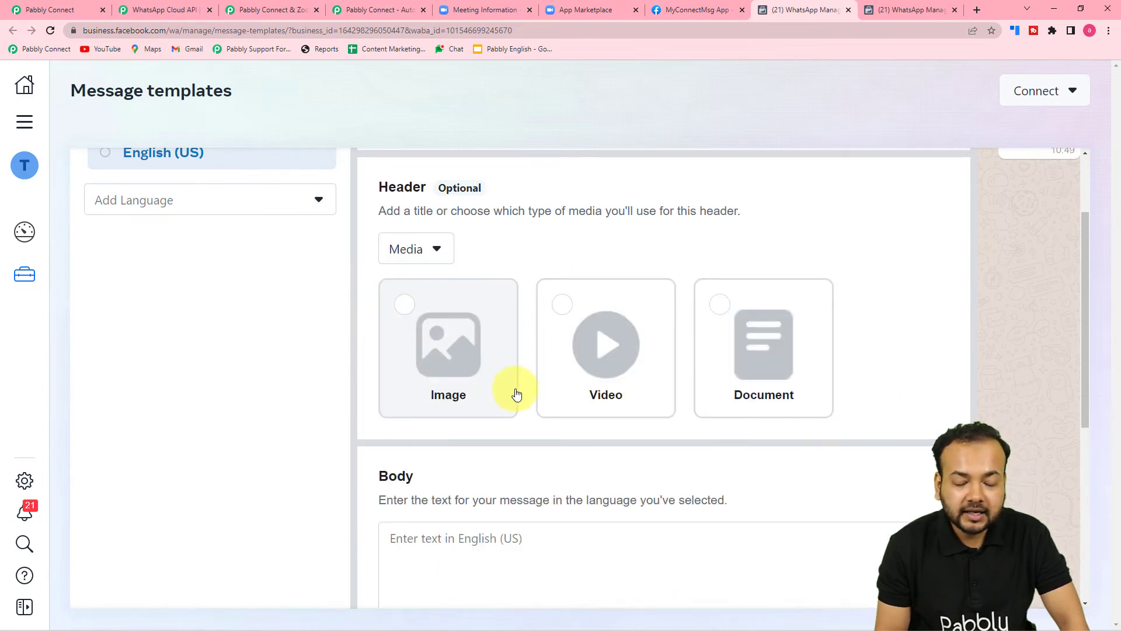
scroll(779, 389, "down", 1)
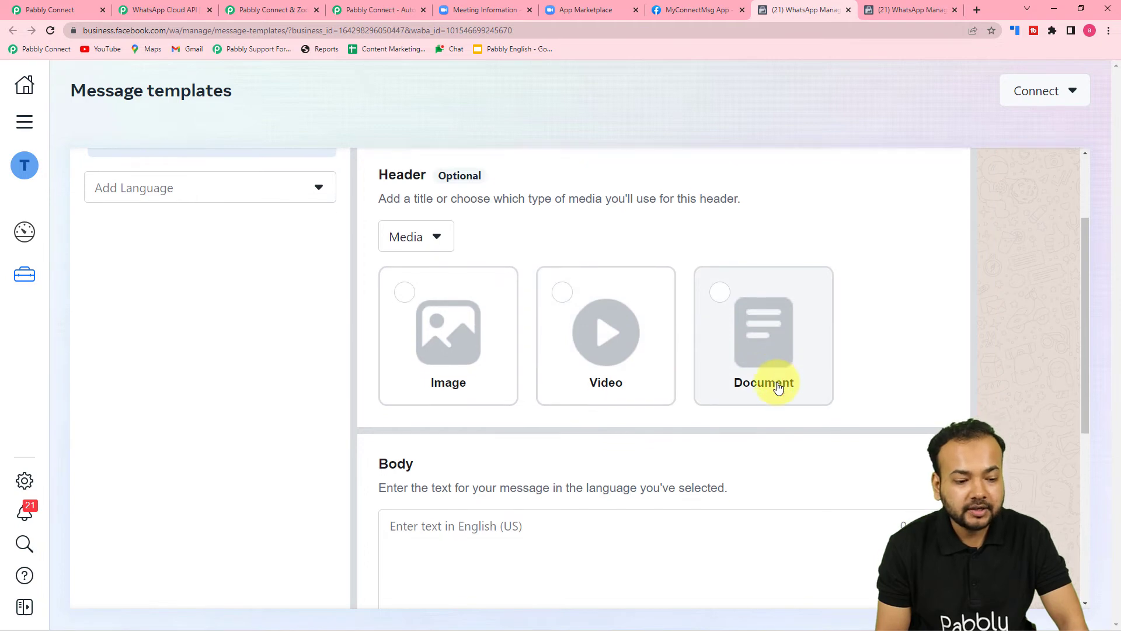
scroll(676, 373, "down", 5)
left_click(515, 223)
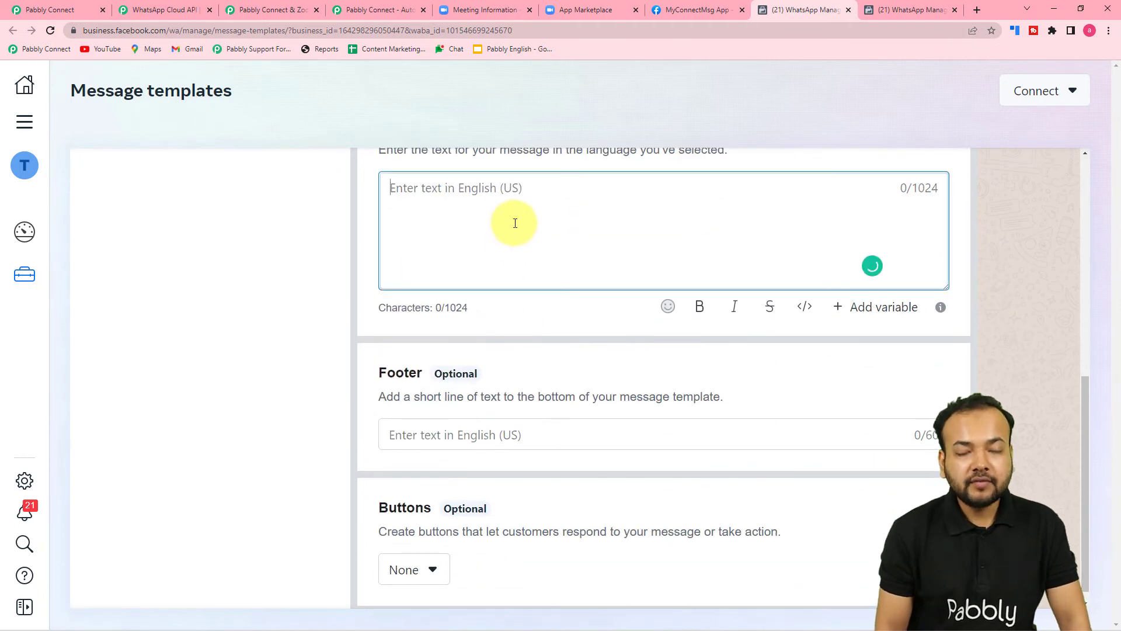
- Draft the new template's body text as "Hello" followed by a variable, and discard the template without submitting it
type("Hello")
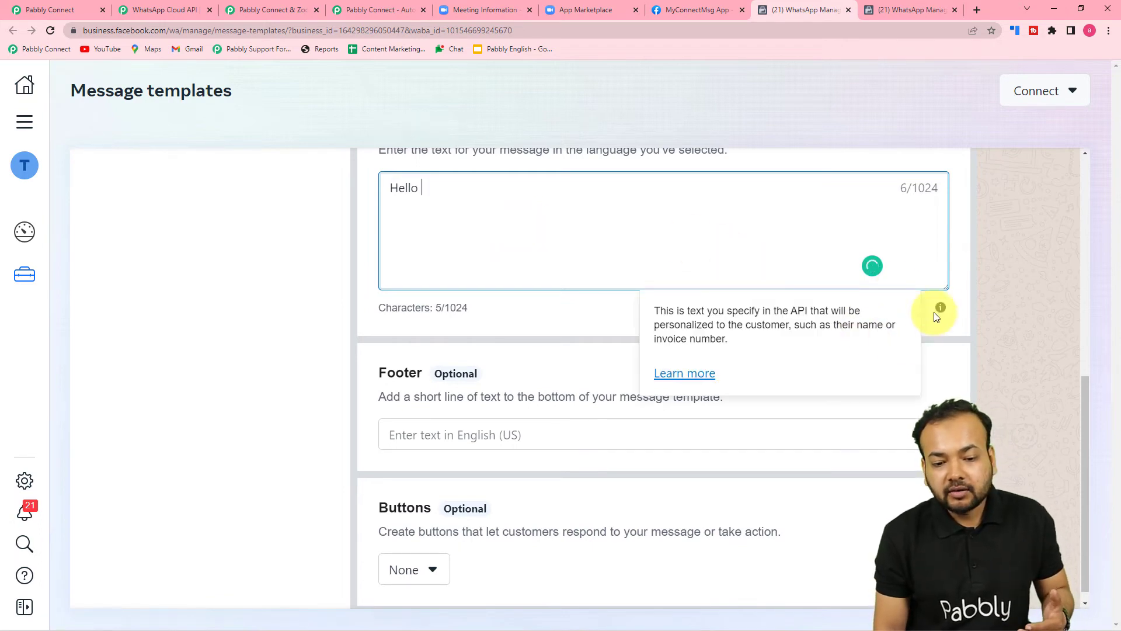
left_click(876, 306)
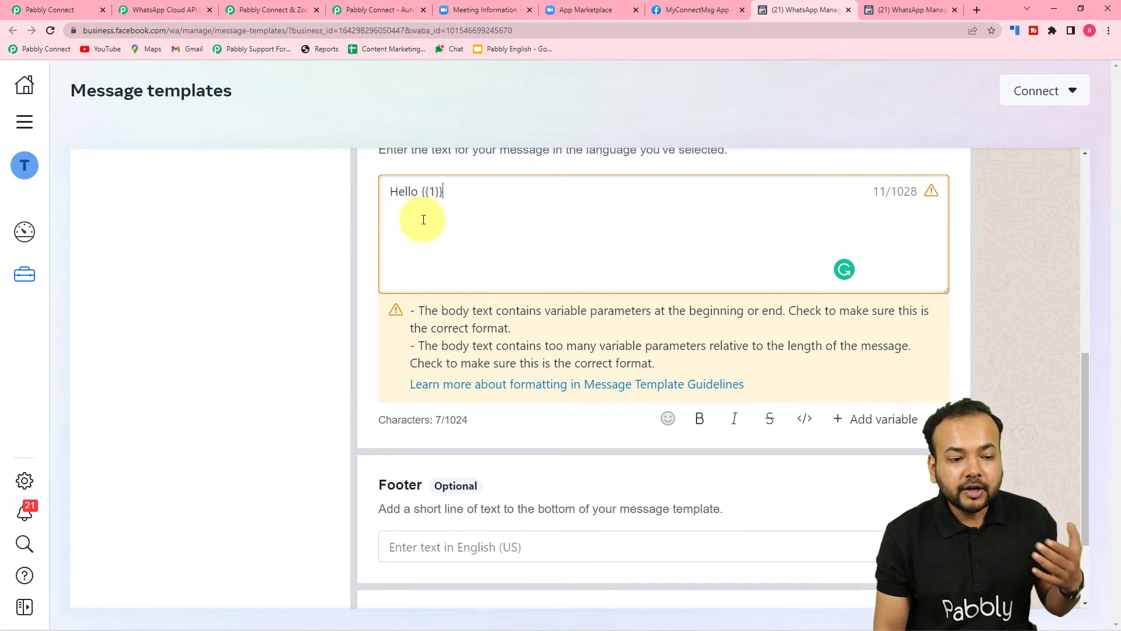
scroll(226, 336, "down", 2)
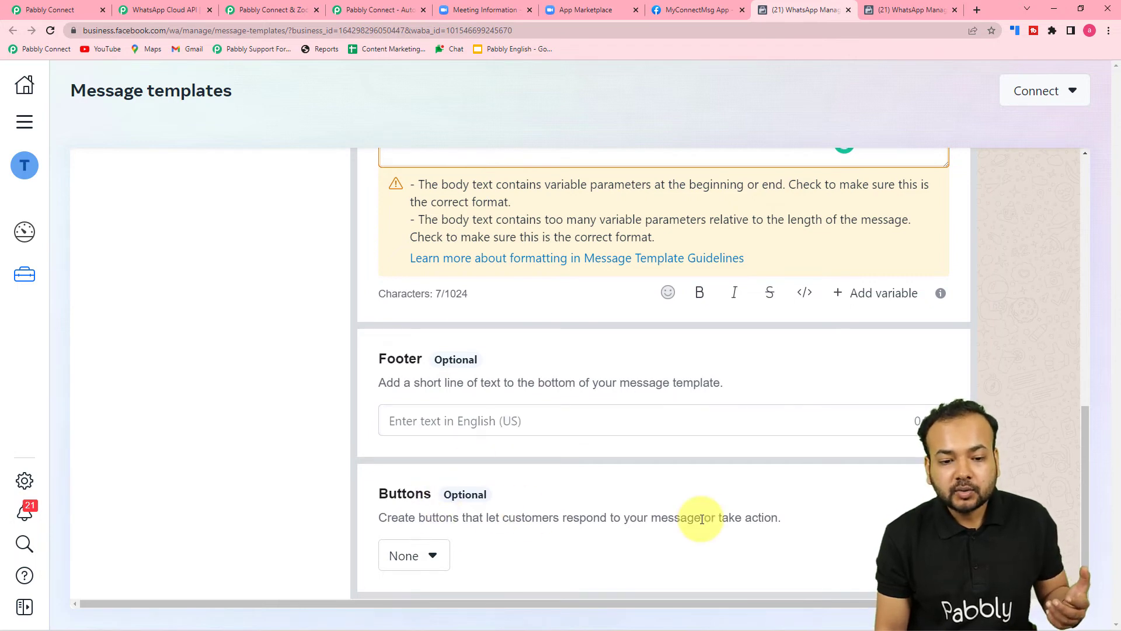
scroll(764, 519, "up", 5)
scroll(764, 519, "up", 5)
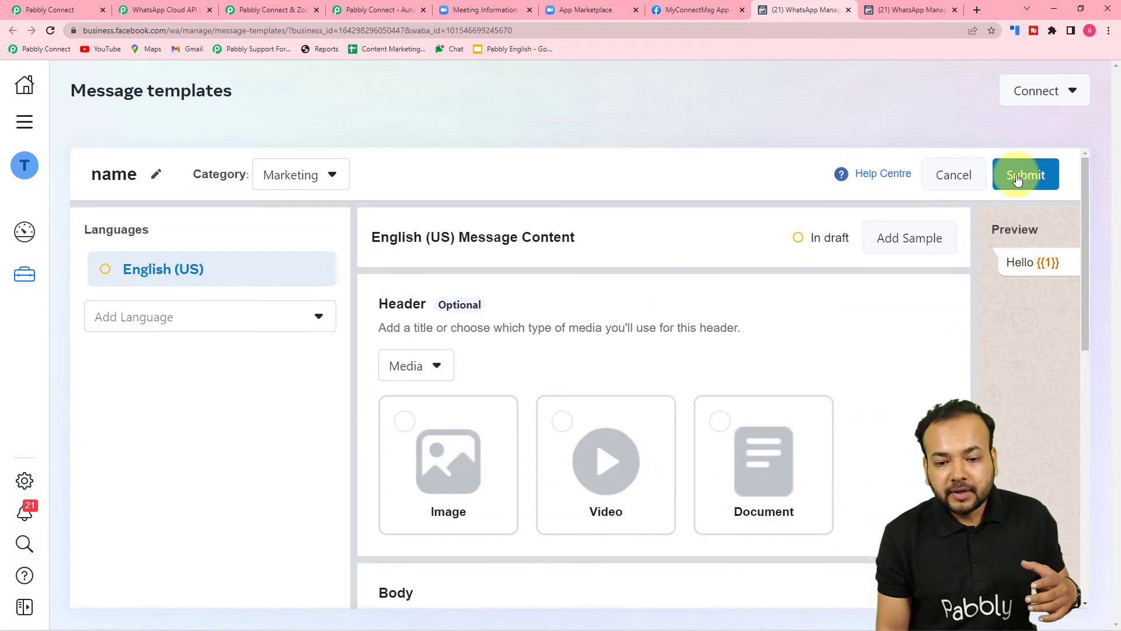
left_click(949, 175)
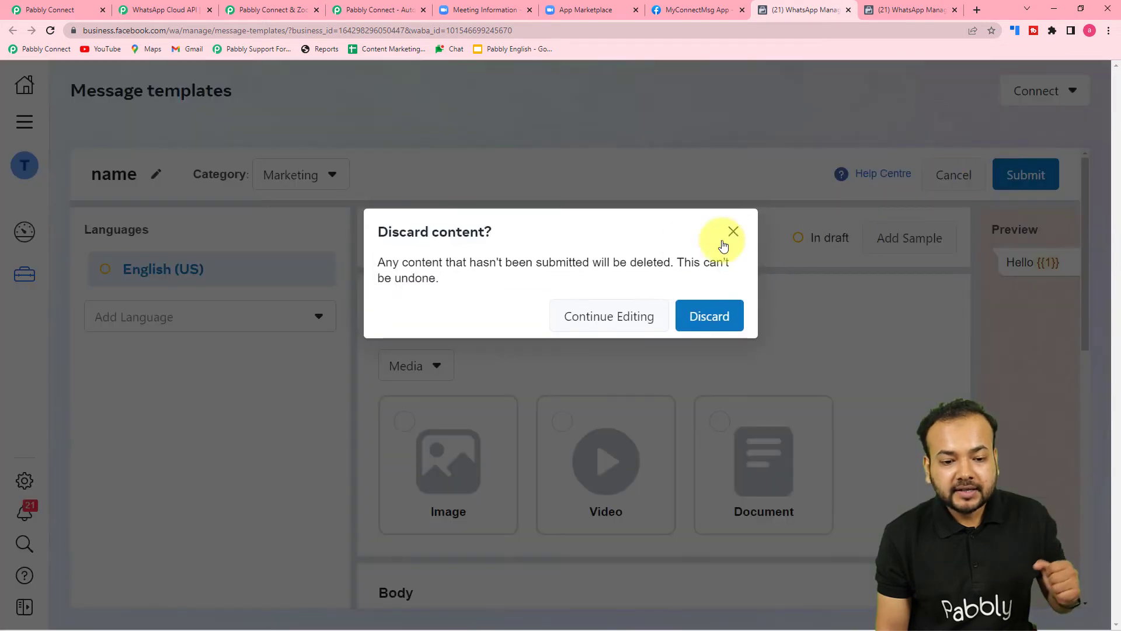
left_click(709, 315)
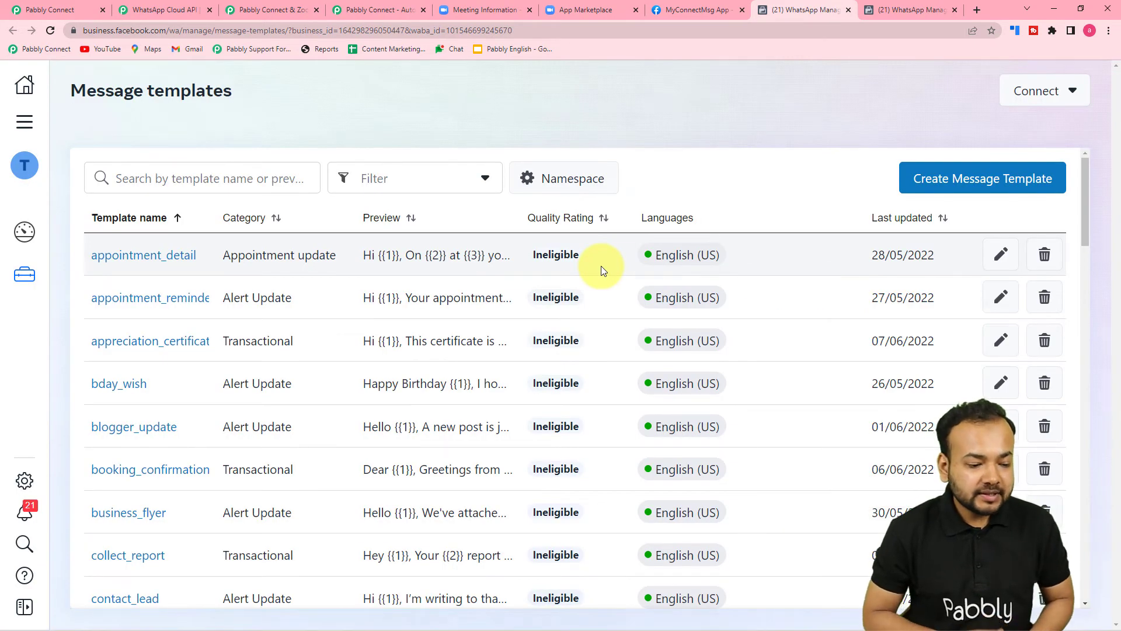
- Look up the ptm_alert template in WhatsApp Manager, and switch to Pabbly Connect to choose ptm_alert as the WhatsApp action's template name
left_click_drag(1083, 199, 1085, 621)
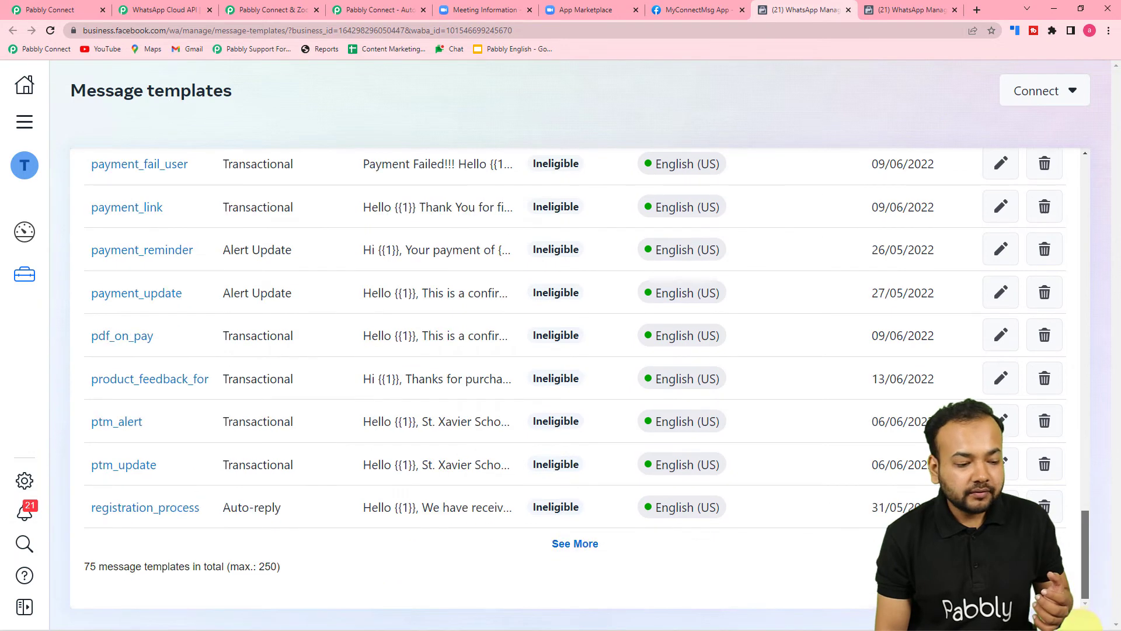
left_click(130, 422)
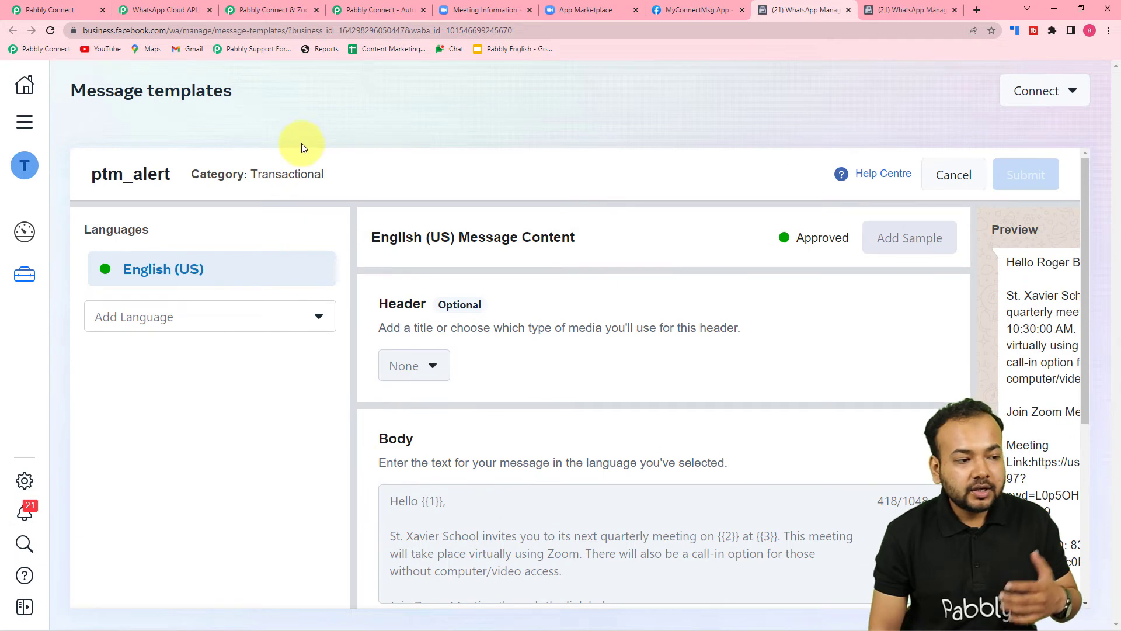
left_click(63, 5)
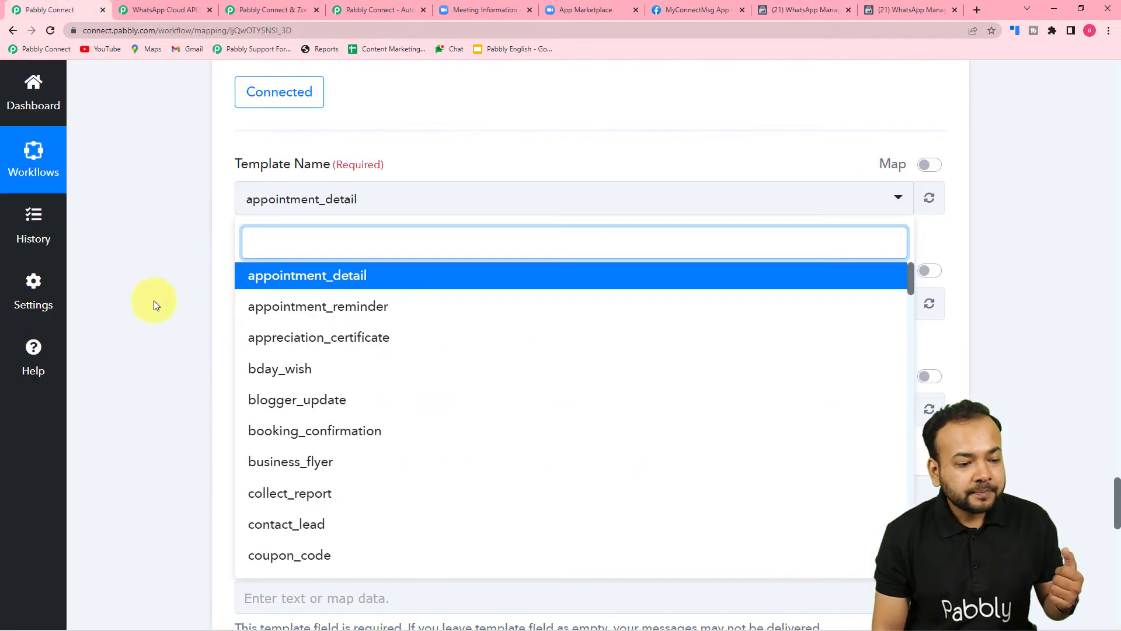
type("ptm")
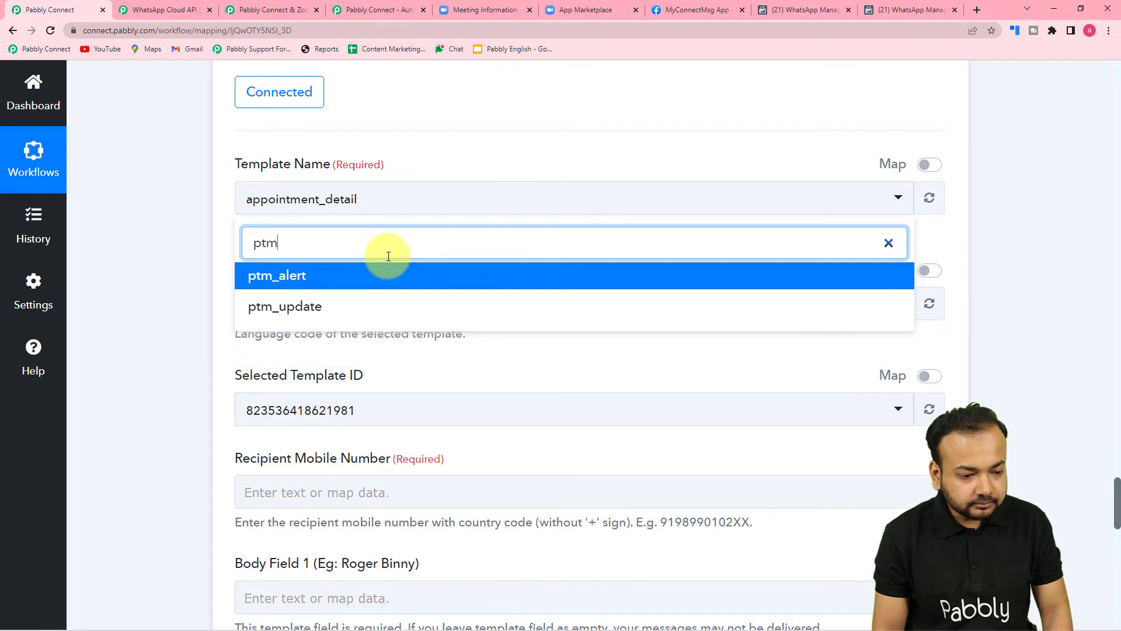
left_click(277, 281)
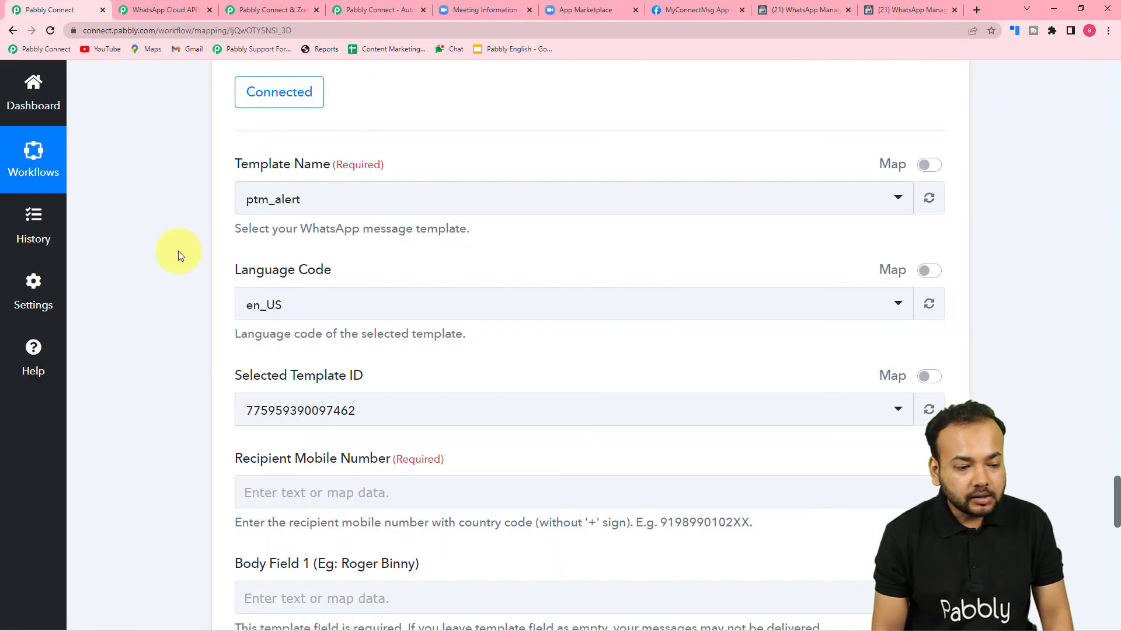
- Examine the WhatsApp action's recipient number and body fields, including the previous steps' data offered for mapping the mobile number
scroll(178, 251, "down", 3)
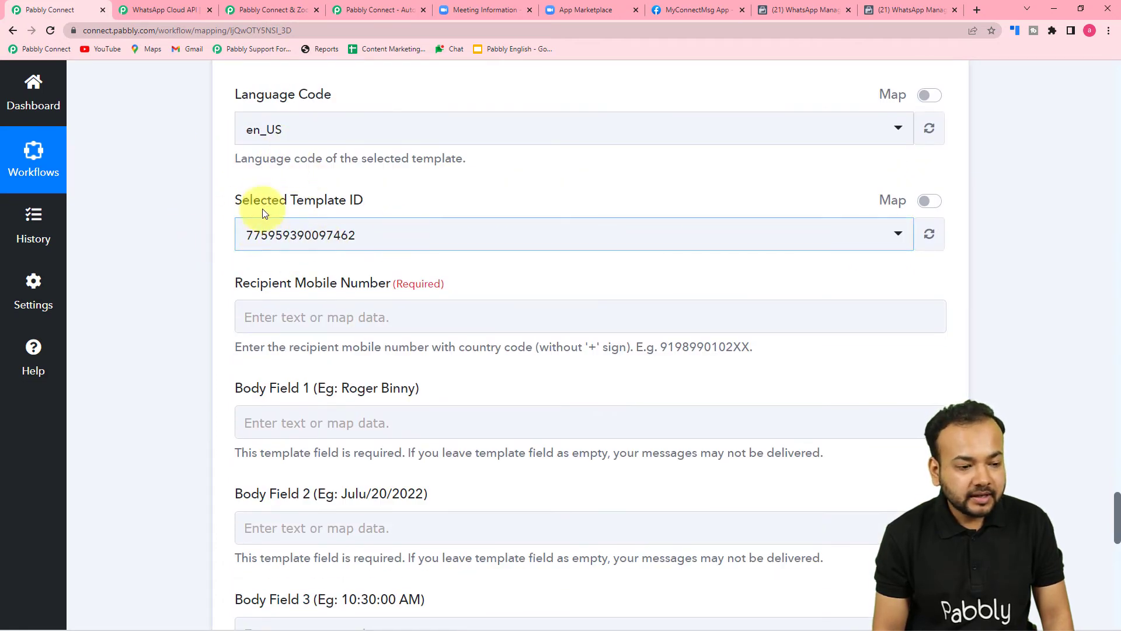
scroll(395, 218, "down", 2)
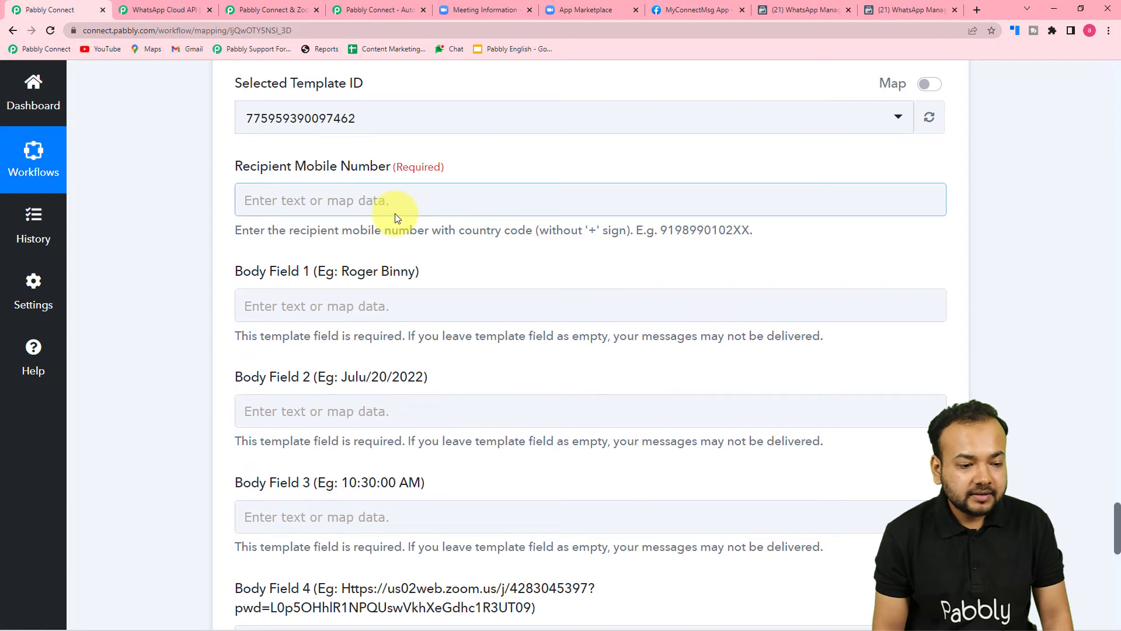
scroll(396, 217, "down", 1)
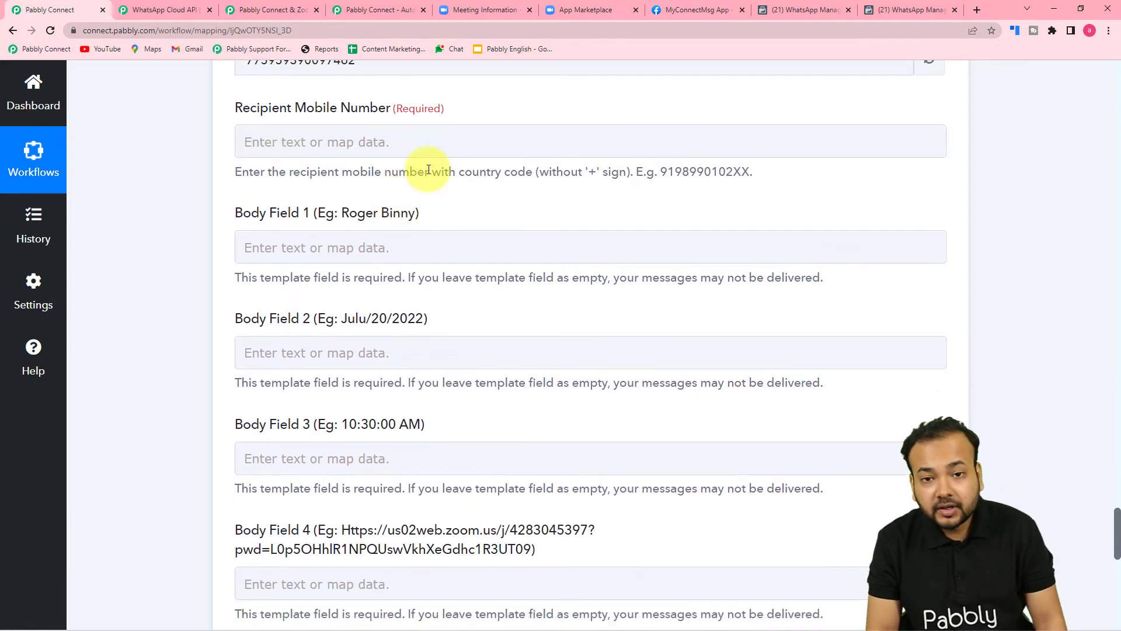
scroll(429, 169, "up", 2)
scroll(436, 200, "down", 2)
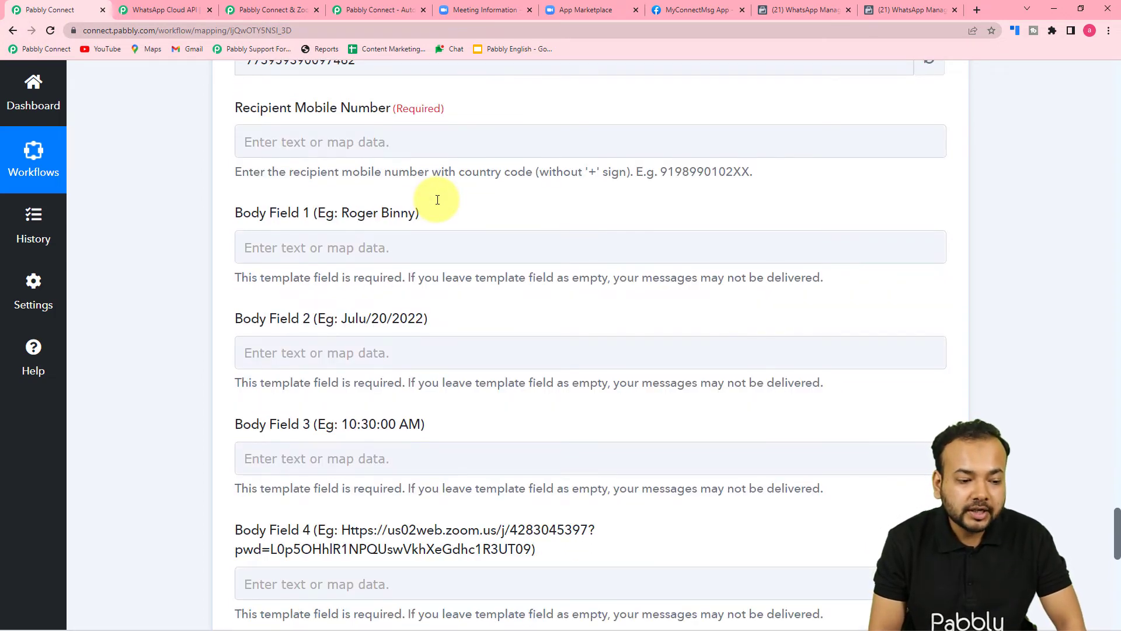
left_click(424, 141)
left_click(425, 141)
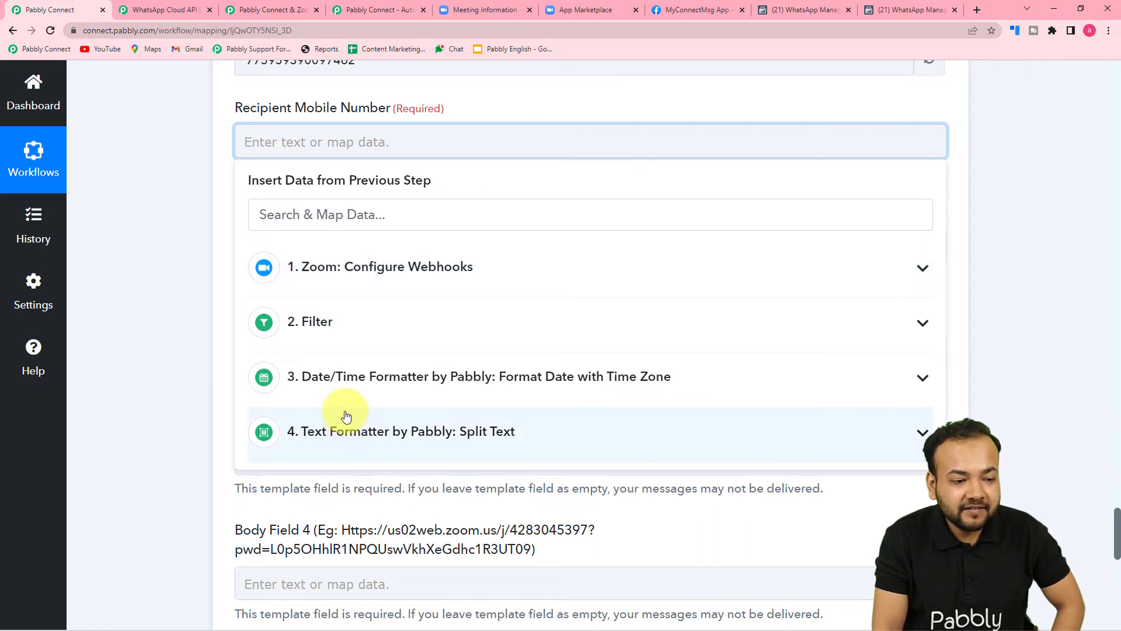
left_click(194, 342)
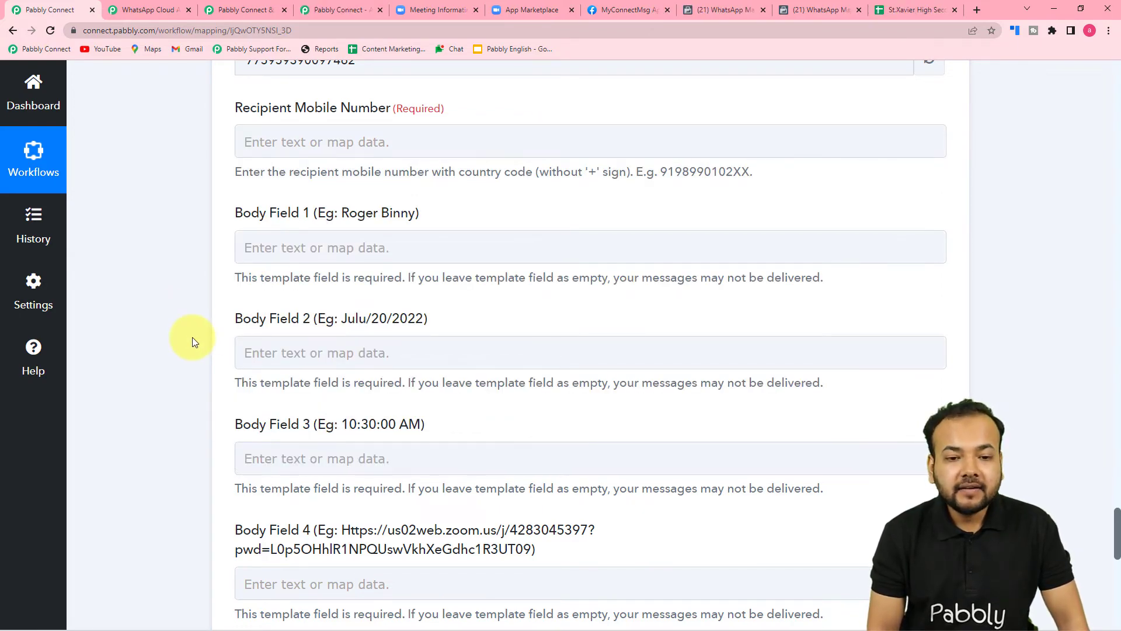
scroll(195, 341, "up", 1)
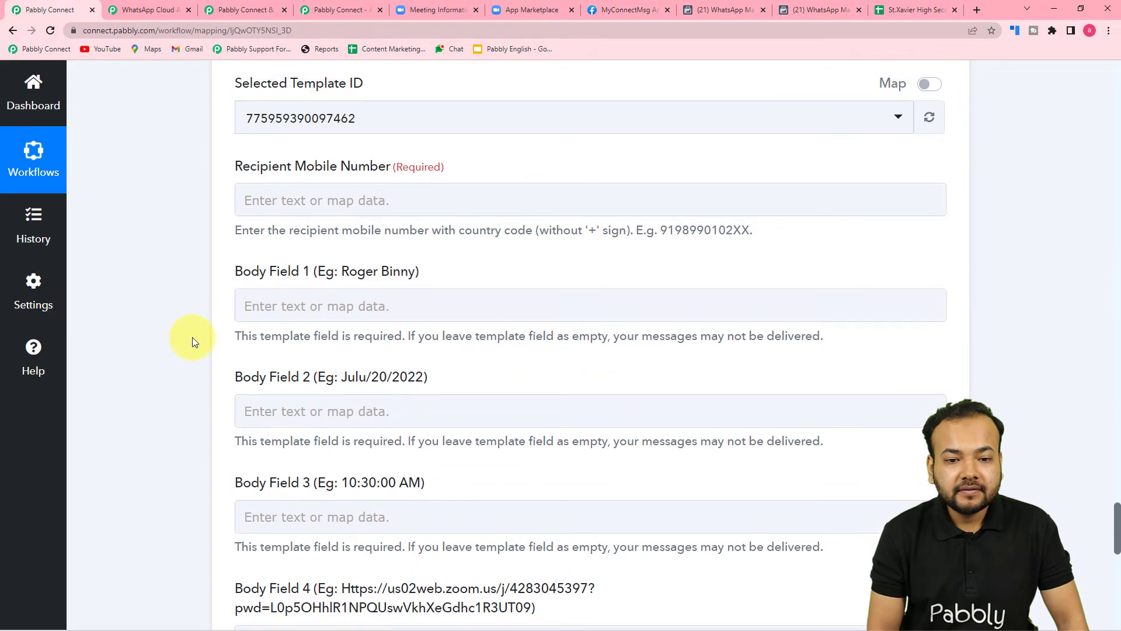
- Check the student and parent contact columns in the St.Xavier High Secondary School spreadsheet, and return to the Pabbly Connect workflow
left_click(902, 3)
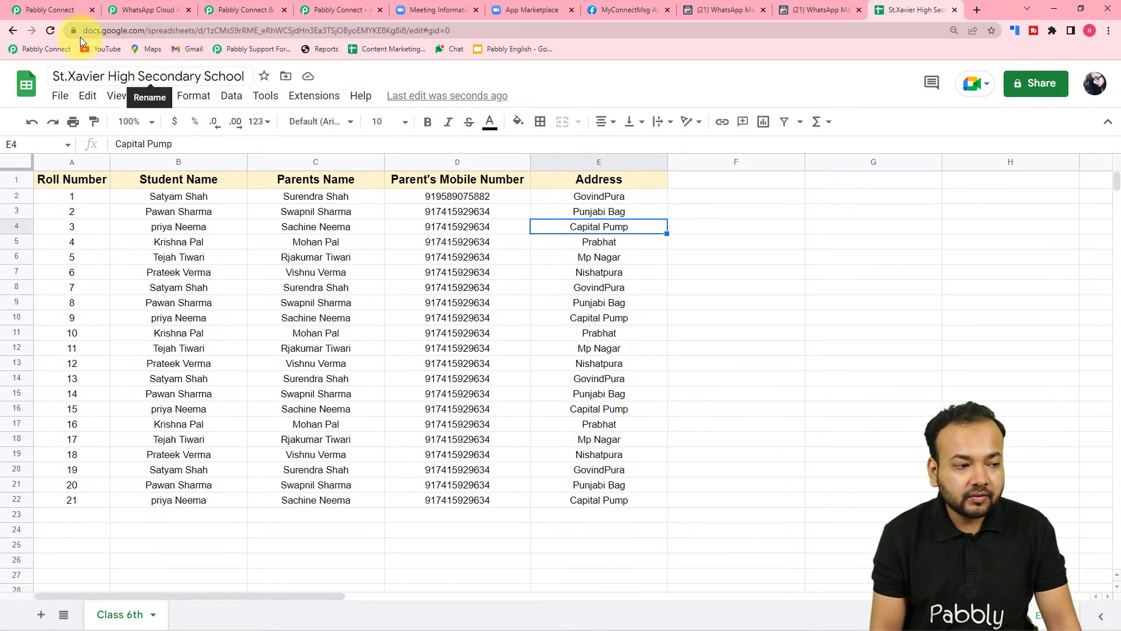
left_click(45, 12)
scroll(239, 219, "up", 1)
left_click(314, 375)
left_click(192, 370)
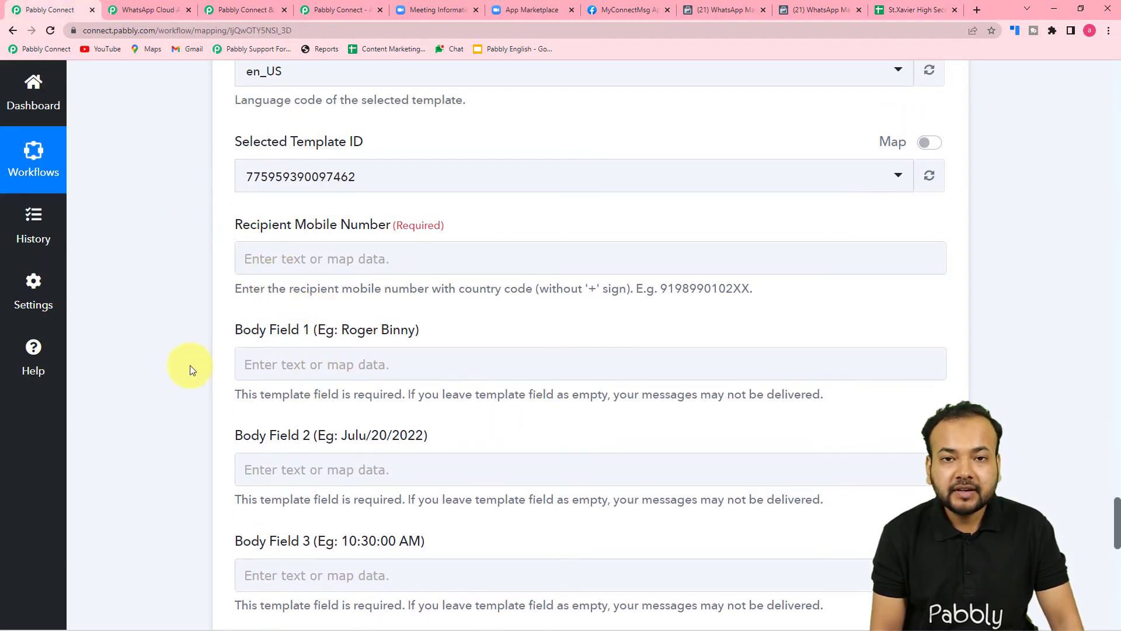
- Insert a Google Sheets action step between the Text Formatter step and the WhatsApp Cloud API step
scroll(190, 370, "up", 9)
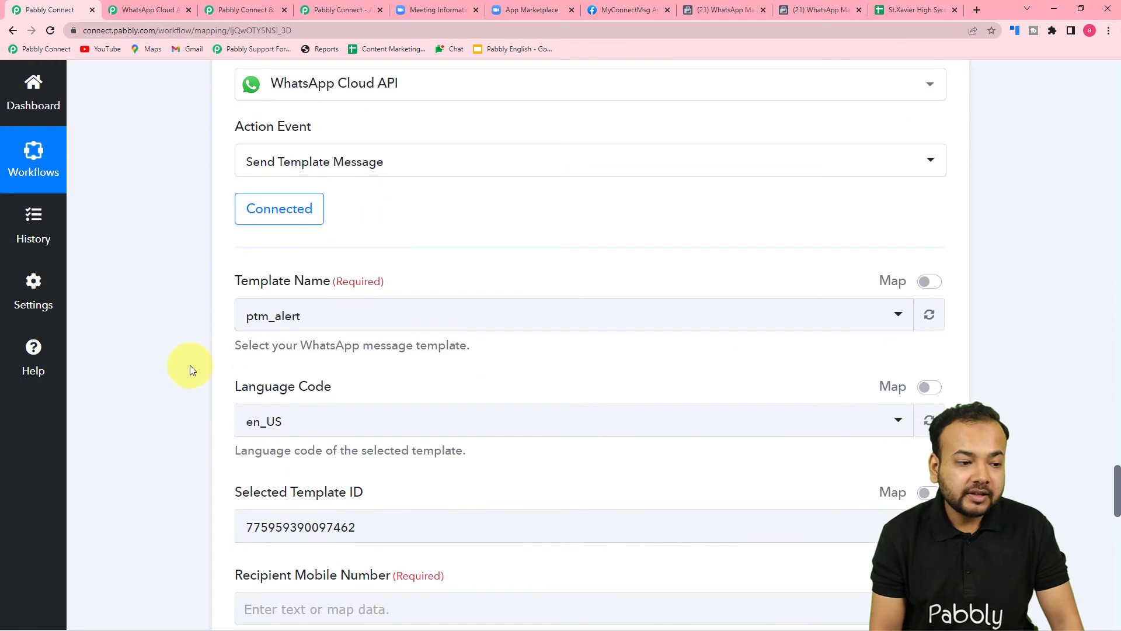
scroll(191, 365, "up", 2)
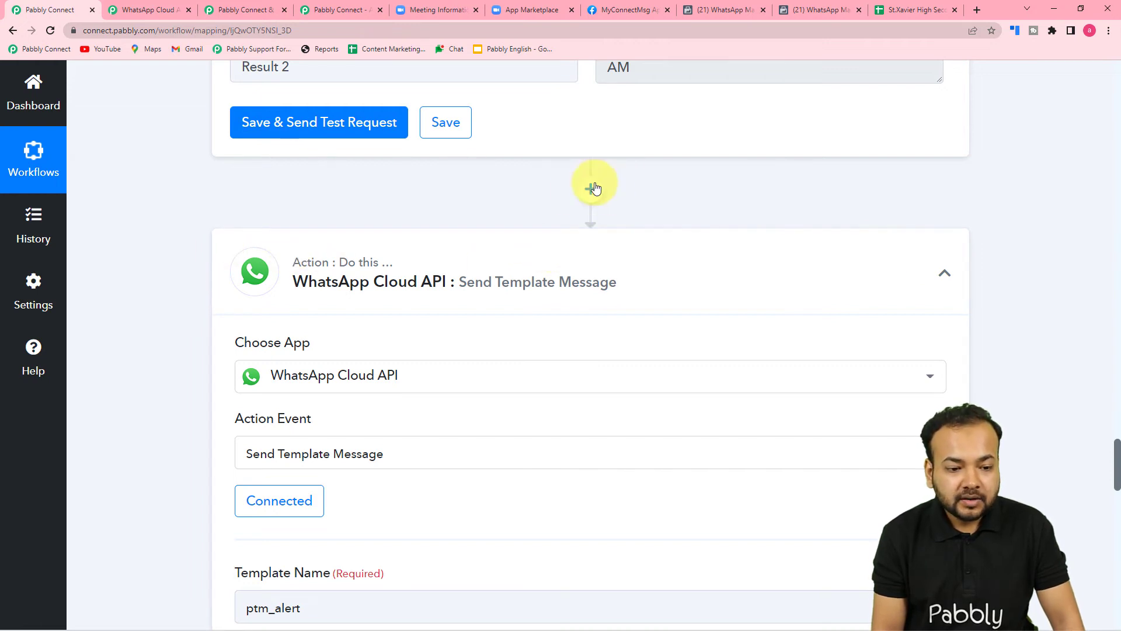
left_click(583, 194)
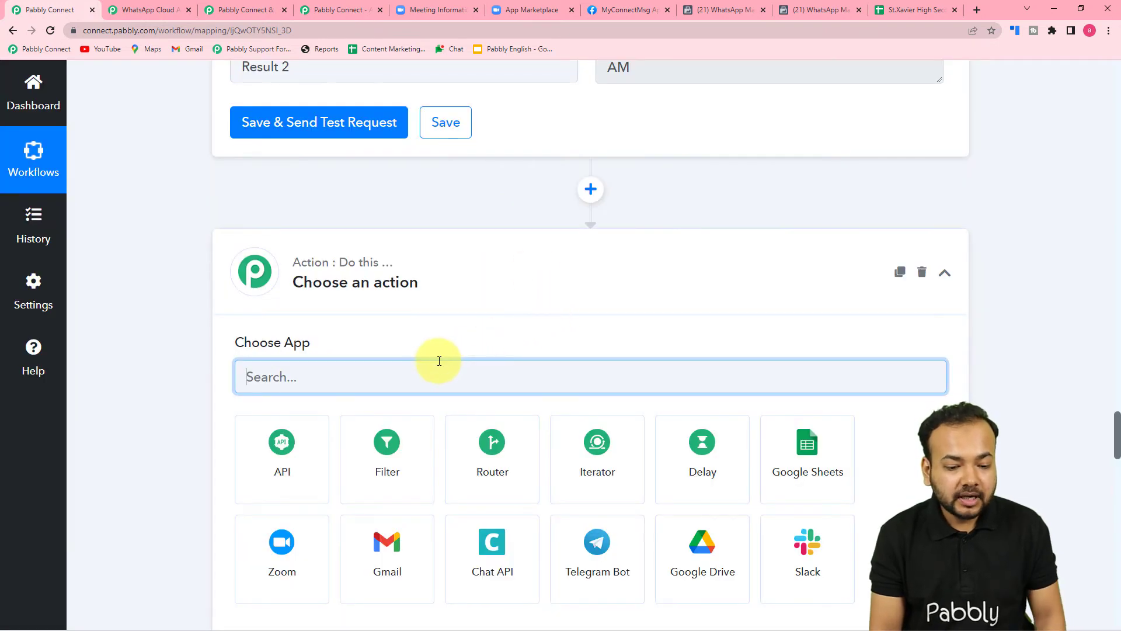
left_click(832, 481)
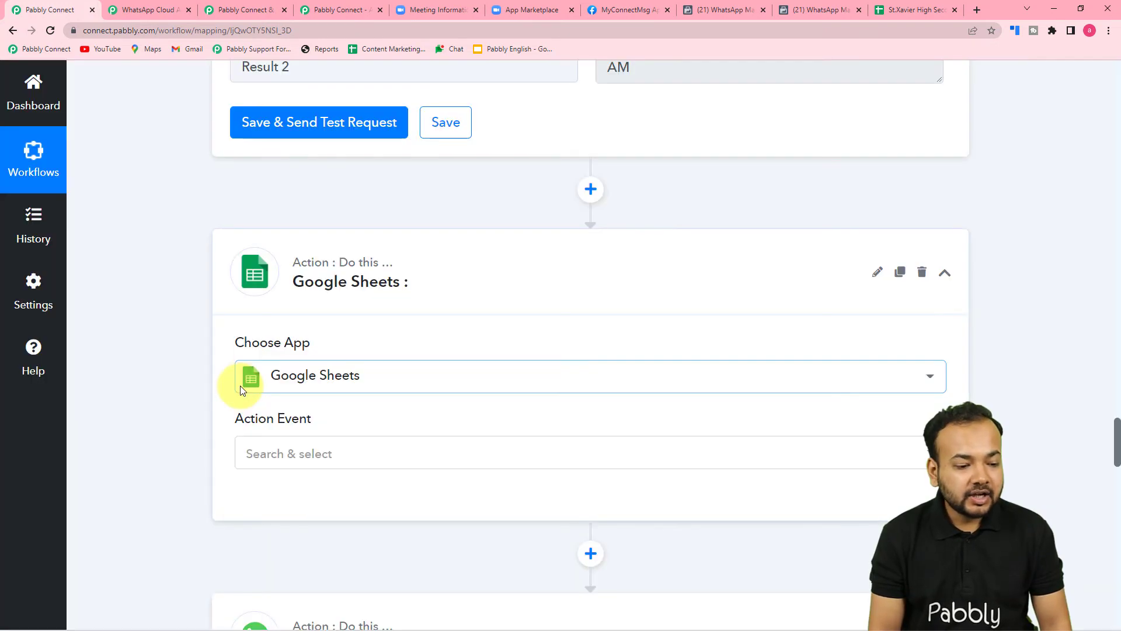
- Set the Google Sheets step's action event to Get Row(s)
left_click(899, 9)
left_click(52, 10)
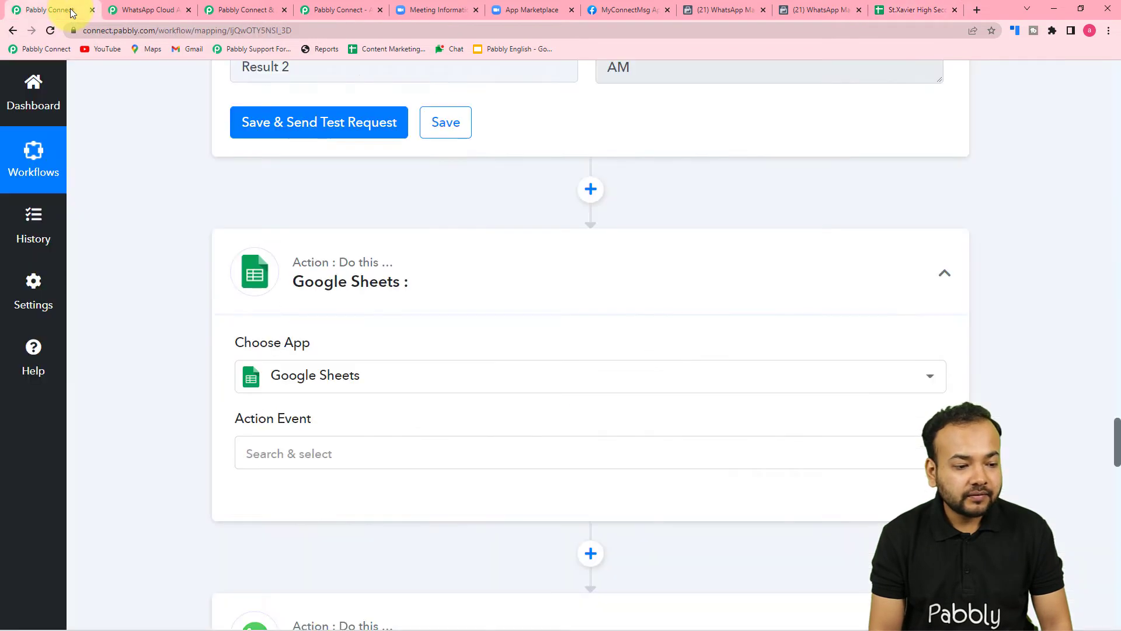
scroll(239, 349, "down", 2)
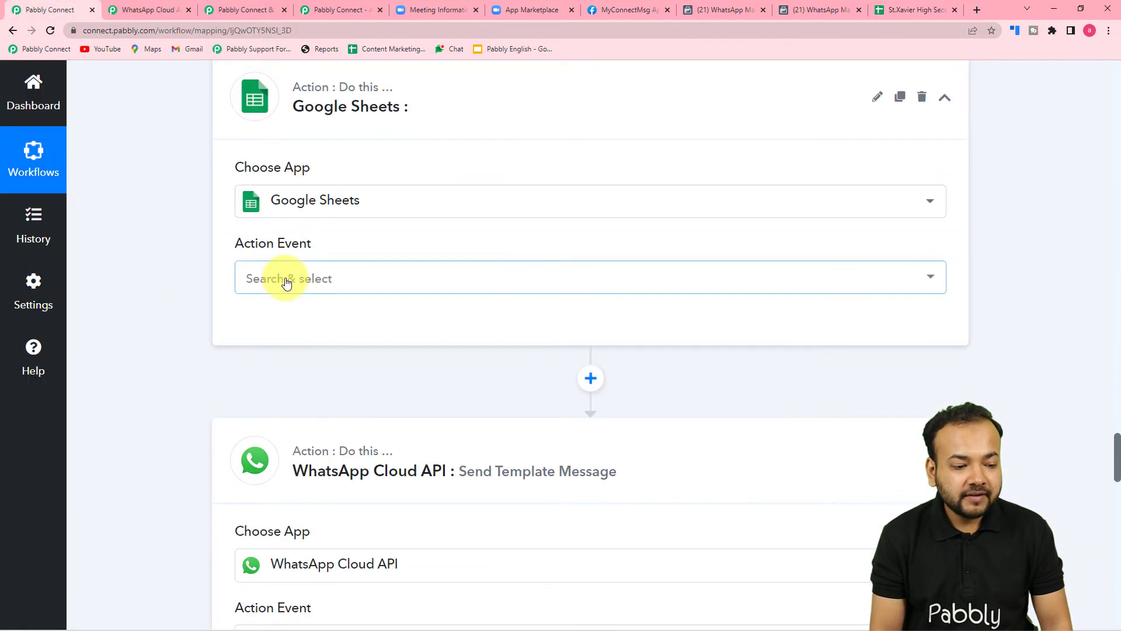
left_click(283, 278)
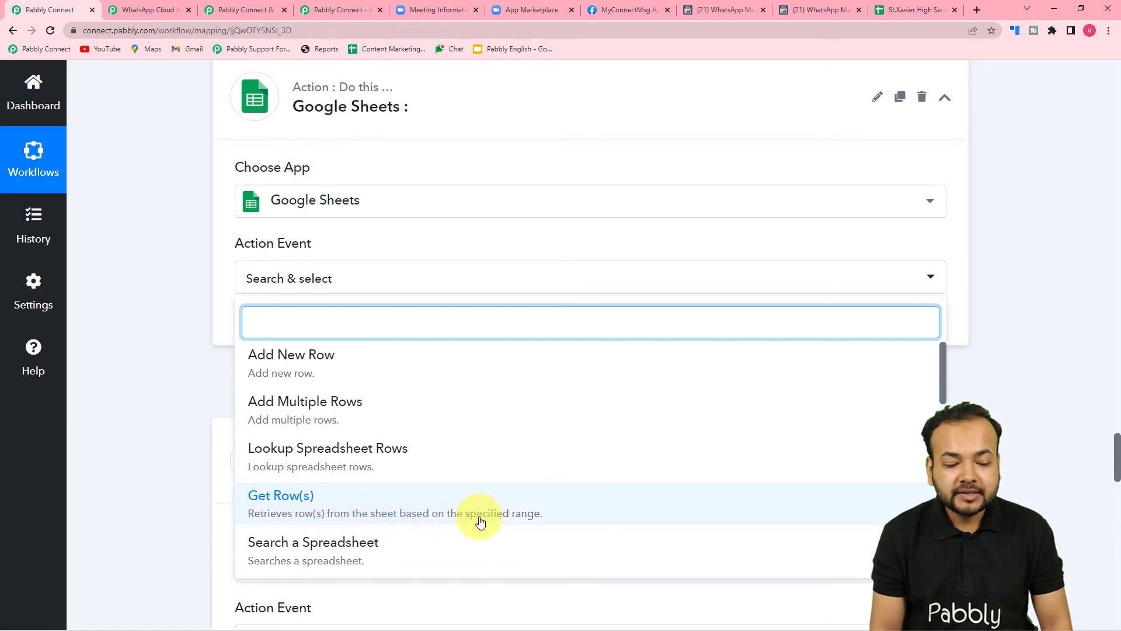
left_click(501, 516)
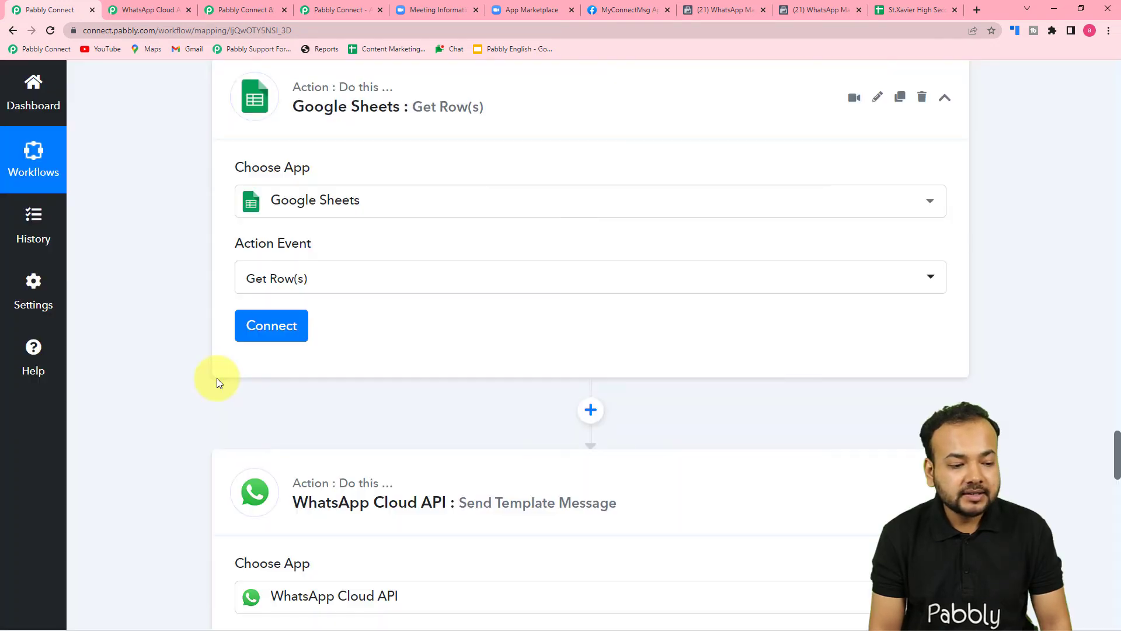
- Add a new Google Sheets connection to the Get Row(s) step, choosing the Google account and granting Pabbly Connect access
left_click(252, 339)
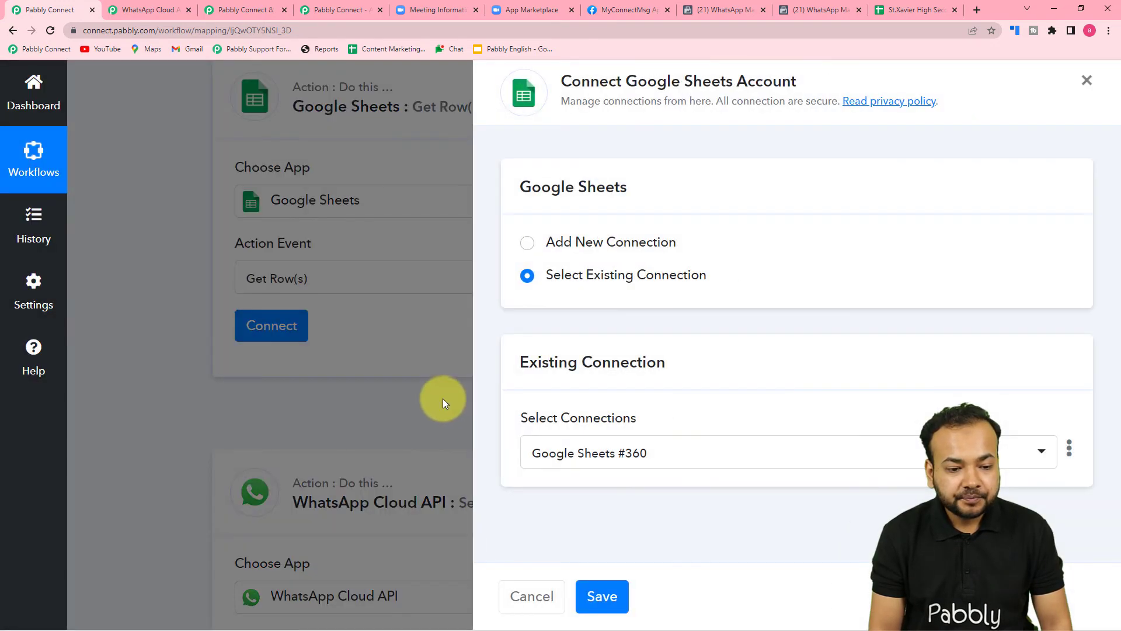
left_click(528, 244)
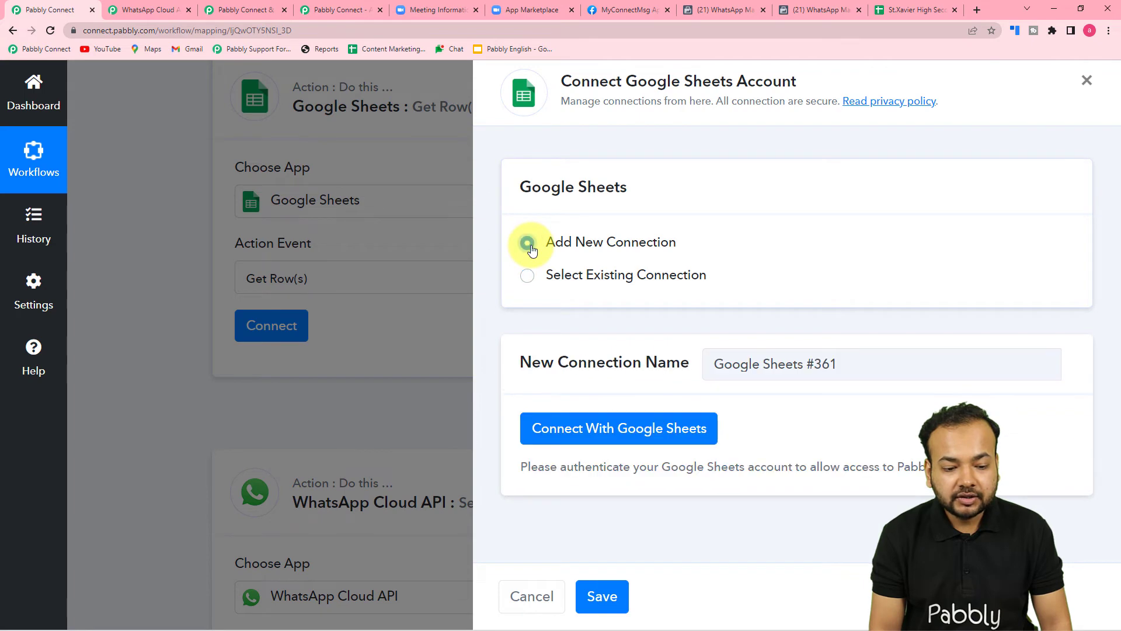
left_click(567, 429)
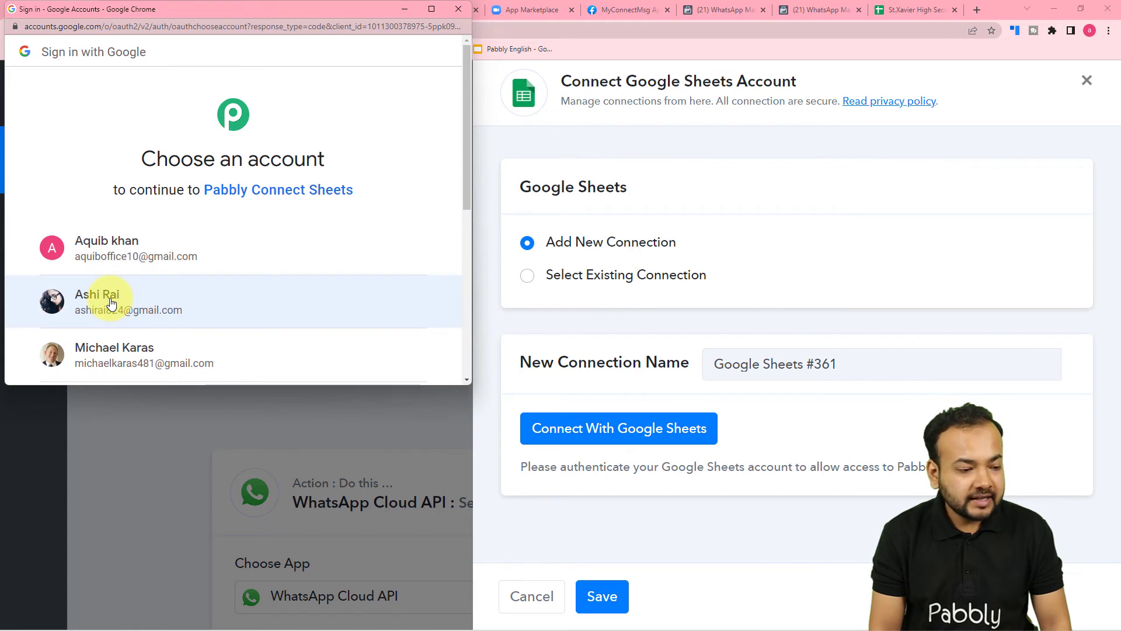
left_click(111, 302)
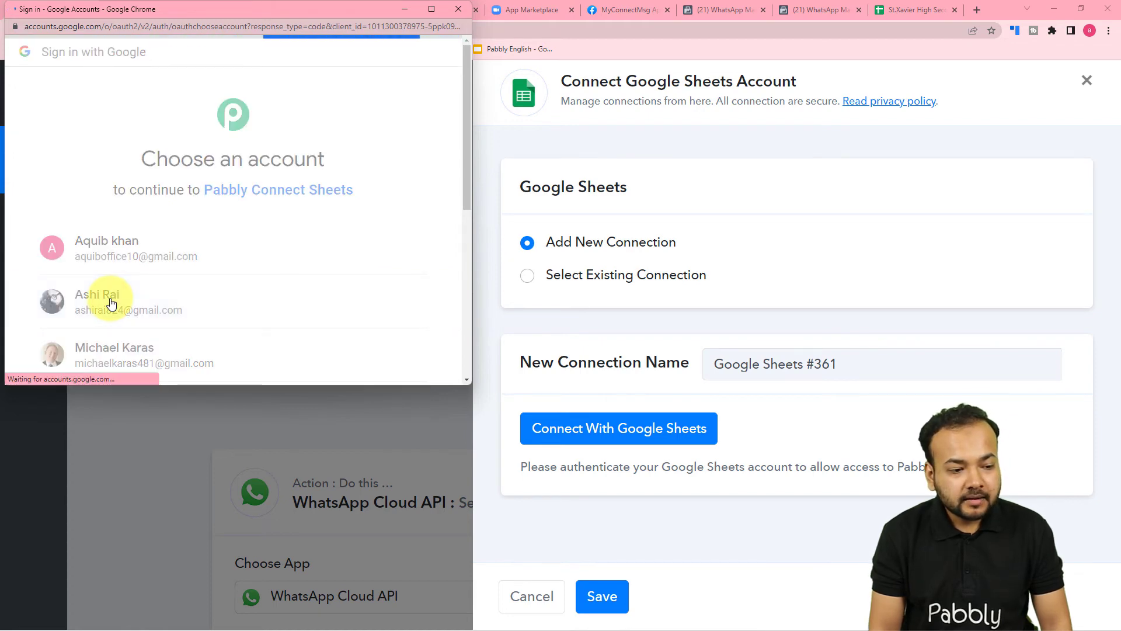
scroll(286, 255, "down", 3)
left_click(337, 377)
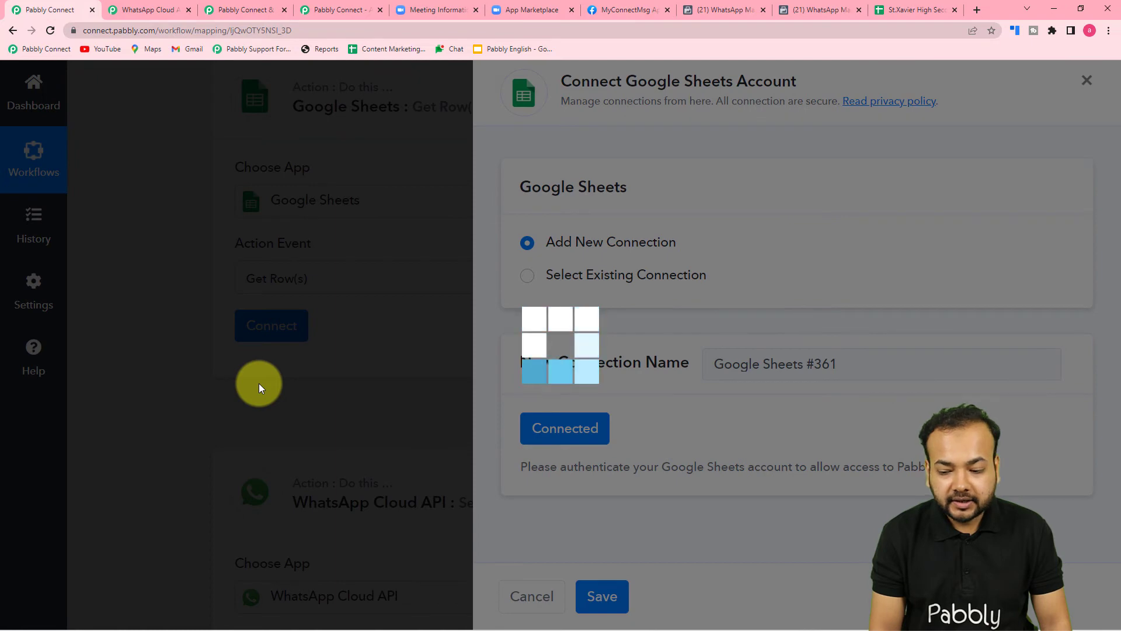
- Choose St.Xavier High Secondary School as the spreadsheet for the Google Sheets Get Row(s) step, checking its name against the open file
scroll(258, 383, "down", 4)
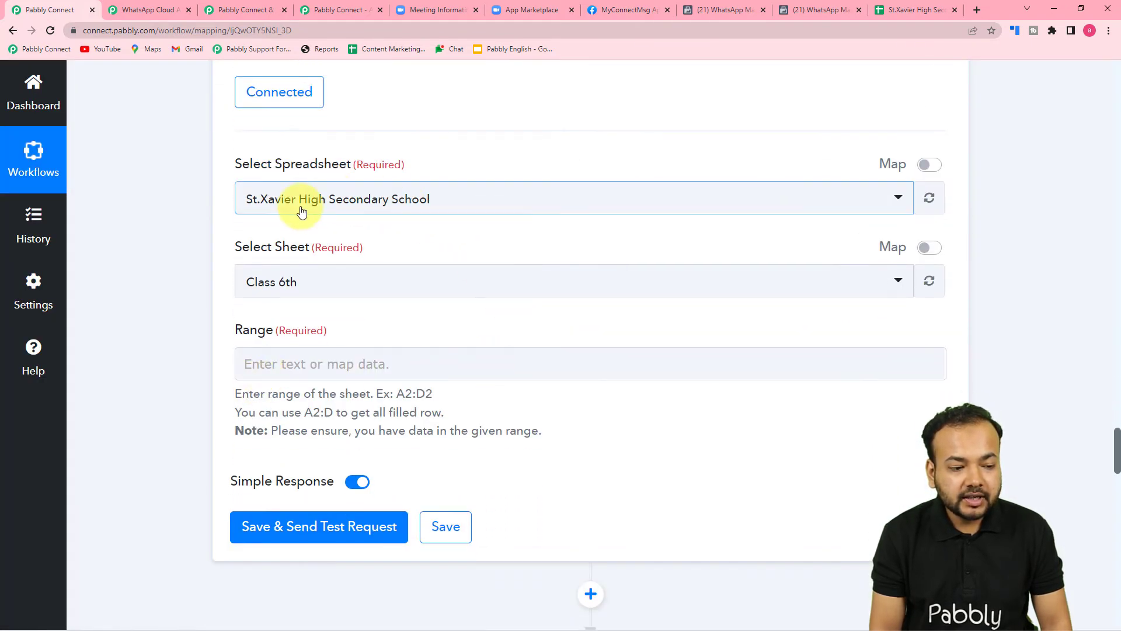
left_click(902, 6)
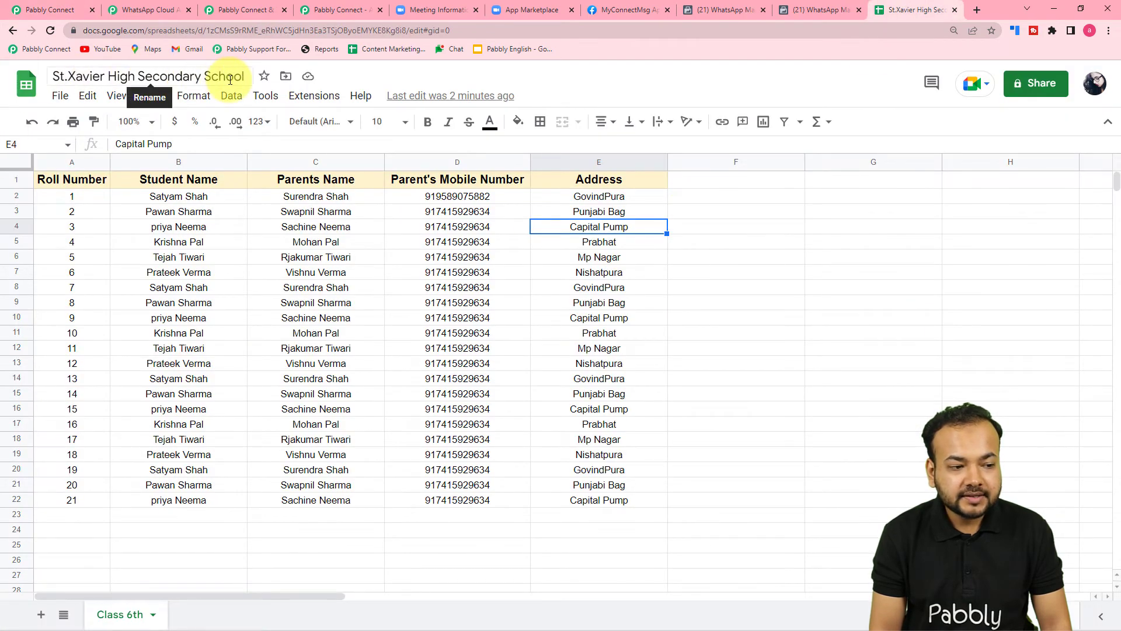
left_click(43, 10)
left_click(331, 210)
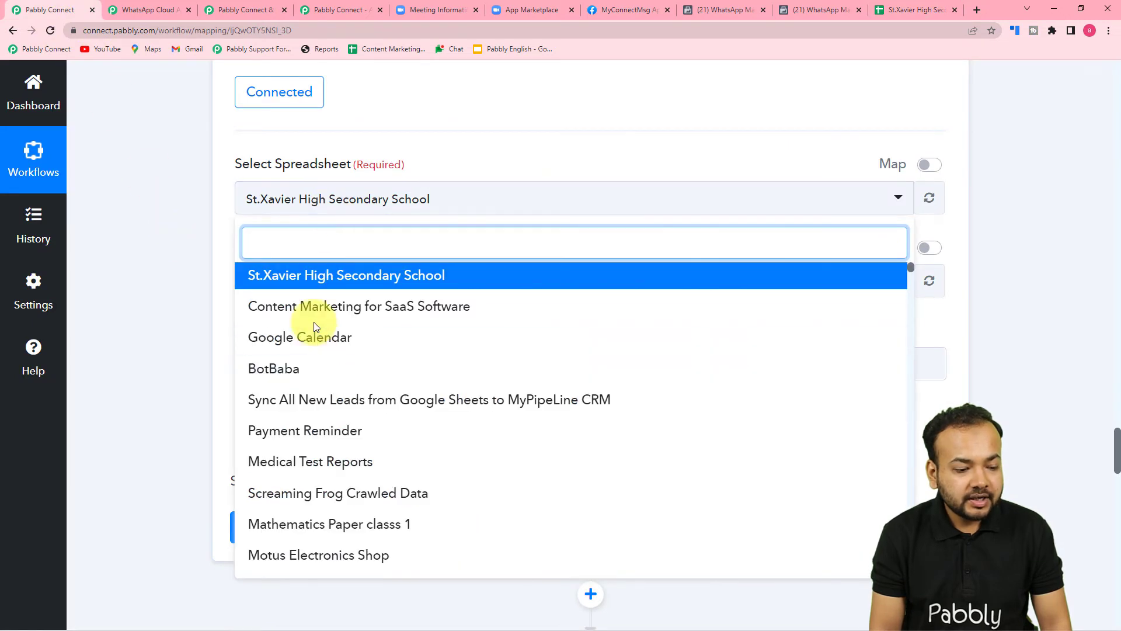
scroll(305, 446, "down", 2)
scroll(327, 448, "up", 2)
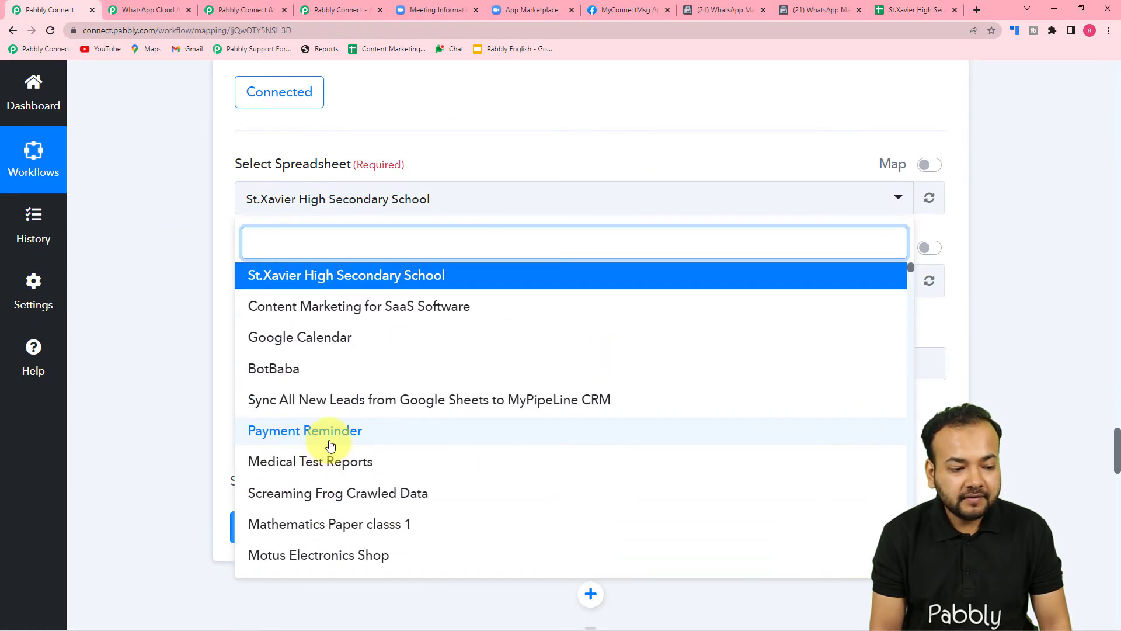
left_click(272, 280)
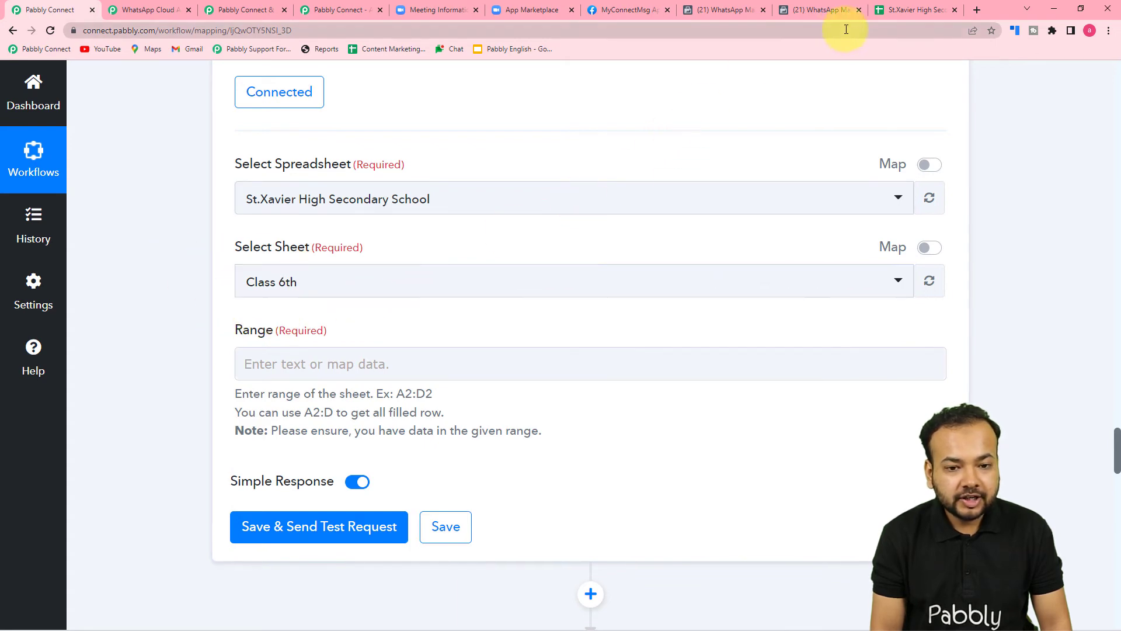
- Check the sheet name in the spreadsheet and keep Class 6th as the Get Row(s) step's sheet
left_click(925, 8)
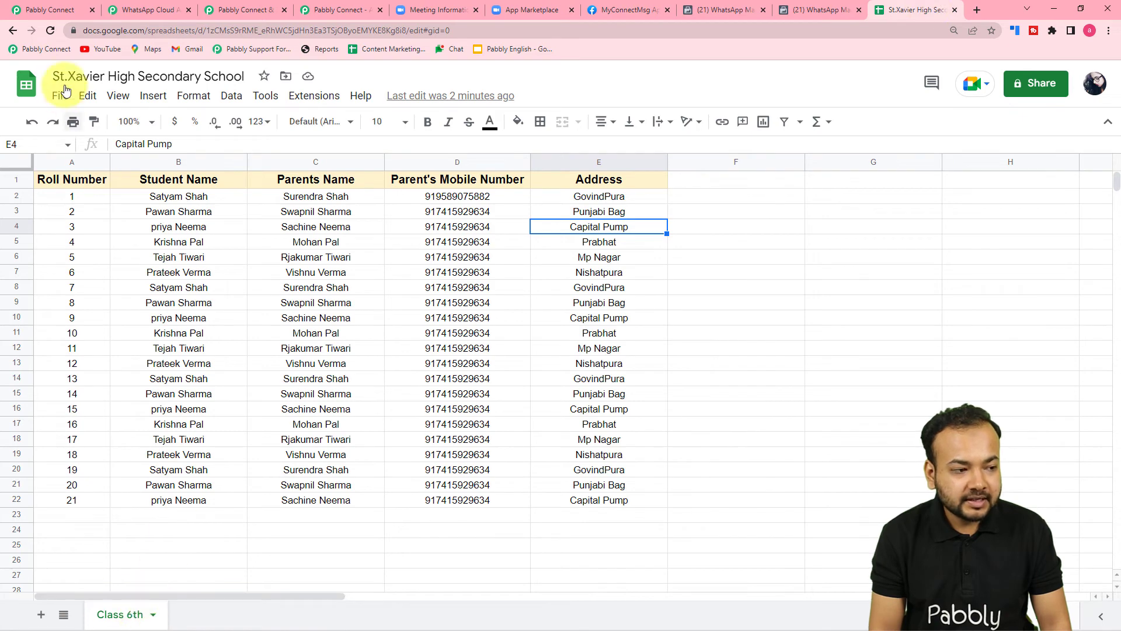
left_click(60, 16)
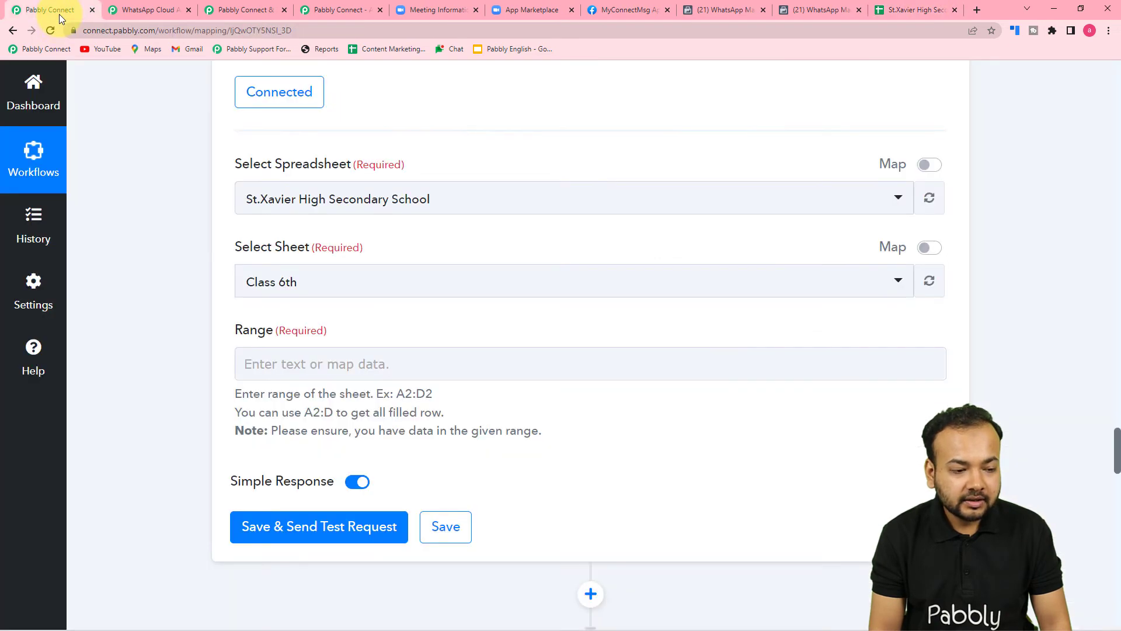
left_click(332, 284)
left_click(156, 257)
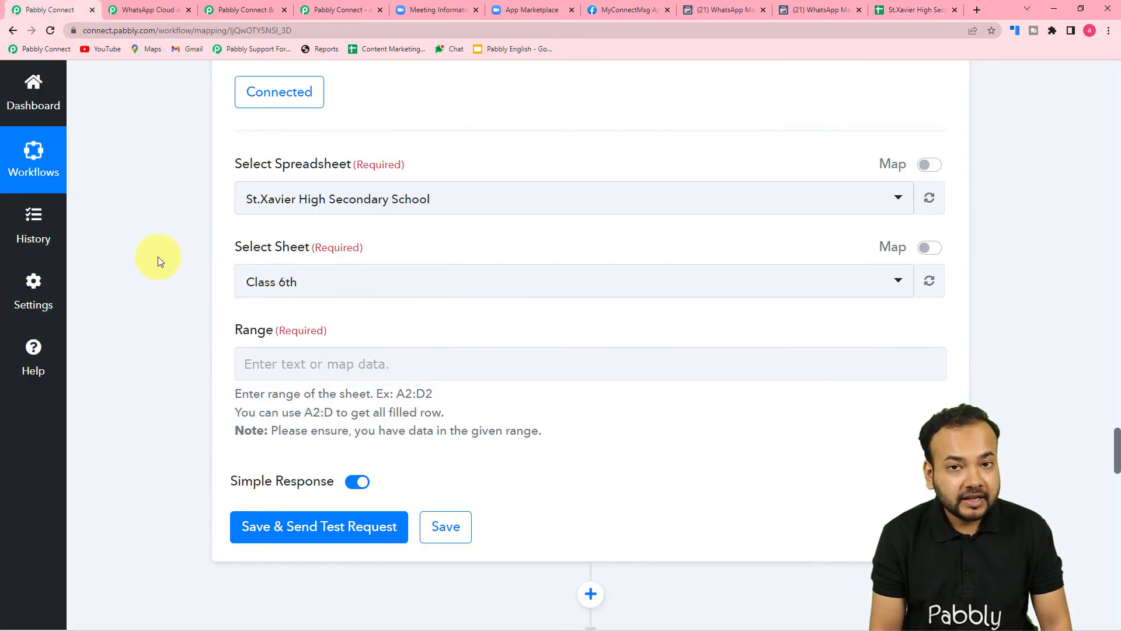
scroll(359, 327, "down", 1)
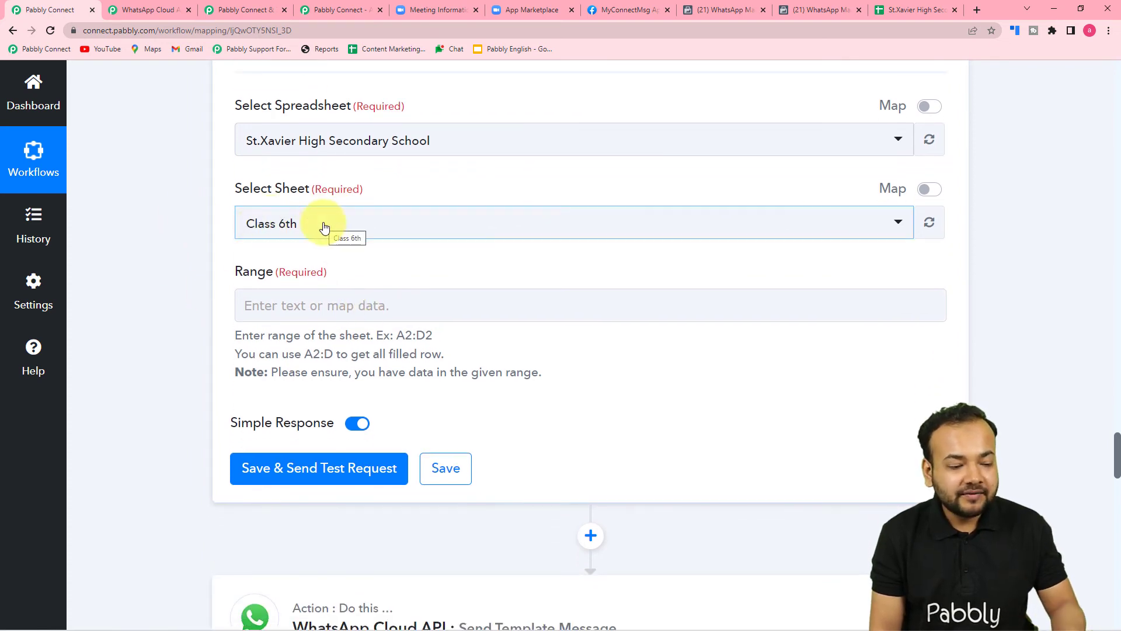
scroll(211, 258, "down", 3)
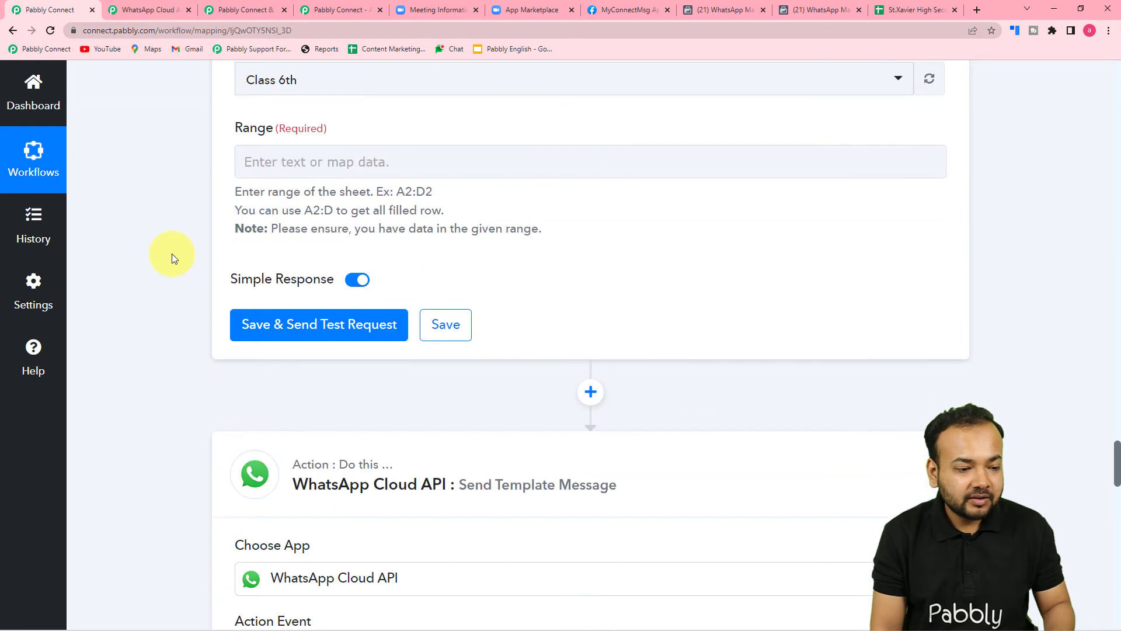
scroll(256, 212, "up", 1)
scroll(256, 211, "up", 1)
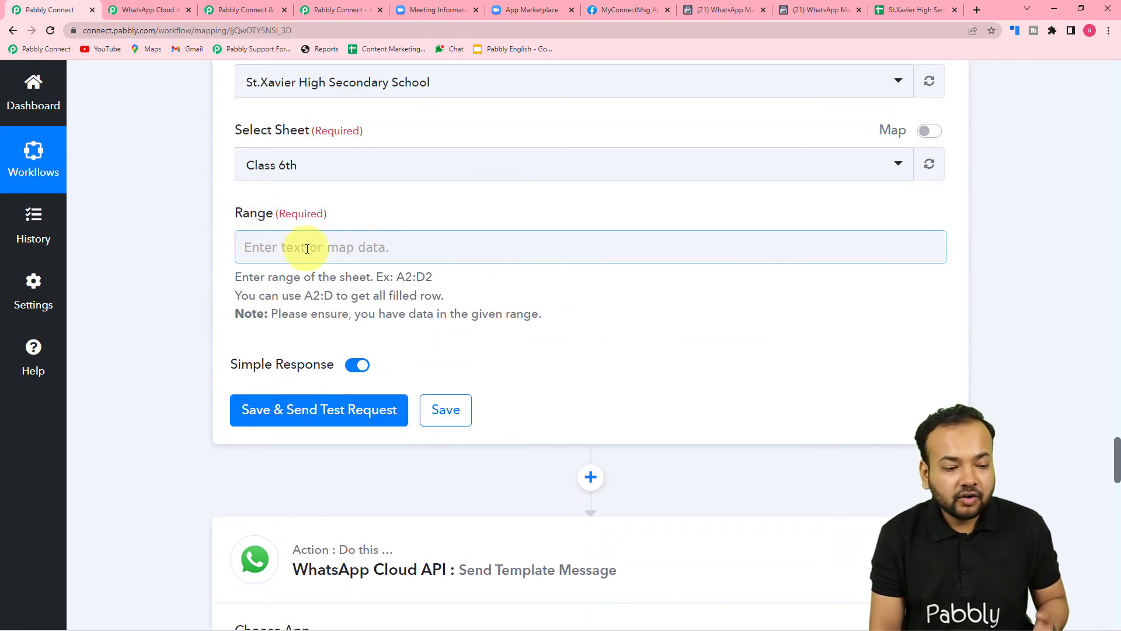
- Switch to the St.Xavier High Secondary School spreadsheet and set its zoom to 125%
left_click(908, 11)
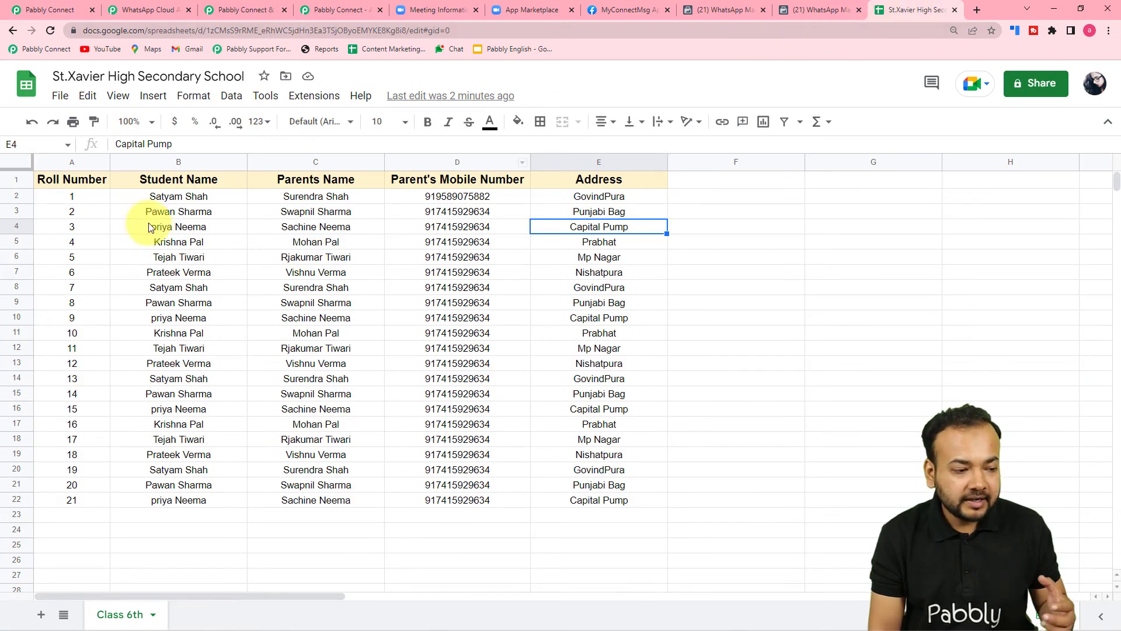
left_click(149, 125)
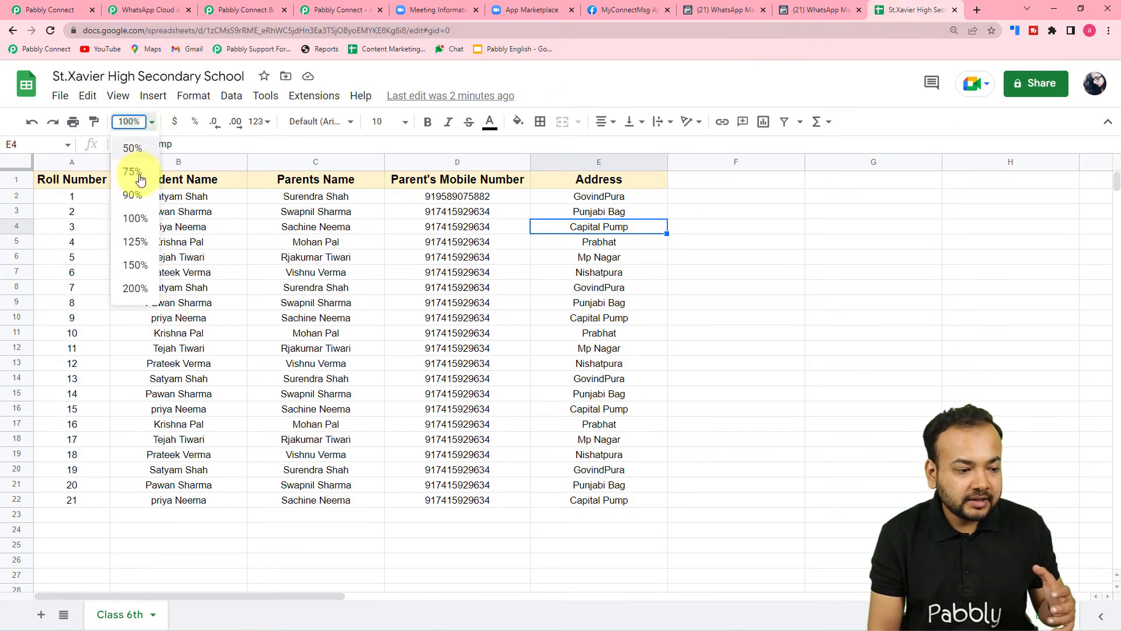
left_click(134, 243)
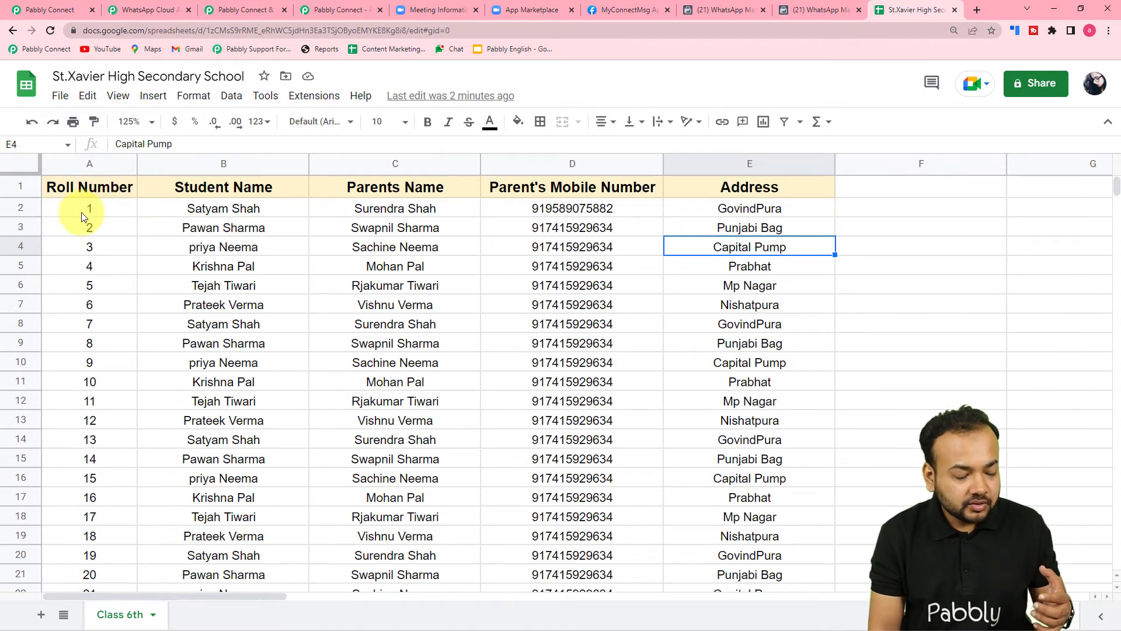
- Select all student records in the Class 6th sheet, from A2 to E22, leaving out the header row
left_click(96, 212)
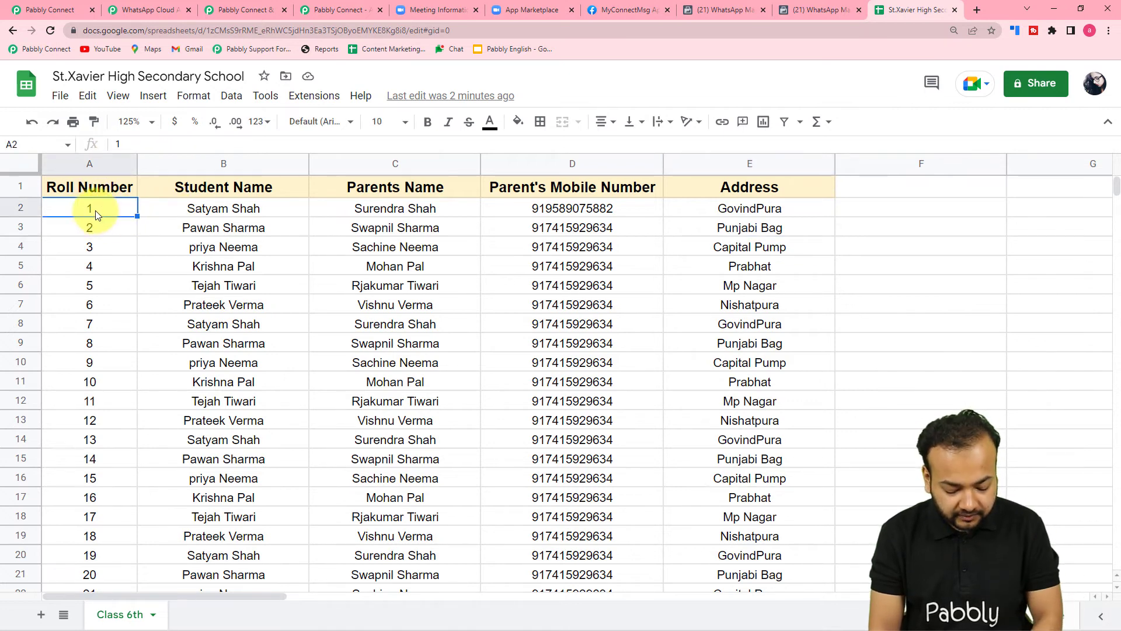
key("shift+Right")
key("shift+Right")
key("shift+Right")
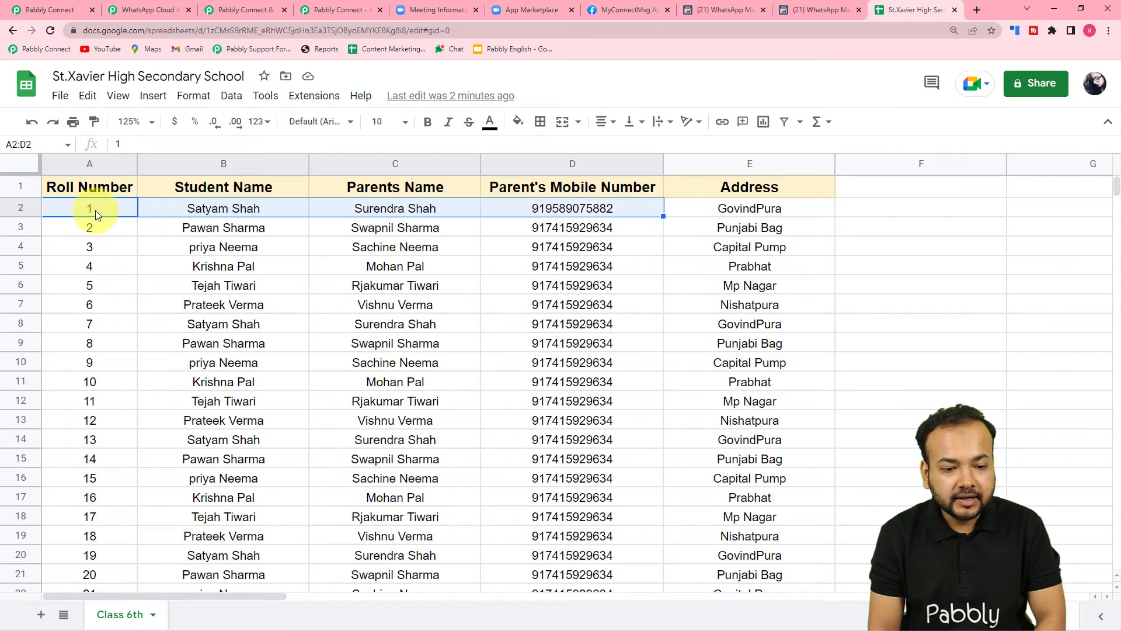
key("shift+Right")
key("shift+Down")
key("shift+Down")
key("shift+Down")
key("shift+Down")
key("shift+Down")
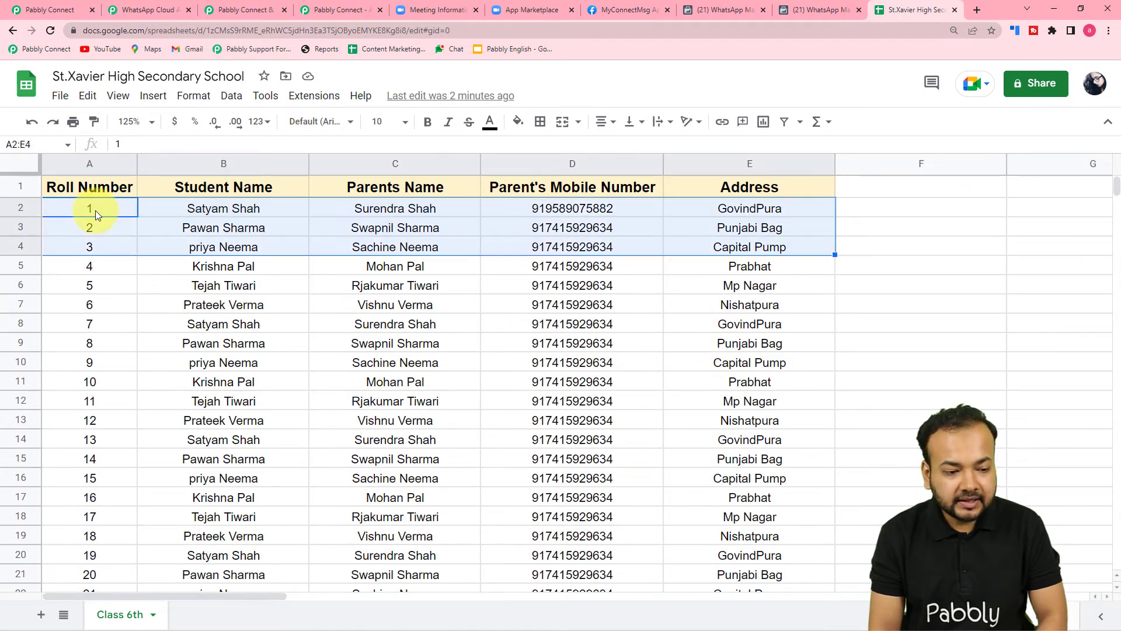
key("shift+Down")
key("shift+Down")
key("shift+Down")
key("shift+Down")
key("shift+Down")
key("shift+Down")
key("shift+Down")
key("shift+Down")
key("shift+Down")
key("shift+Down")
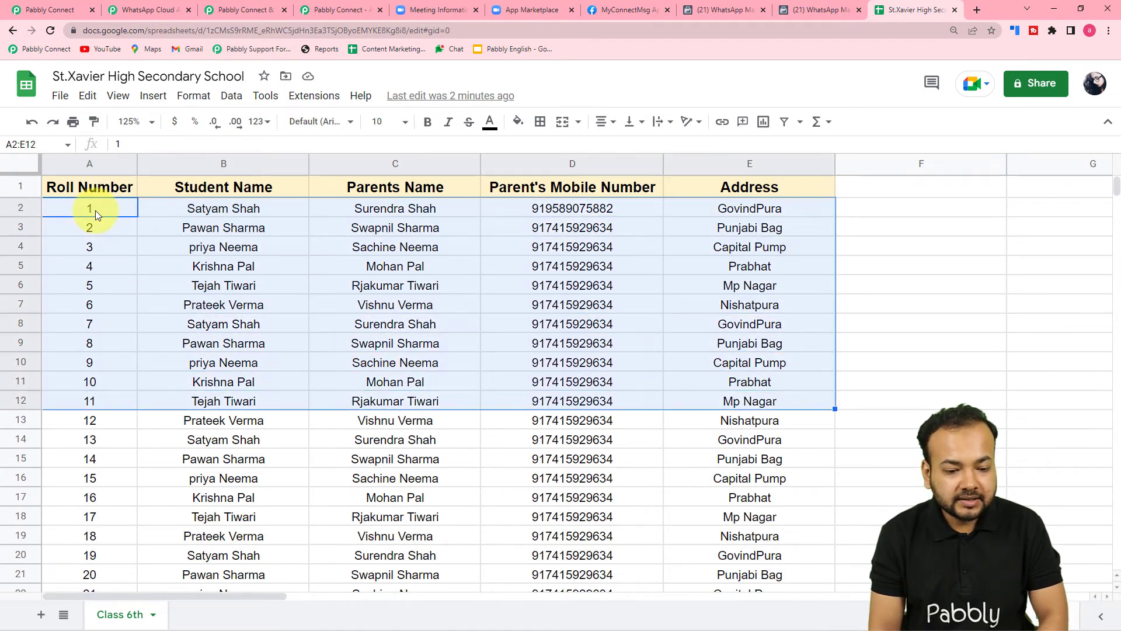
key("shift+Down")
key("shift+Down")
key("shift+Down")
key("shift+Down")
key("shift+Down")
key("shift+Down")
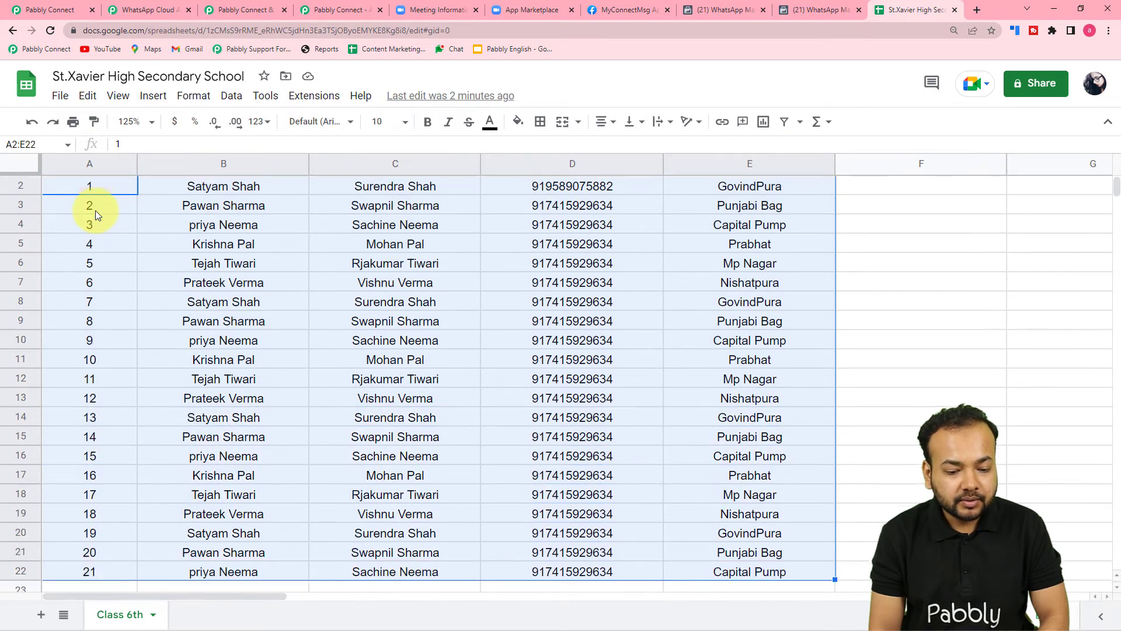
key("shift+Up")
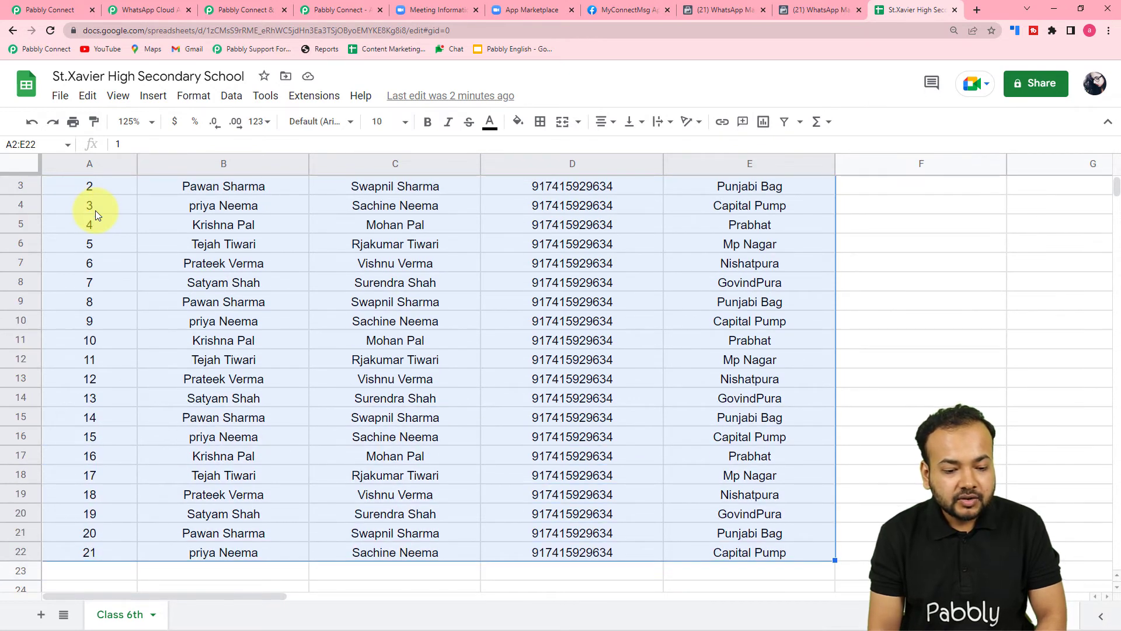
- Copy the selection's range reference from the spreadsheet and enter A2:E22 as the Range of the Get Row(s) step
left_click(36, 144)
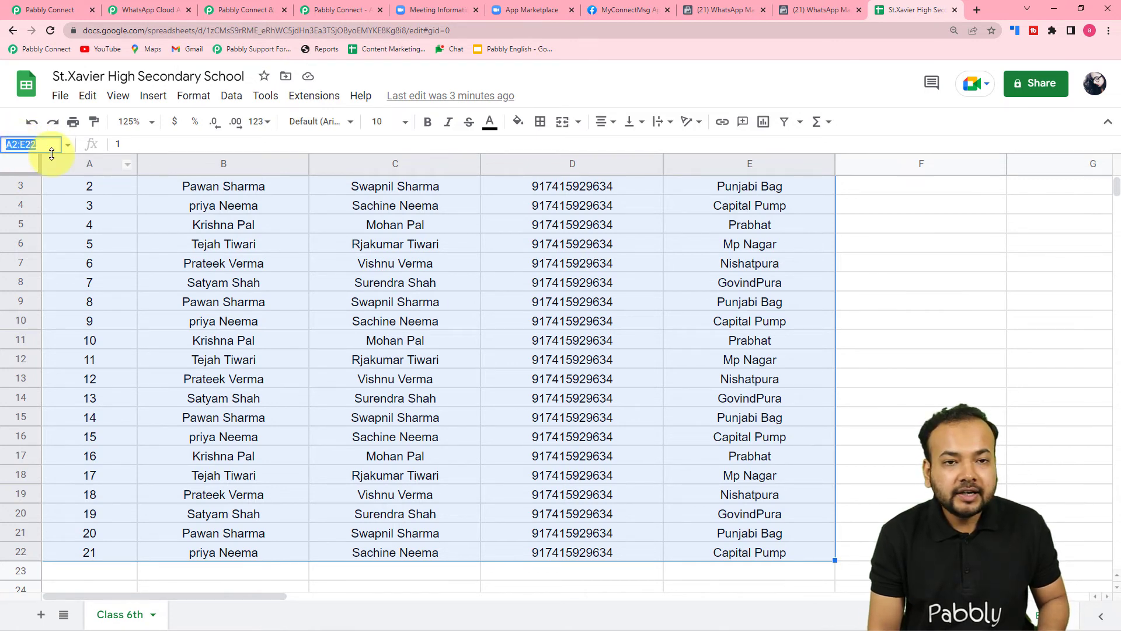
scroll(90, 289, "up", 1)
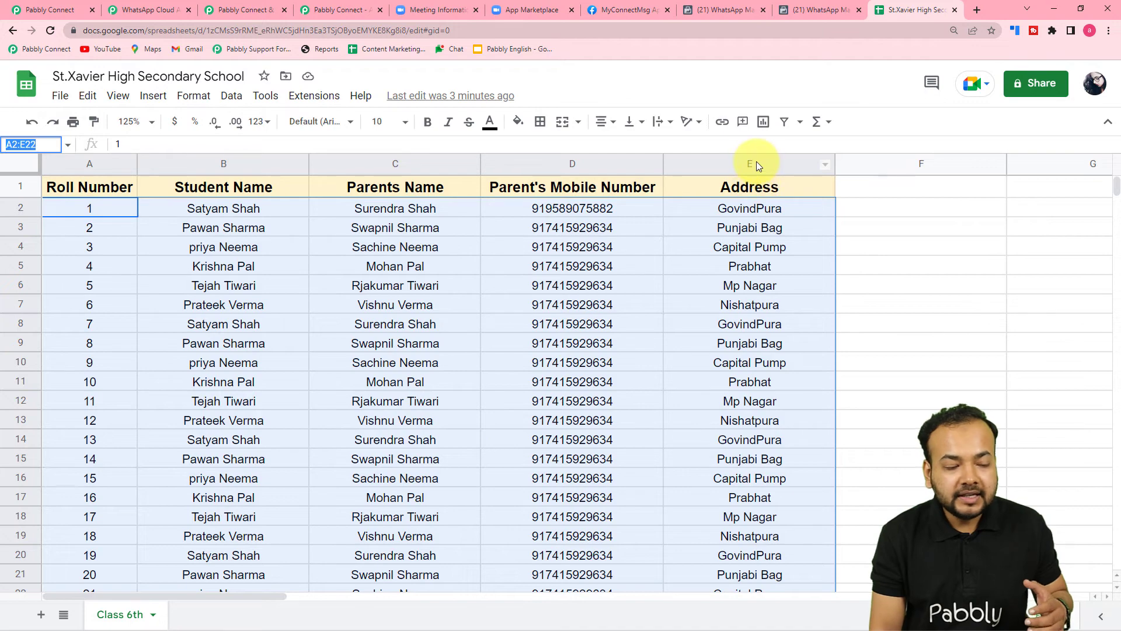
scroll(728, 409, "down", 3)
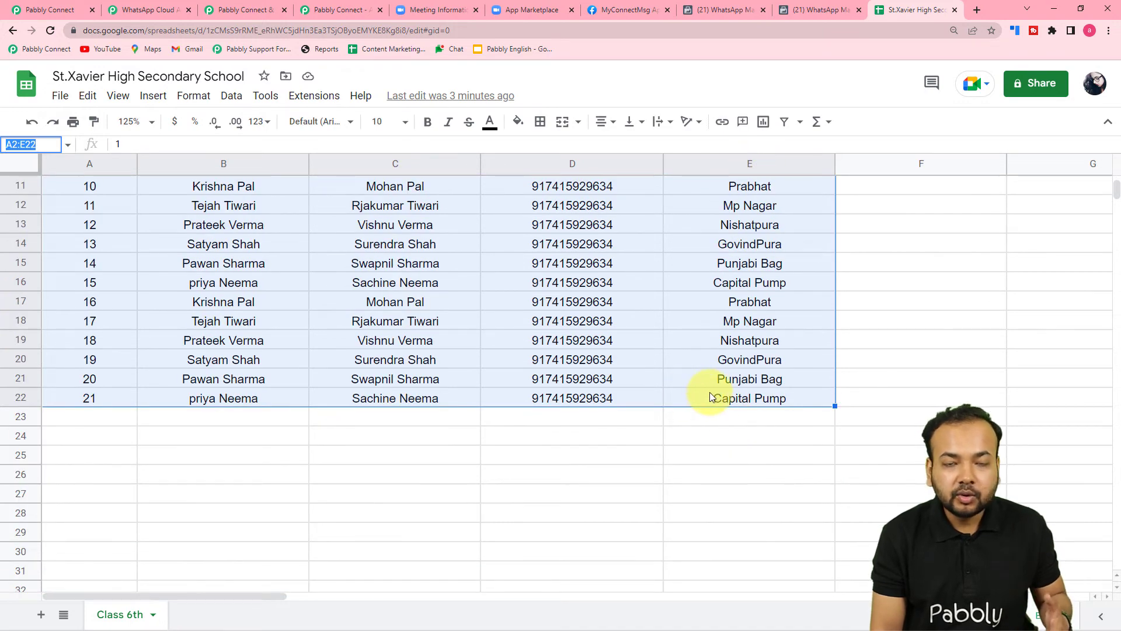
scroll(710, 394, "up", 3)
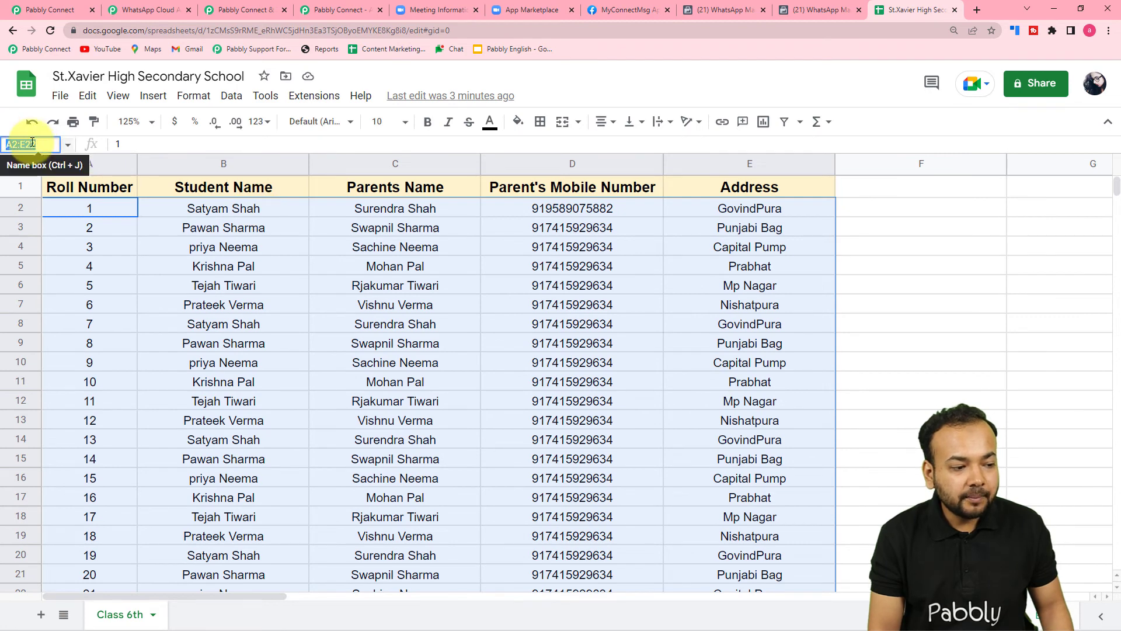
right_click(30, 144)
left_click(41, 188)
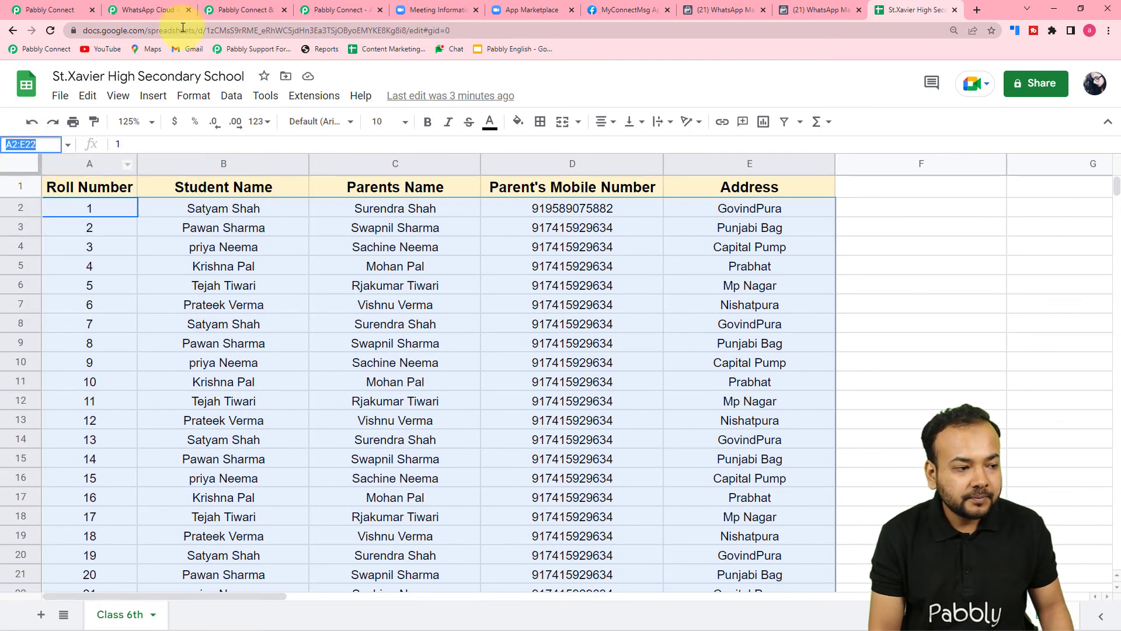
left_click(44, 9)
left_click(261, 239)
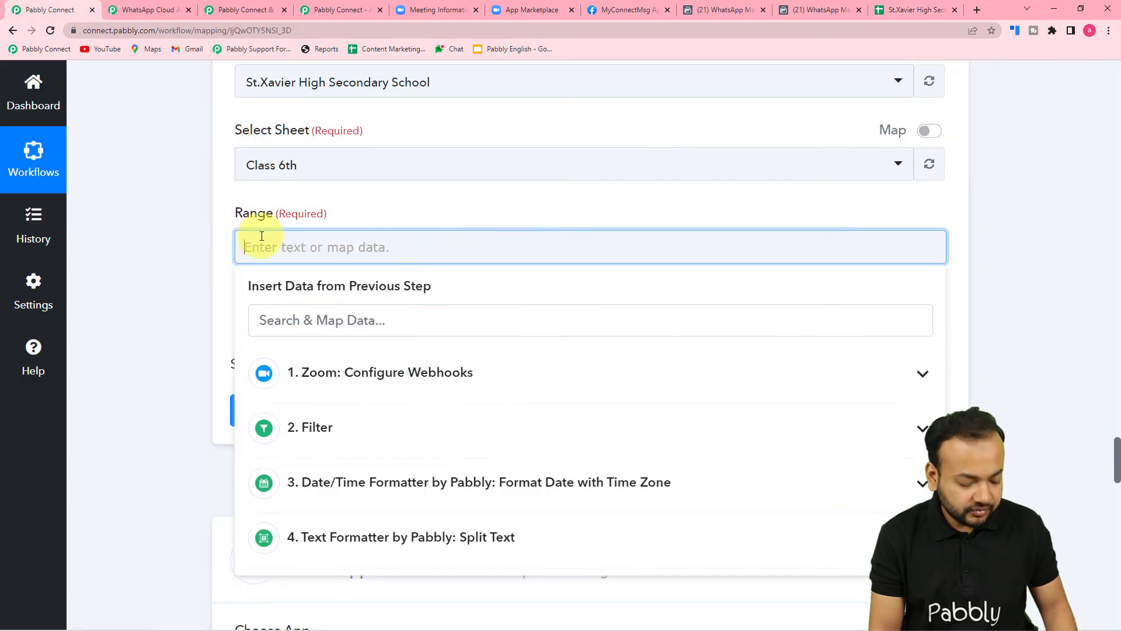
key("ctrl+v")
left_click(152, 272)
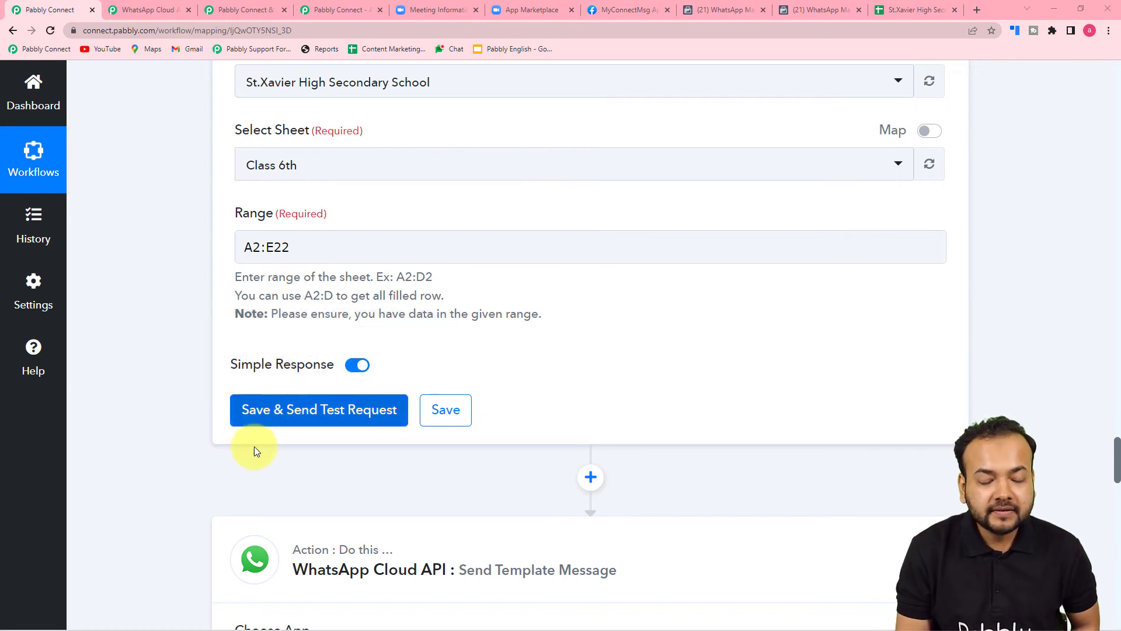
- Turn off Simple Response for the Get Row(s) step, and save it with a test request
left_click(353, 365)
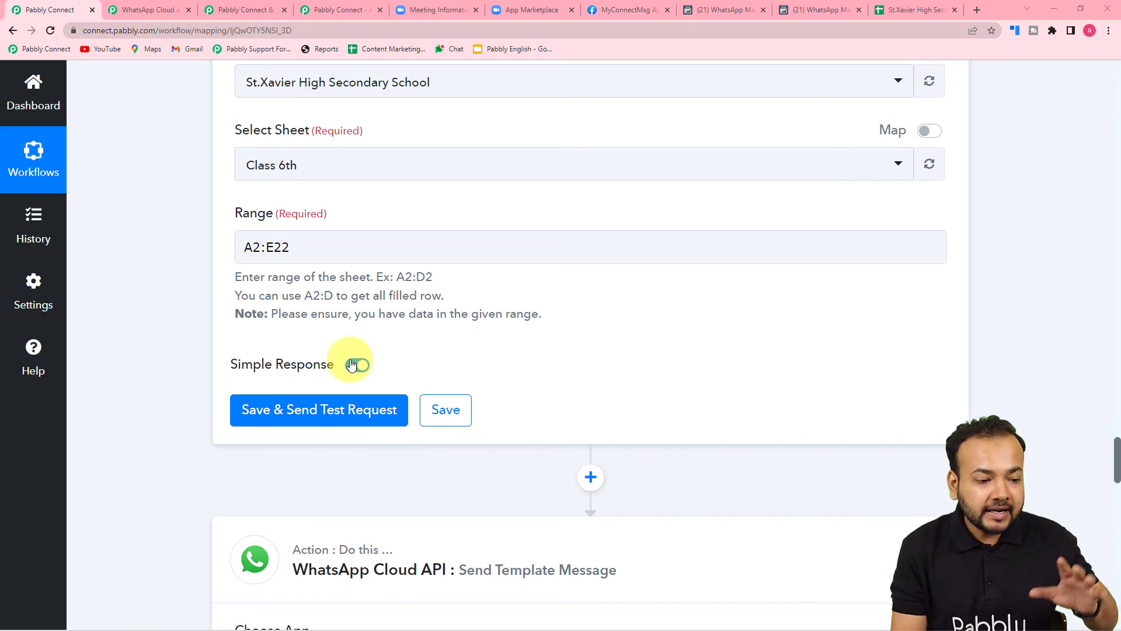
left_click(356, 368)
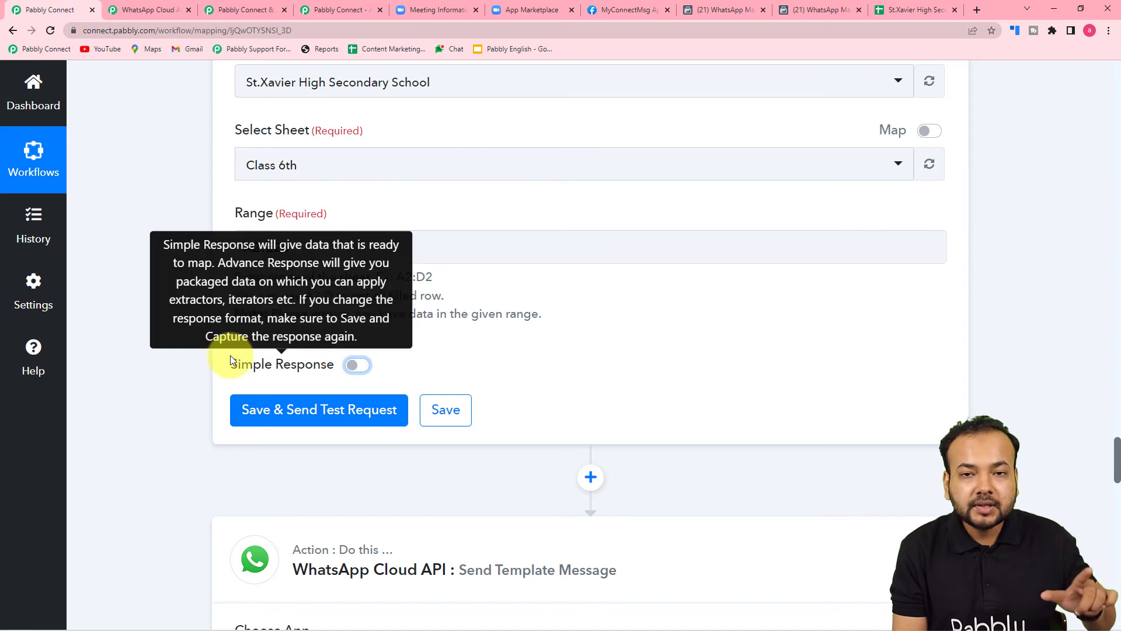
left_click(260, 409)
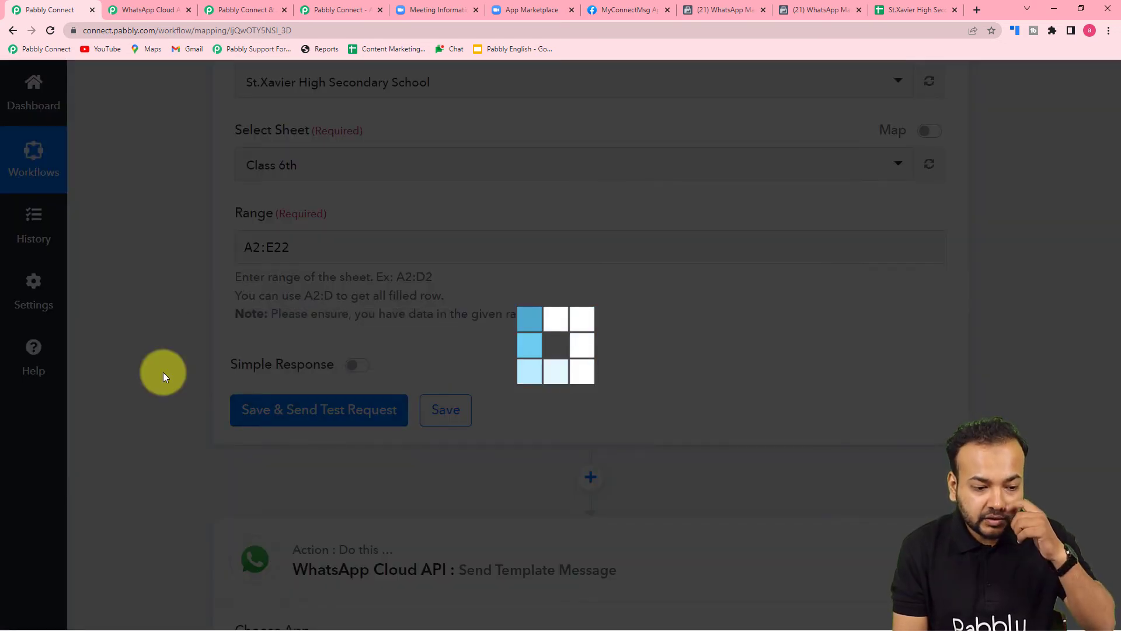
- Enlarge the Response Result value of the Get Row(s) step and look through the returned student rows
scroll(163, 373, "down", 5)
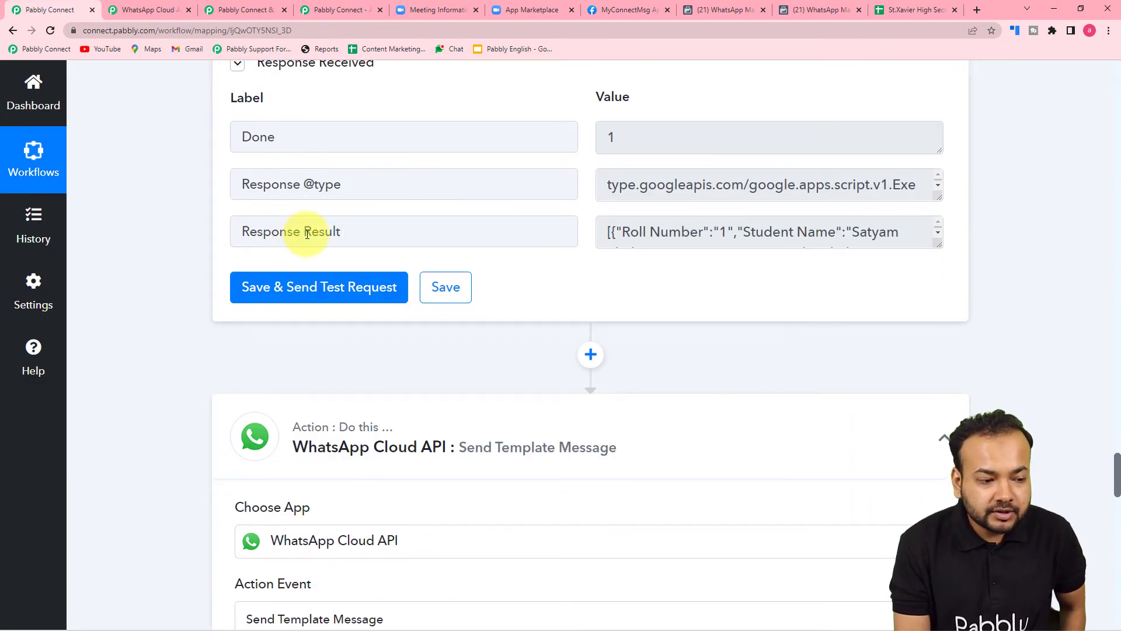
left_click_drag(937, 249, 933, 446)
scroll(690, 323, "down", 5)
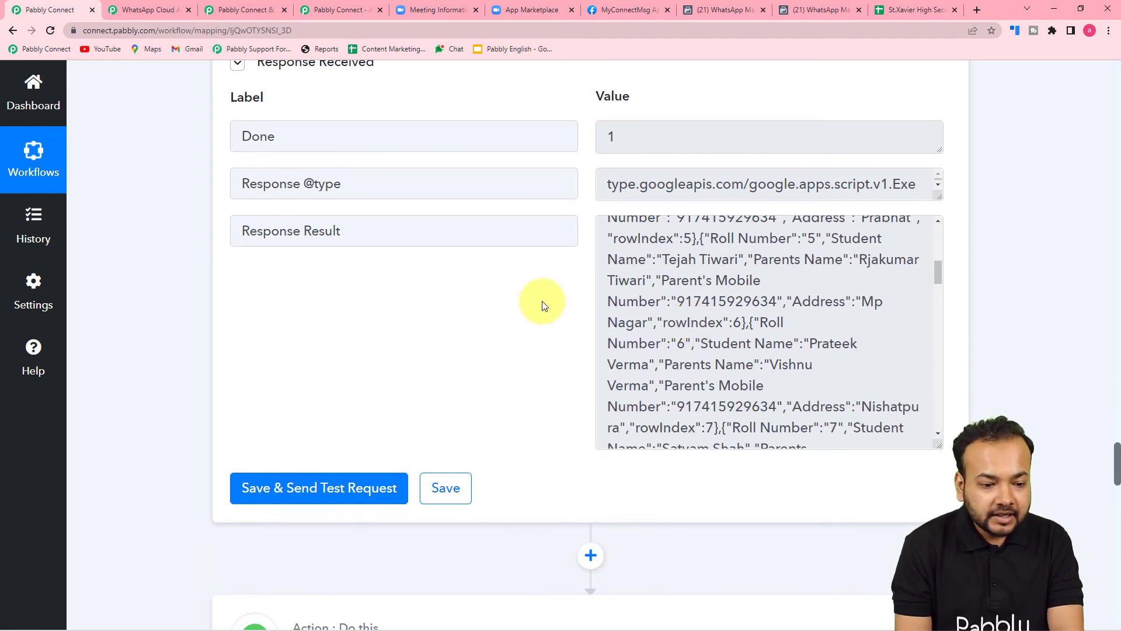
- Add an Iterator by Pabbly action between the Google Sheets Get Row(s) step and the WhatsApp Cloud API step
scroll(542, 300, "down", 4)
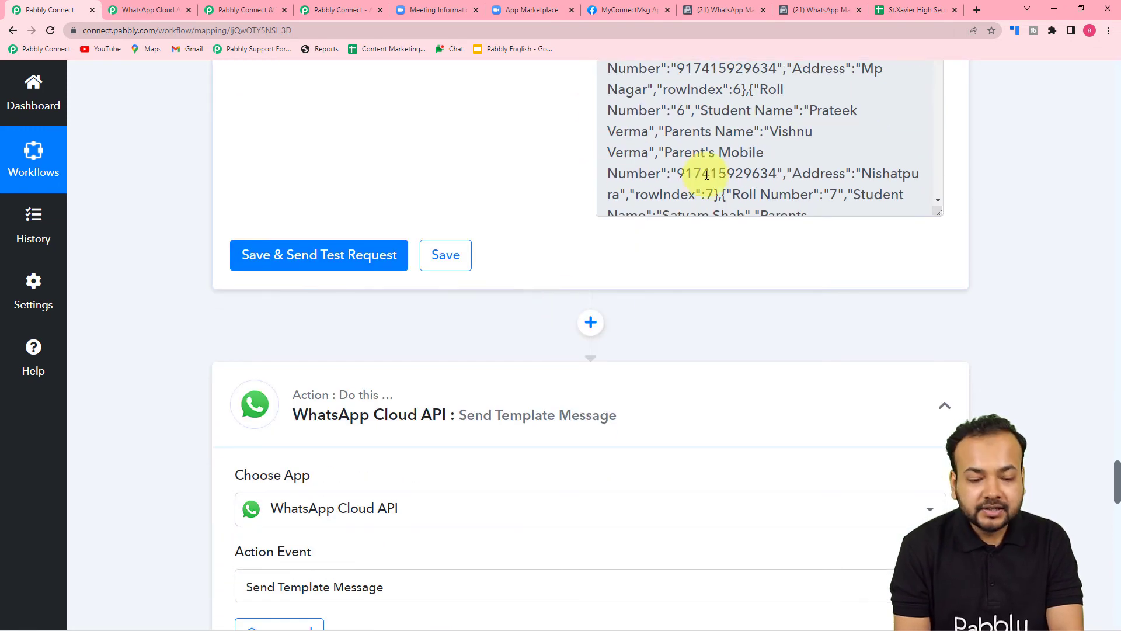
left_click(592, 321)
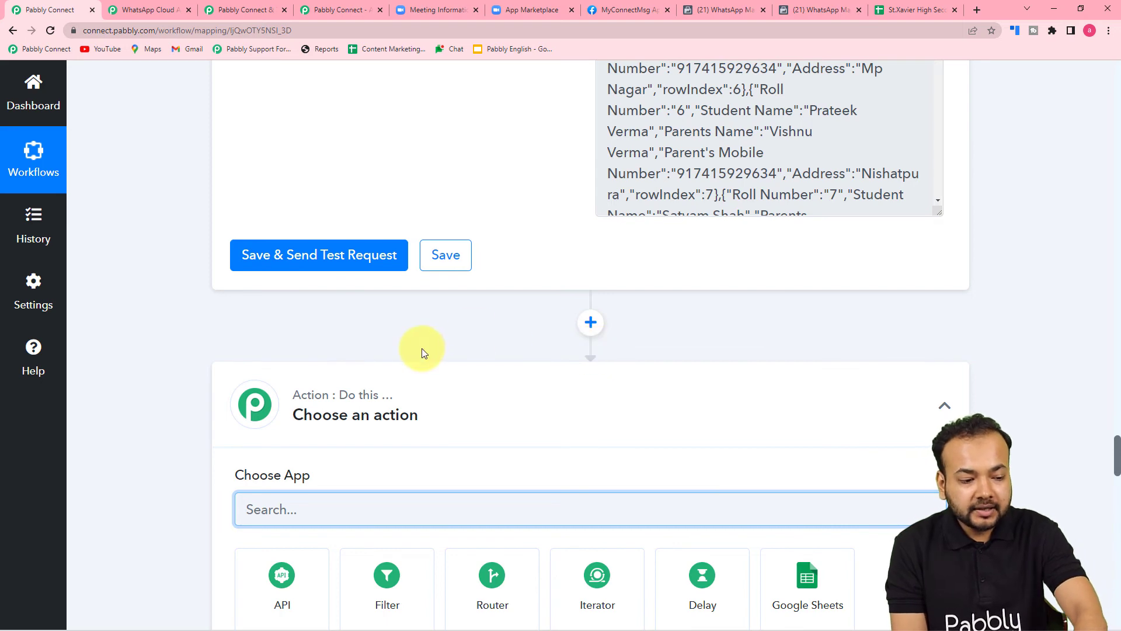
scroll(424, 353, "down", 5)
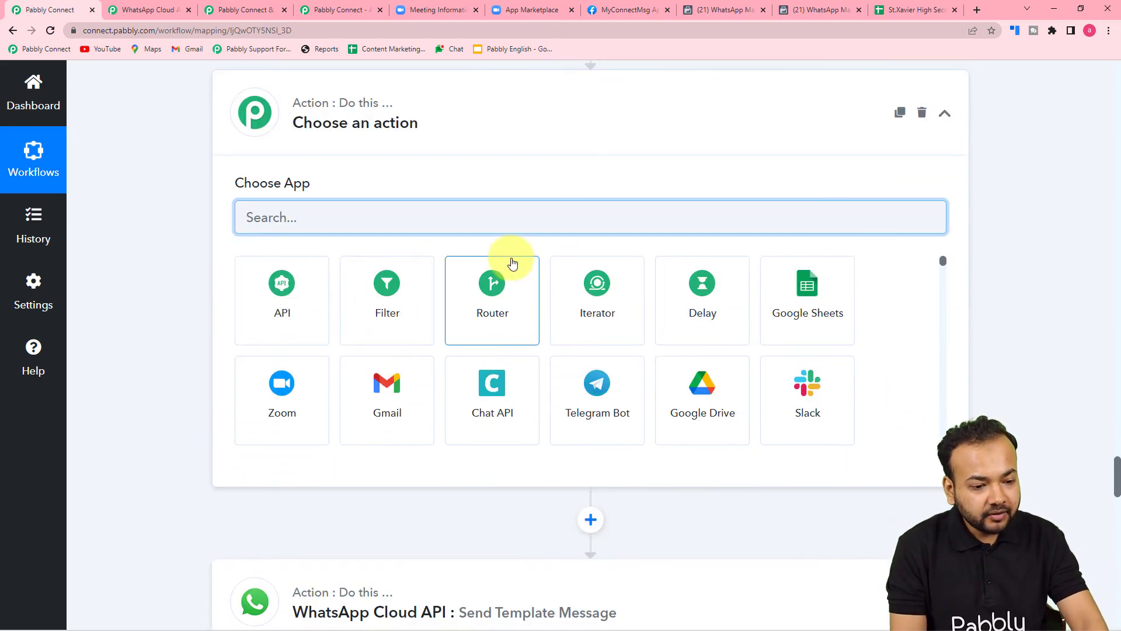
left_click(596, 282)
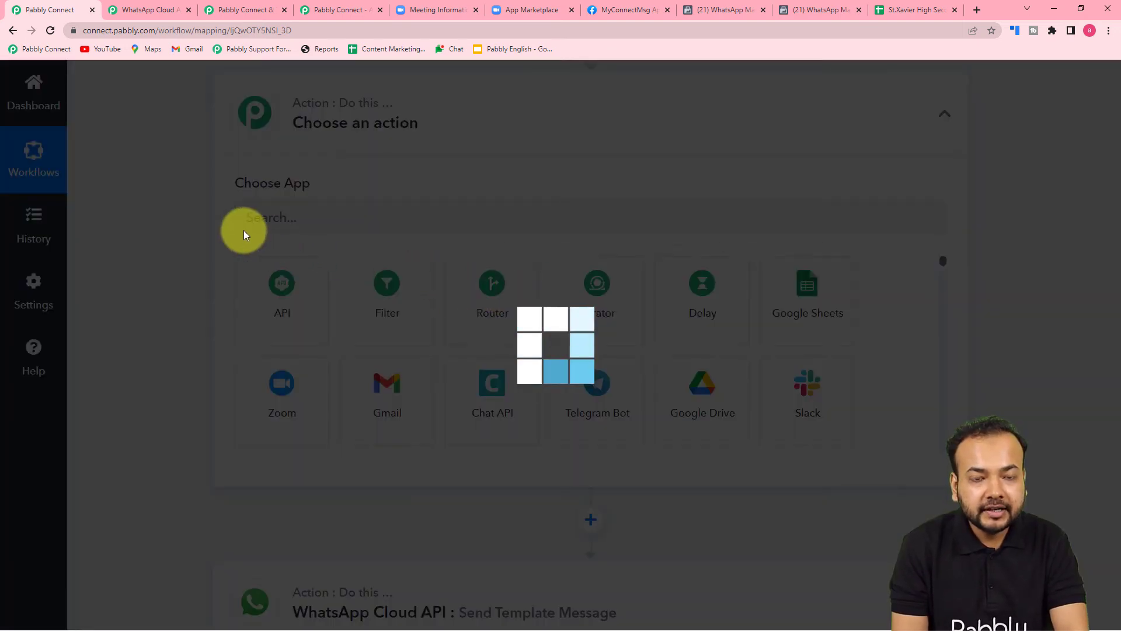
- Choose 5. Response Result [] from the Get Row(s) step as the Iterator's array, and save it with a test request
scroll(244, 235, "down", 2)
scroll(245, 235, "up", 10)
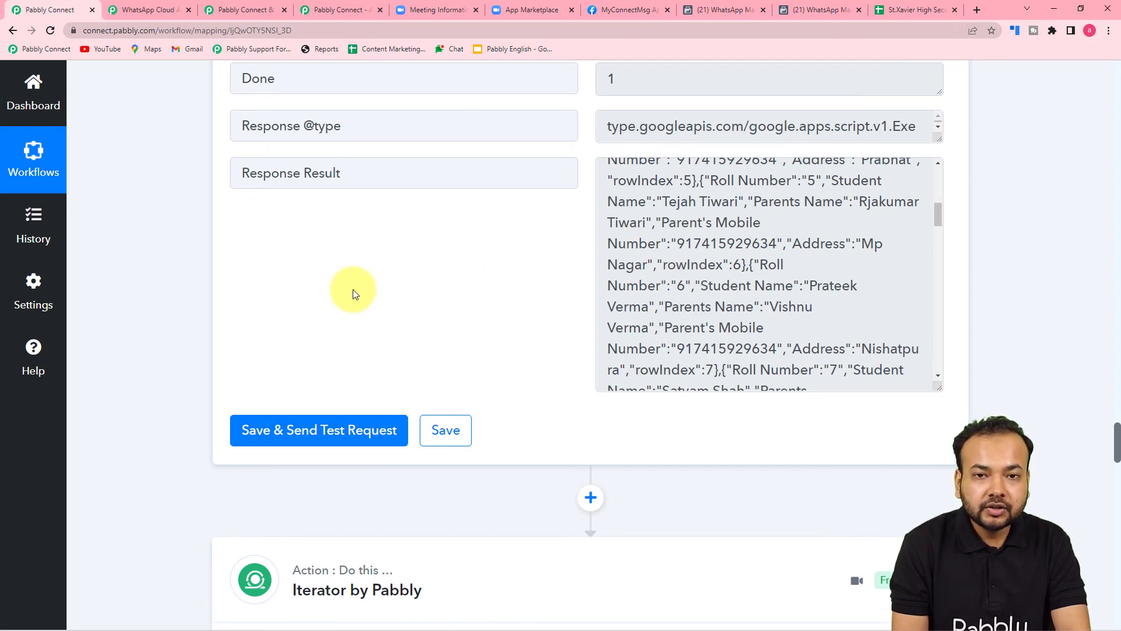
scroll(353, 289, "down", 8)
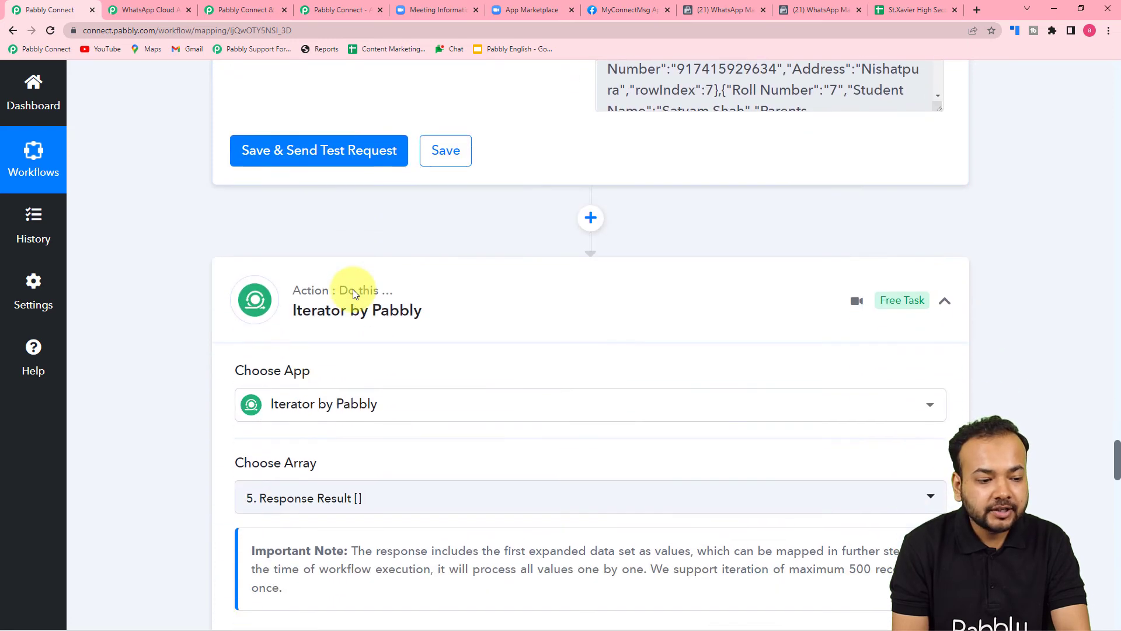
scroll(353, 289, "down", 2)
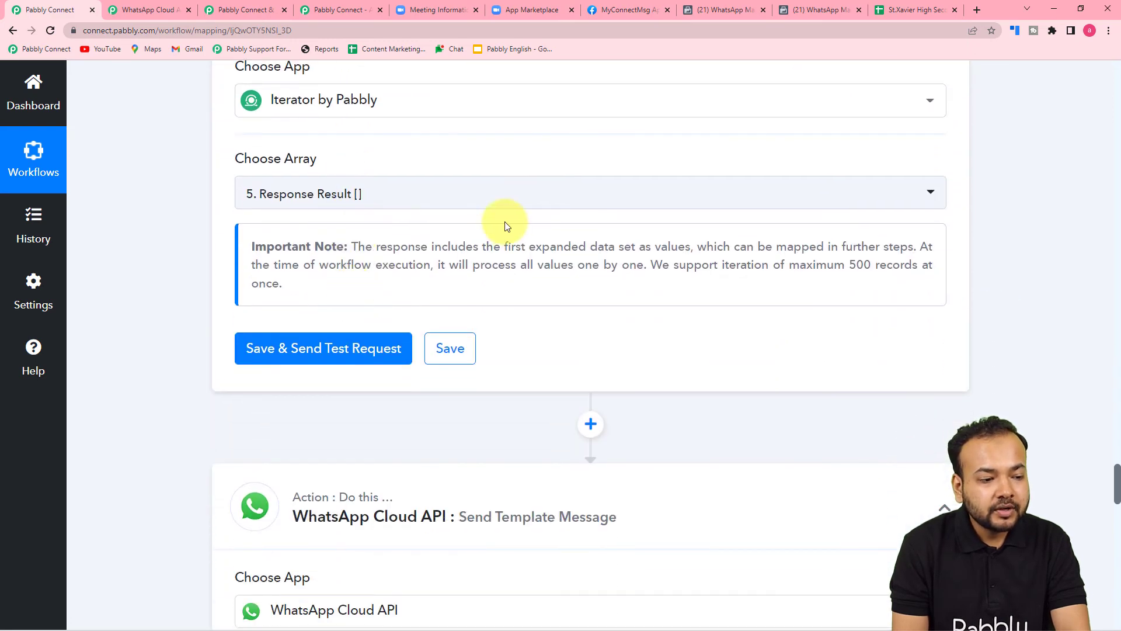
left_click(423, 202)
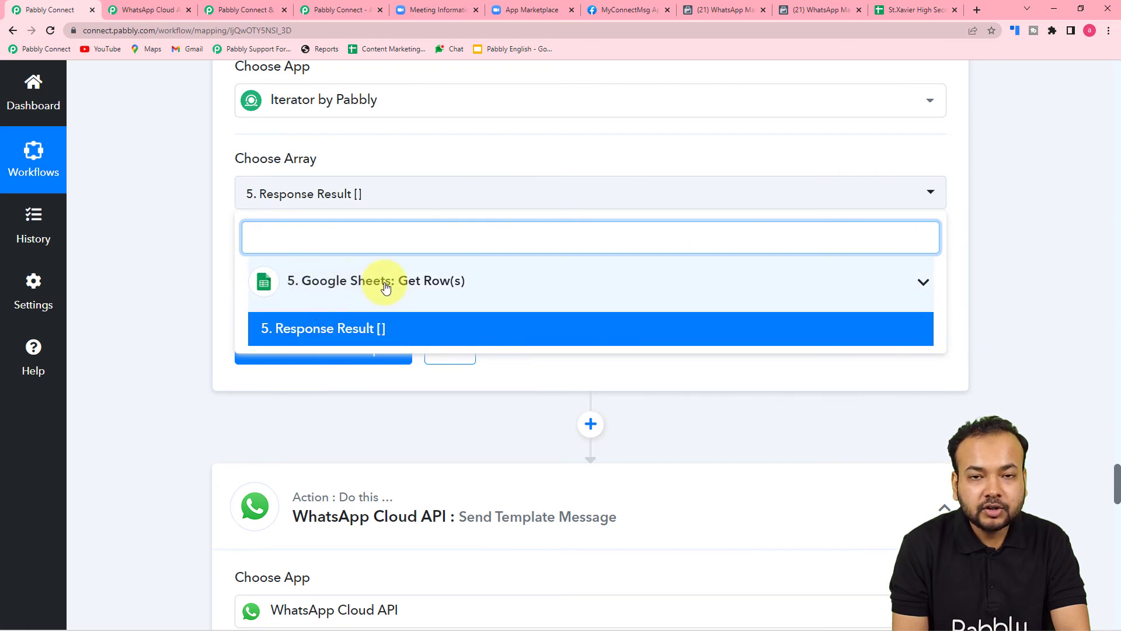
left_click(297, 337)
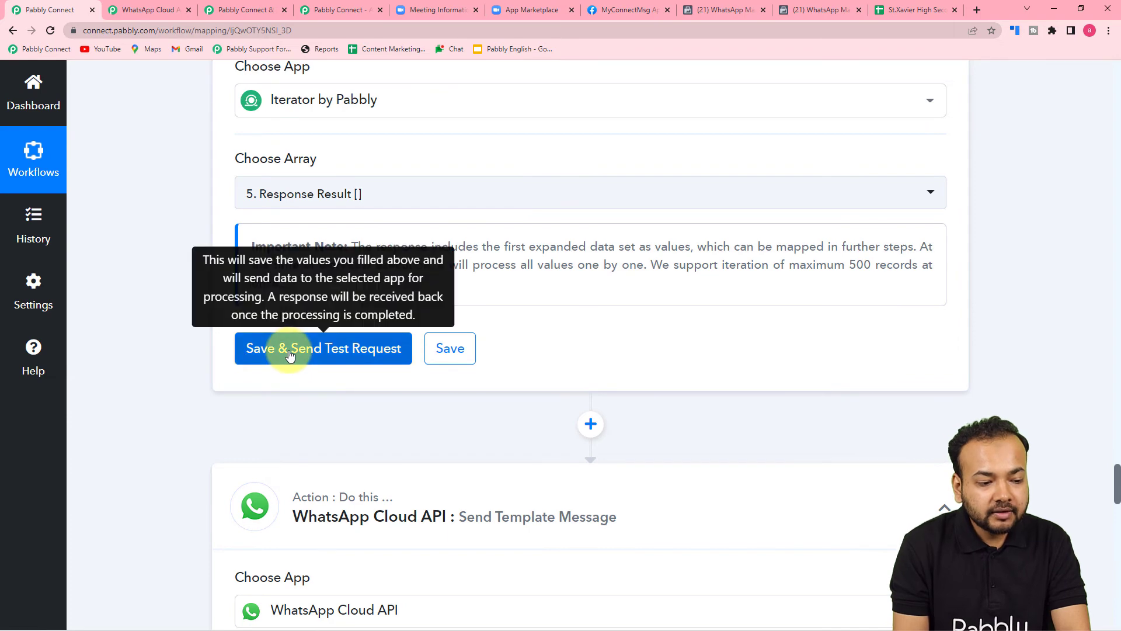
left_click(290, 353)
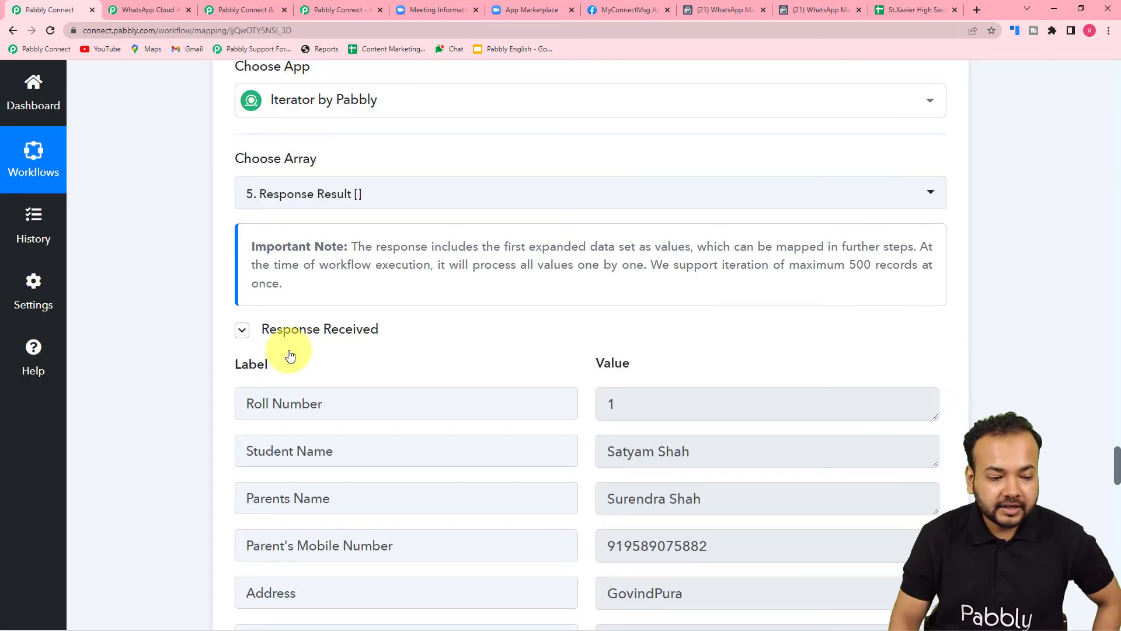
- Compare the Iterator's returned fields with the first student record in the Class 6th spreadsheet, and return to the workflow
scroll(290, 355, "down", 3)
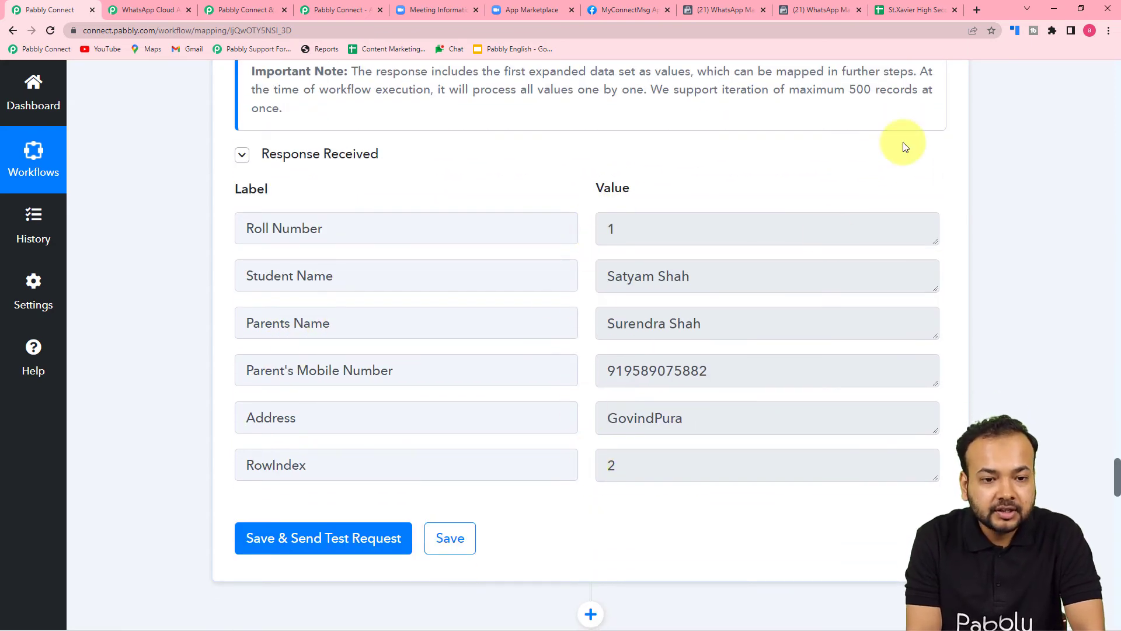
left_click(917, 7)
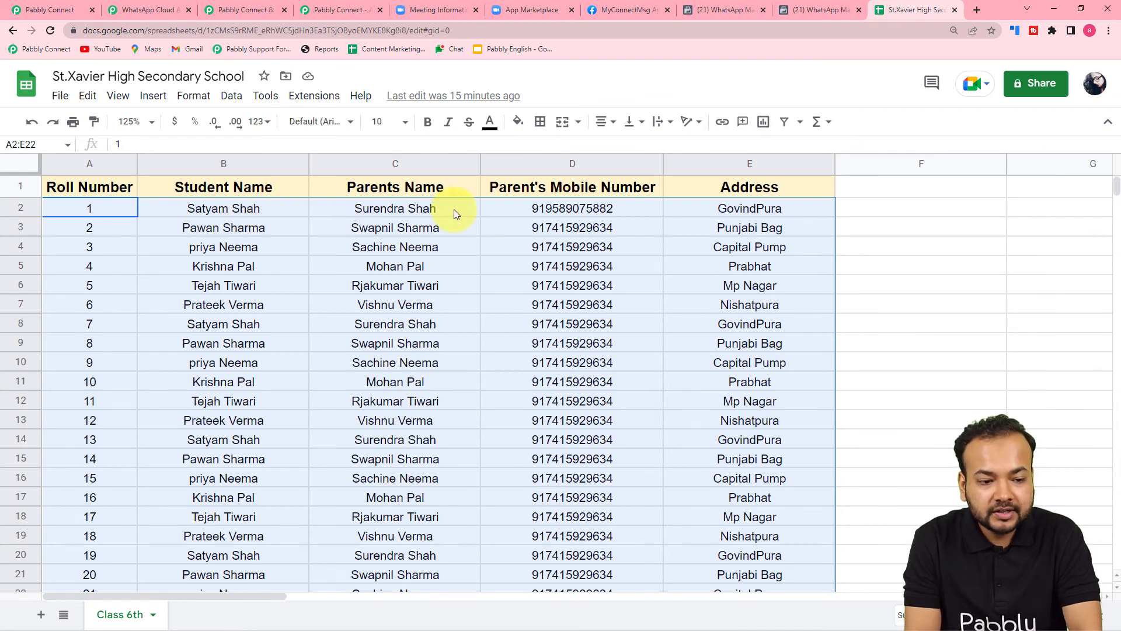
left_click(49, 9)
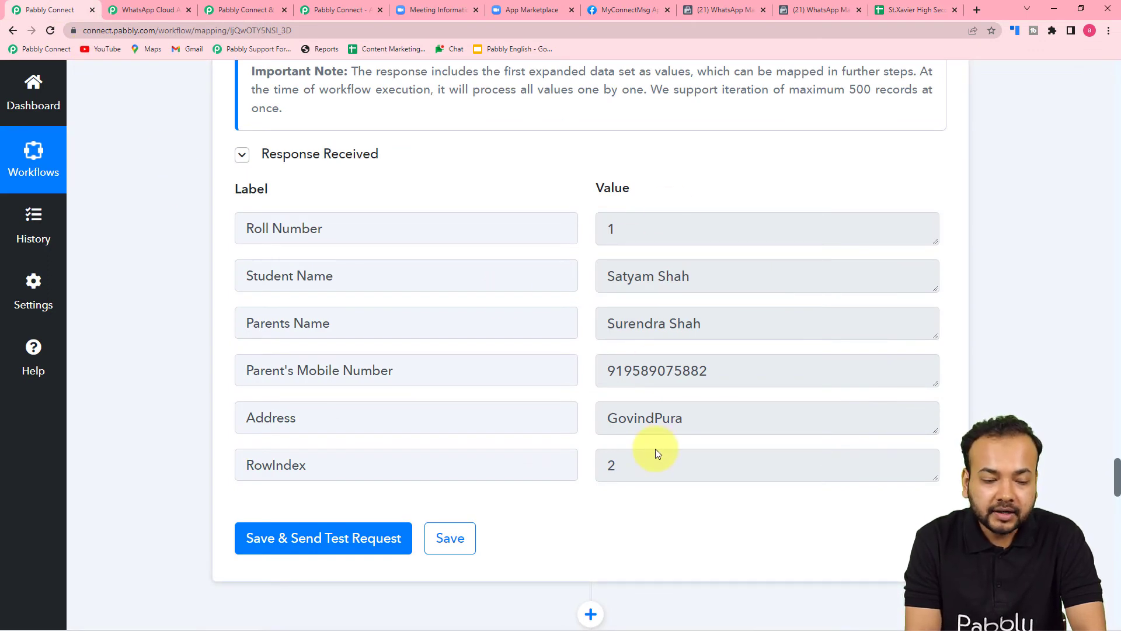
- Try to map data from a previous step into the Recipient Mobile Number of the WhatsApp Send Template Message step
scroll(656, 449, "down", 6)
scroll(655, 453, "down", 10)
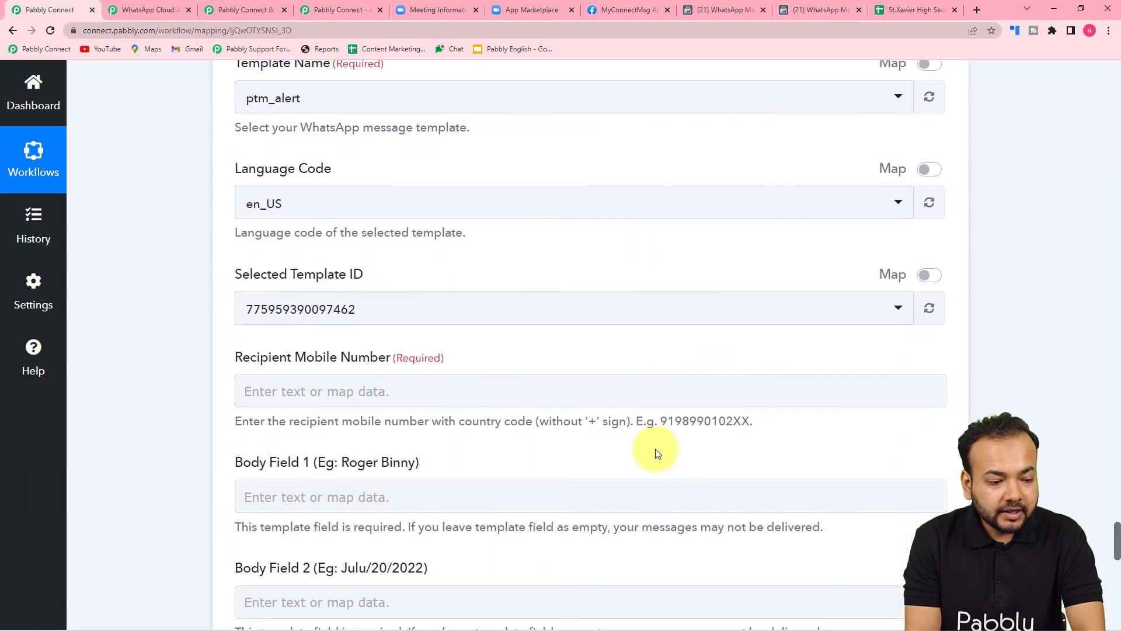
scroll(656, 450, "down", 2)
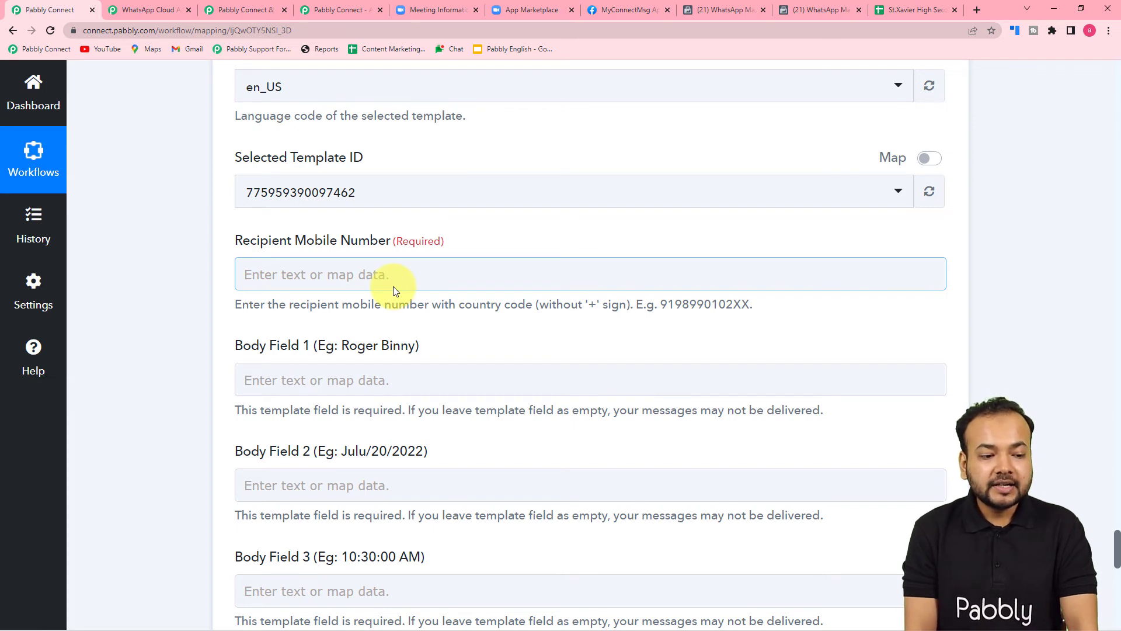
scroll(393, 286, "up", 6)
scroll(393, 286, "down", 9)
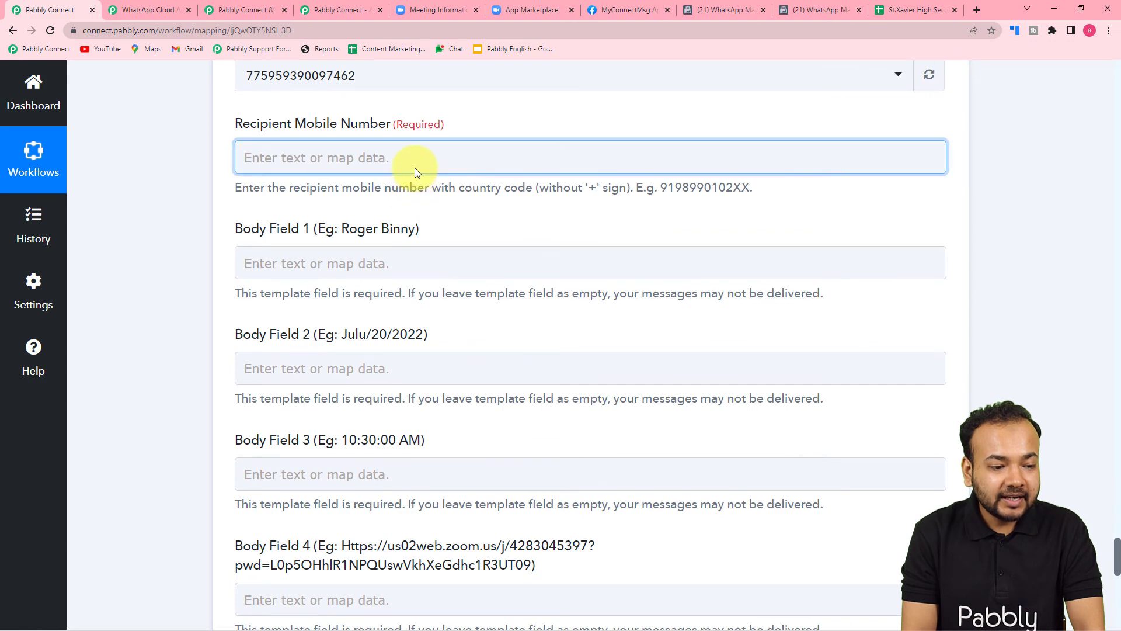
left_click(415, 158)
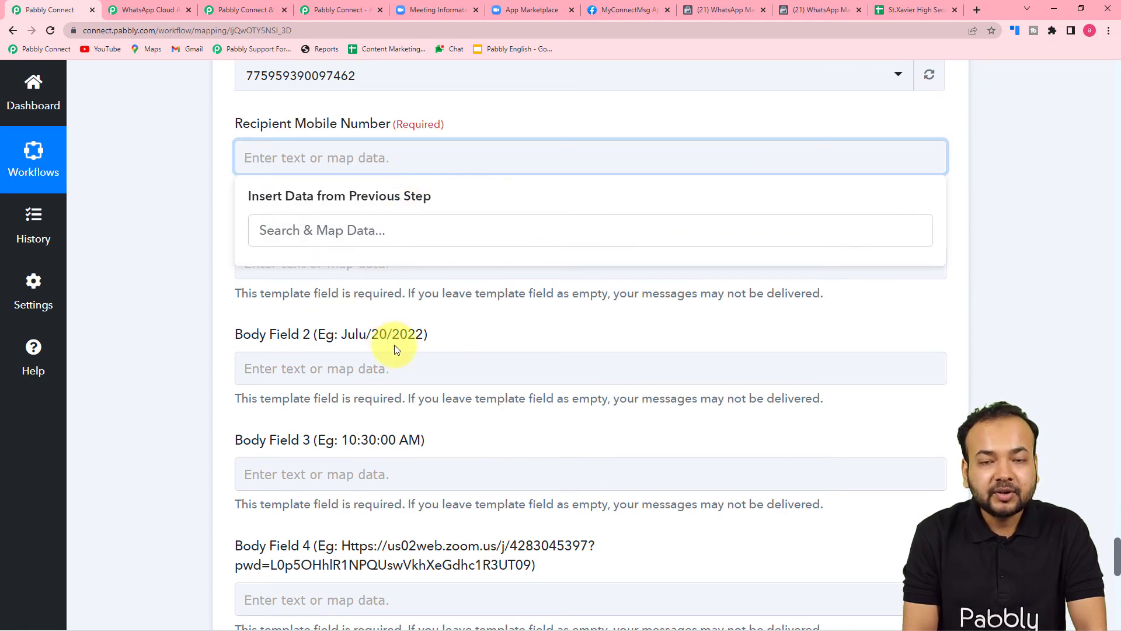
scroll(171, 331, "up", 8)
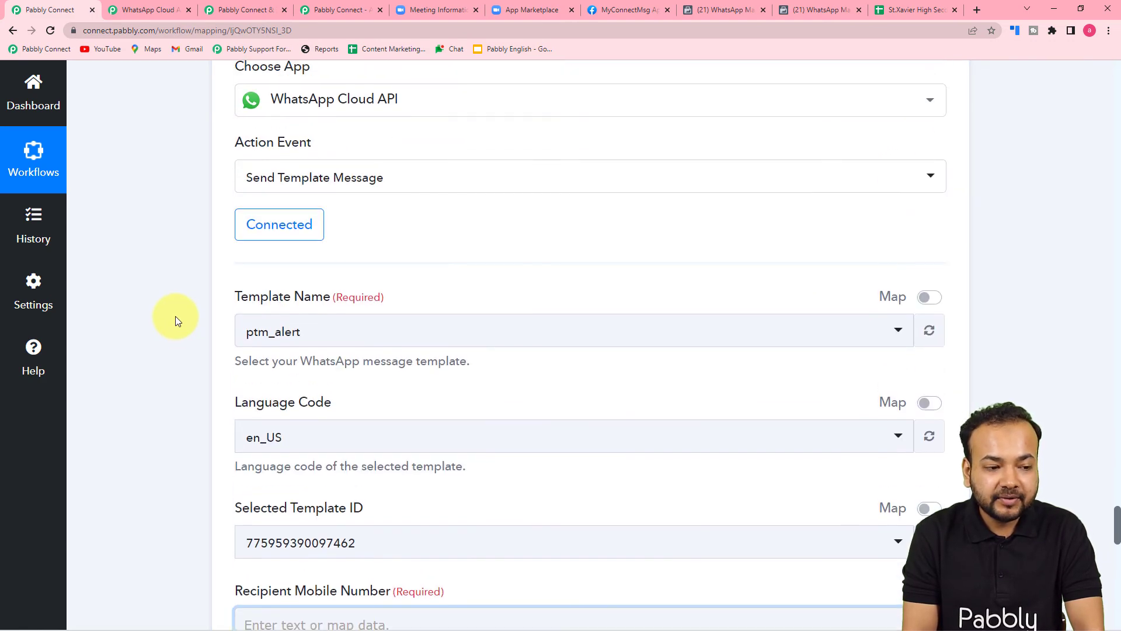
scroll(175, 317, "down", 6)
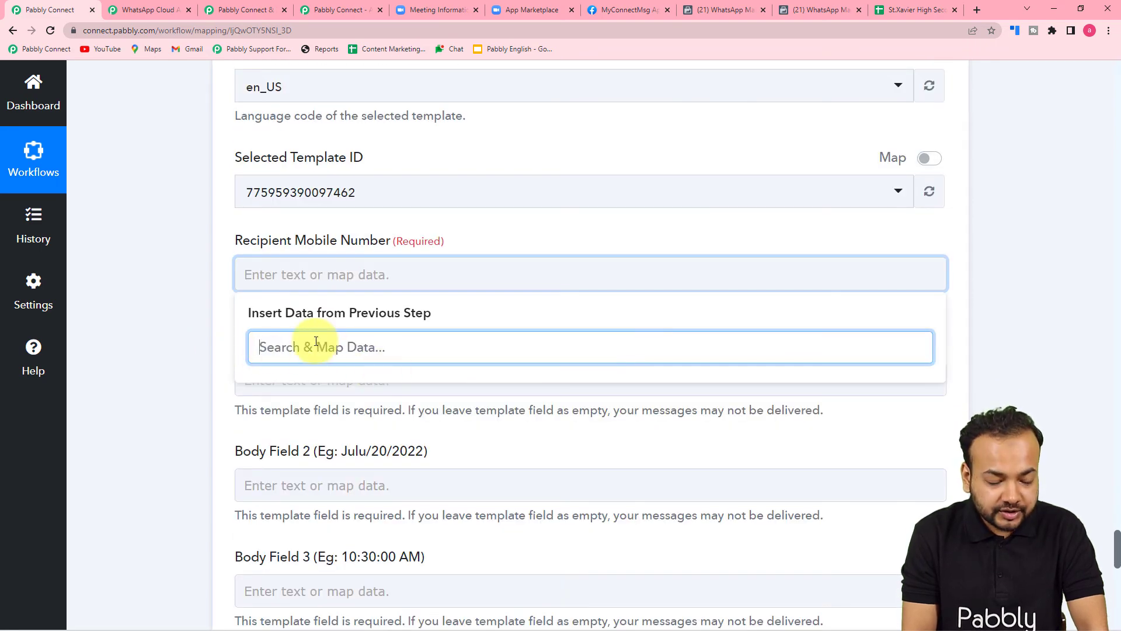
- Reopen the WhatsApp step's account connection and save it again with the existing connection WhatsApp Cloud API Final
scroll(169, 322, "up", 4)
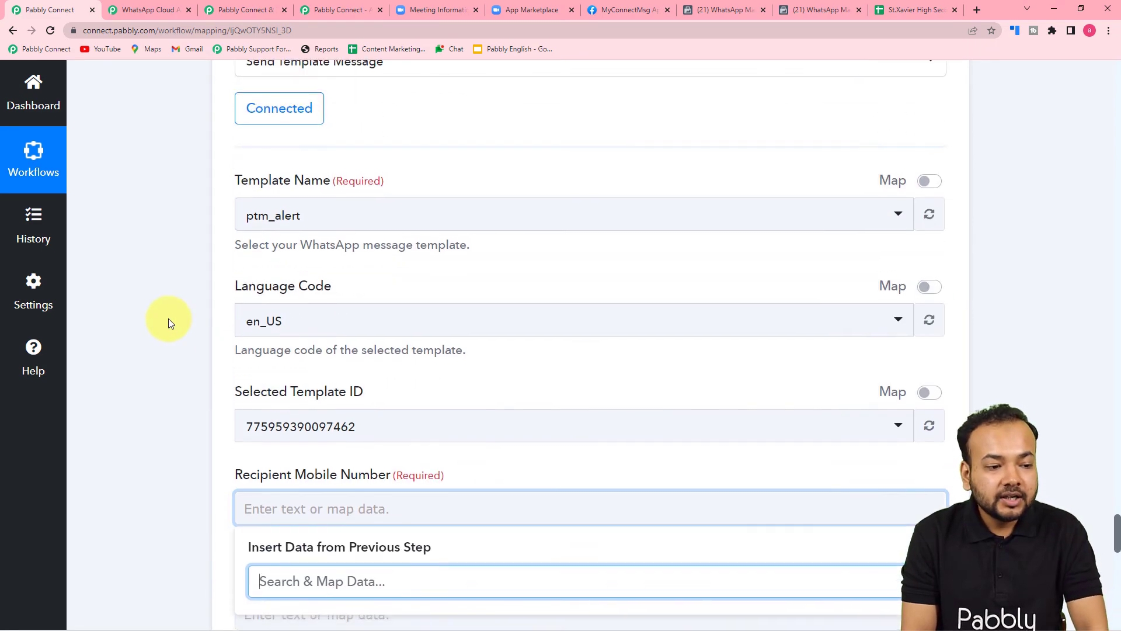
scroll(168, 322, "up", 2)
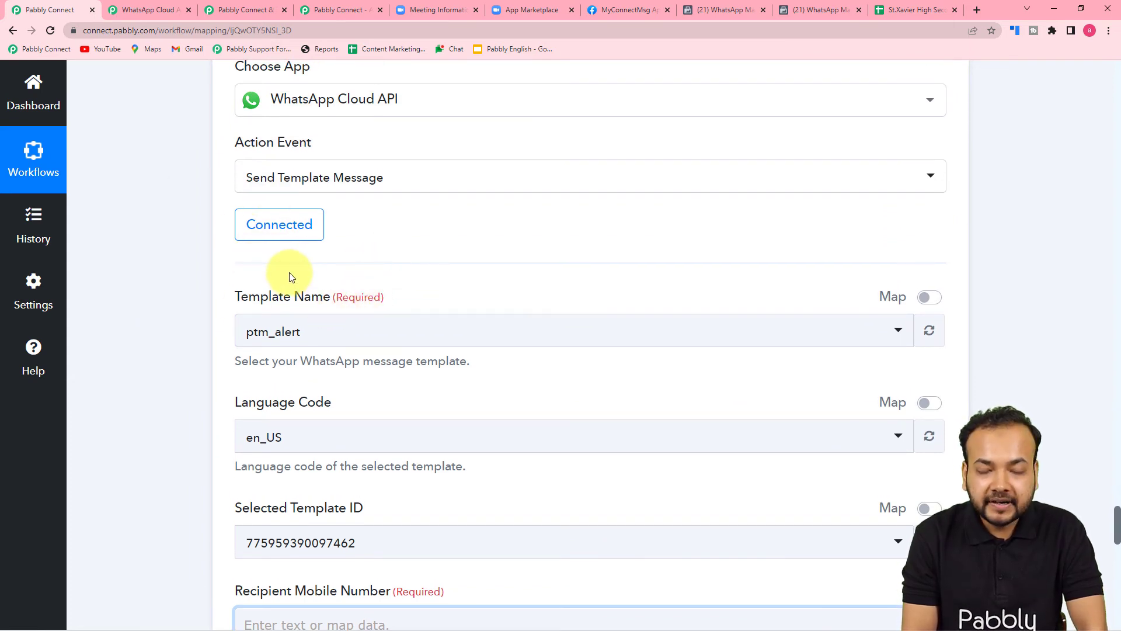
left_click(278, 228)
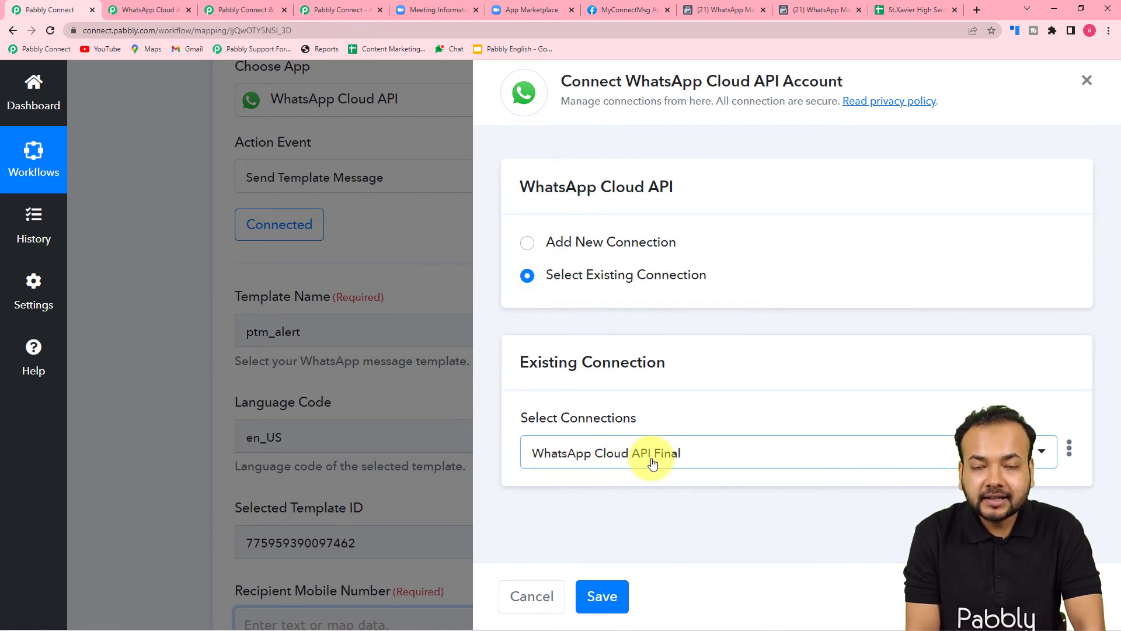
left_click(602, 595)
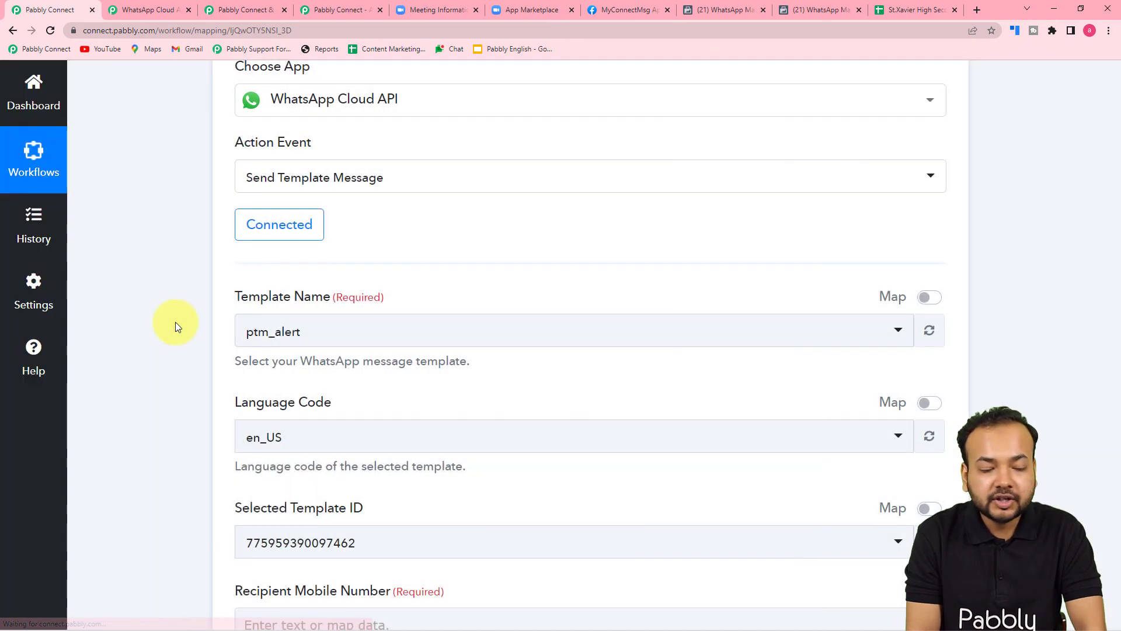
- Map the Iterator's Parent's Mobile Number to the Recipient Mobile Number of the Send Template Message step
scroll(175, 321, "down", 8)
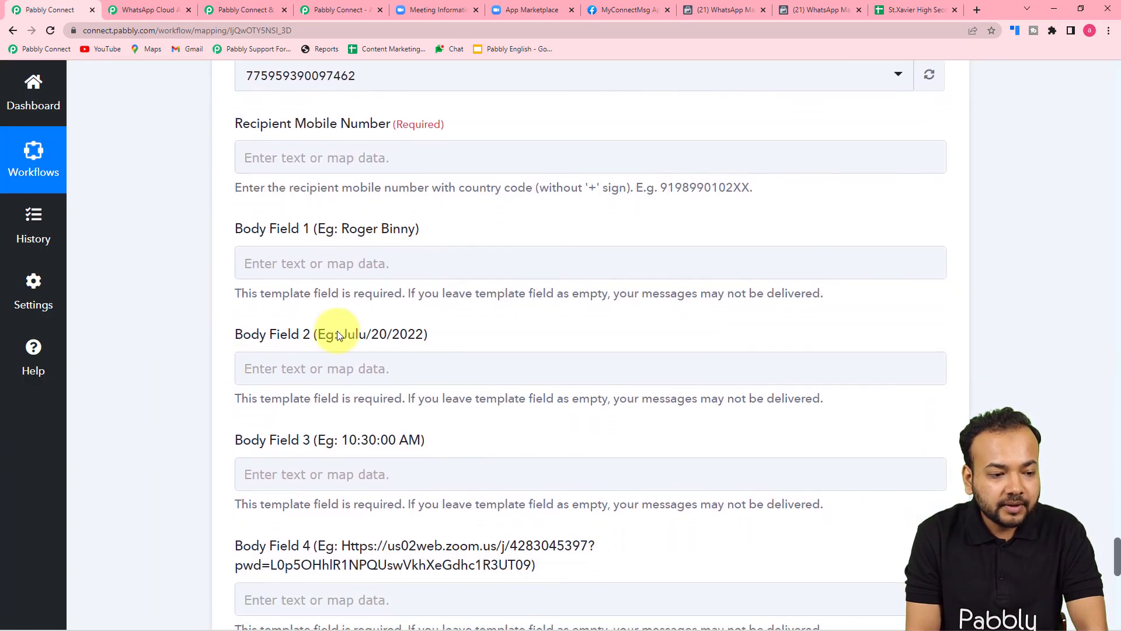
left_click(386, 148)
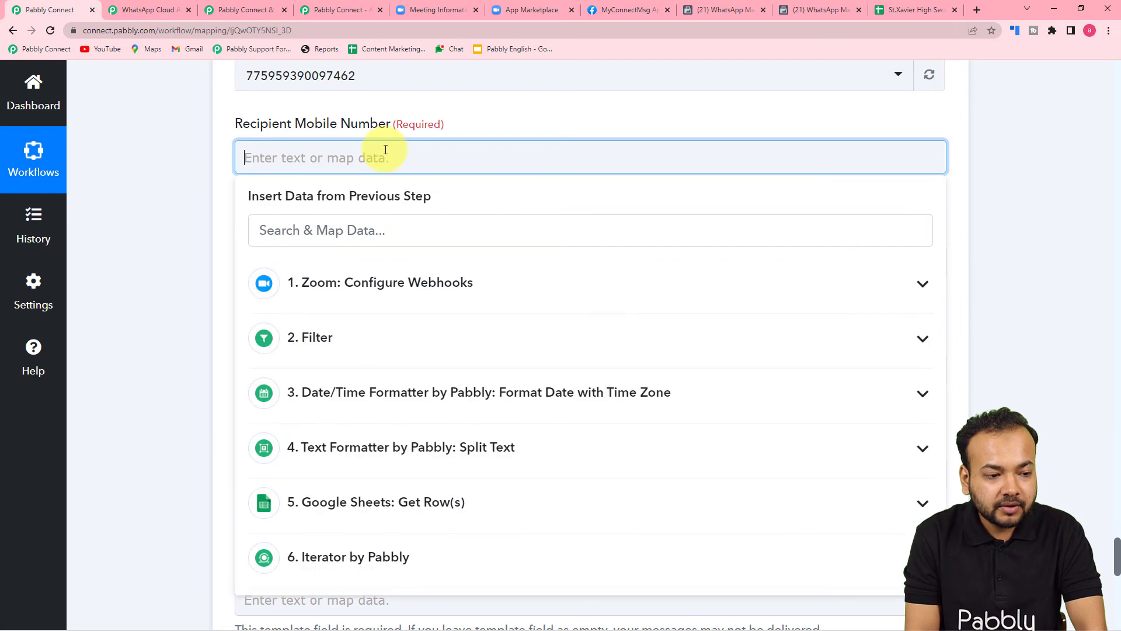
scroll(336, 491, "down", 3)
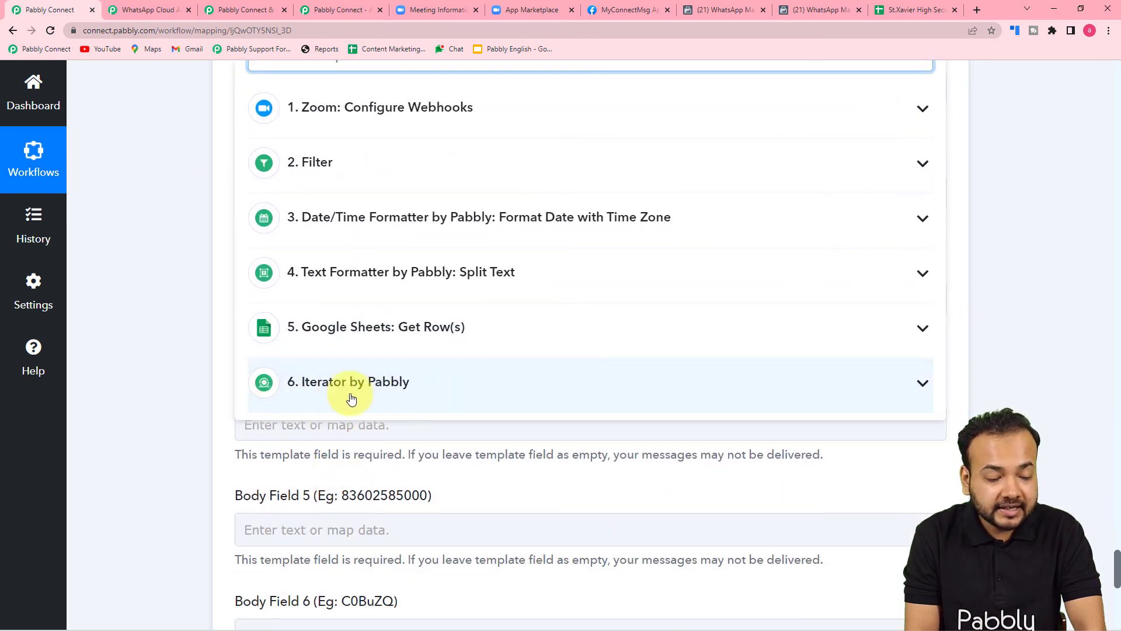
left_click(380, 395)
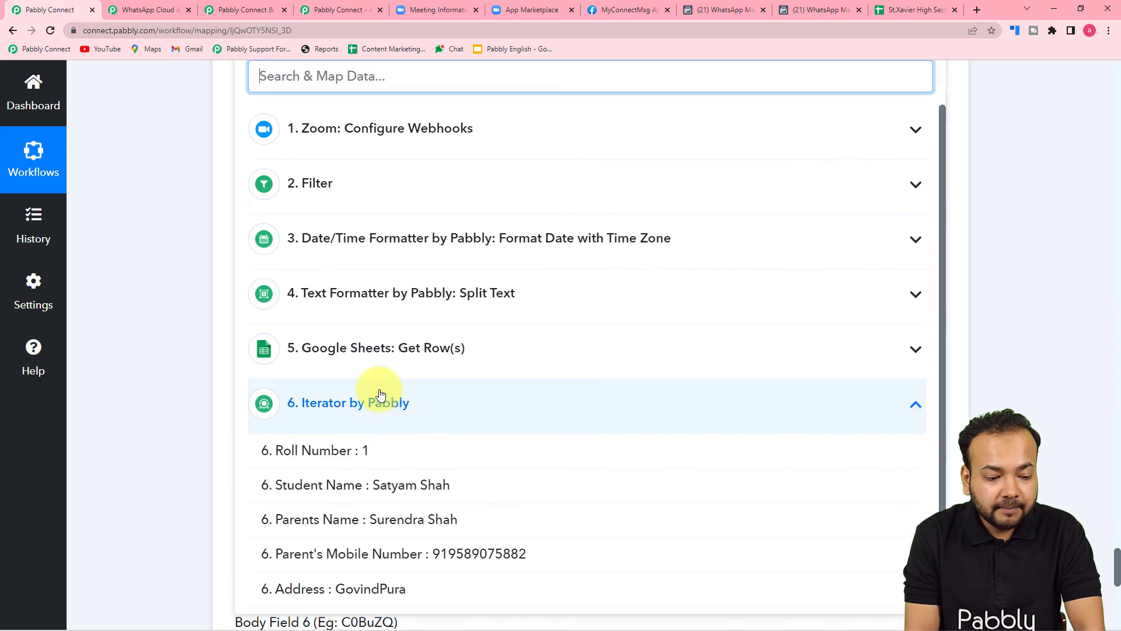
left_click(354, 562)
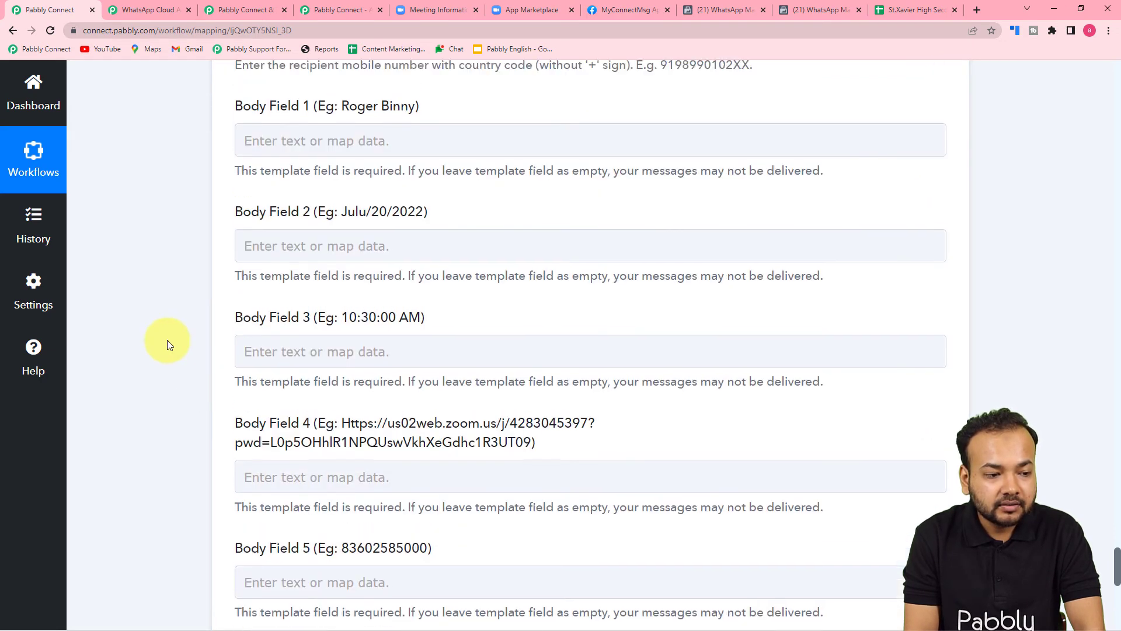
- Compare the WhatsApp step's six body fields with the placeholders and preview of the approved message template, and return to the workflow
scroll(167, 340, "up", 2)
scroll(167, 340, "down", 2)
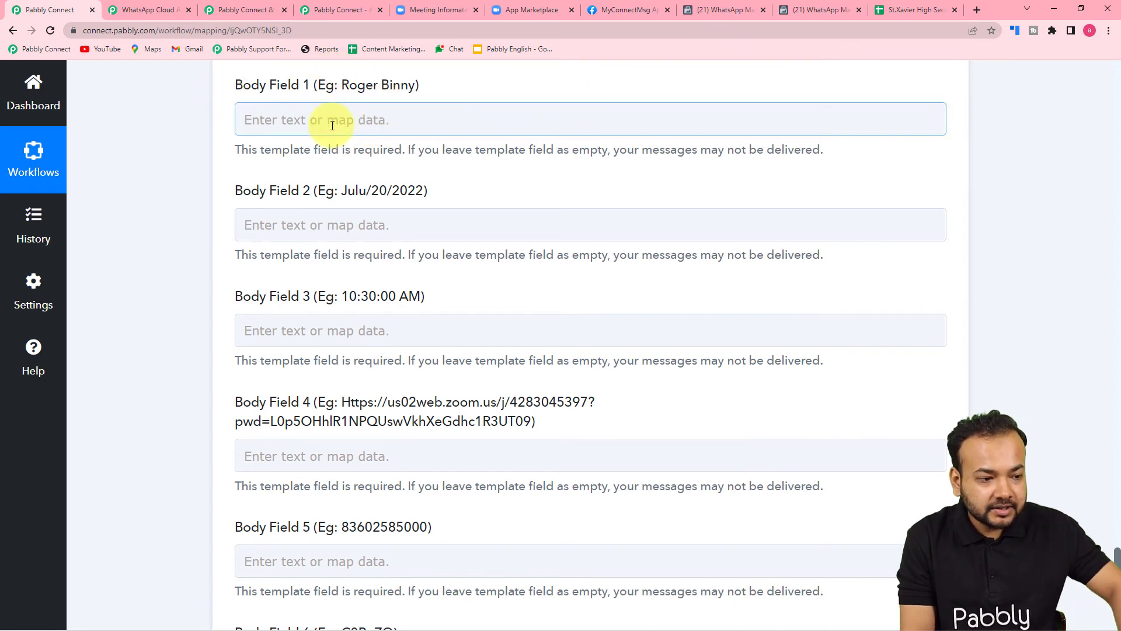
scroll(344, 428, "down", 2)
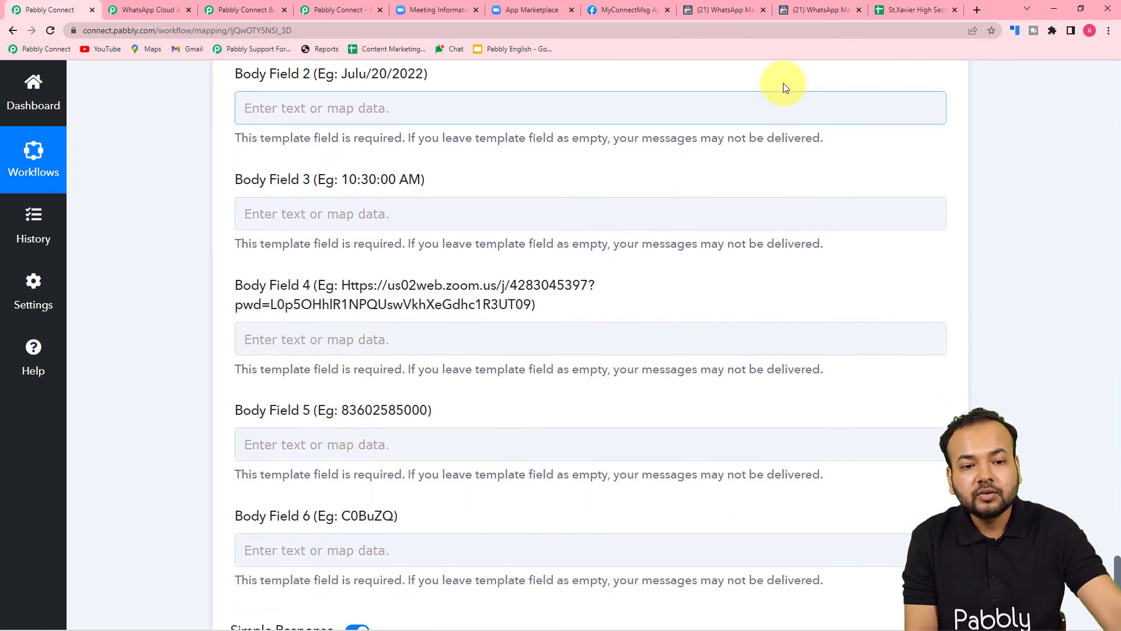
left_click(787, 5)
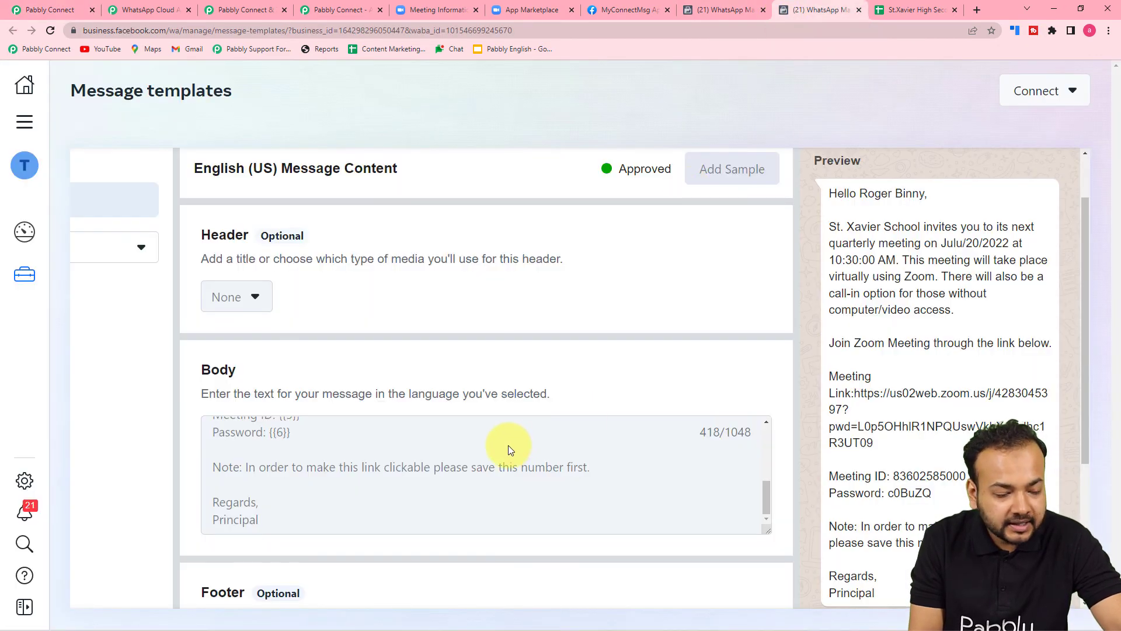
scroll(508, 445, "up", 5)
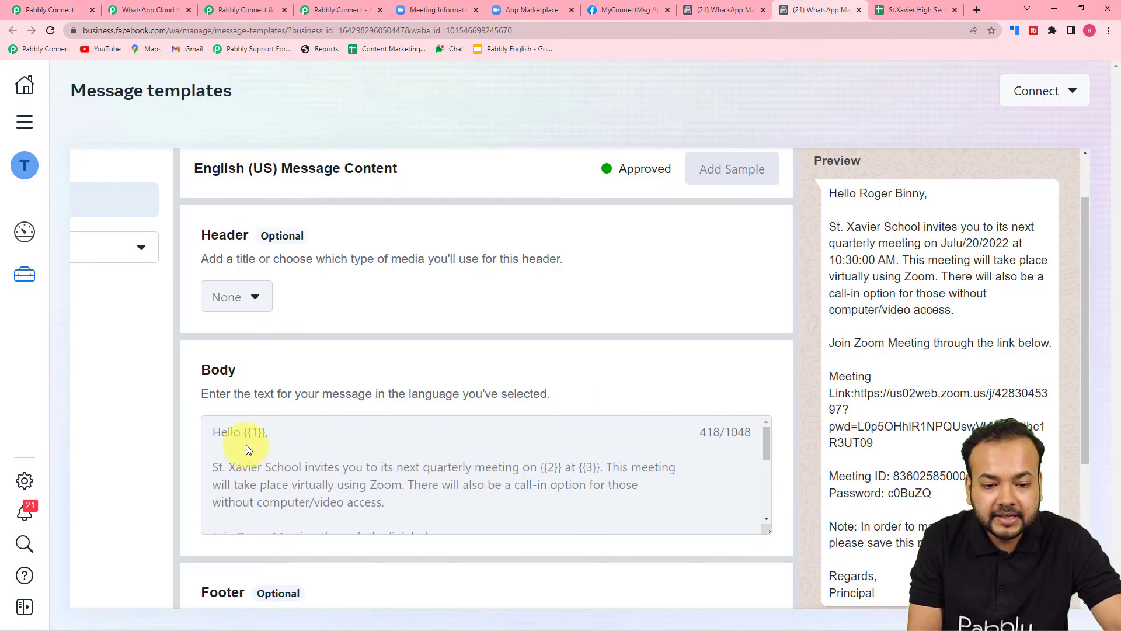
scroll(251, 444, "down", 2)
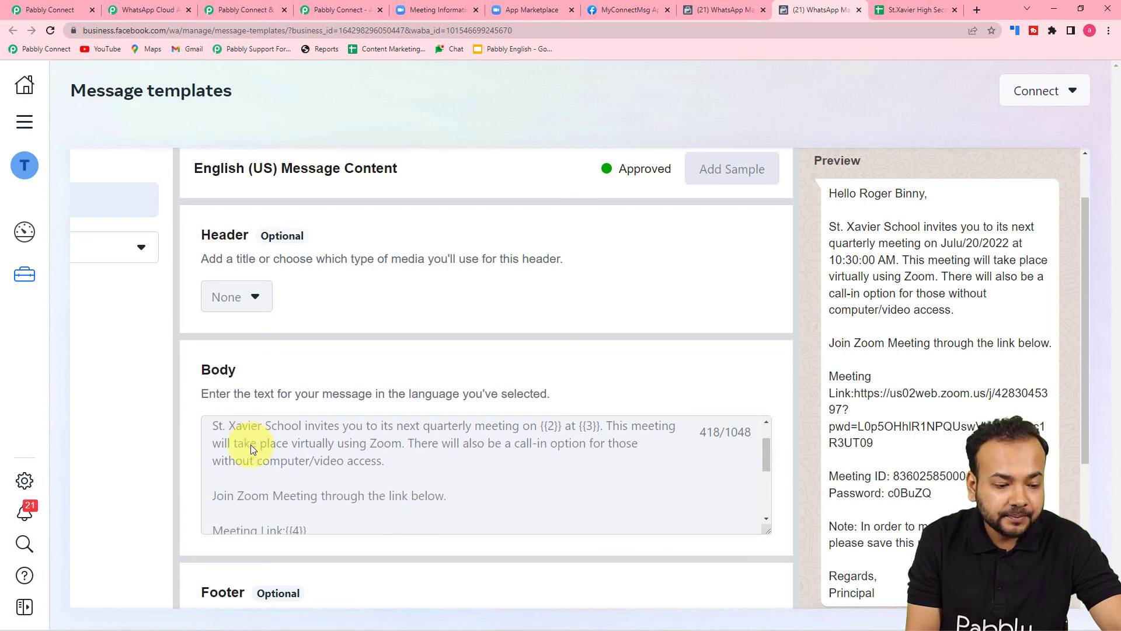
scroll(397, 468, "up", 3)
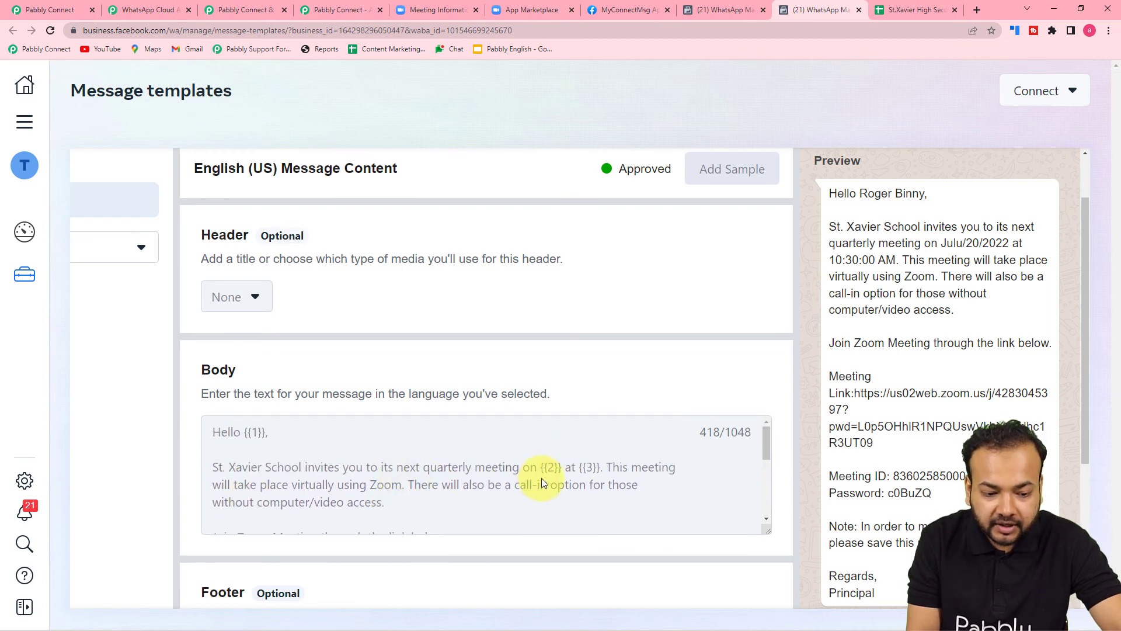
scroll(591, 476, "down", 1)
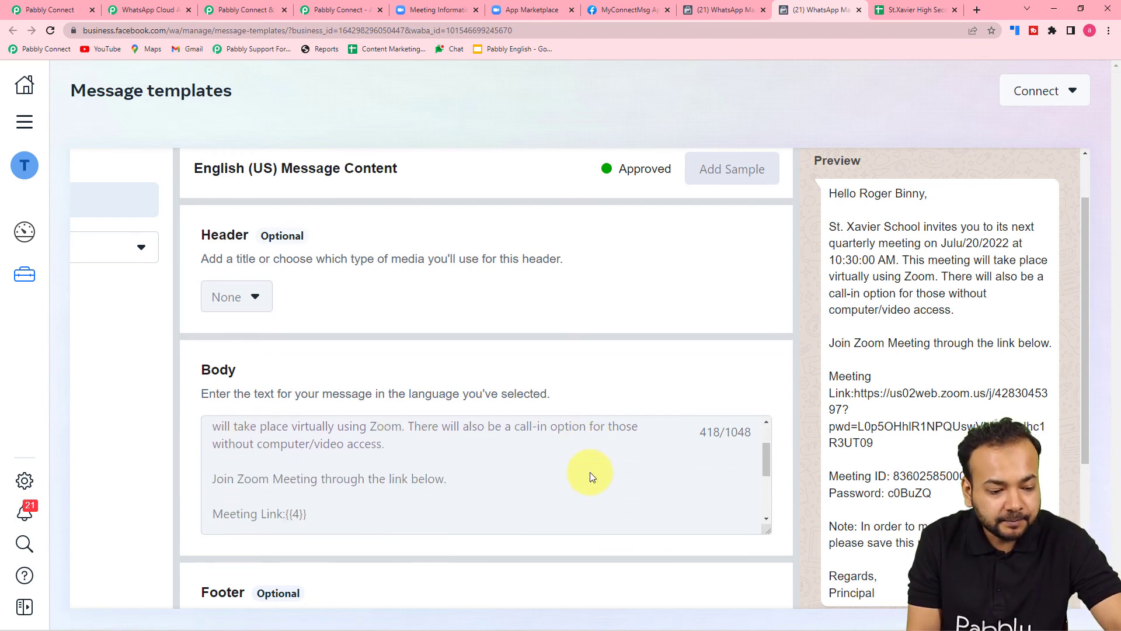
scroll(345, 482, "down", 1)
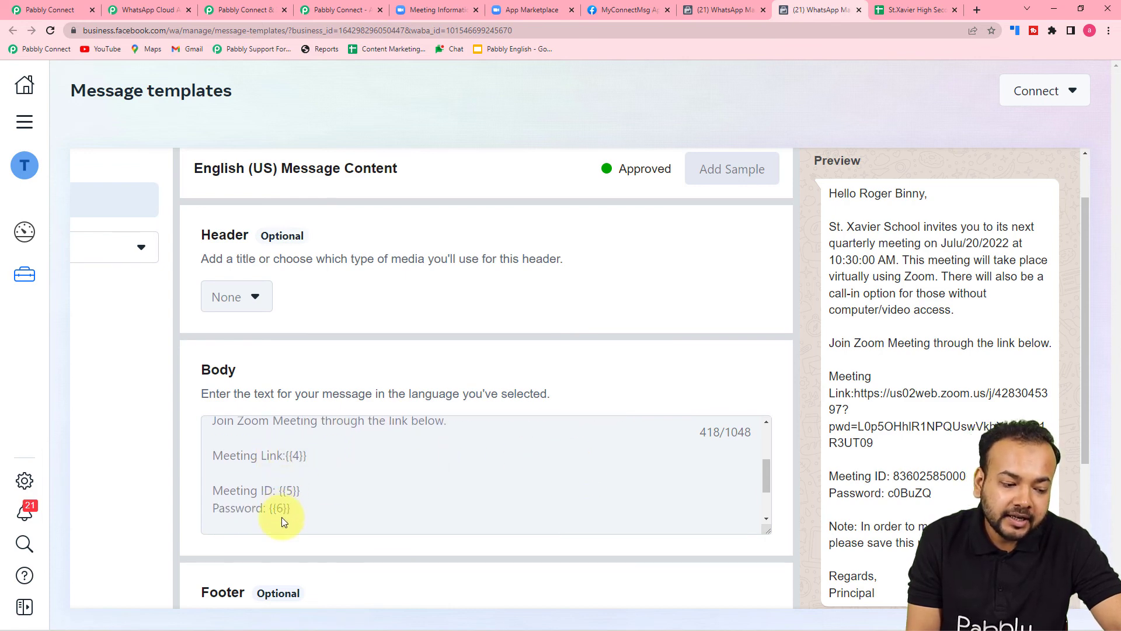
scroll(282, 517, "down", 2)
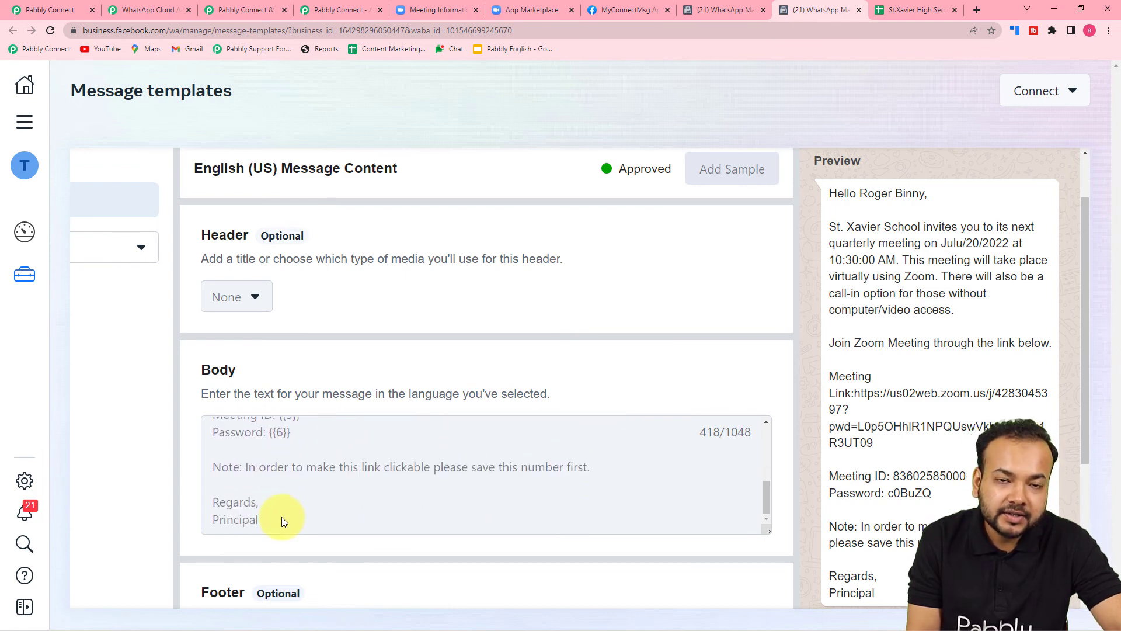
left_click(243, 9)
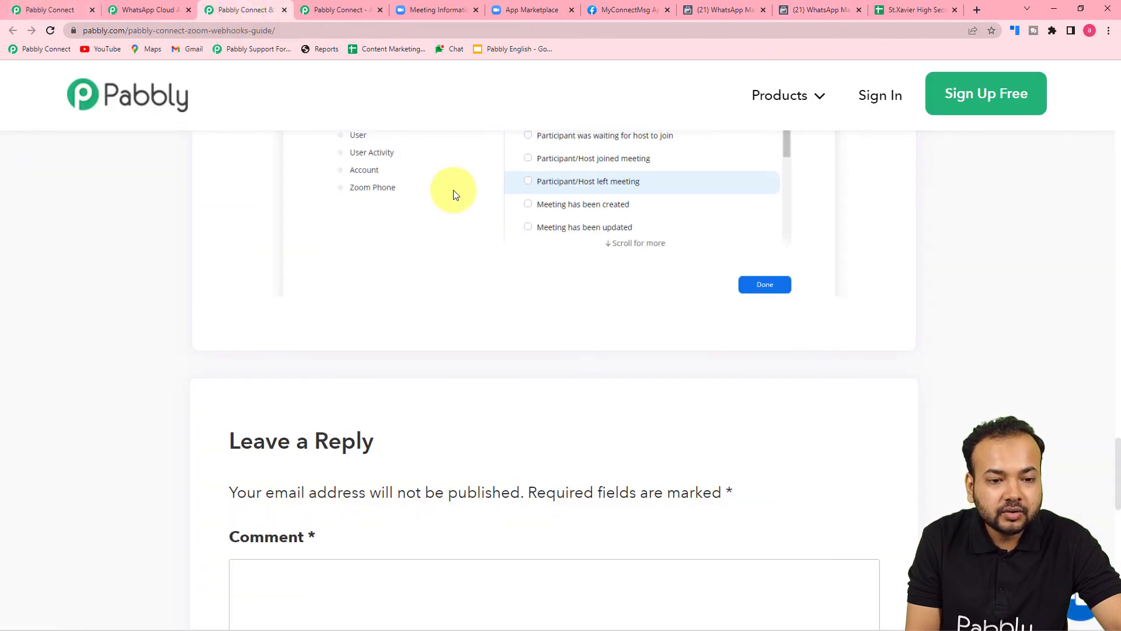
left_click(821, 10)
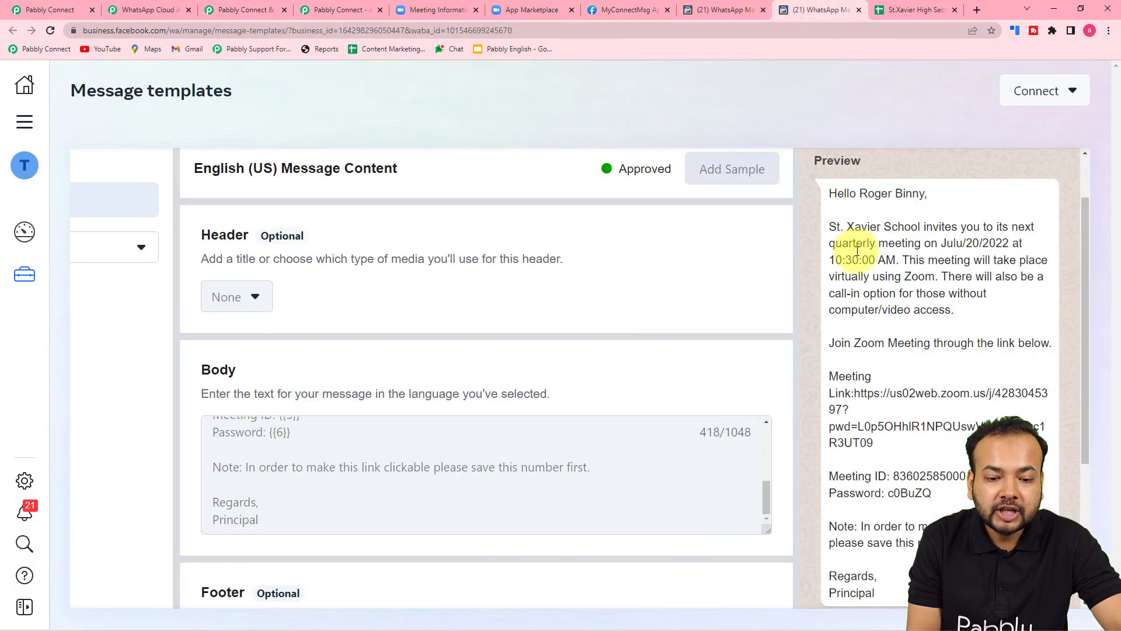
left_click(73, 10)
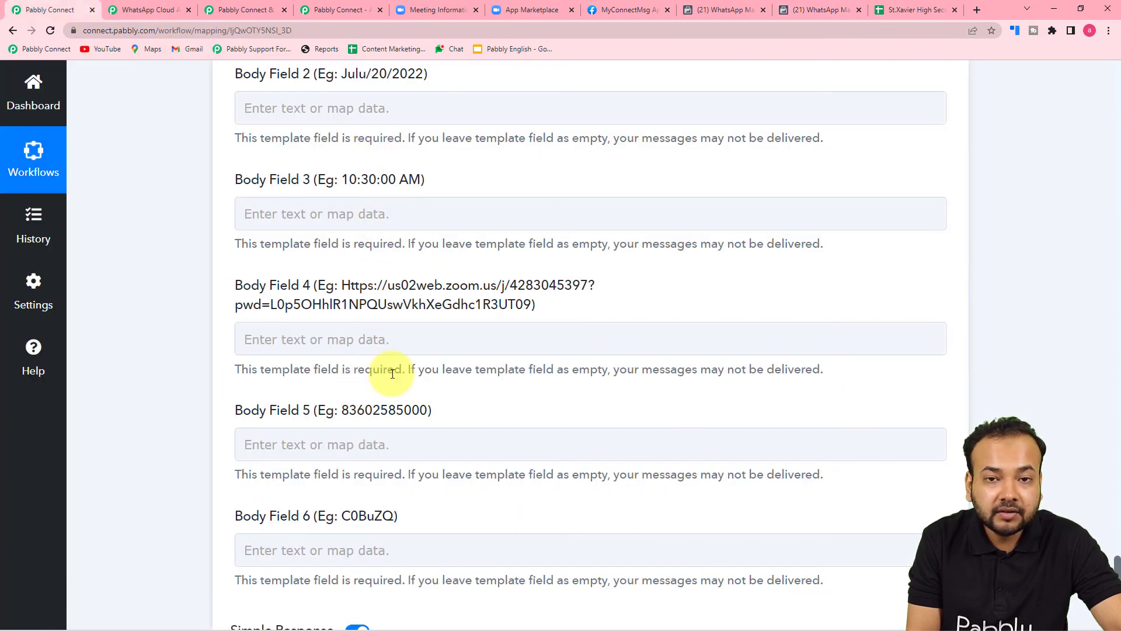
- Map the Iterator's Parents Name to Body Field 1 of the Send Template Message step
scroll(402, 240, "up", 3)
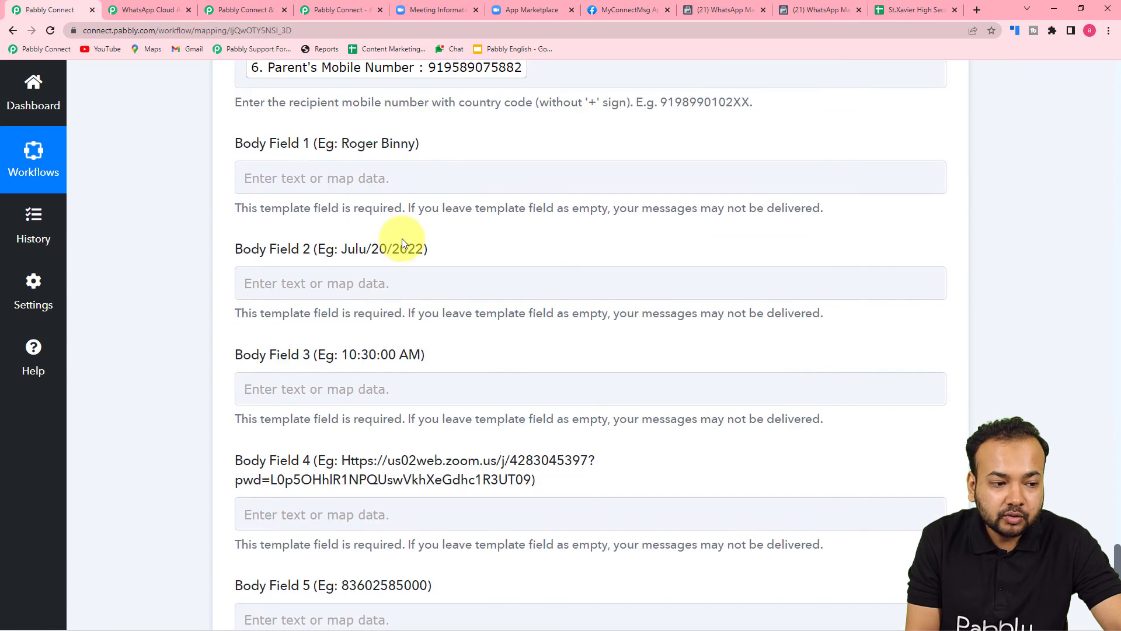
scroll(402, 238, "up", 1)
left_click(339, 235)
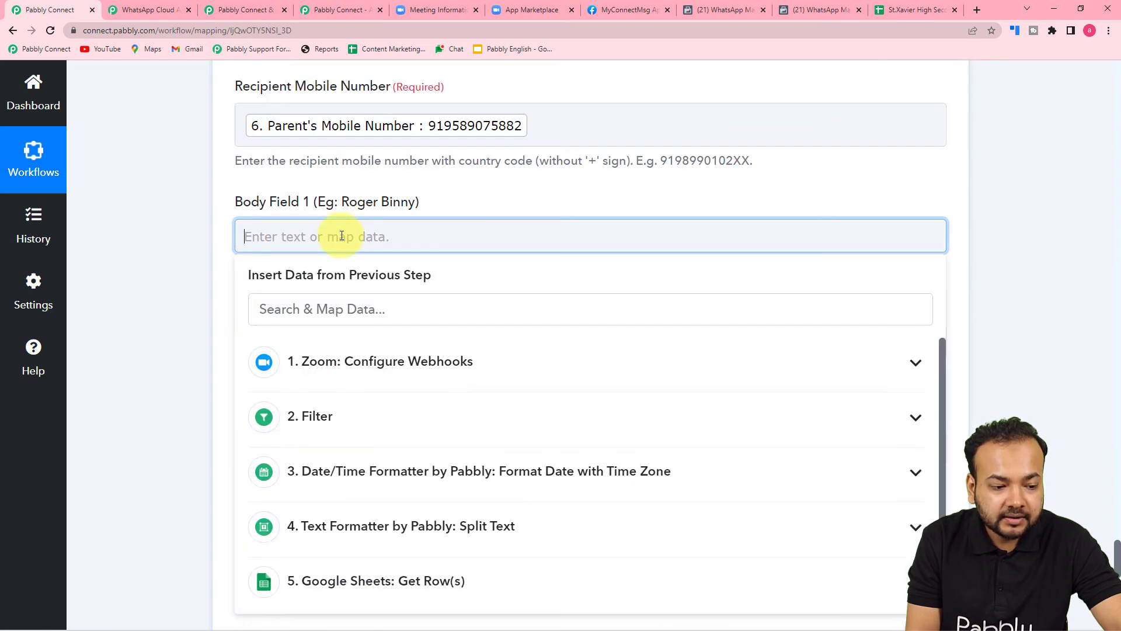
scroll(334, 298, "down", 3)
scroll(333, 350, "down", 1)
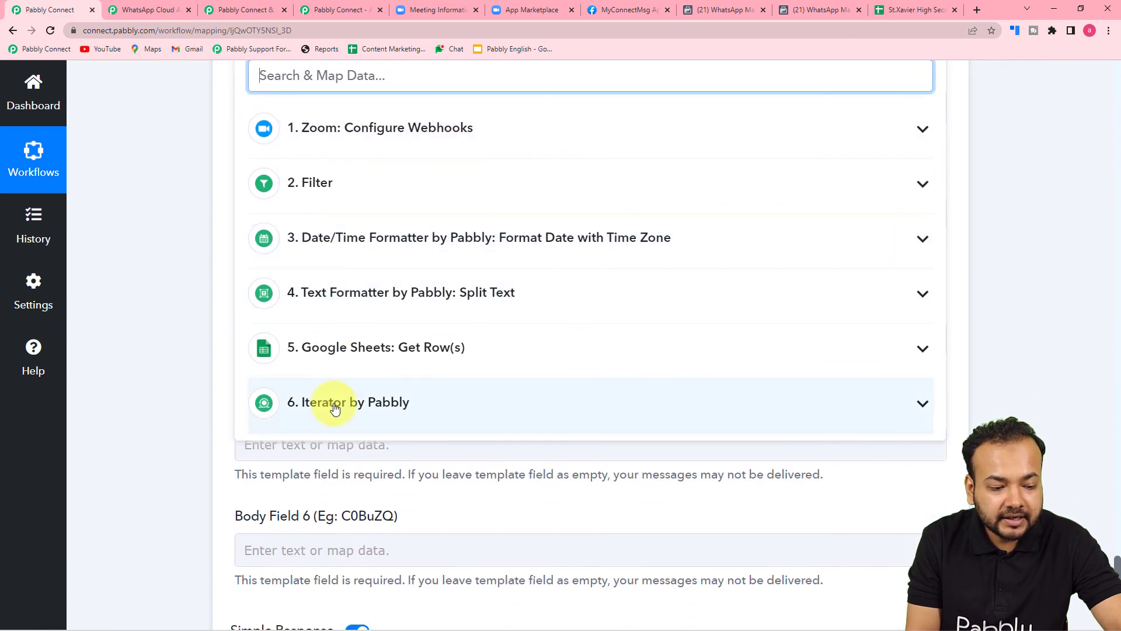
left_click(335, 406)
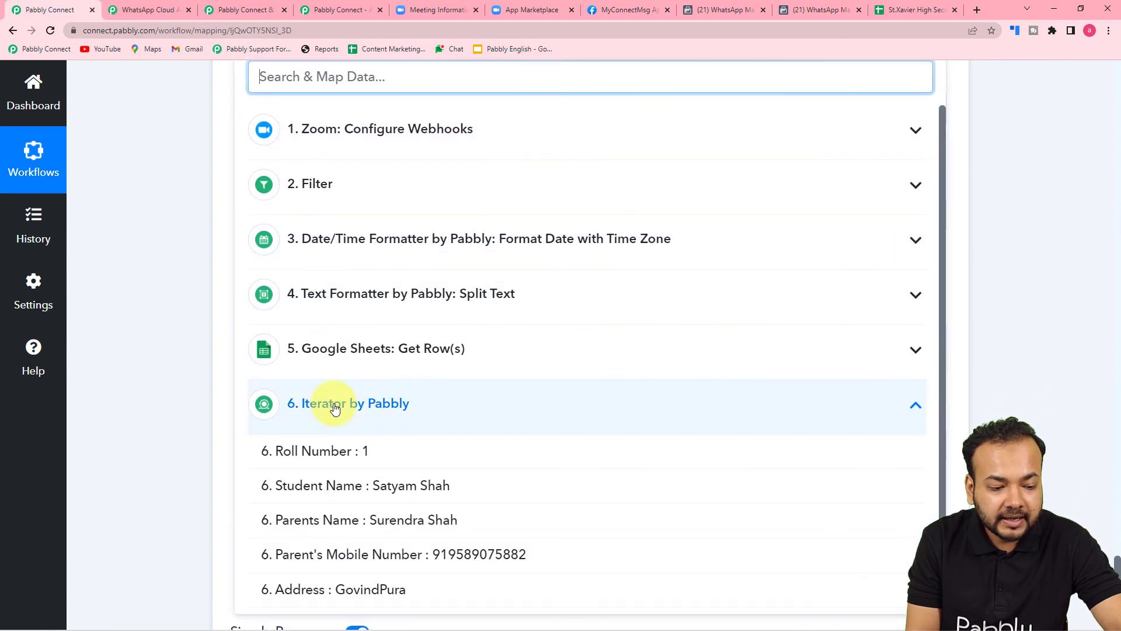
left_click(316, 521)
left_click(168, 360)
- Map Result 0, the meeting date from the Text Formatter's Split Text step, to Body Field 2
scroll(168, 360, "up", 3)
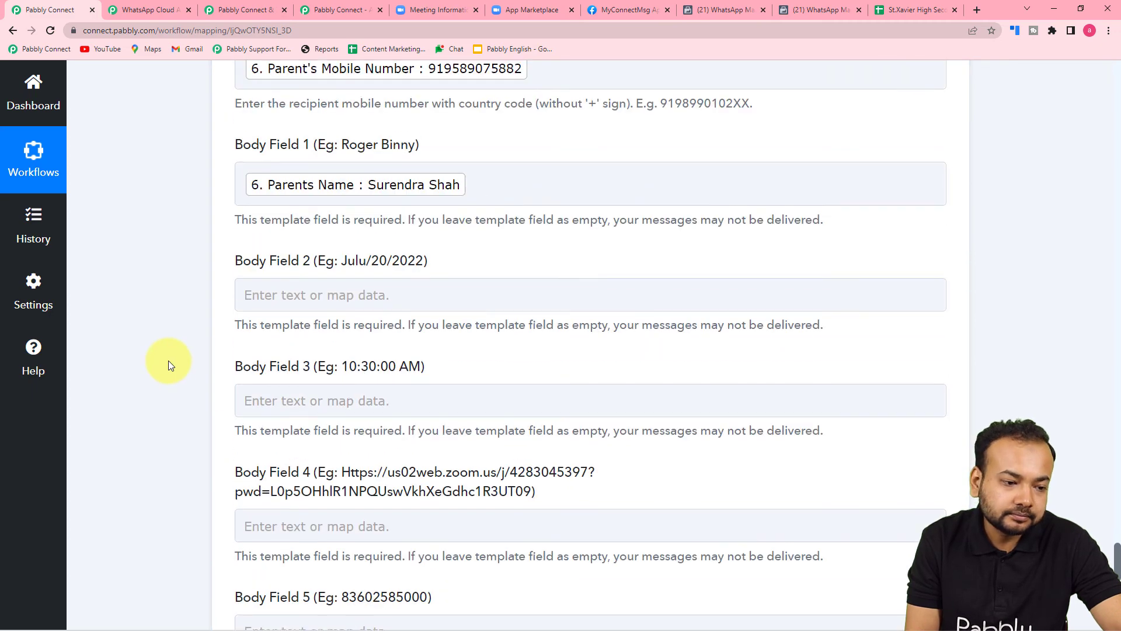
left_click(307, 305)
scroll(313, 295, "down", 2)
left_click(335, 177)
scroll(349, 171, "down", 2)
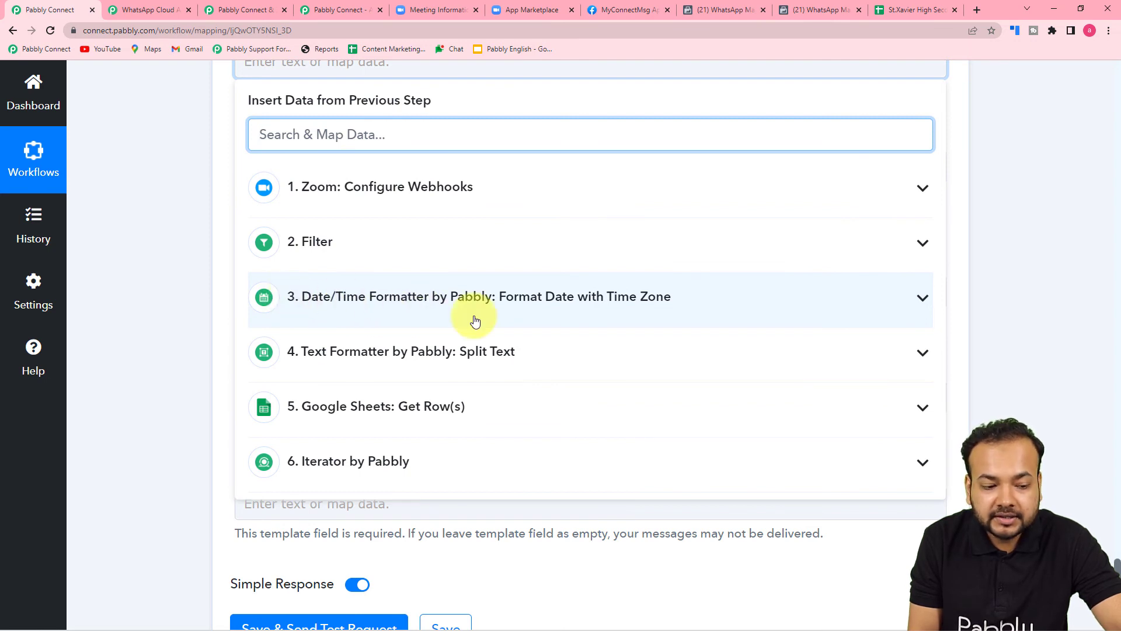
left_click(439, 364)
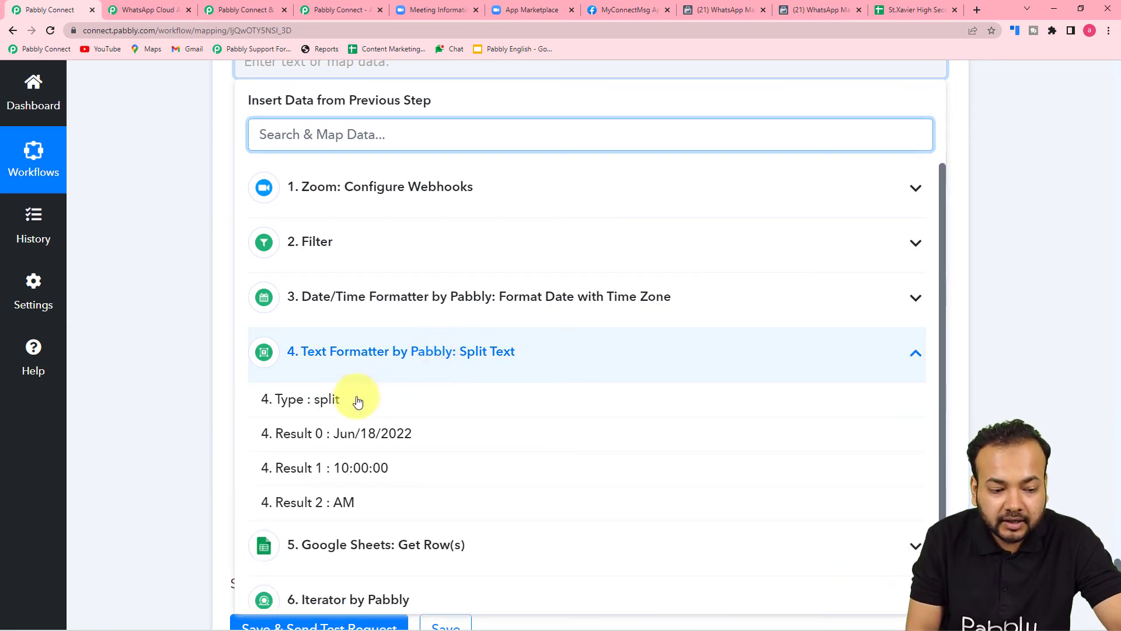
left_click(375, 442)
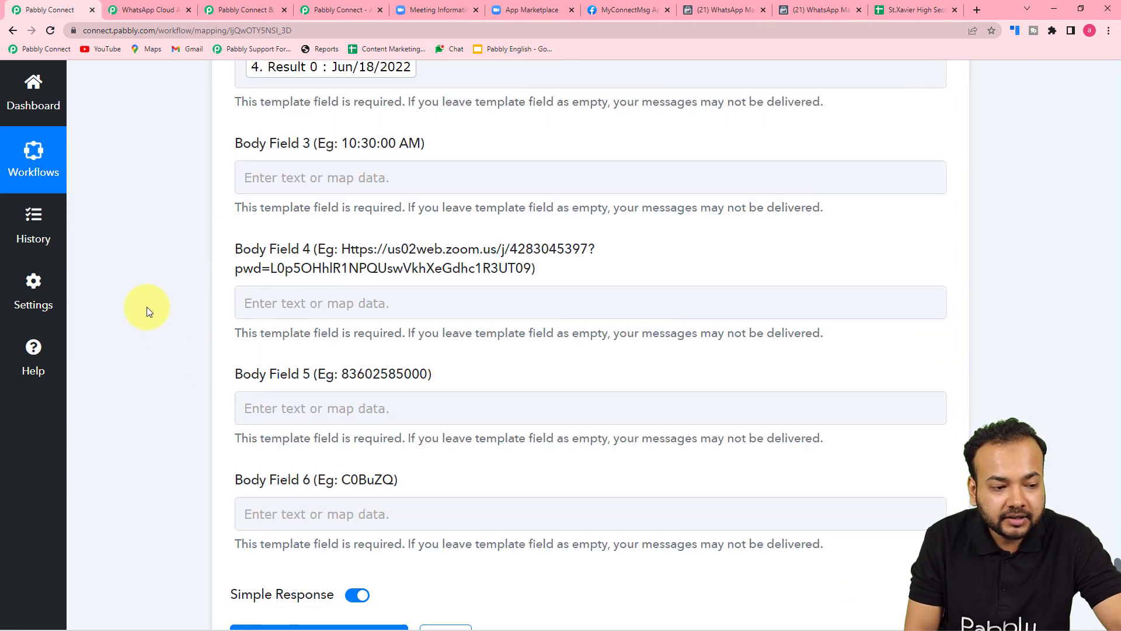
- Map Result 1 and Result 2 of the Split Text step, the meeting time and its AM/PM part, to Body Field 3
scroll(146, 307, "down", 3)
left_click(394, 118)
scroll(392, 187, "down", 2)
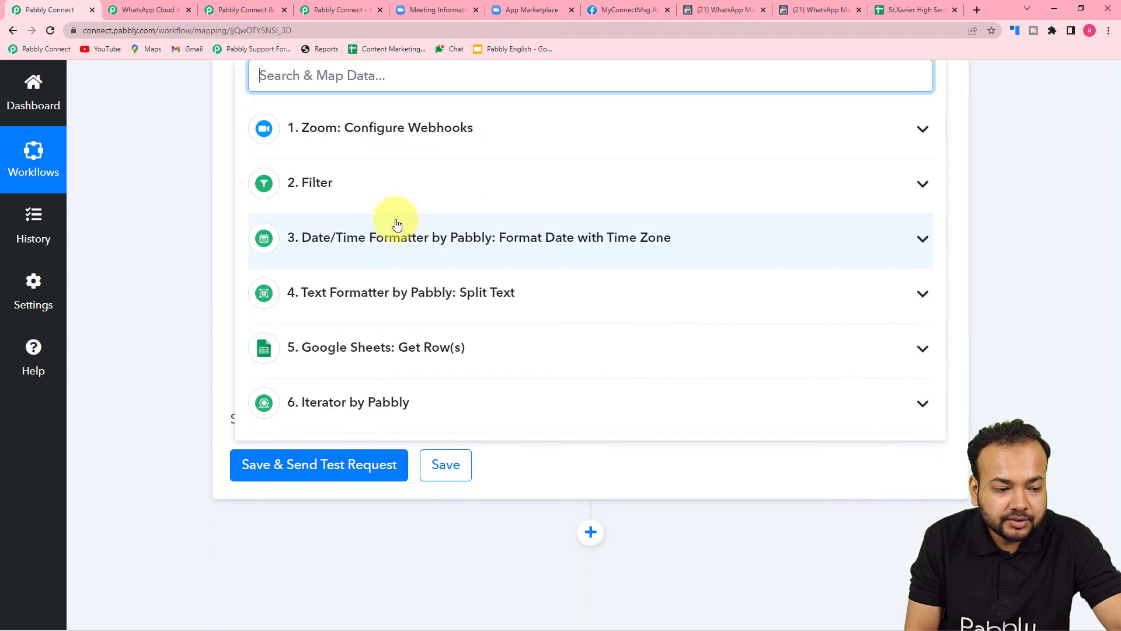
left_click(384, 304)
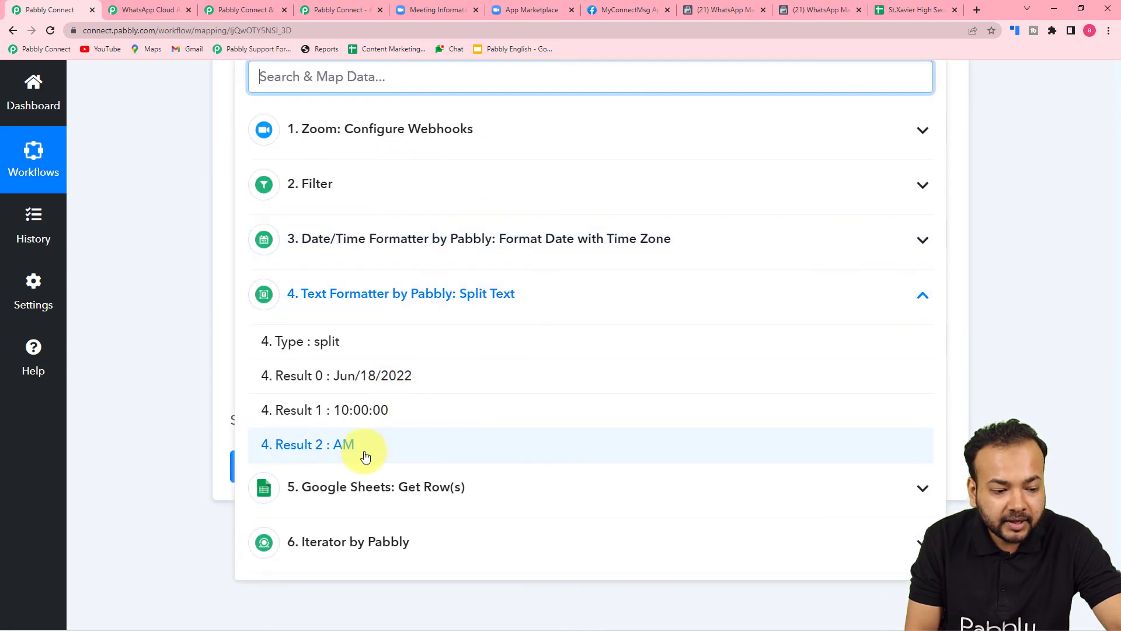
left_click(195, 299)
scroll(191, 296, "up", 2)
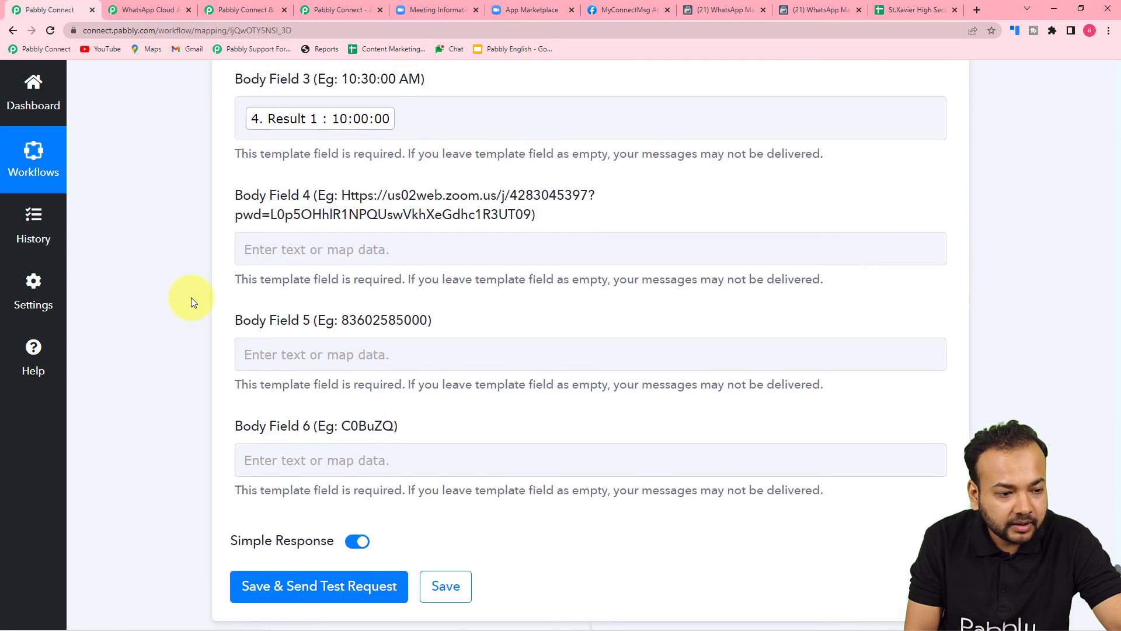
left_click(436, 130)
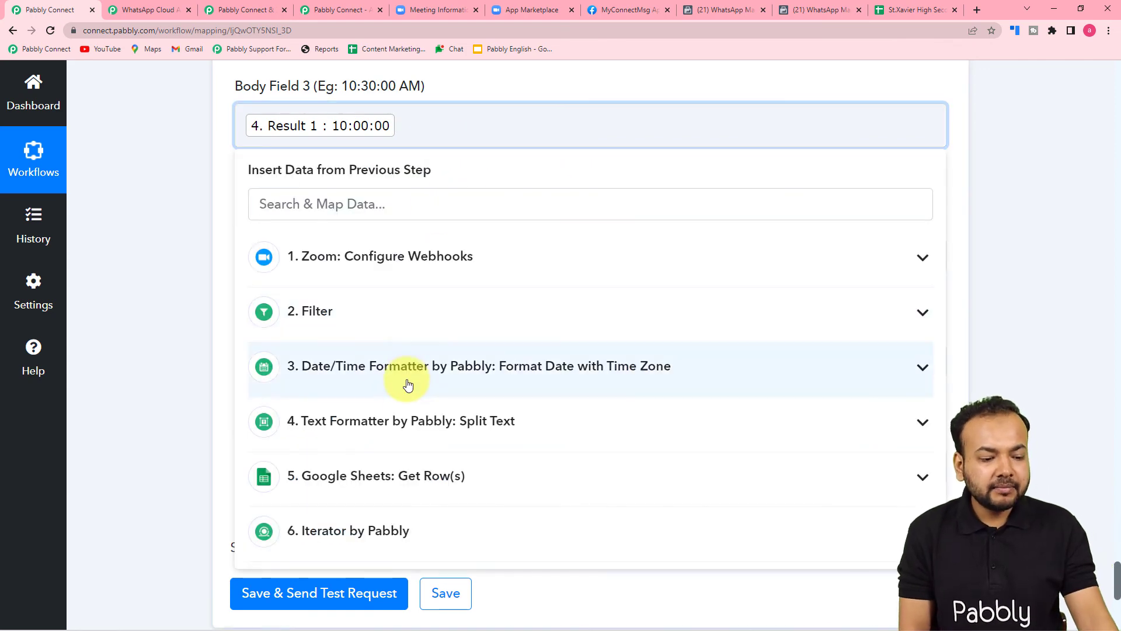
left_click(411, 417)
scroll(397, 455, "down", 3)
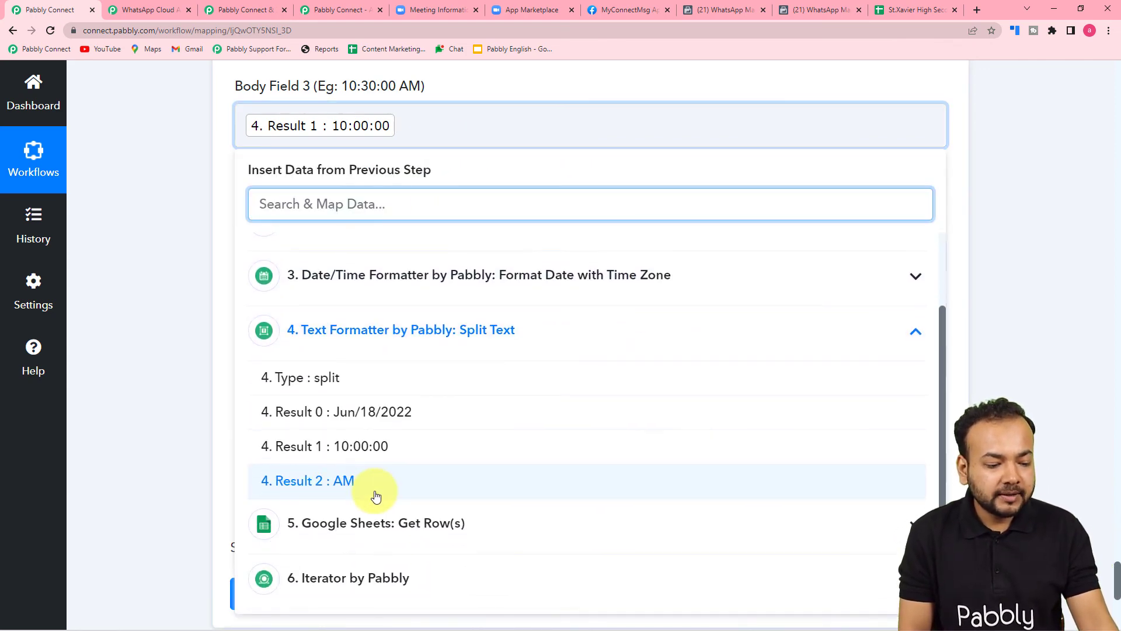
left_click(376, 485)
- Map the Payload Object Join Url from the Zoom webhook data to Body Field 4
scroll(172, 338, "down", 1)
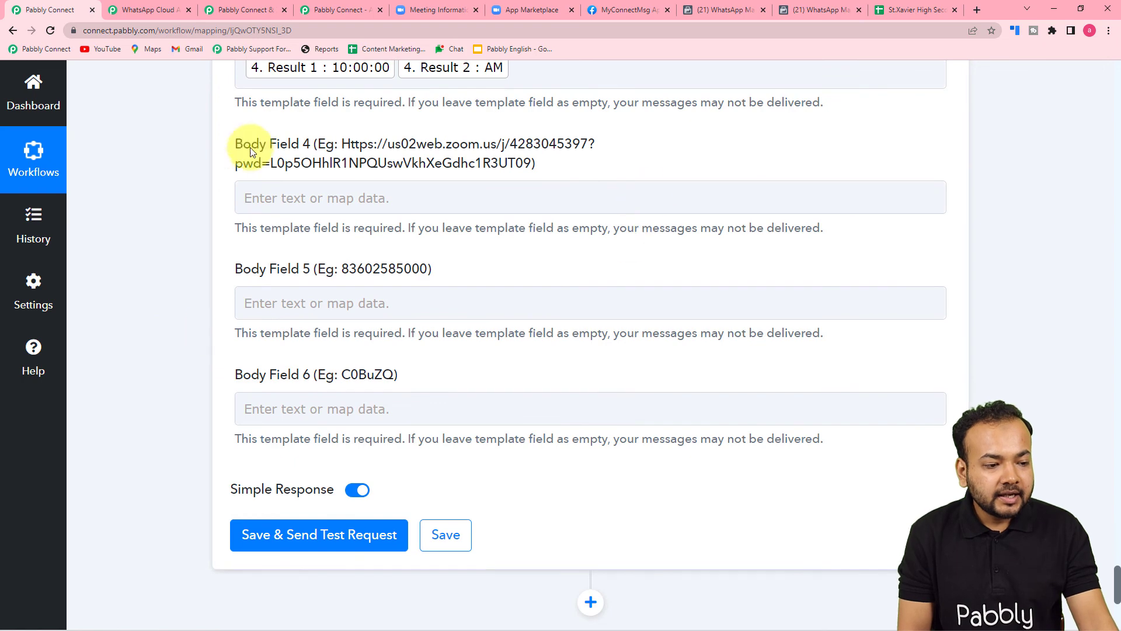
left_click(323, 199)
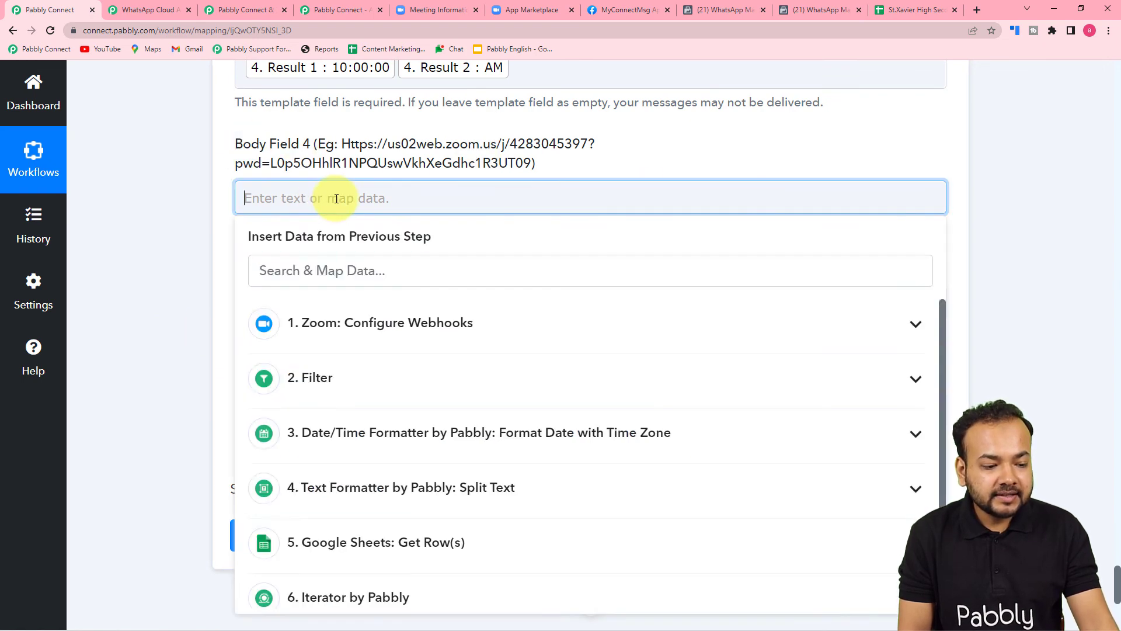
scroll(335, 198, "down", 4)
left_click(371, 109)
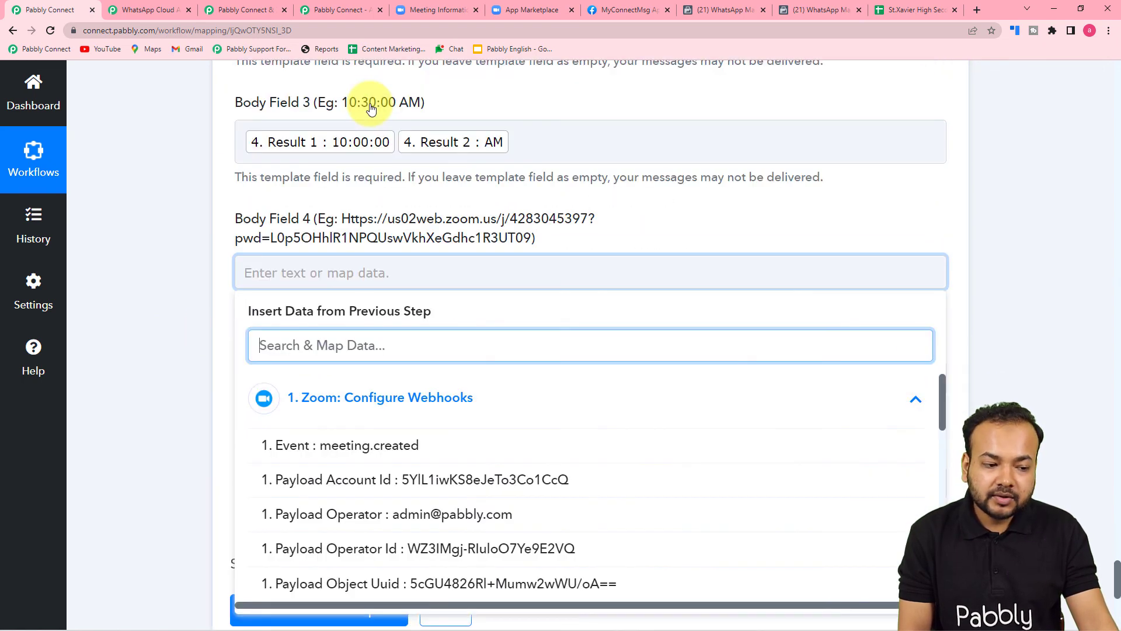
scroll(419, 277, "down", 2)
scroll(425, 305, "down", 3)
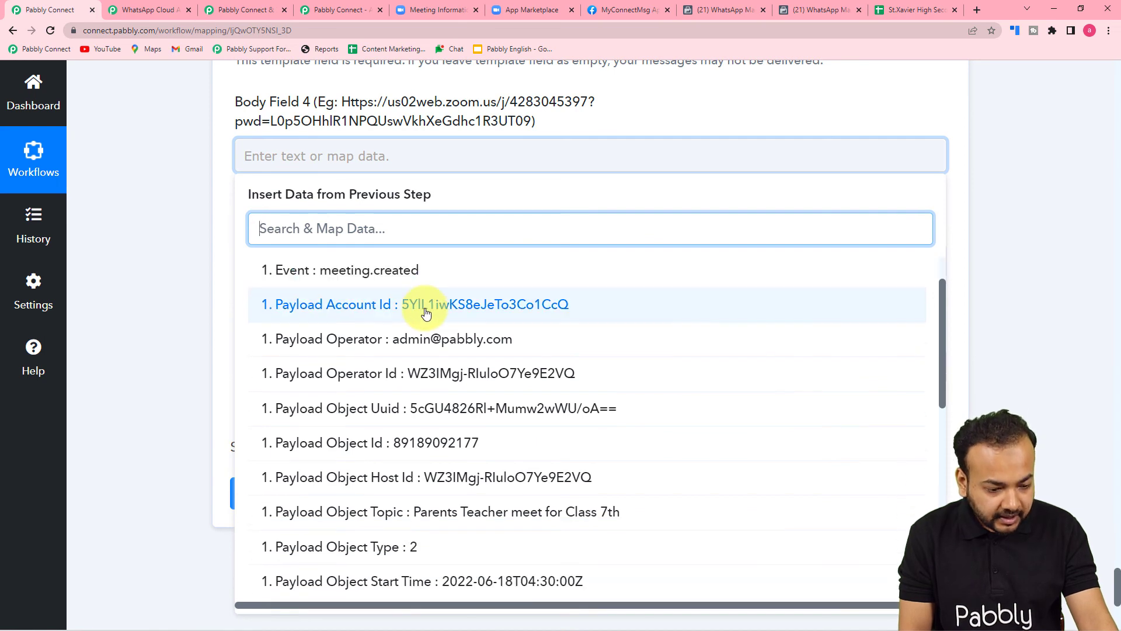
scroll(449, 401, "down", 2)
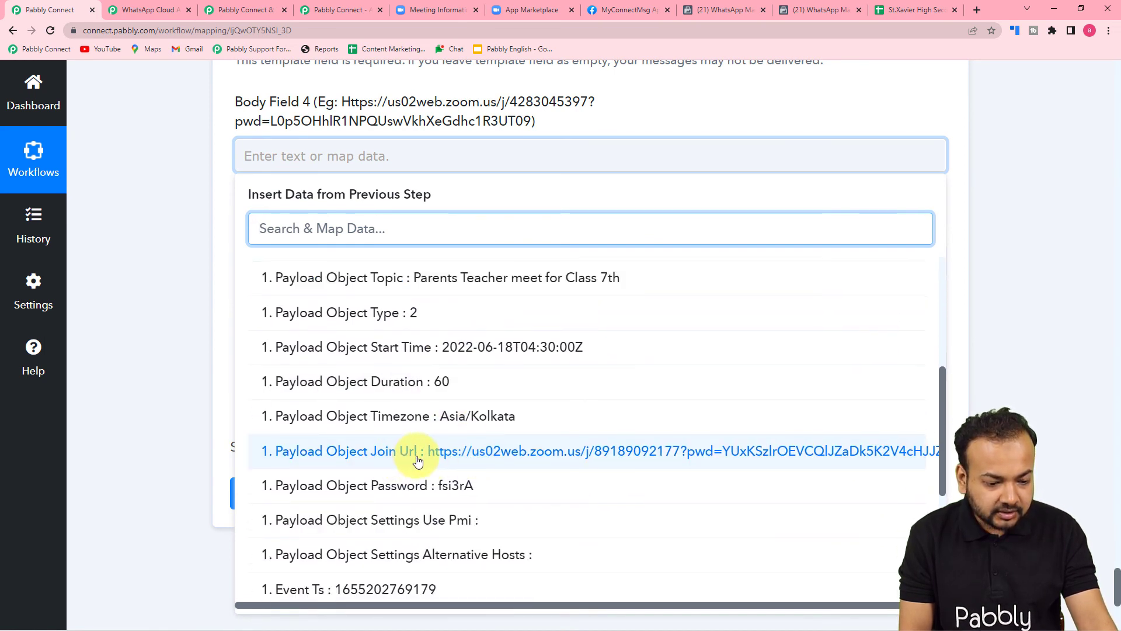
scroll(438, 453, "down", 2)
left_click(435, 337)
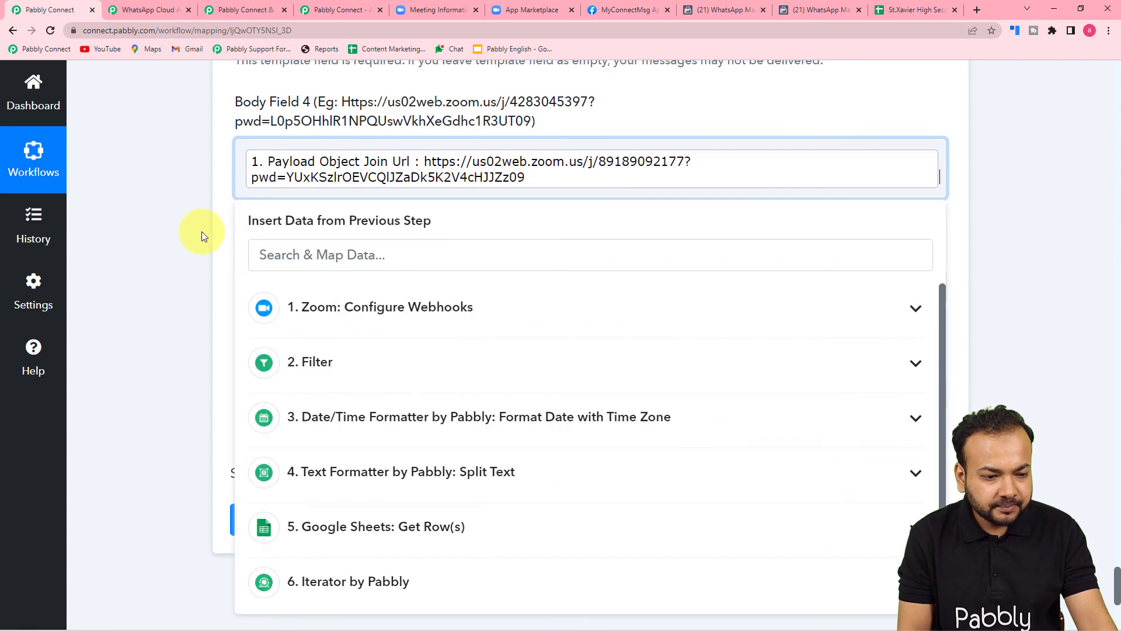
left_click(202, 232)
- Map the Payload Object Id from the Zoom webhook data to Body Field 5
scroll(201, 231, "down", 2)
left_click(329, 171)
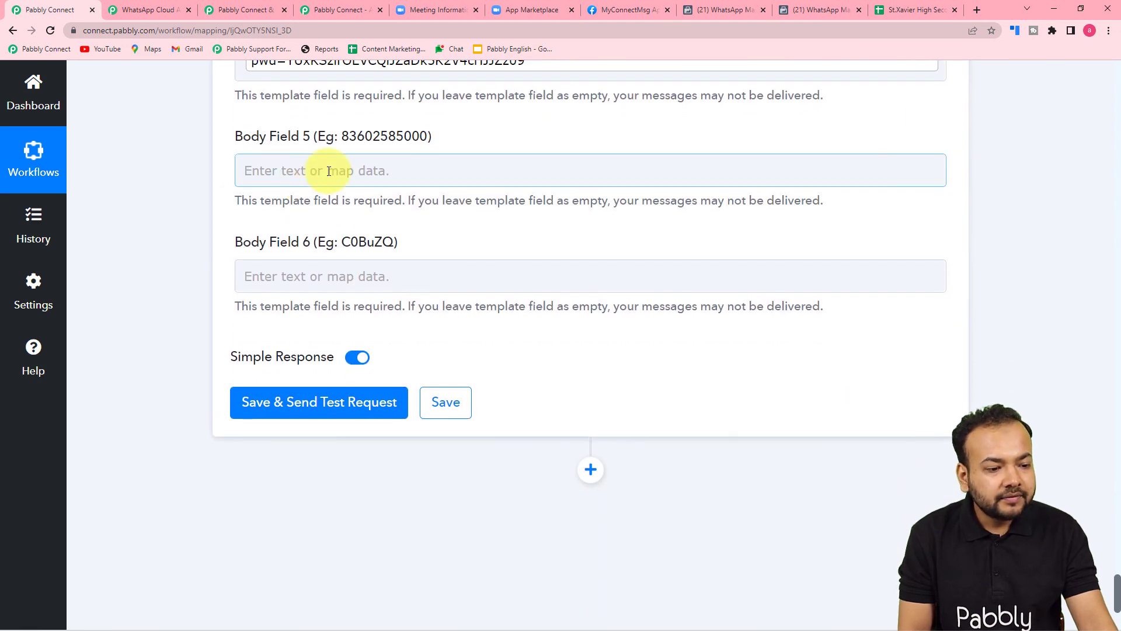
left_click(328, 171)
scroll(320, 170, "down", 3)
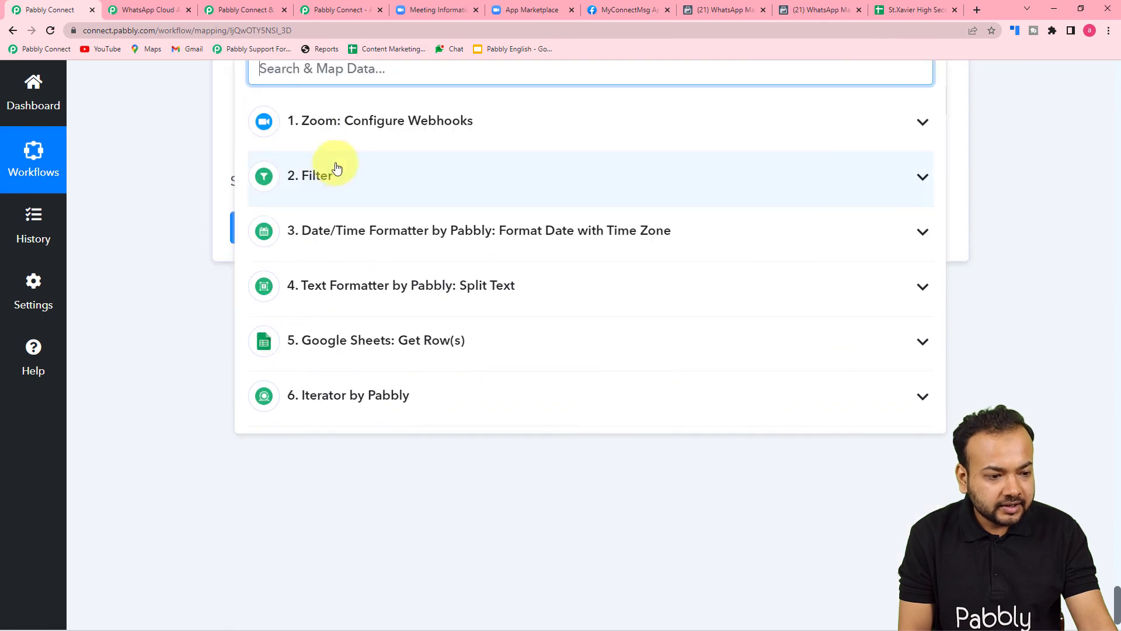
left_click(349, 142)
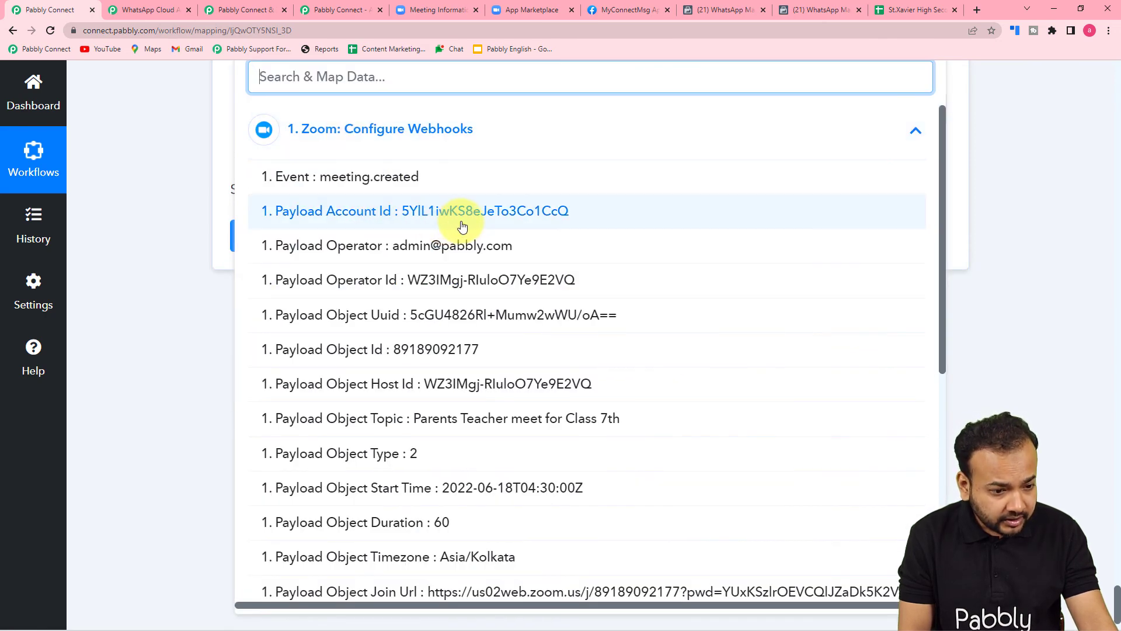
scroll(211, 256, "up", 2)
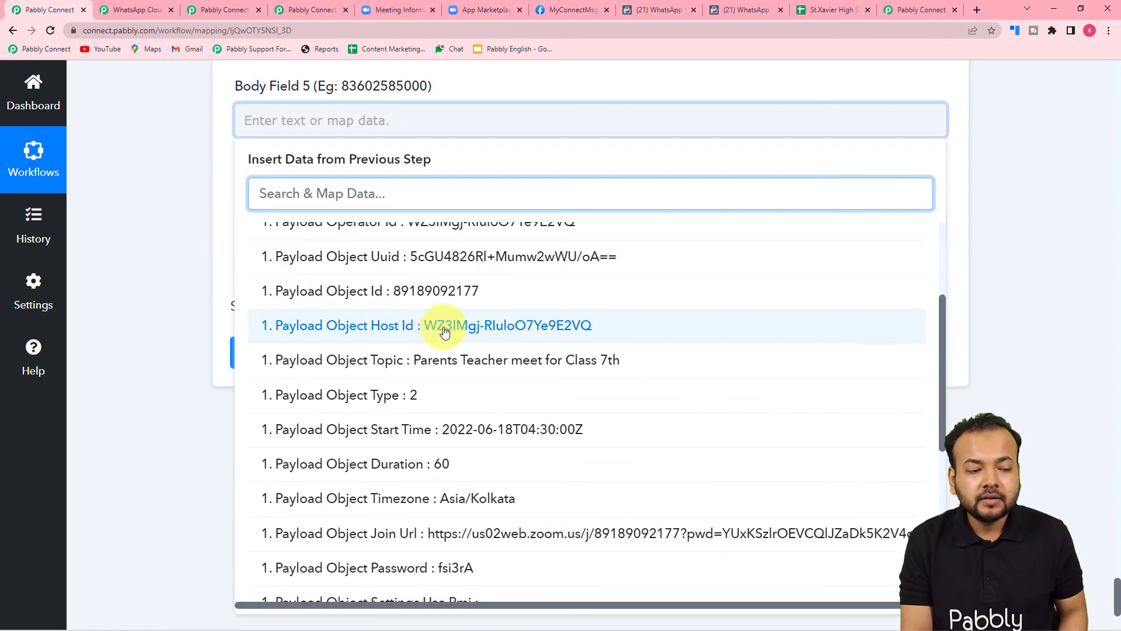
scroll(444, 331, "up", 1)
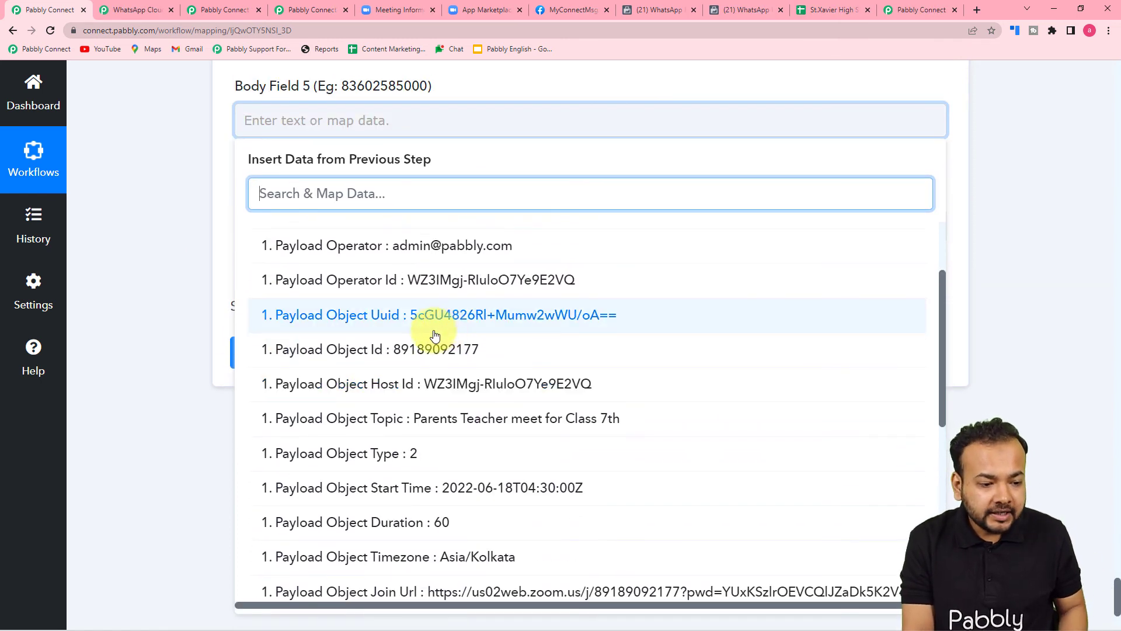
left_click(375, 350)
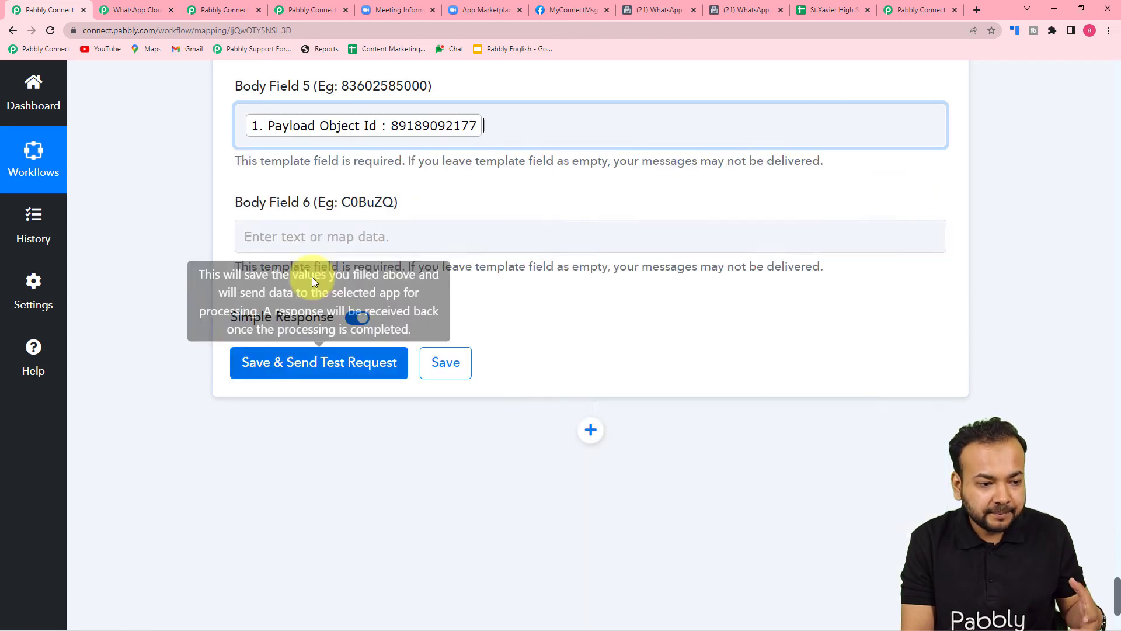
left_click(202, 149)
- Map the Payload Object Password from the Zoom webhook data to Body Field 6
scroll(202, 149, "down", 1)
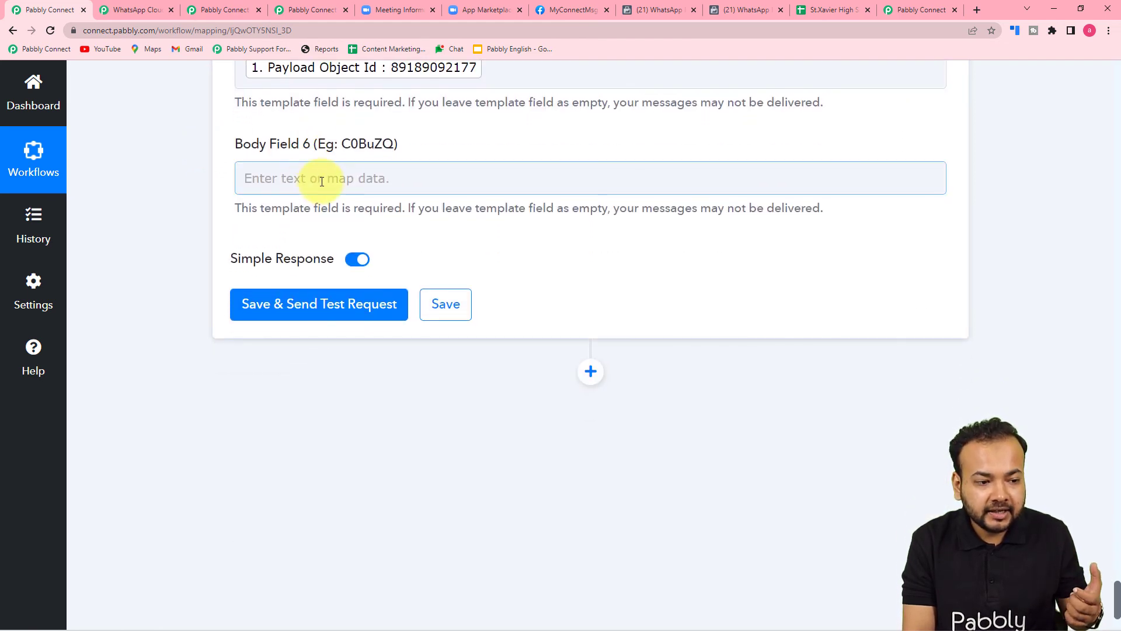
left_click(324, 180)
scroll(324, 180, "down", 2)
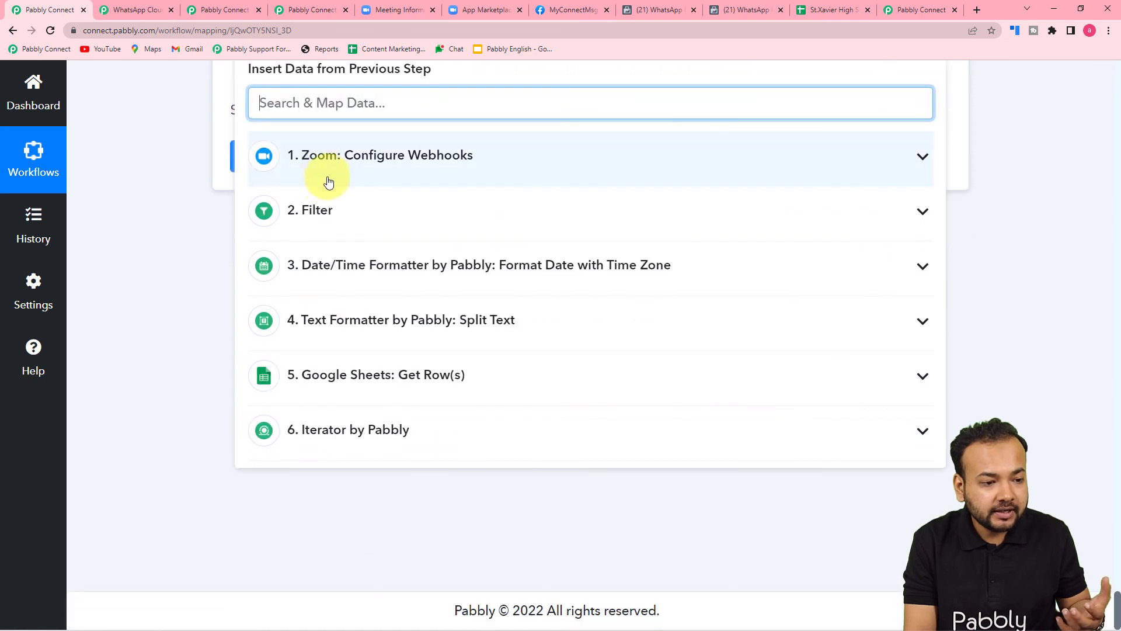
left_click(324, 175)
scroll(438, 282, "down", 3)
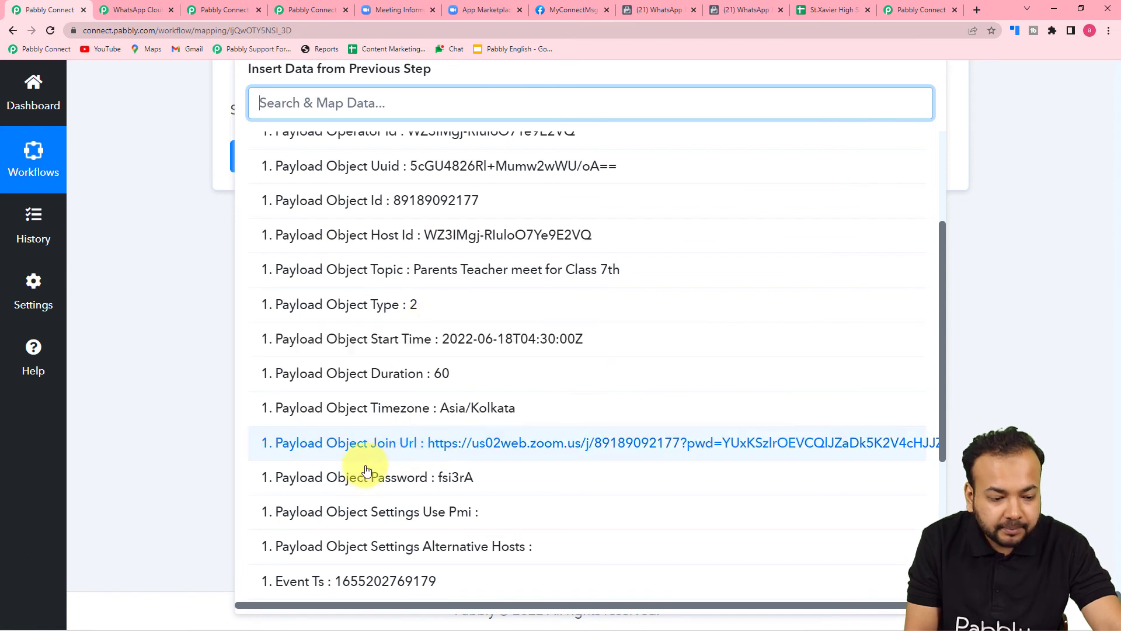
left_click(434, 478)
left_click(260, 324)
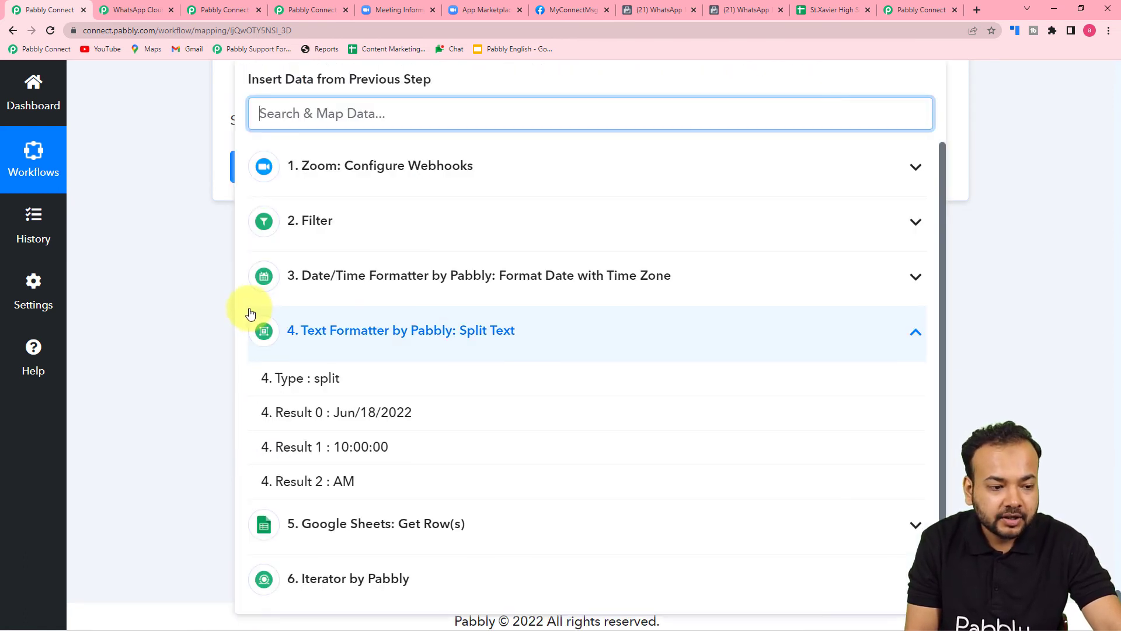
left_click(205, 290)
scroll(205, 289, "up", 5)
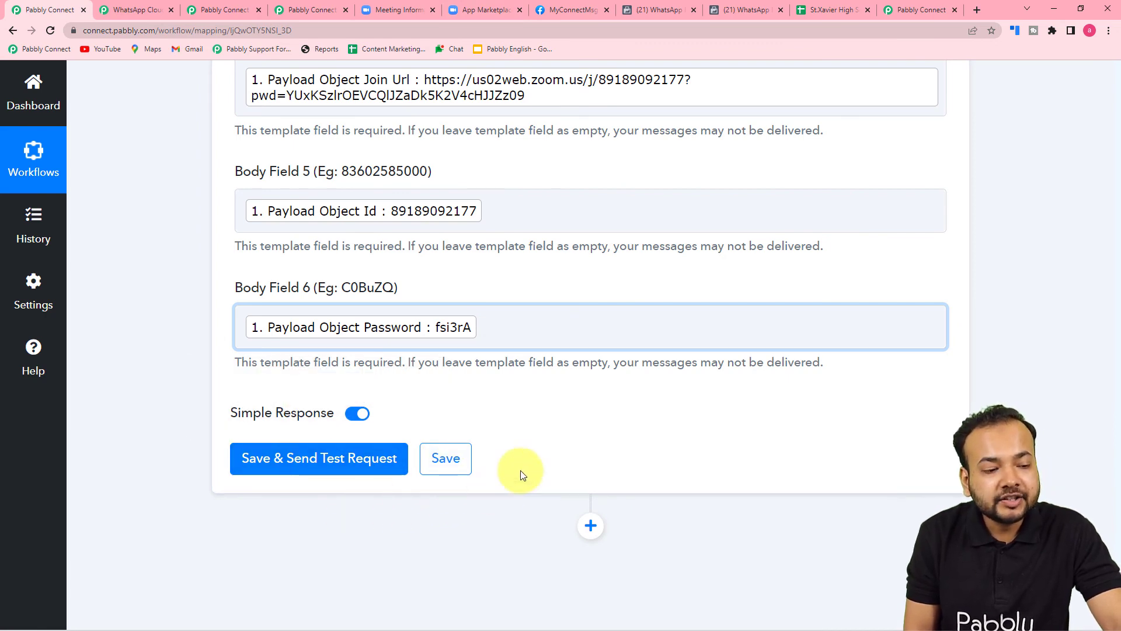
- Review the mapped template fields, then save the Send Template Message step and send a test request
scroll(559, 416, "up", 10)
scroll(559, 415, "up", 1)
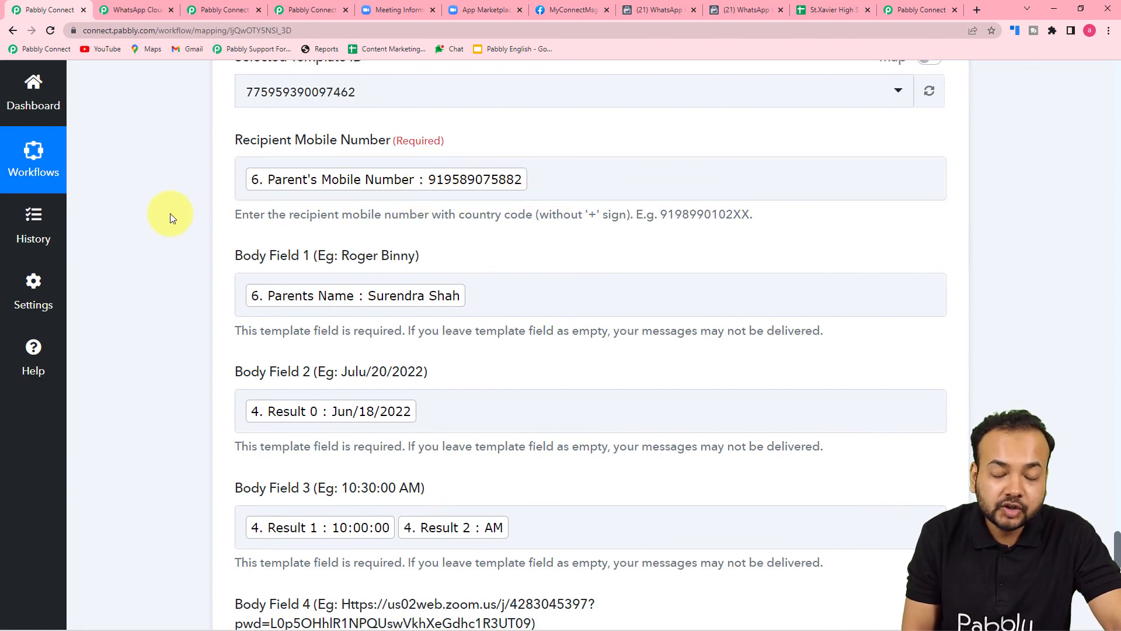
scroll(170, 212, "down", 10)
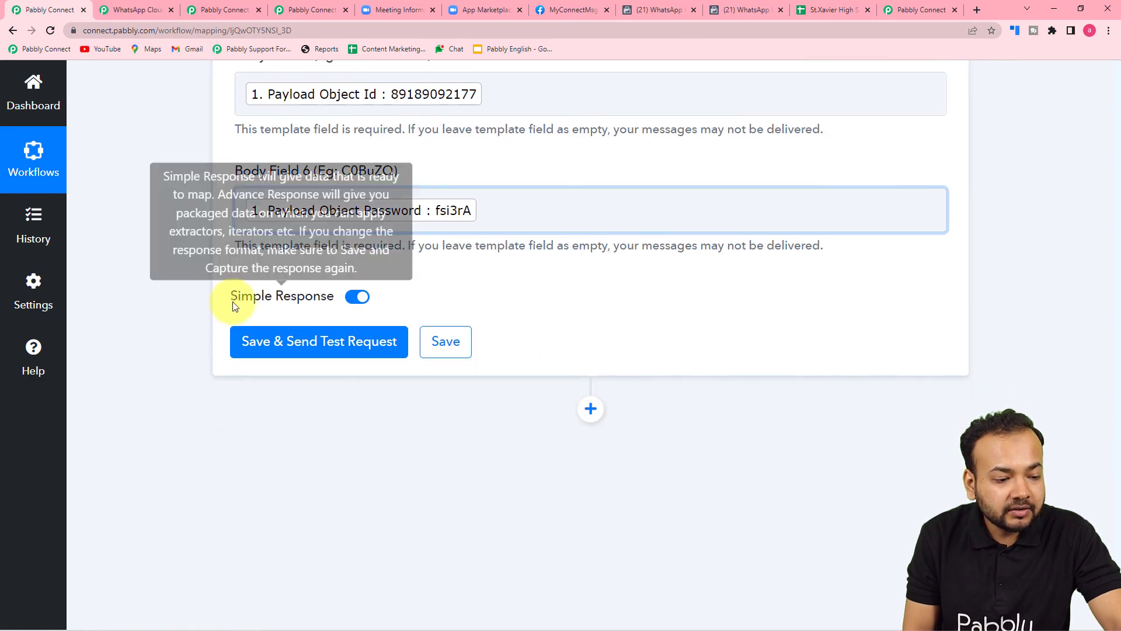
left_click(251, 340)
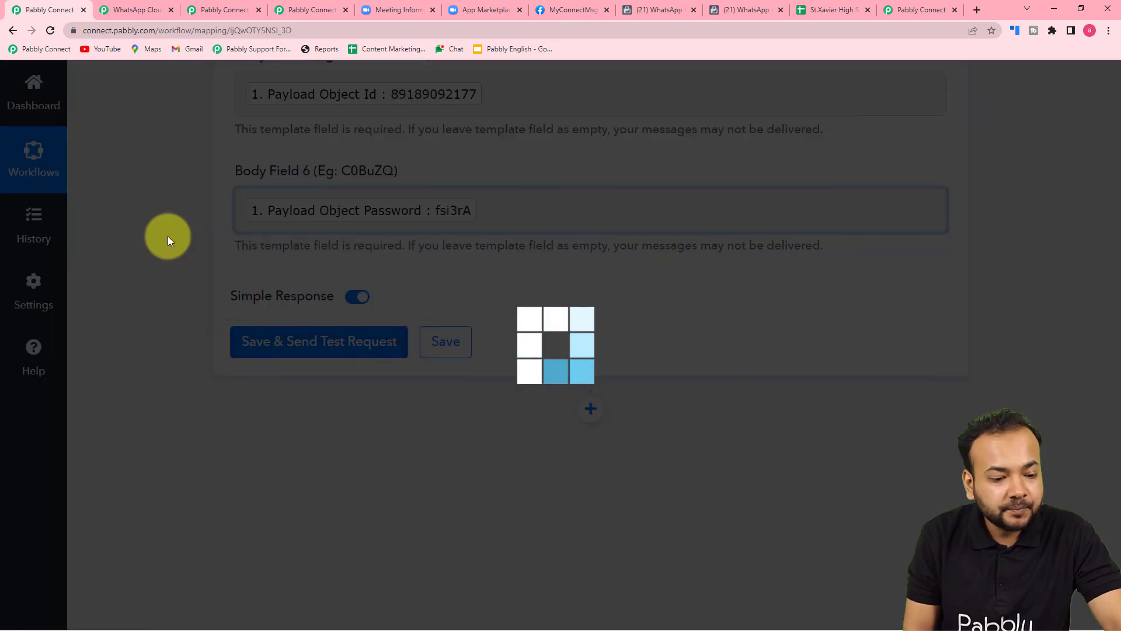
scroll(169, 236, "down", 1)
scroll(168, 238, "down", 2)
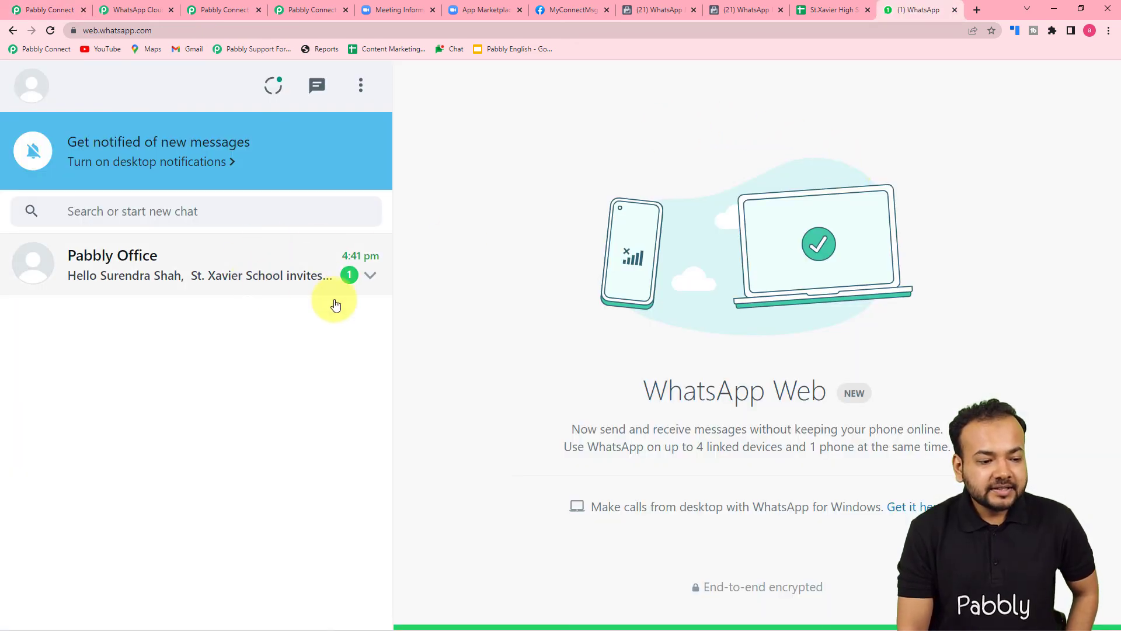
- Open the Pabbly Office chat in WhatsApp Web and compare the received meeting alert with the body fields mapped in Pabbly Connect
left_click(226, 280)
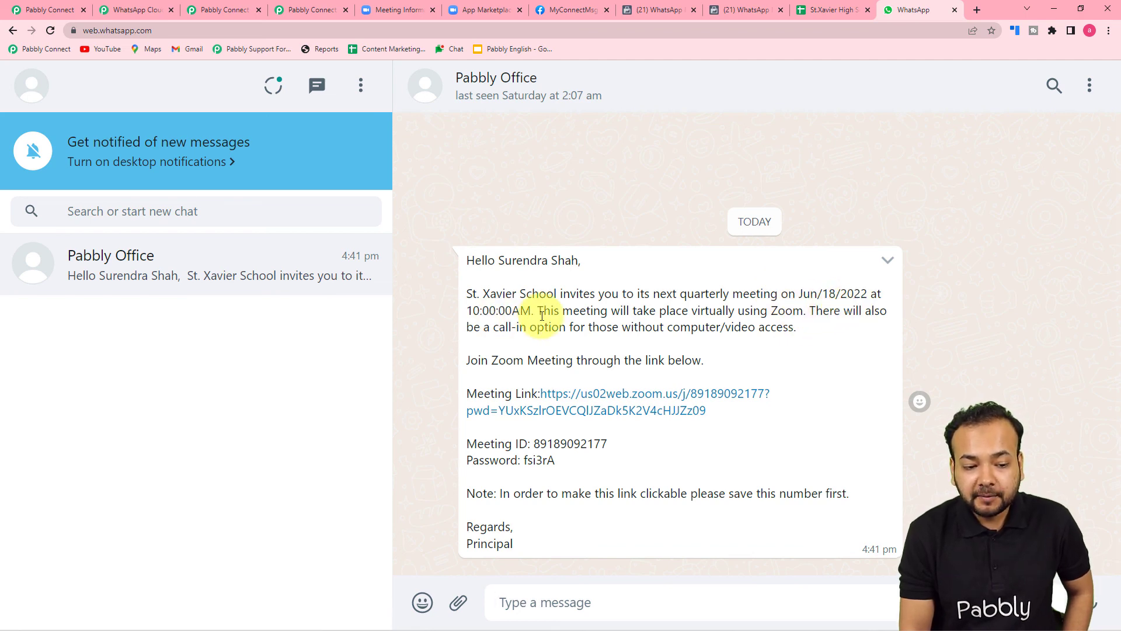
left_click(67, 8)
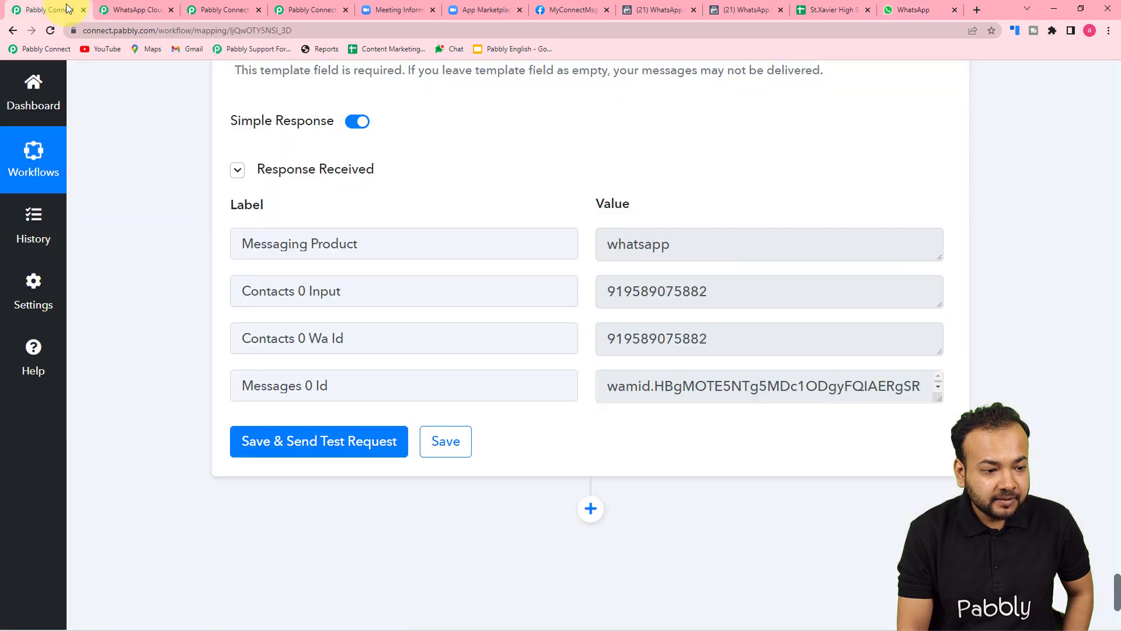
scroll(293, 146, "up", 8)
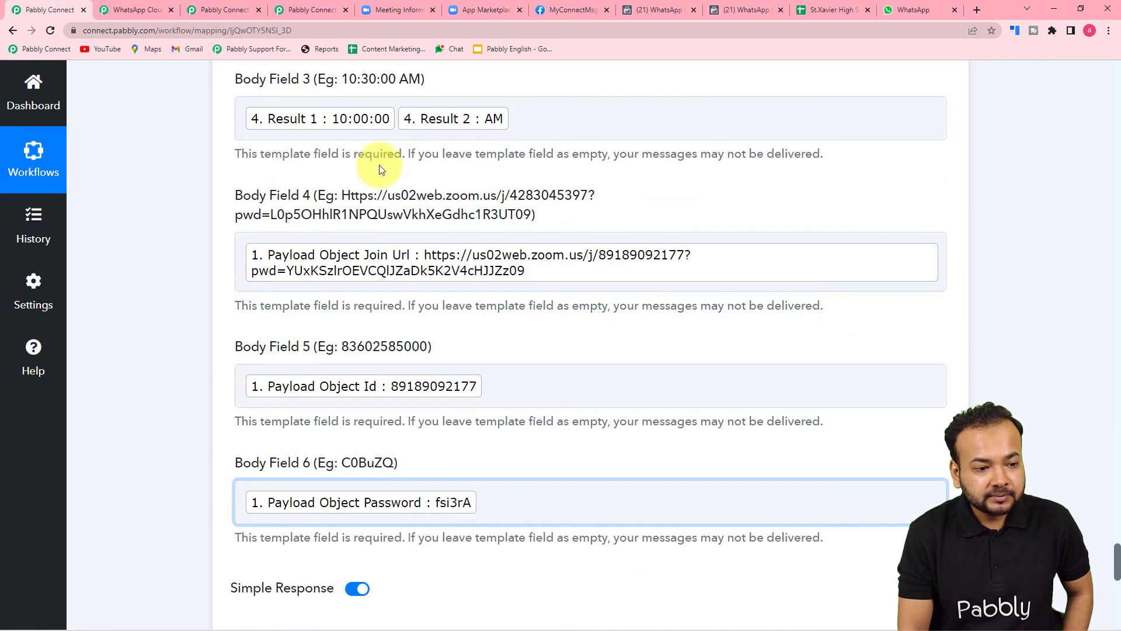
scroll(397, 123, "up", 2)
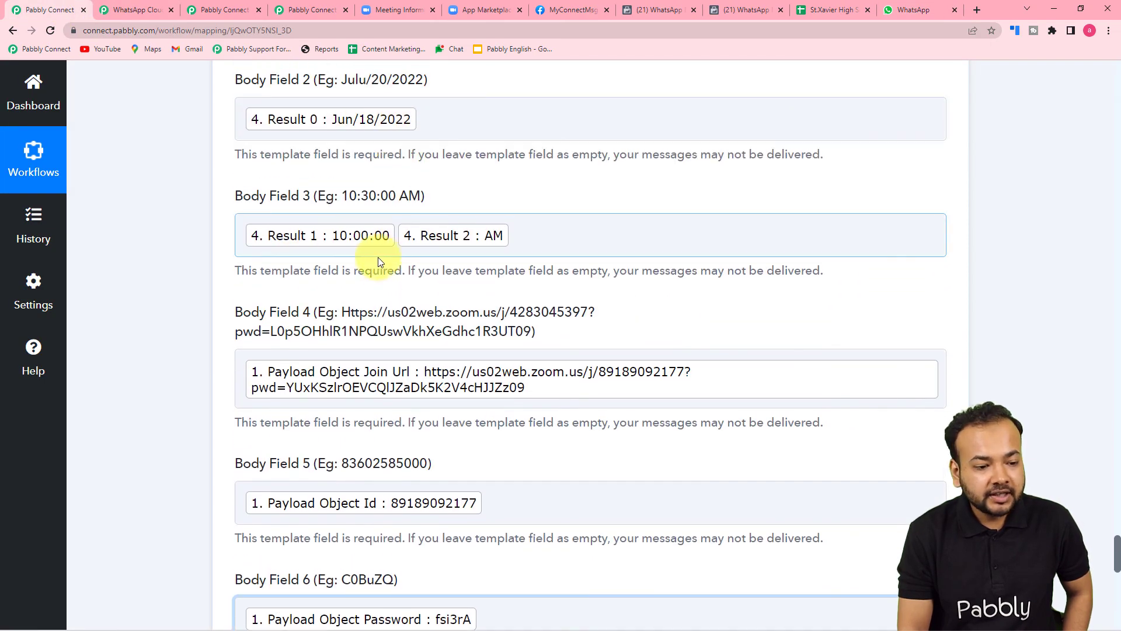
left_click(902, 11)
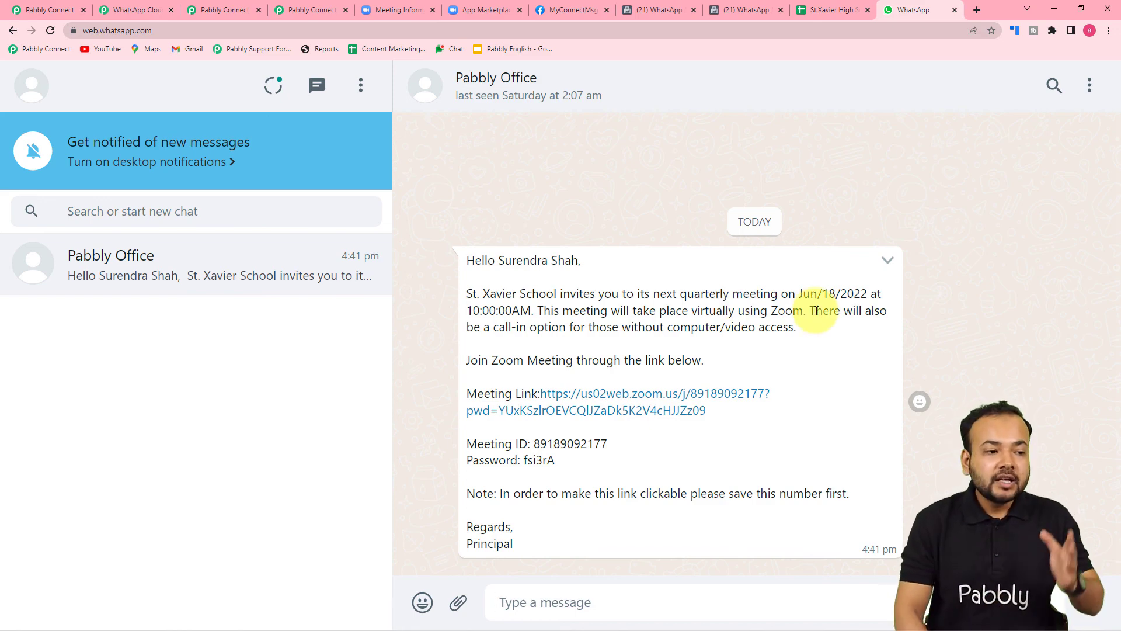
- Switch back to Pabbly Connect and review the workflow upward from the WhatsApp action, collapsing the WhatsApp Cloud API, Iterator and Google Sheets steps
left_click(64, 10)
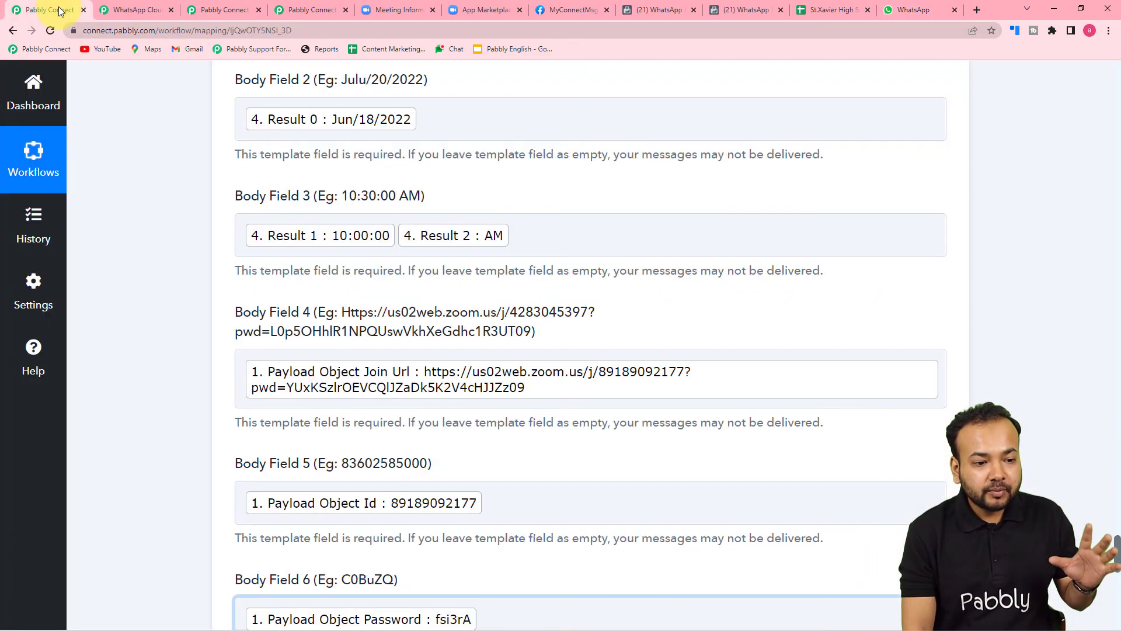
scroll(1005, 315, "up", 3)
scroll(1012, 313, "up", 15)
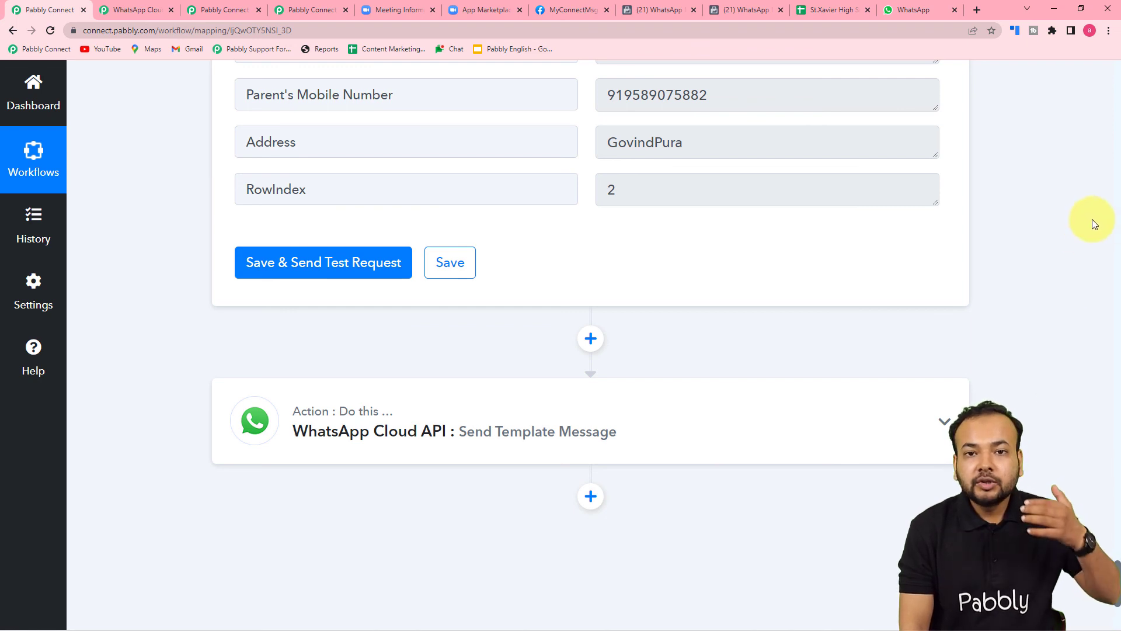
left_click(908, 10)
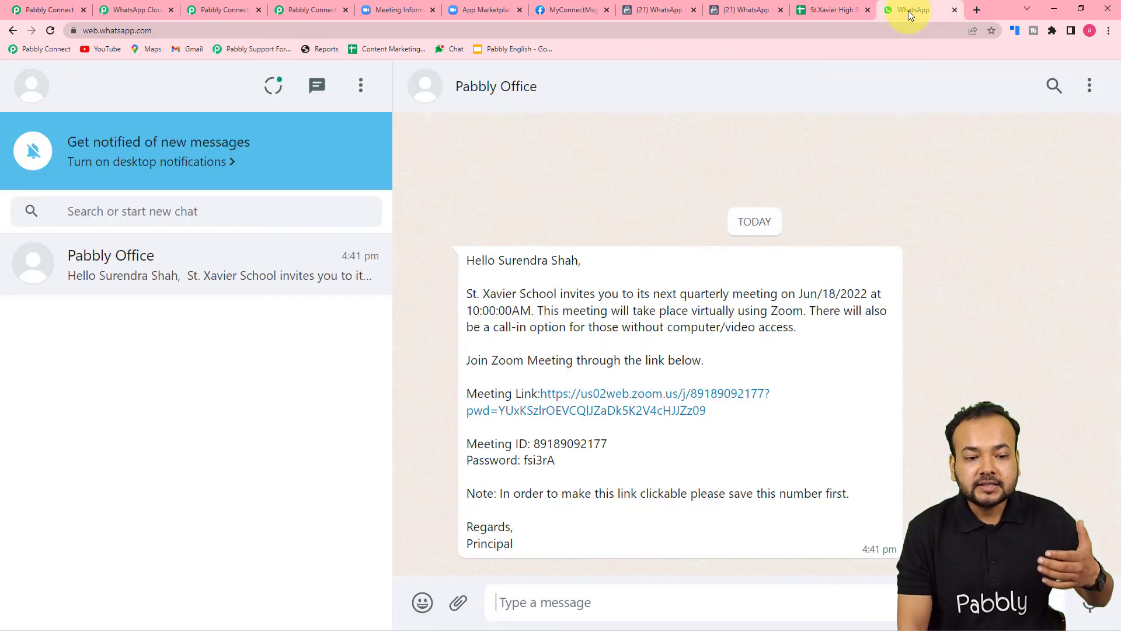
left_click(37, 10)
scroll(1098, 329, "up", 10)
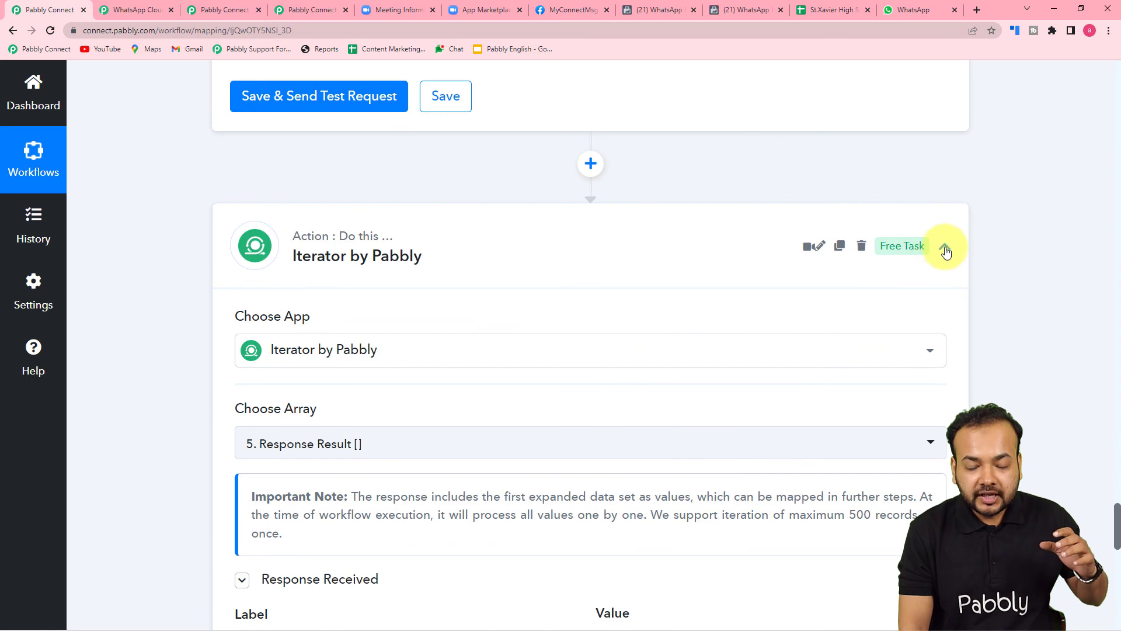
left_click(946, 253)
scroll(1032, 334, "up", 15)
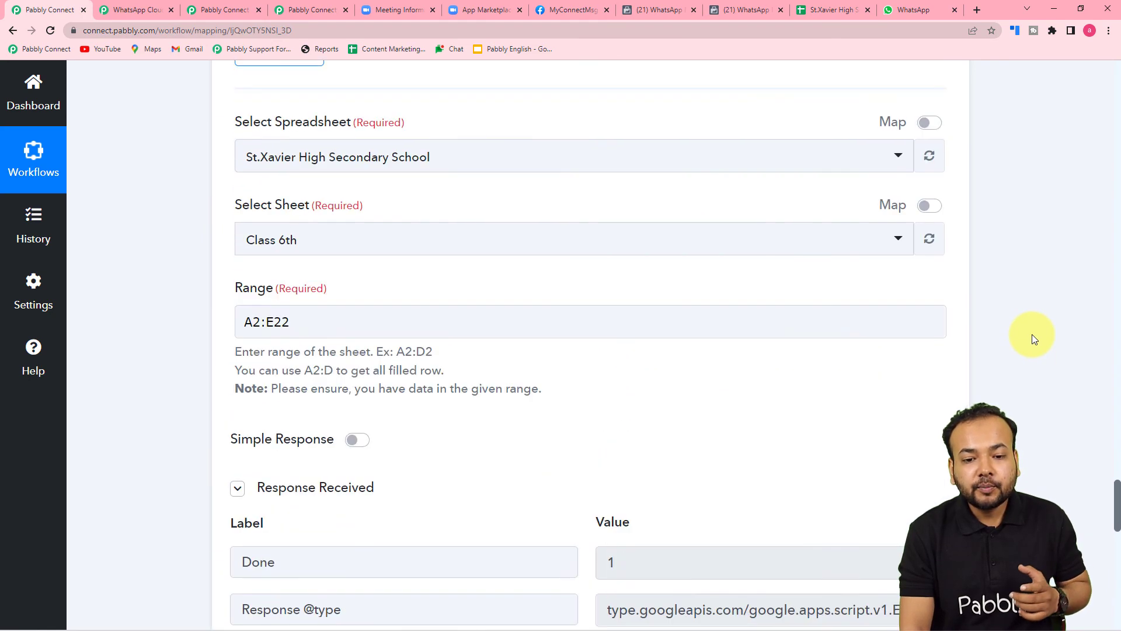
scroll(934, 195, "up", 7)
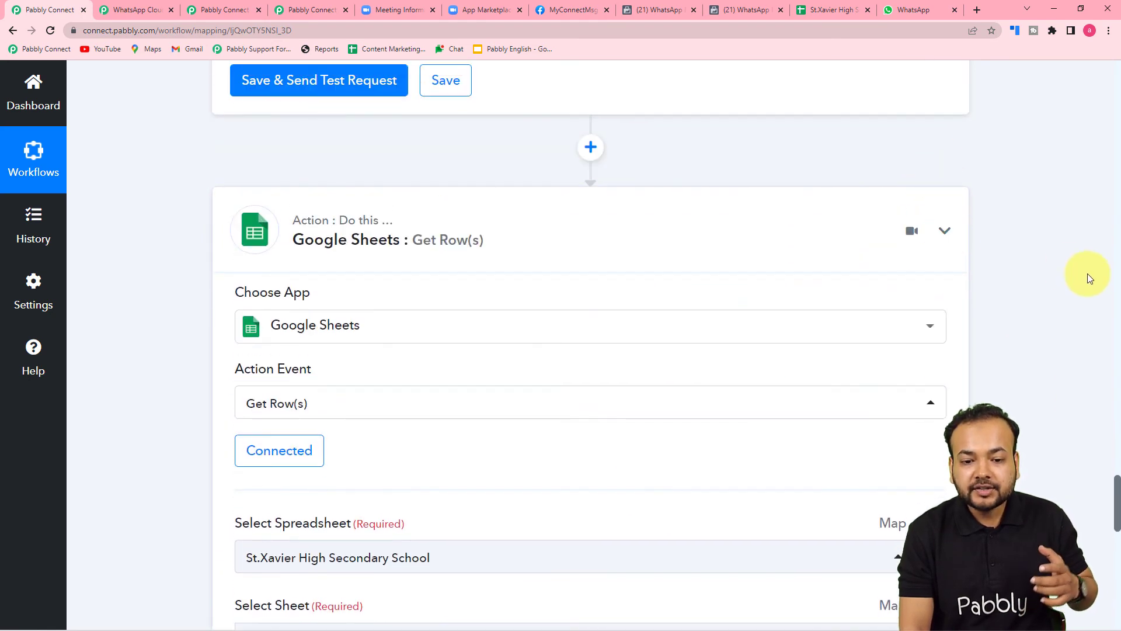
scroll(1069, 273, "up", 18)
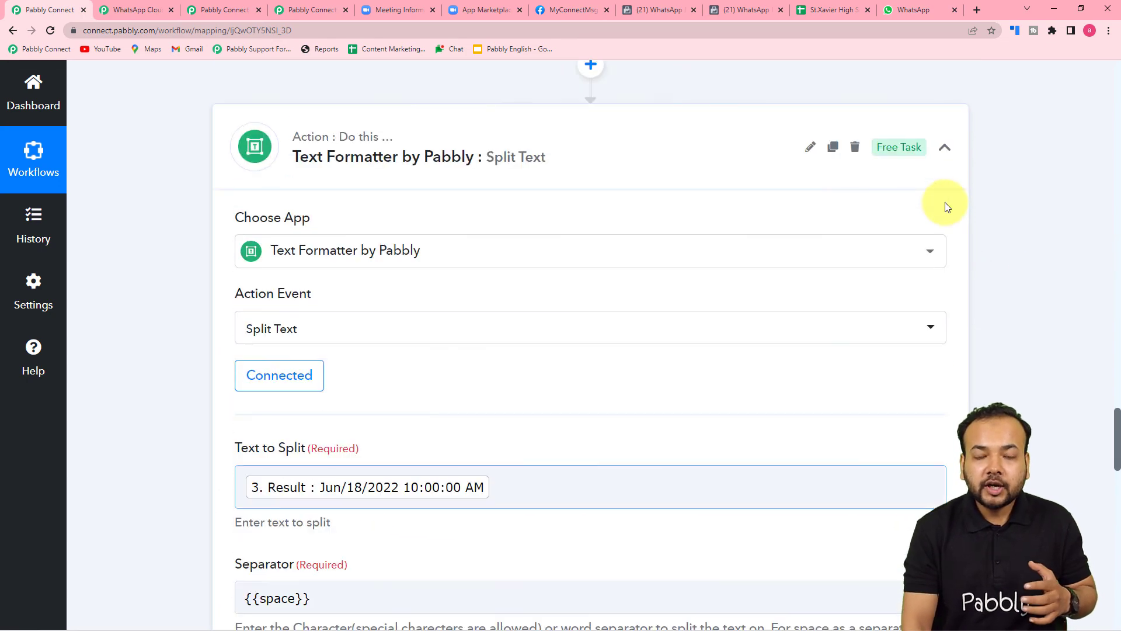